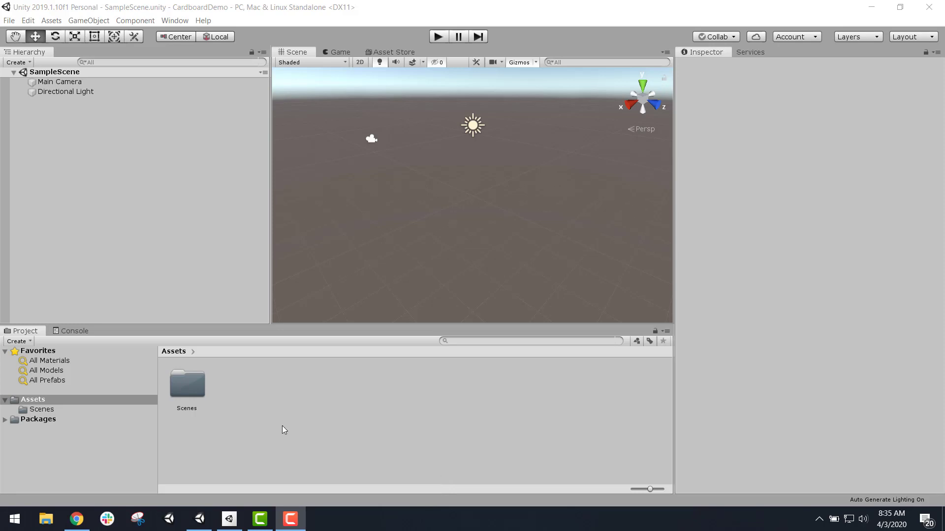
- Open Unity Hub's installs and review the modules of Unity 2019.2.21f1, including the Android Build Support sub-modules
{"action": "left_click", "coordinate": [228, 518]}
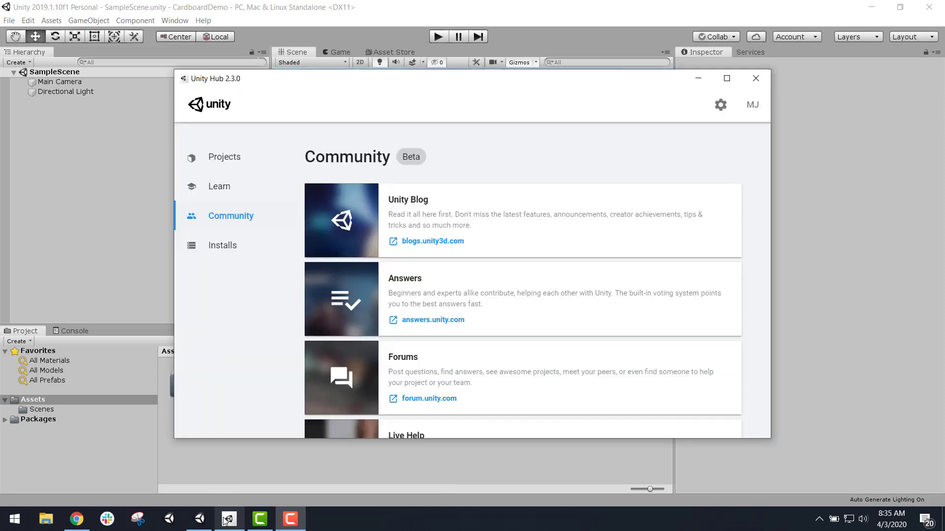
{"action": "left_click", "coordinate": [210, 252]}
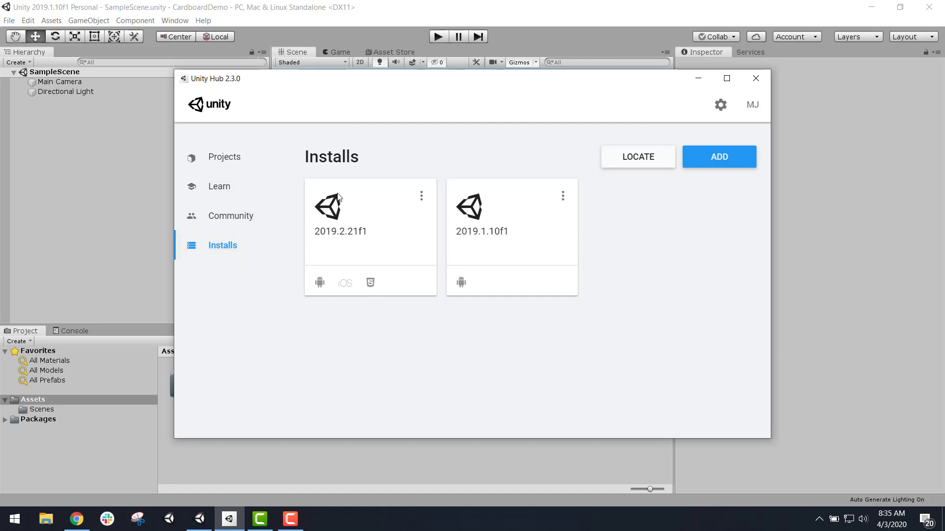
{"action": "left_click", "coordinate": [422, 197]}
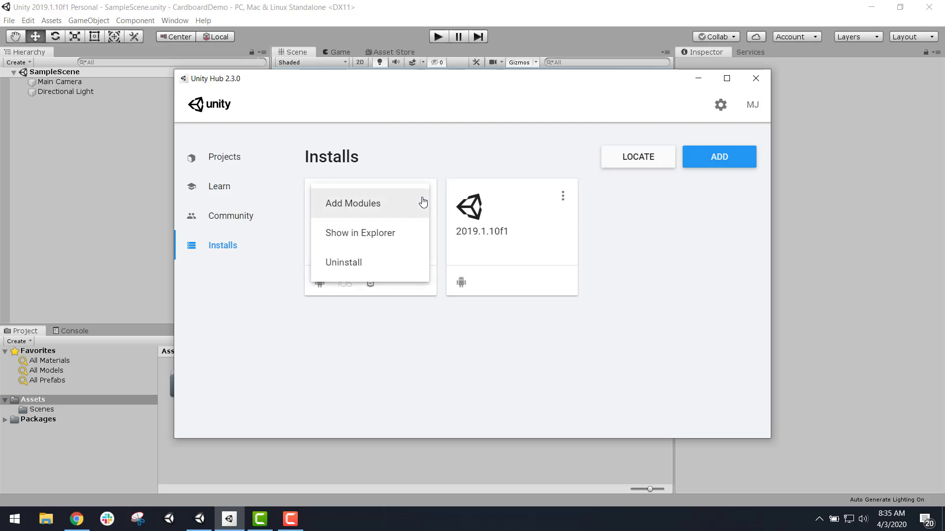
{"action": "left_click", "coordinate": [388, 210]}
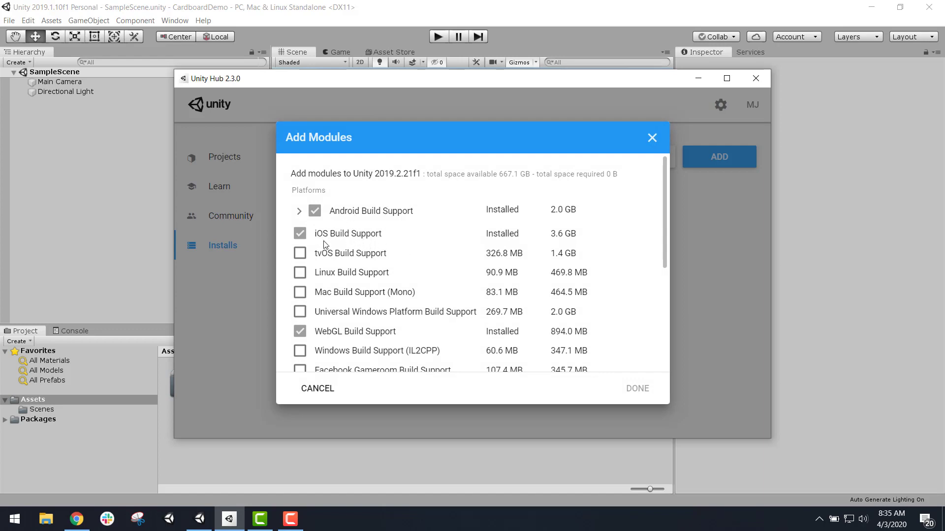
{"action": "left_click", "coordinate": [300, 212]}
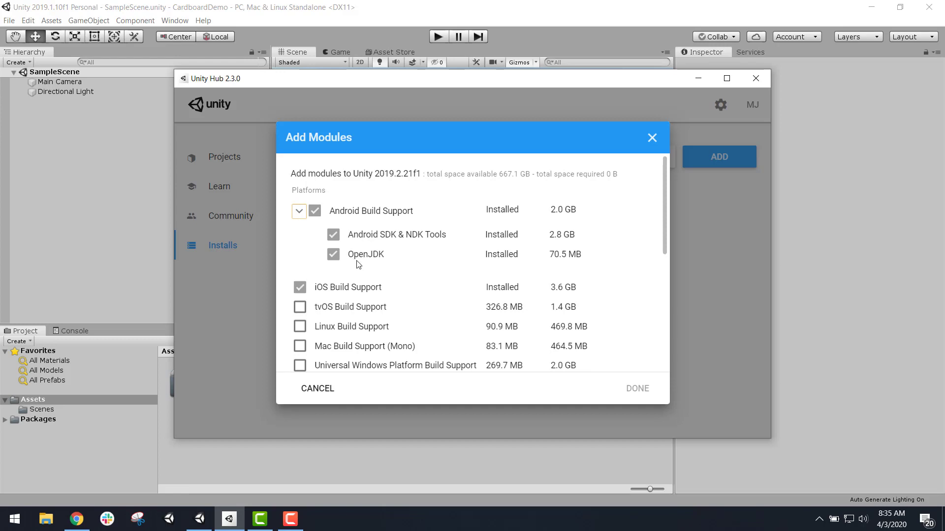
{"action": "left_click", "coordinate": [299, 211]}
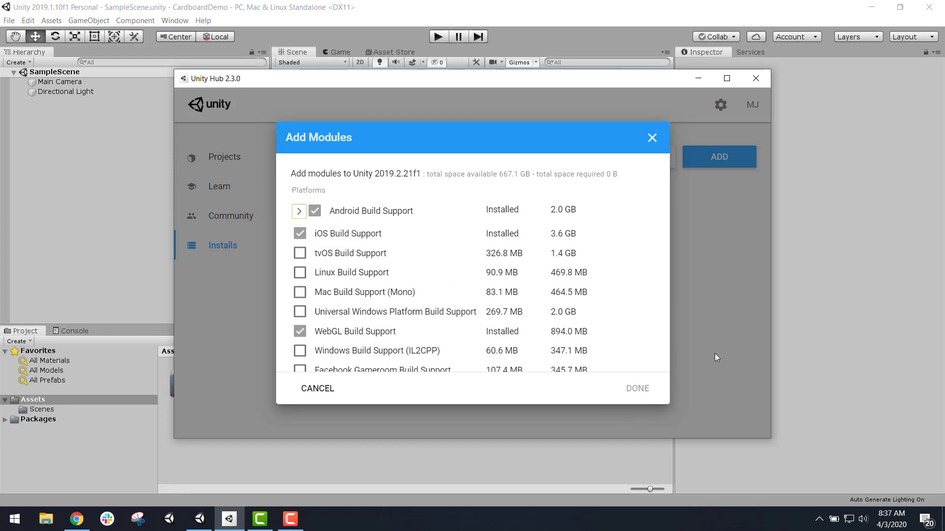
{"action": "left_click", "coordinate": [340, 390]}
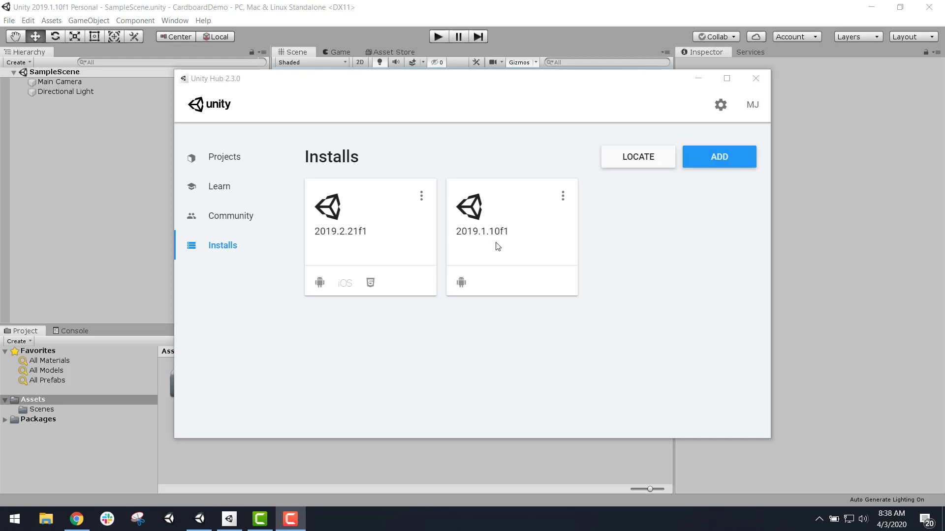
- Show the available options for the Unity 2019.1.10f1 install, and close Unity Hub
{"action": "left_click", "coordinate": [563, 197]}
{"action": "left_click", "coordinate": [668, 214]}
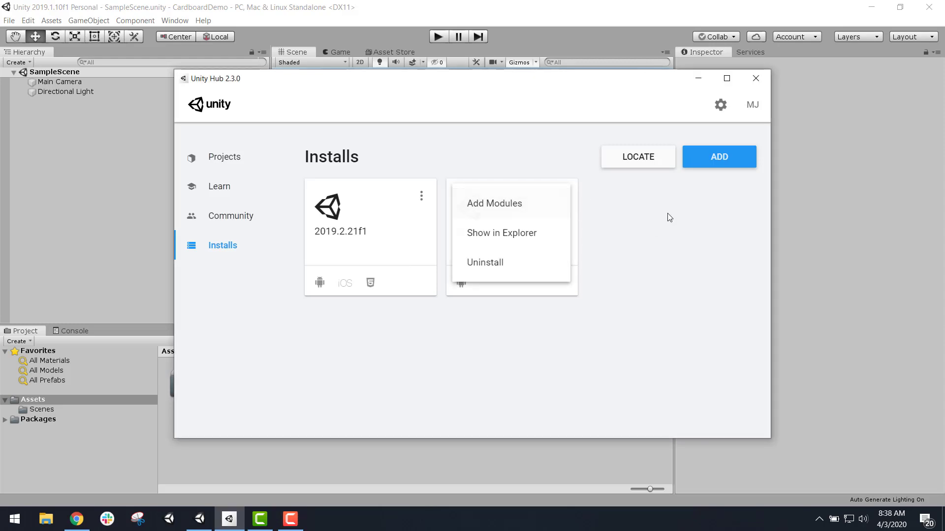
{"action": "left_click", "coordinate": [756, 79]}
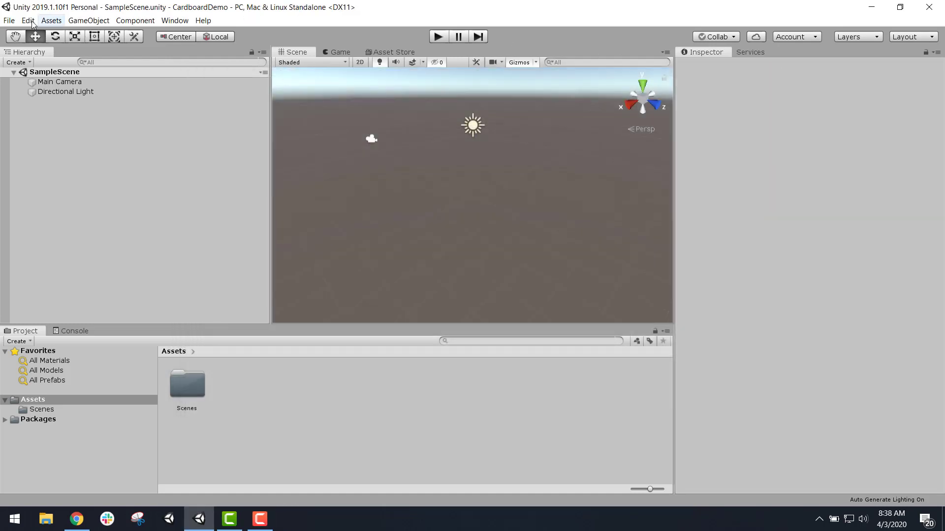
- Open the External Tools preferences in the Unity editor to review the Android tool settings
{"action": "left_click", "coordinate": [12, 21]}
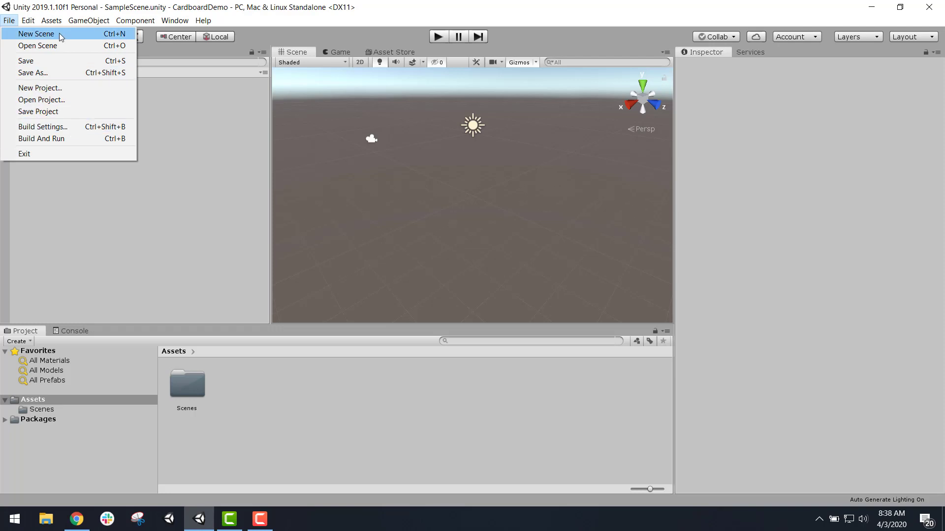
{"action": "mouse_move", "coordinate": [28, 20]}
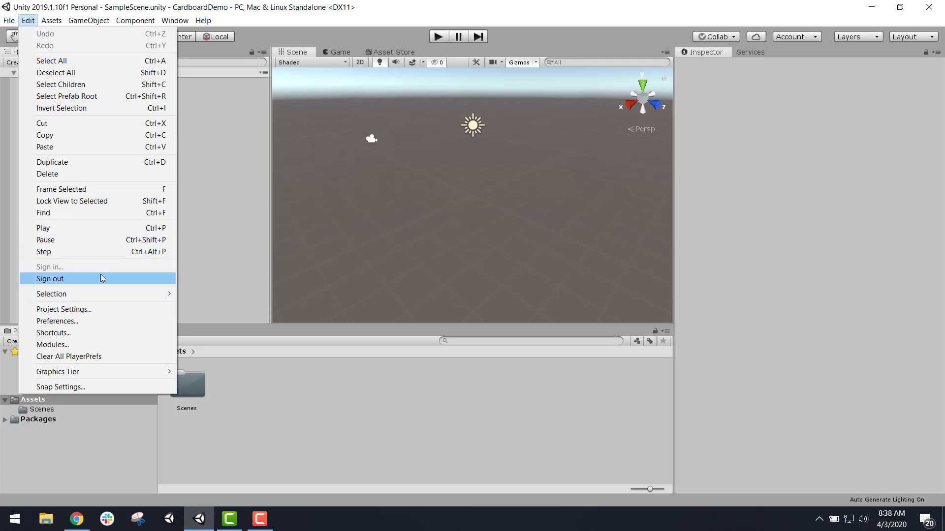
{"action": "left_click", "coordinate": [85, 323]}
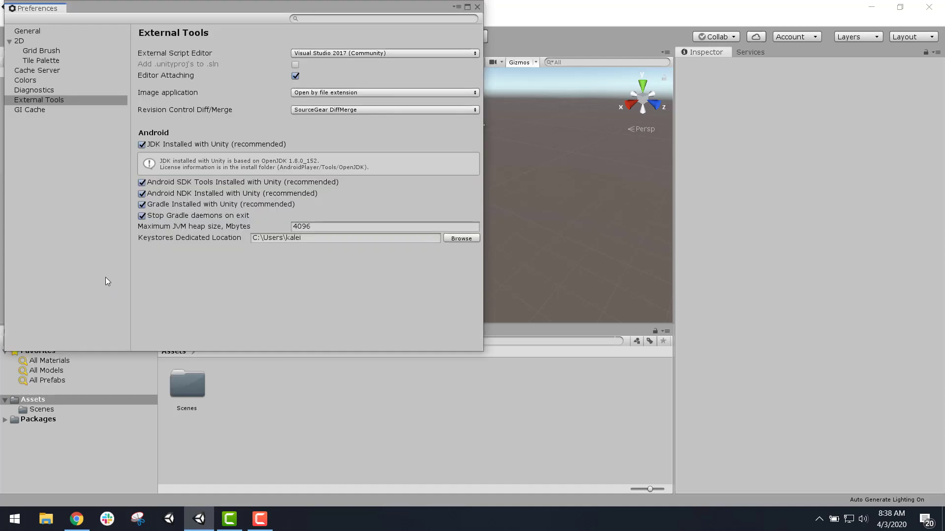
{"action": "left_click", "coordinate": [60, 102]}
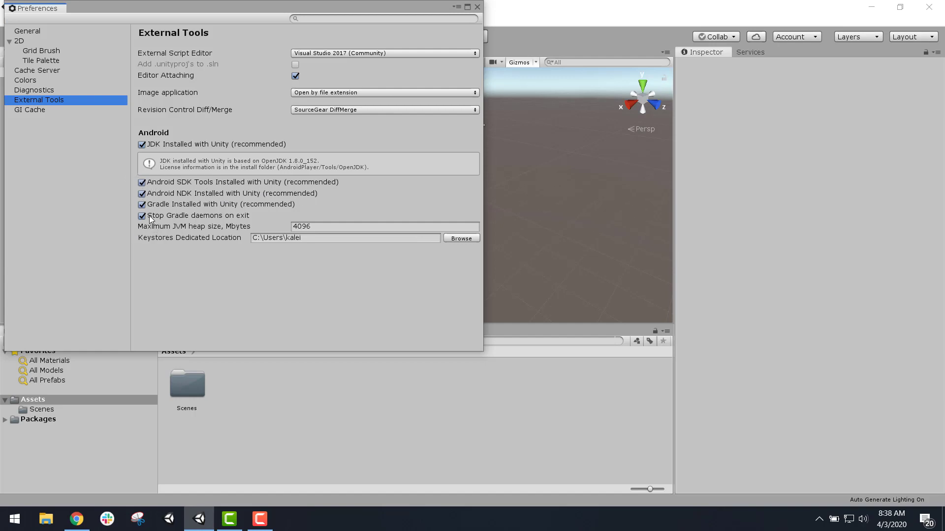
- Temporarily disable the Unity-installed Android SDK Tools and NDK options to inspect their custom path fields, restoring each one
{"action": "left_click", "coordinate": [142, 144]}
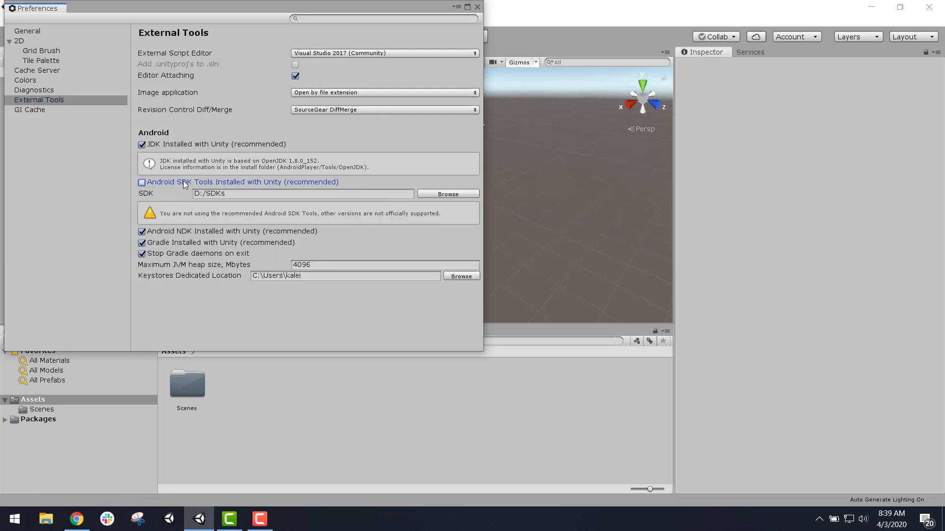
{"action": "left_click", "coordinate": [256, 195]}
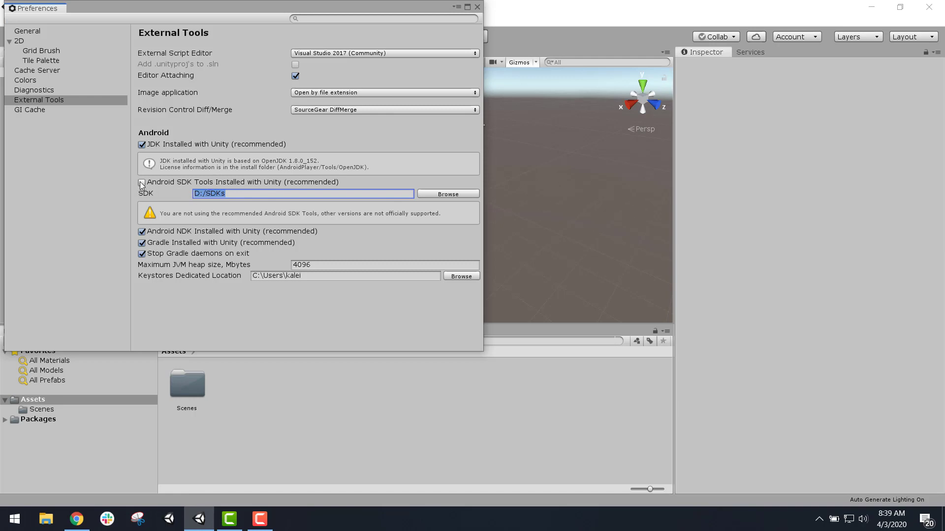
{"action": "left_click", "coordinate": [236, 194]}
{"action": "left_click", "coordinate": [142, 183]}
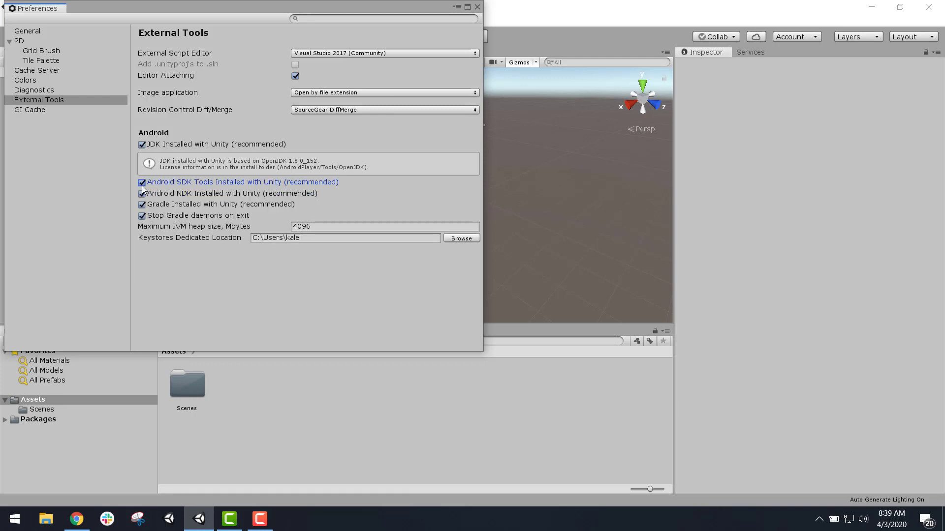
{"action": "left_click", "coordinate": [142, 194]}
{"action": "left_click", "coordinate": [207, 205]}
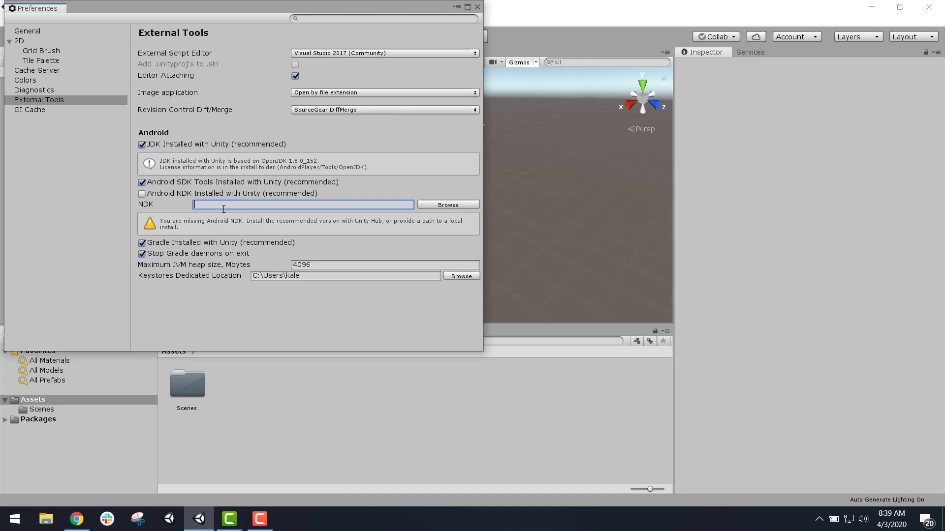
{"action": "left_click", "coordinate": [142, 193]}
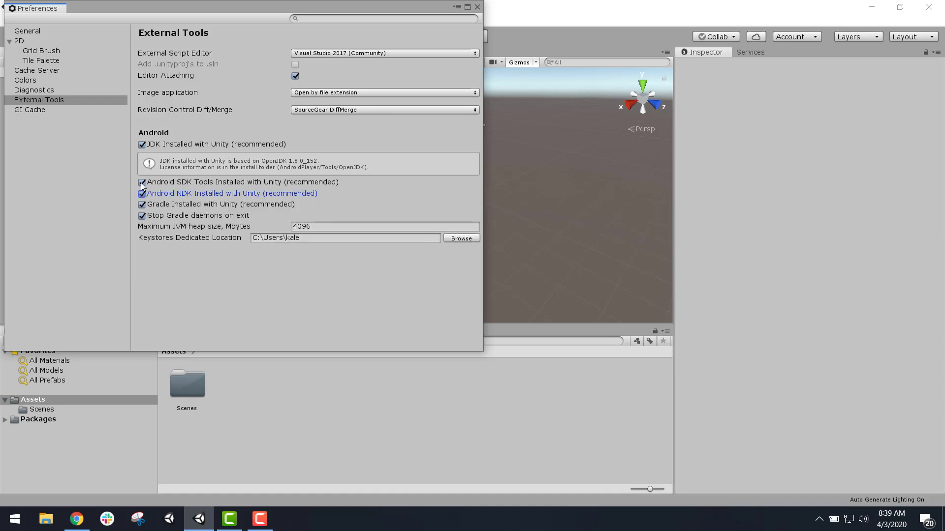
- Browse the custom Android SDK directory without choosing a folder, and restore the Unity-installed SDK Tools option before closing Preferences
{"action": "left_click", "coordinate": [142, 183]}
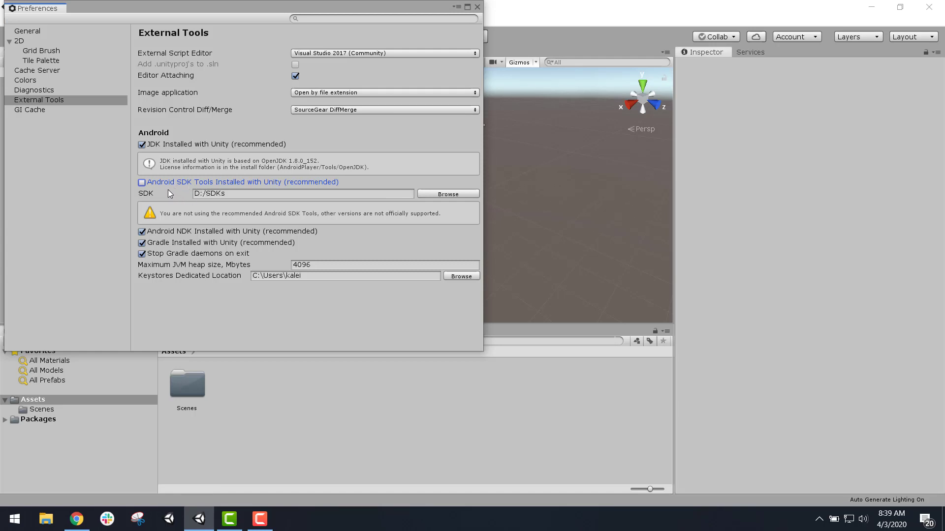
{"action": "left_click", "coordinate": [439, 194]}
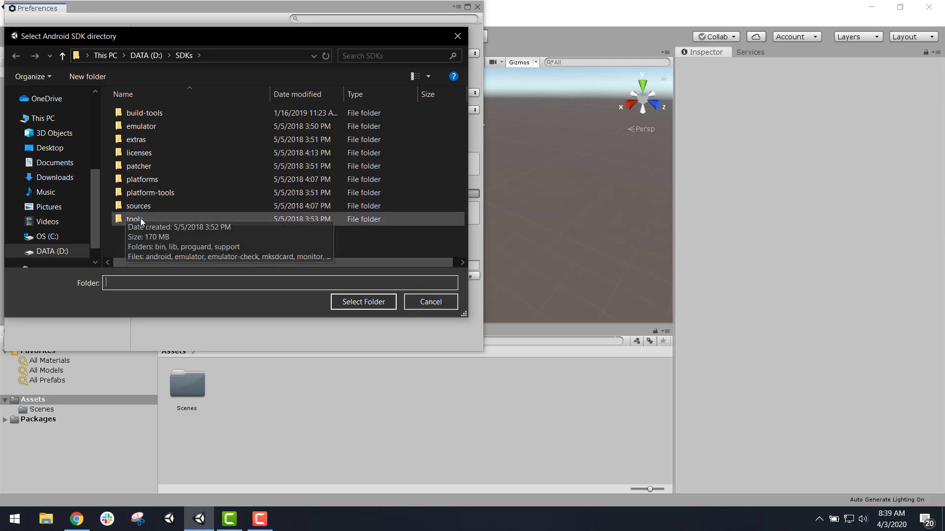
{"action": "left_click", "coordinate": [429, 305]}
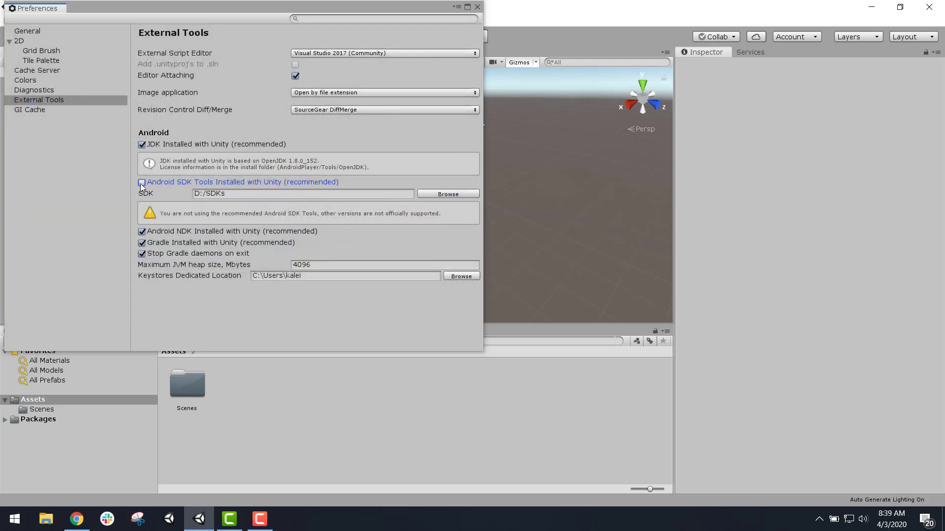
{"action": "left_click", "coordinate": [142, 182]}
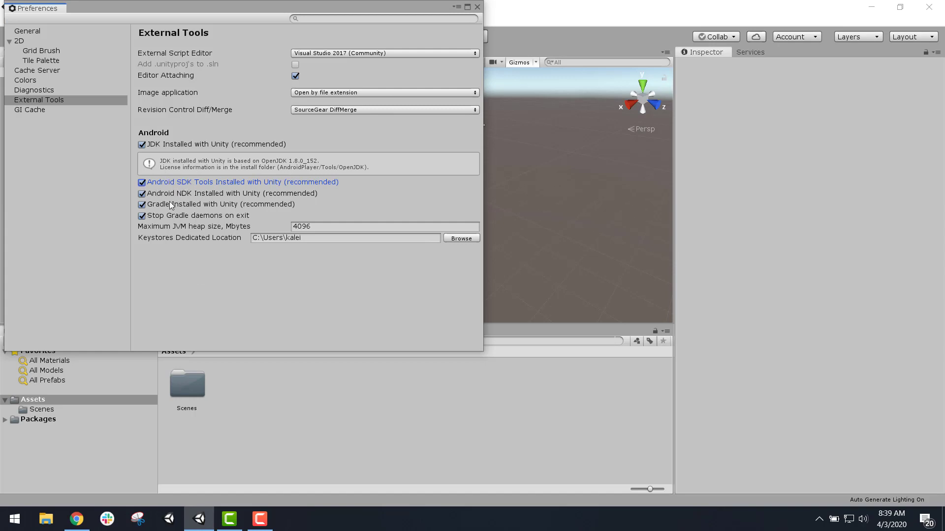
{"action": "left_click", "coordinate": [477, 6]}
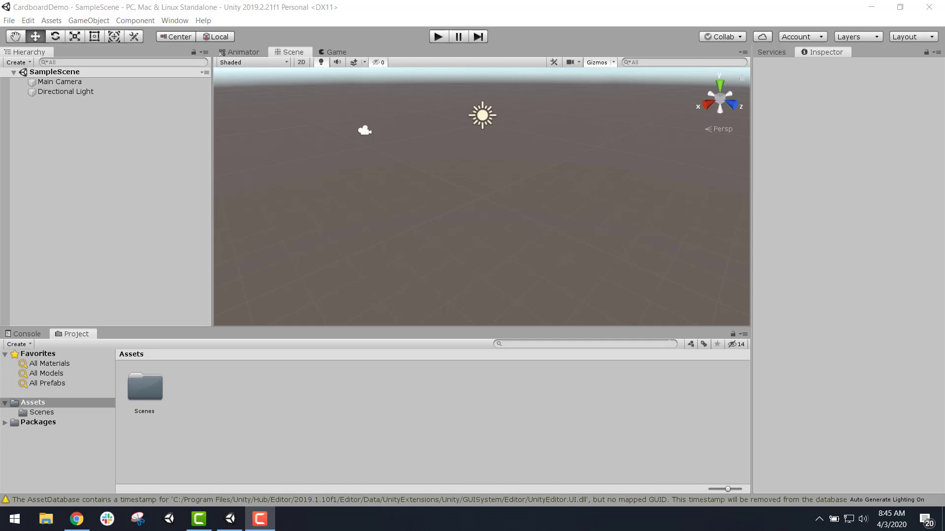
- Open the Build Settings and add the open SampleScene to the scenes in the build
{"action": "left_click", "coordinate": [9, 21]}
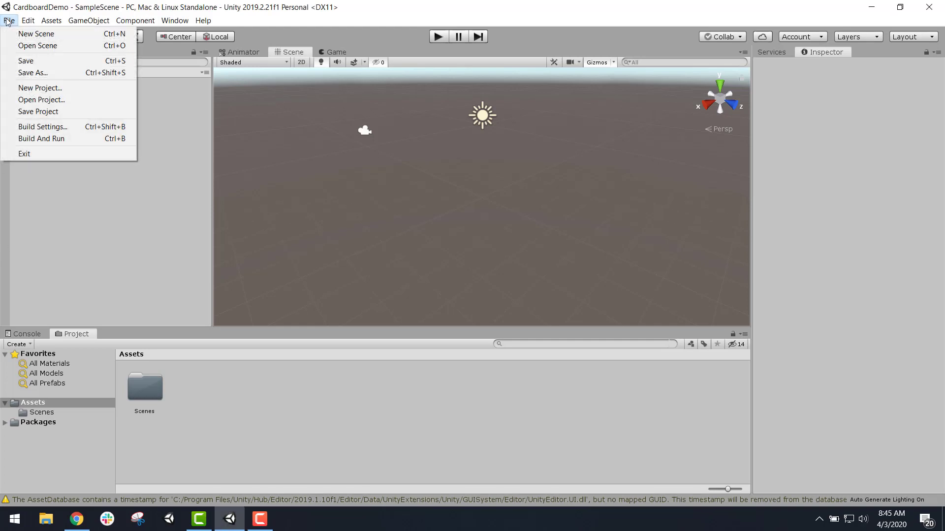
{"action": "left_click", "coordinate": [41, 127]}
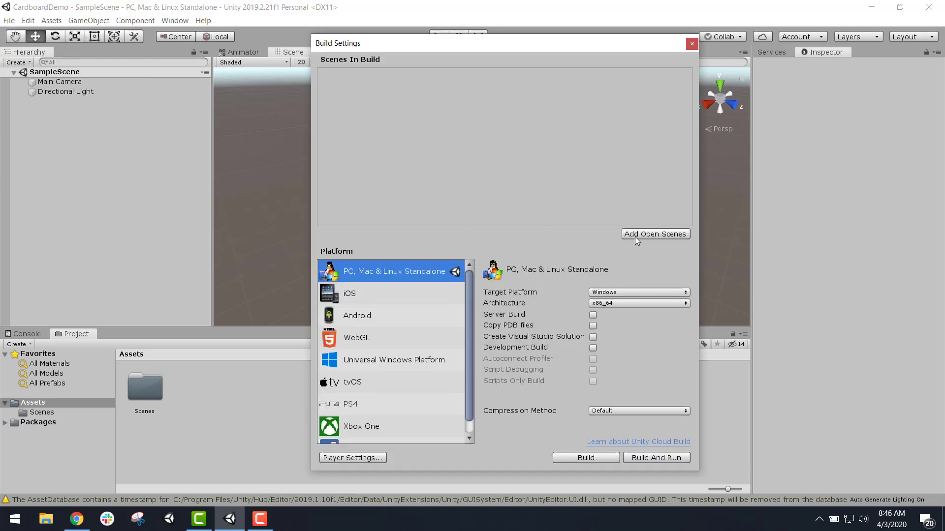
{"action": "left_click", "coordinate": [659, 234]}
- Select Android in the build platform list and move the Build Settings window aside
{"action": "left_click", "coordinate": [412, 304]}
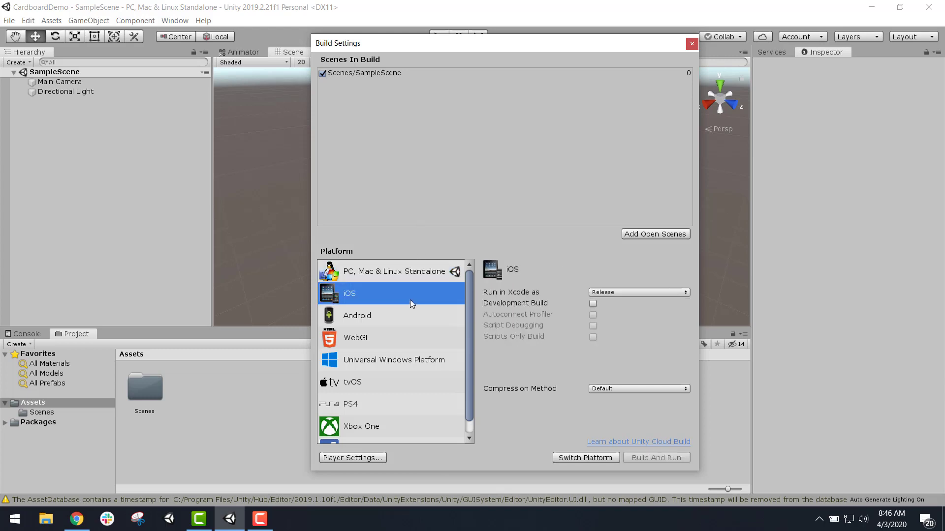
{"action": "left_click", "coordinate": [410, 317]}
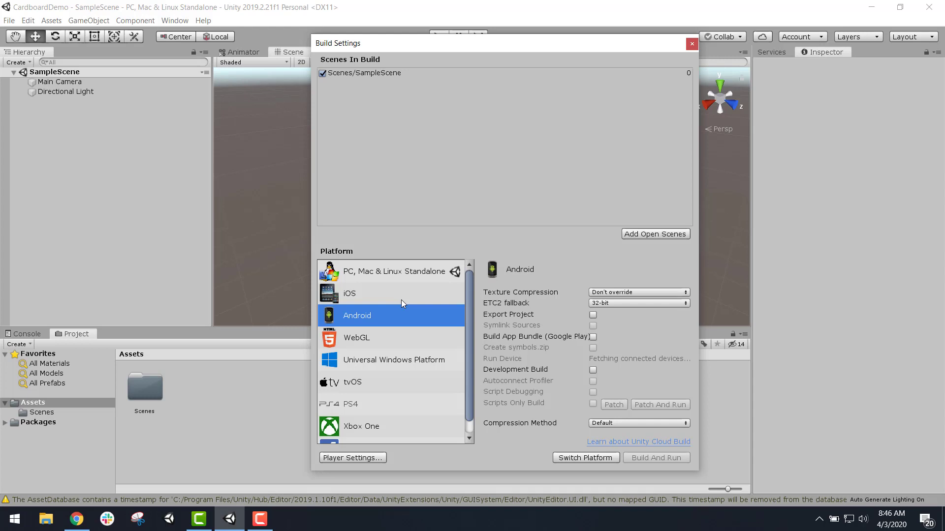
{"action": "left_click", "coordinate": [401, 301]}
{"action": "left_click", "coordinate": [408, 321]}
{"action": "left_click_drag", "start_coordinate": [450, 42], "coordinate": [238, 35]}
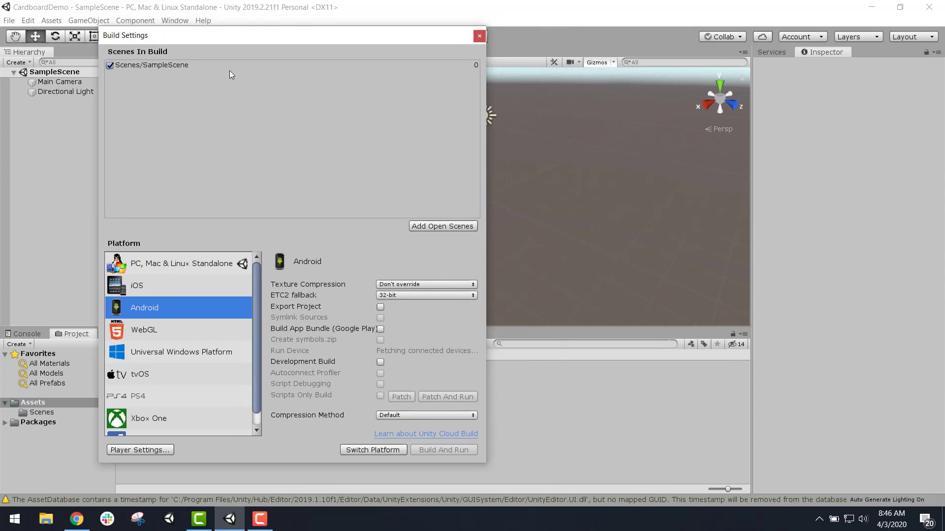
- Open the Player settings from the Build Settings and set the Company Name to Astire
{"action": "left_click", "coordinate": [140, 451]}
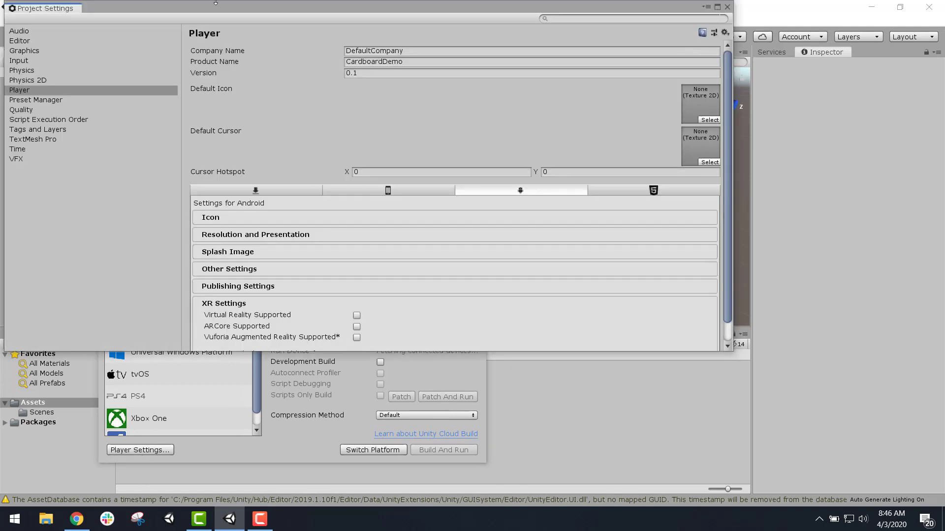
{"action": "left_click_drag", "start_coordinate": [214, 10], "coordinate": [320, 58]}
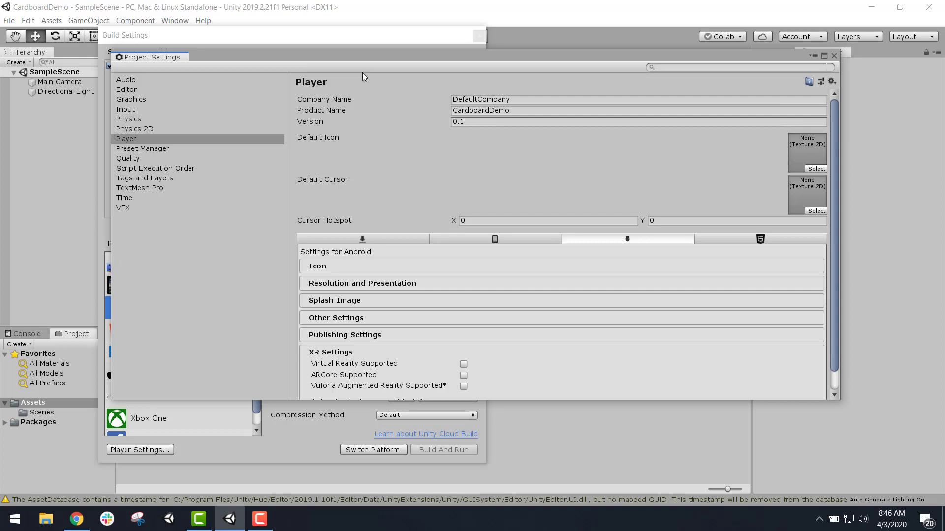
{"action": "left_click", "coordinate": [347, 99]}
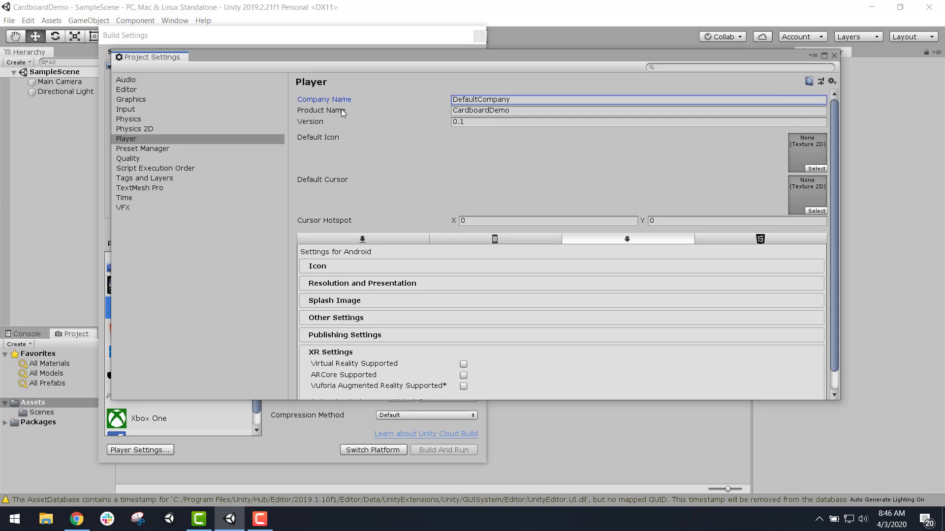
{"action": "left_click", "coordinate": [344, 110]}
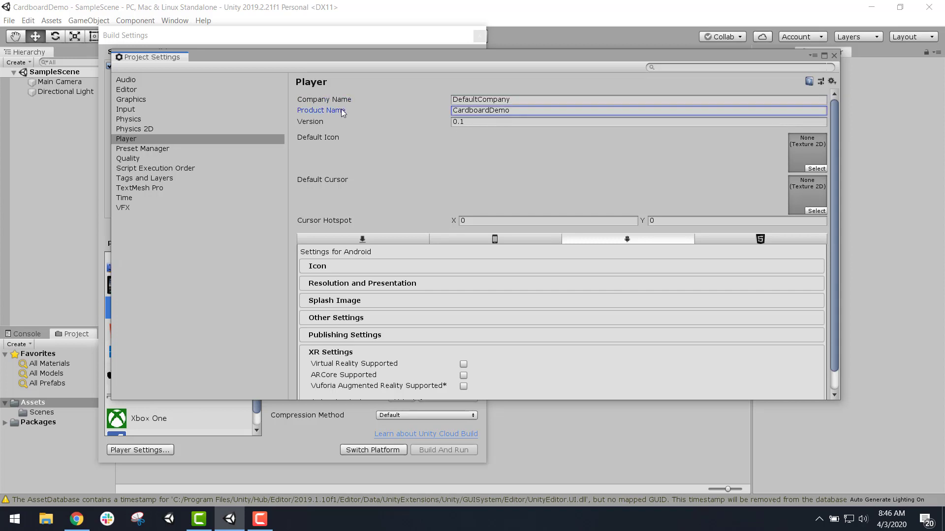
{"action": "left_click", "coordinate": [519, 114]}
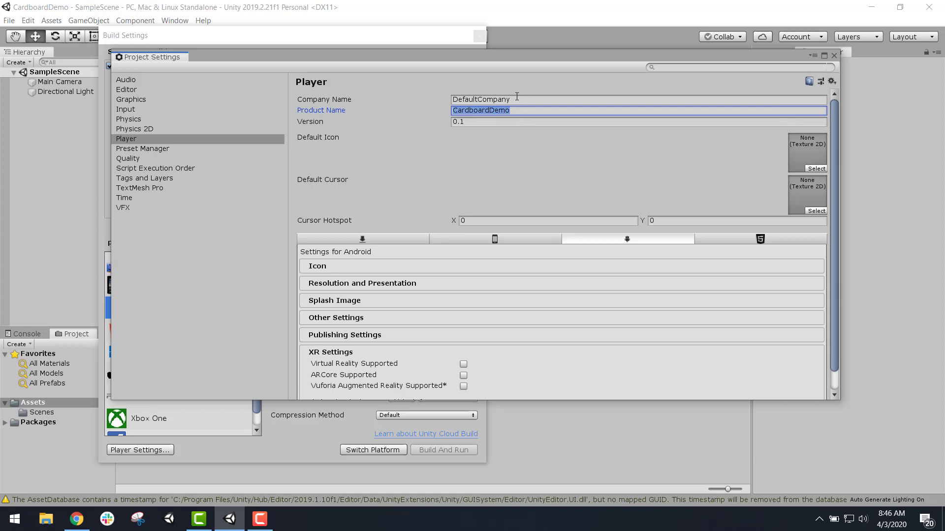
{"action": "left_click", "coordinate": [530, 97]}
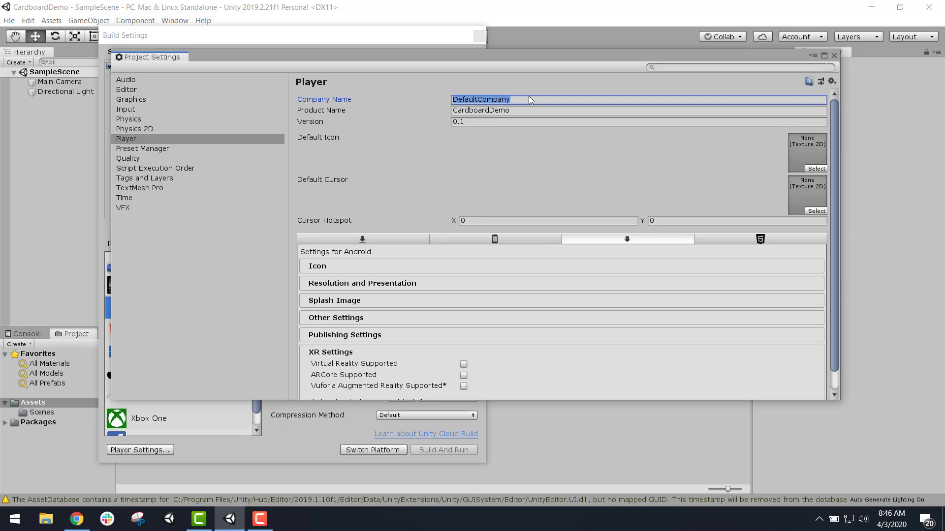
{"action": "type", "text": "Astire"}
{"action": "left_click", "coordinate": [517, 111]}
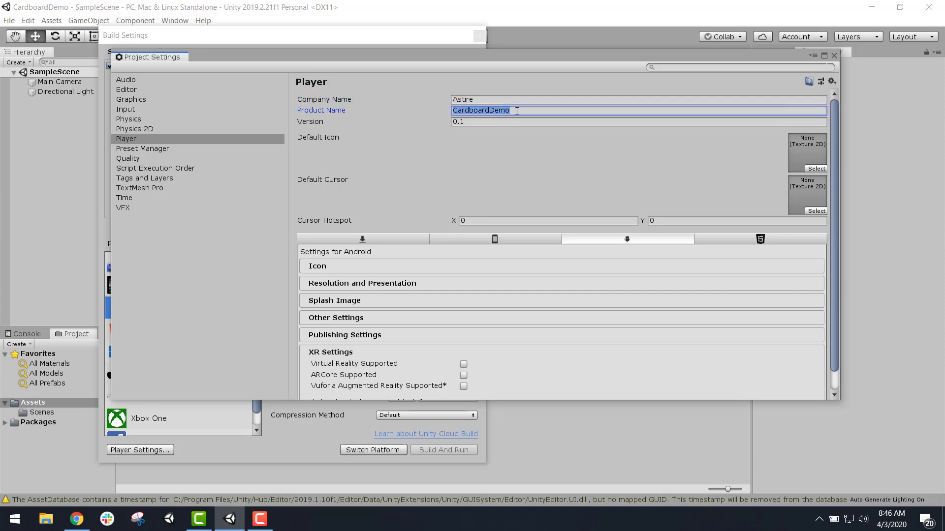
- Expand the Android Other Settings and examine the Package Name under Identification against the company and product names
{"action": "left_click", "coordinate": [433, 136]}
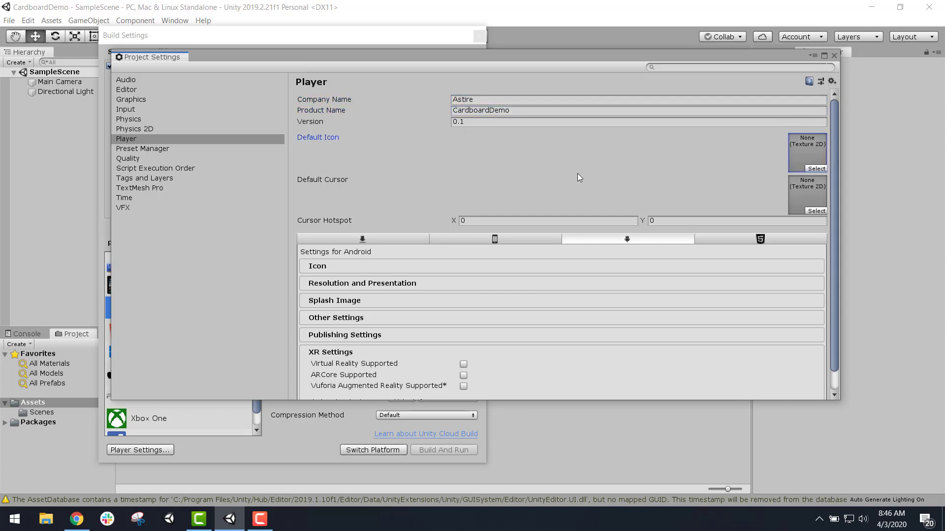
{"action": "scroll", "coordinate": [565, 261], "scroll_direction": "down", "scroll_amount": 1}
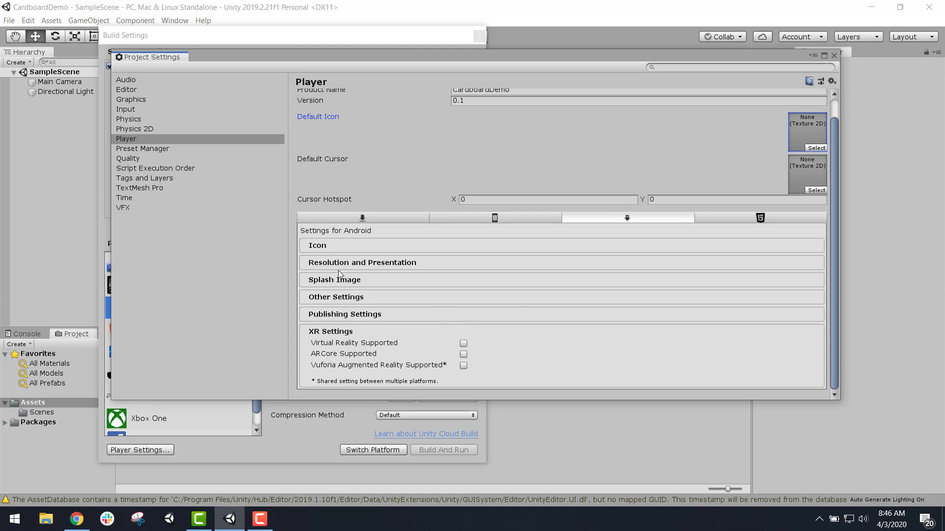
{"action": "left_click", "coordinate": [361, 297]}
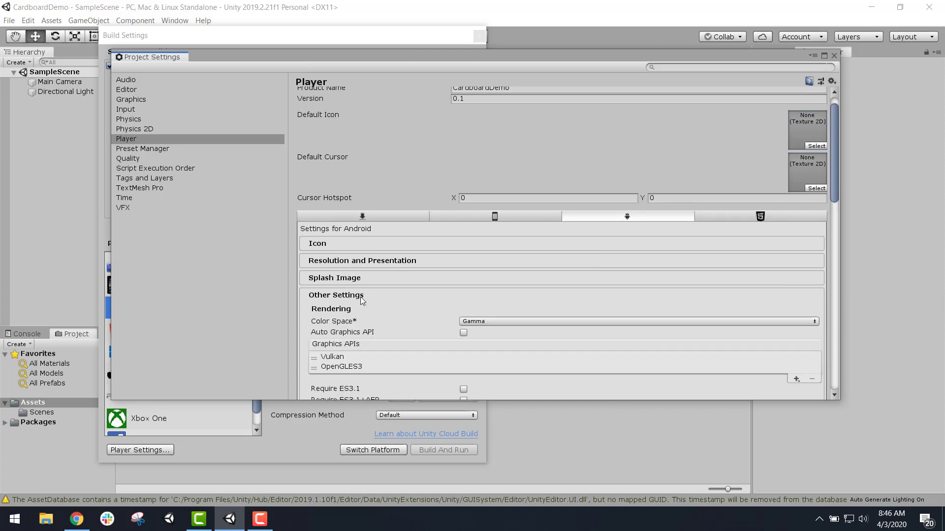
{"action": "scroll", "coordinate": [361, 297], "scroll_direction": "down", "scroll_amount": 20}
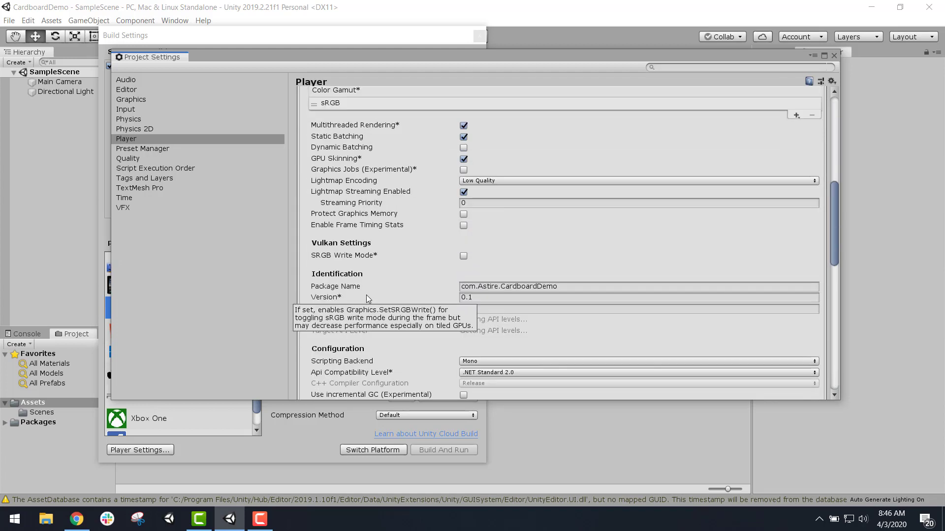
{"action": "scroll", "coordinate": [394, 298], "scroll_direction": "down", "scroll_amount": 2}
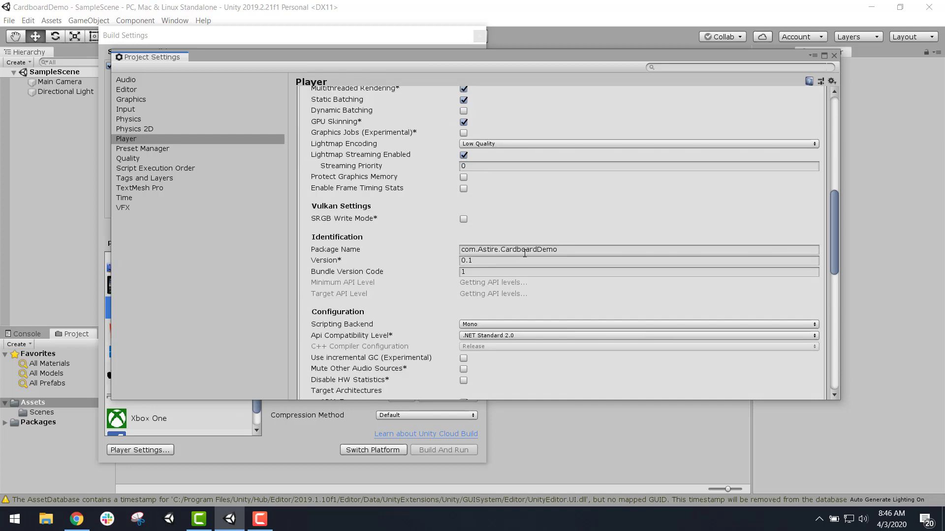
{"action": "left_click", "coordinate": [524, 252]}
{"action": "left_click", "coordinate": [493, 250]}
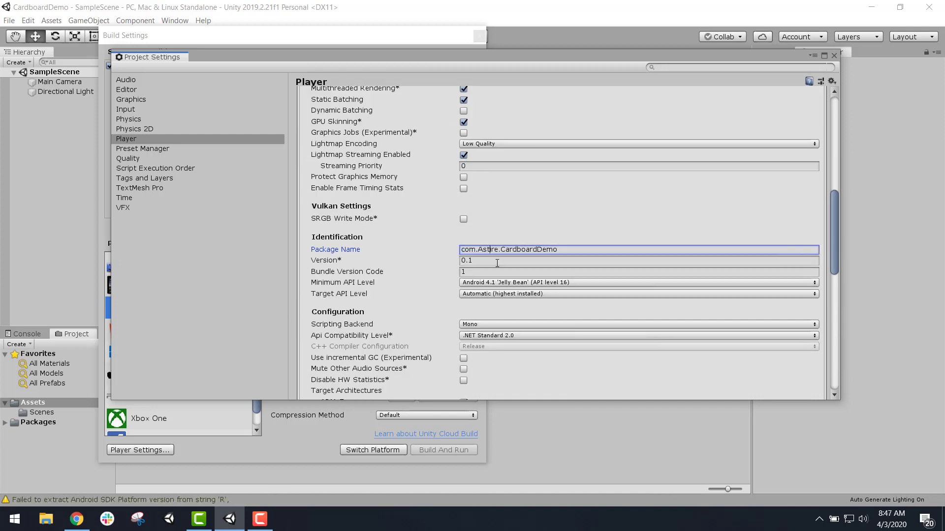
{"action": "left_click", "coordinate": [533, 249]}
{"action": "scroll", "coordinate": [722, 248], "scroll_direction": "up", "scroll_amount": 2}
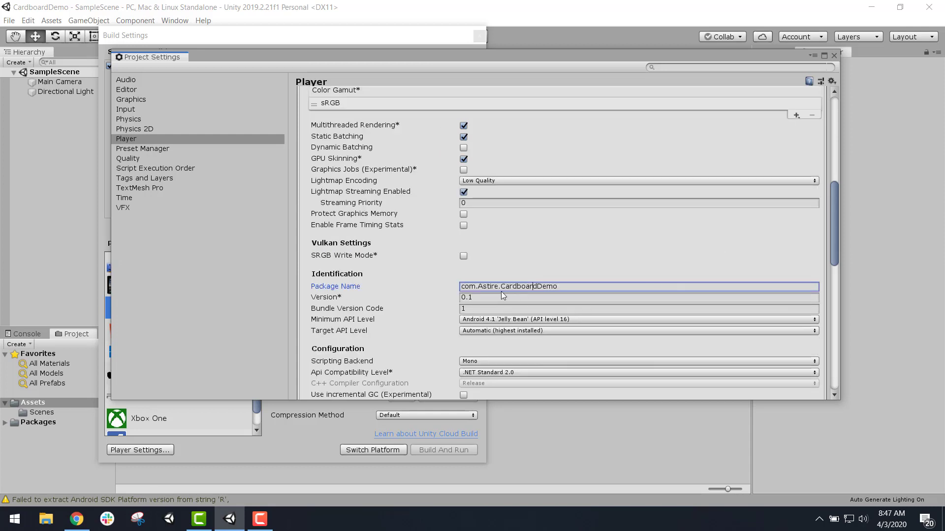
{"action": "left_click", "coordinate": [468, 287]}
{"action": "left_click", "coordinate": [488, 287]}
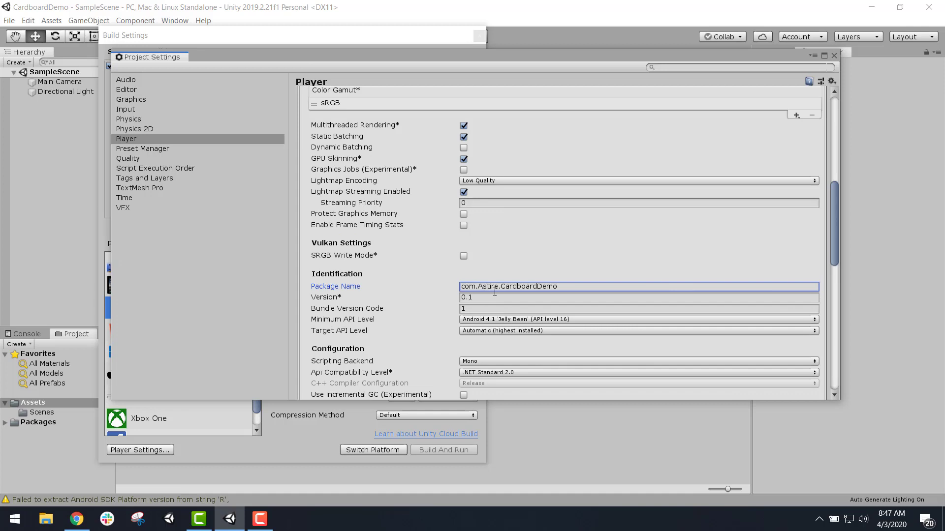
{"action": "left_click", "coordinate": [553, 286]}
{"action": "scroll", "coordinate": [596, 293], "scroll_direction": "up", "scroll_amount": 2}
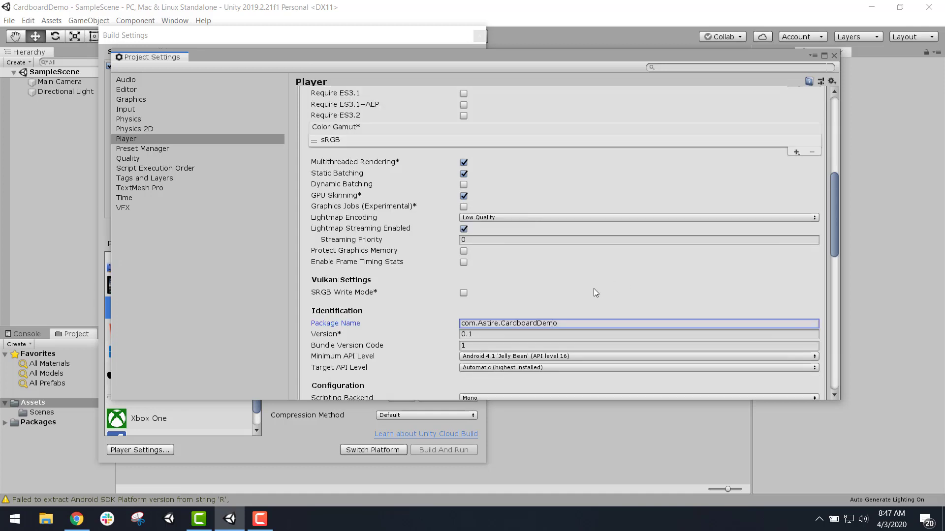
- Switch the Player settings to iOS and examine the Bundle Identifier under Identification in Other Settings
{"action": "scroll", "coordinate": [729, 259], "scroll_direction": "up", "scroll_amount": 10}
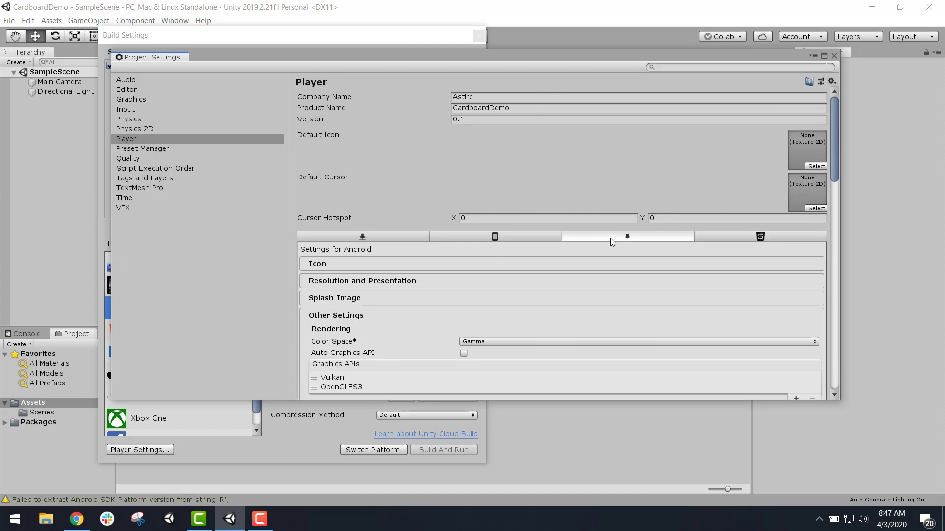
{"action": "left_click", "coordinate": [536, 237]}
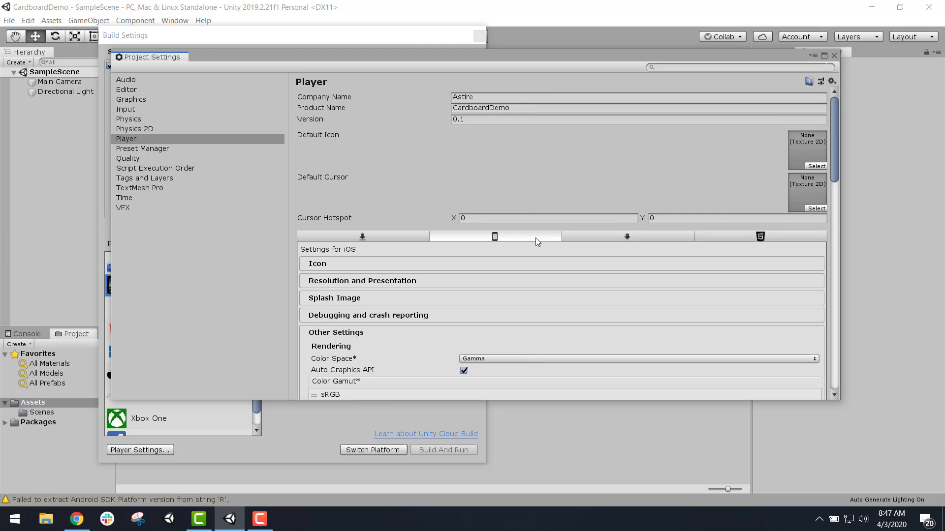
{"action": "scroll", "coordinate": [536, 238], "scroll_direction": "down", "scroll_amount": 3}
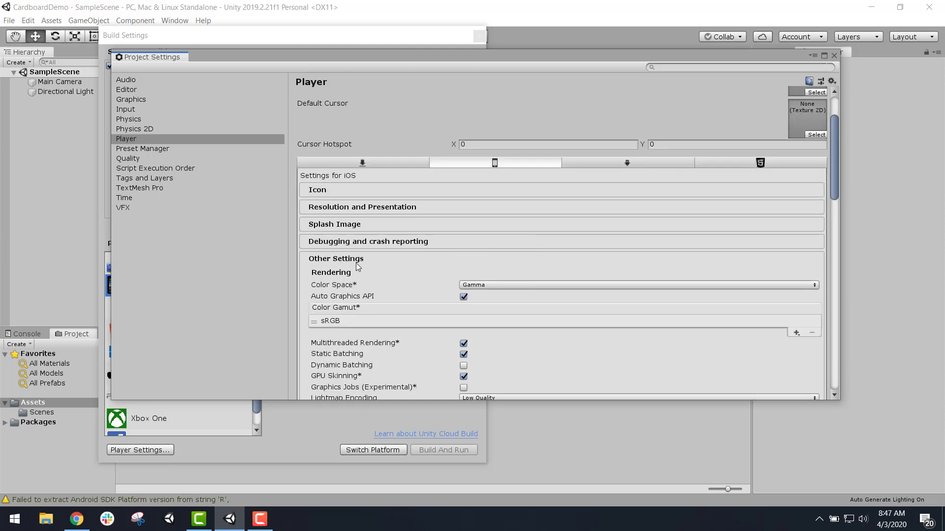
{"action": "scroll", "coordinate": [357, 264], "scroll_direction": "down", "scroll_amount": 7}
{"action": "left_click", "coordinate": [485, 277]}
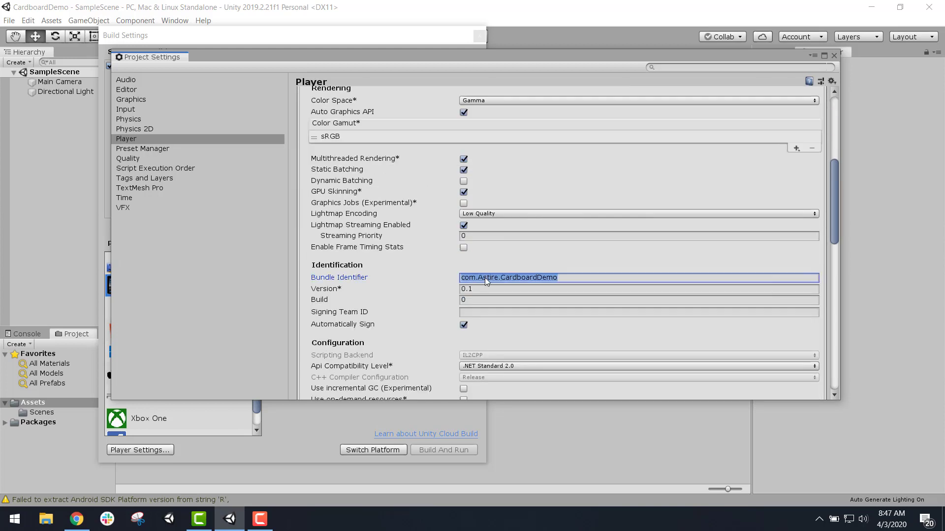
{"action": "key", "text": "Right"}
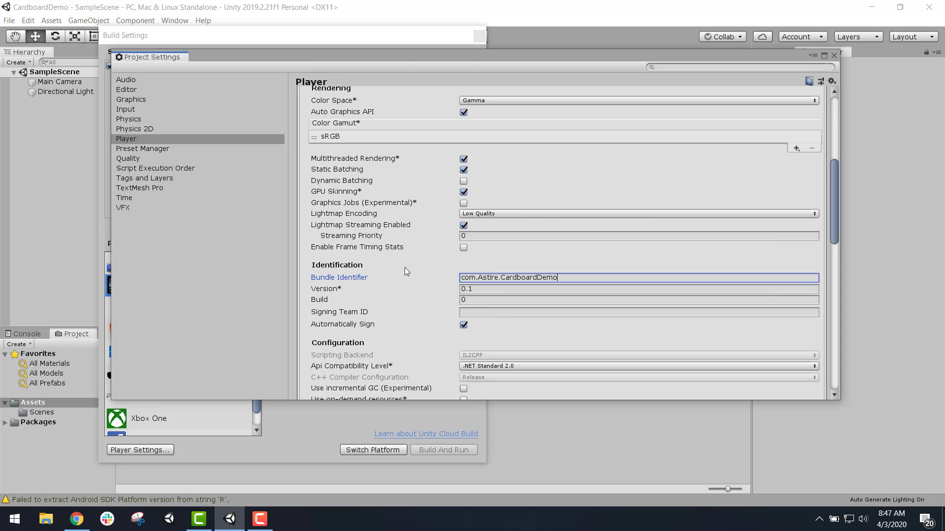
- Return to the Android Player settings and set the Minimum API Level to Android 4.4 'KitKat' (API level 19)
{"action": "scroll", "coordinate": [404, 270], "scroll_direction": "up", "scroll_amount": 3}
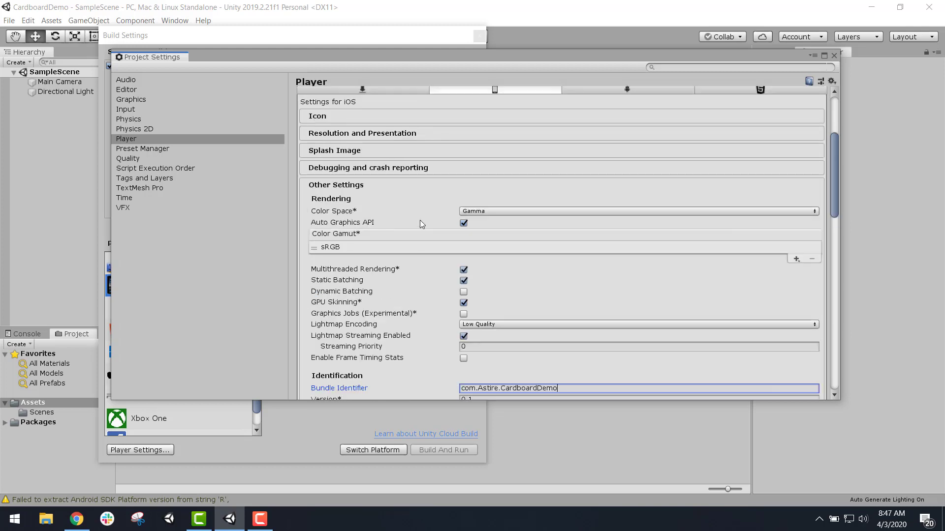
{"action": "scroll", "coordinate": [580, 110], "scroll_direction": "up", "scroll_amount": 1}
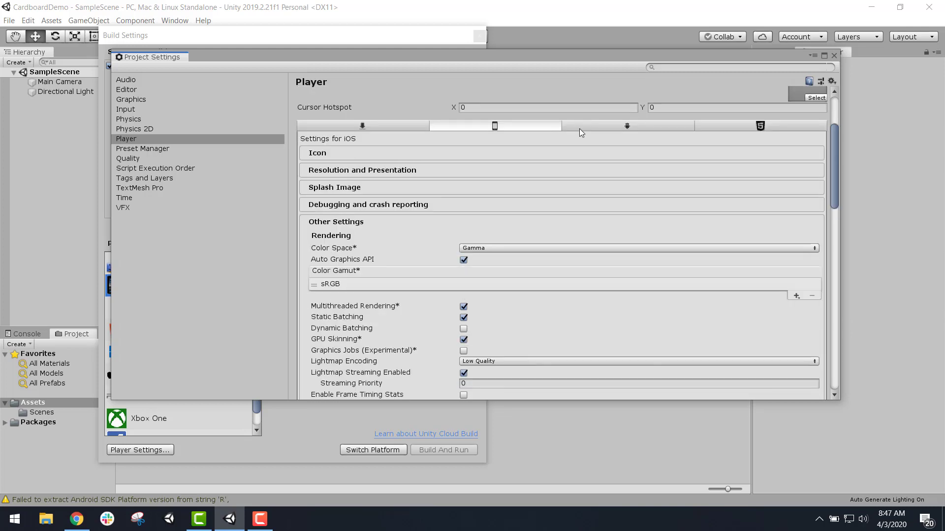
{"action": "left_click", "coordinate": [580, 129]}
{"action": "scroll", "coordinate": [396, 260], "scroll_direction": "down", "scroll_amount": 1}
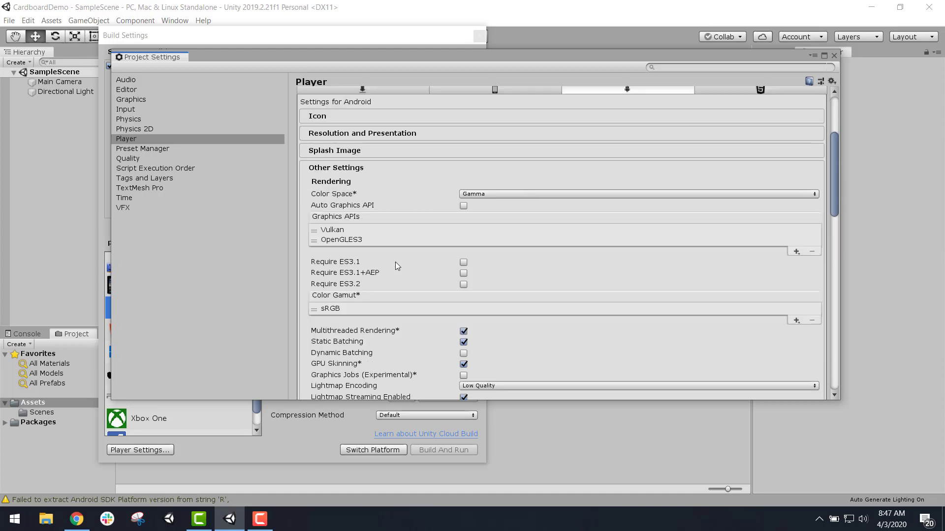
{"action": "scroll", "coordinate": [396, 264], "scroll_direction": "down", "scroll_amount": 7}
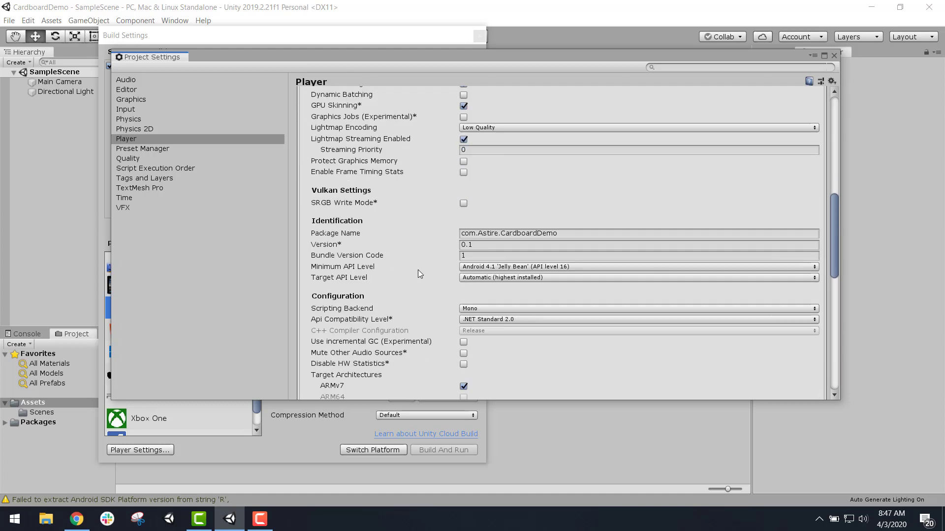
{"action": "left_click", "coordinate": [378, 271]}
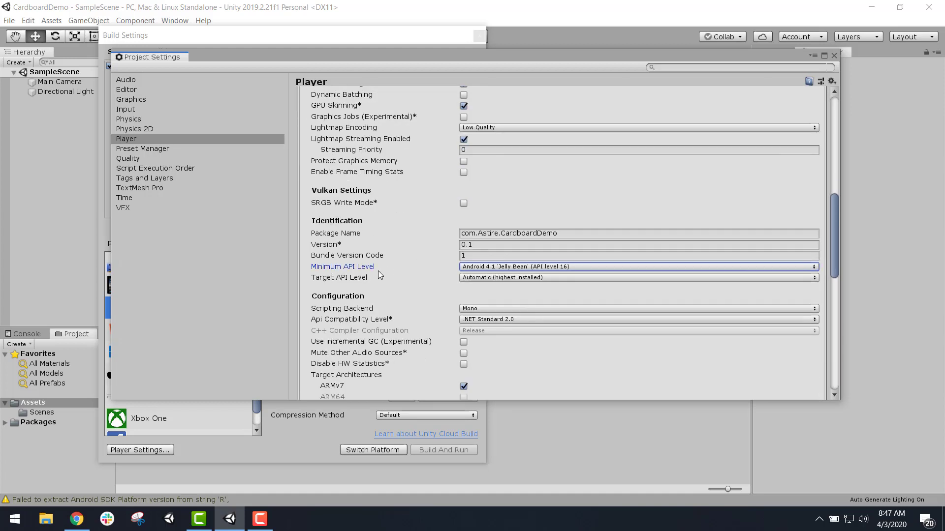
{"action": "left_click", "coordinate": [548, 267]}
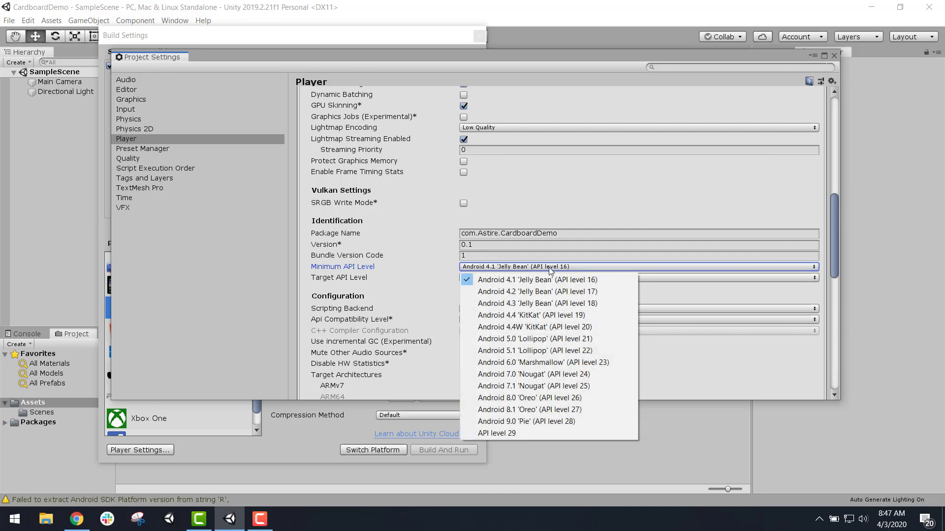
{"action": "left_click", "coordinate": [568, 317]}
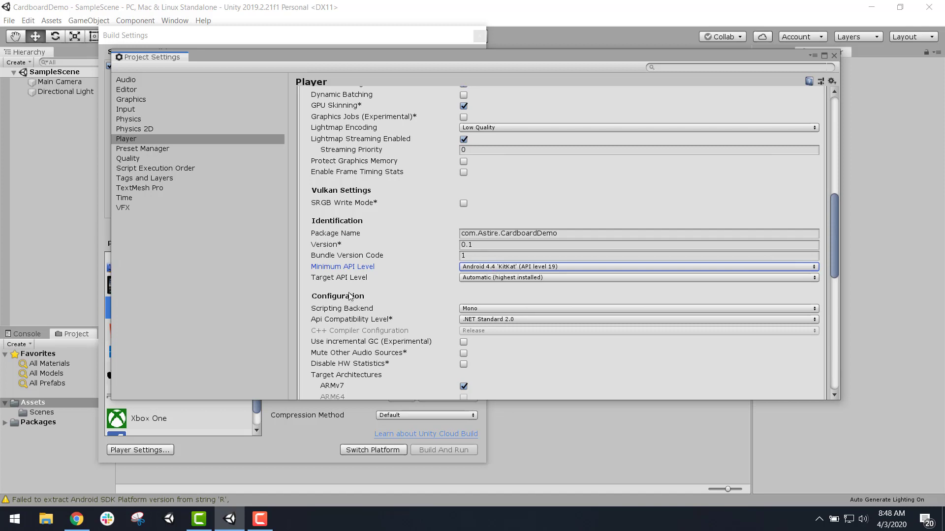
{"action": "scroll", "coordinate": [375, 303], "scroll_direction": "down", "scroll_amount": 1}
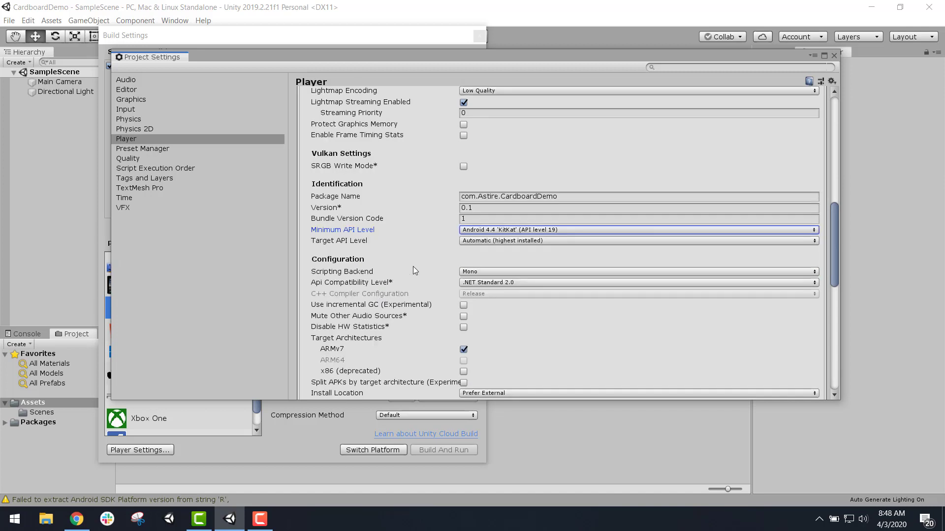
- Check the Target minimum iOS Version in the Other Settings of the iOS Player settings
{"action": "scroll", "coordinate": [412, 267], "scroll_direction": "up", "scroll_amount": 12}
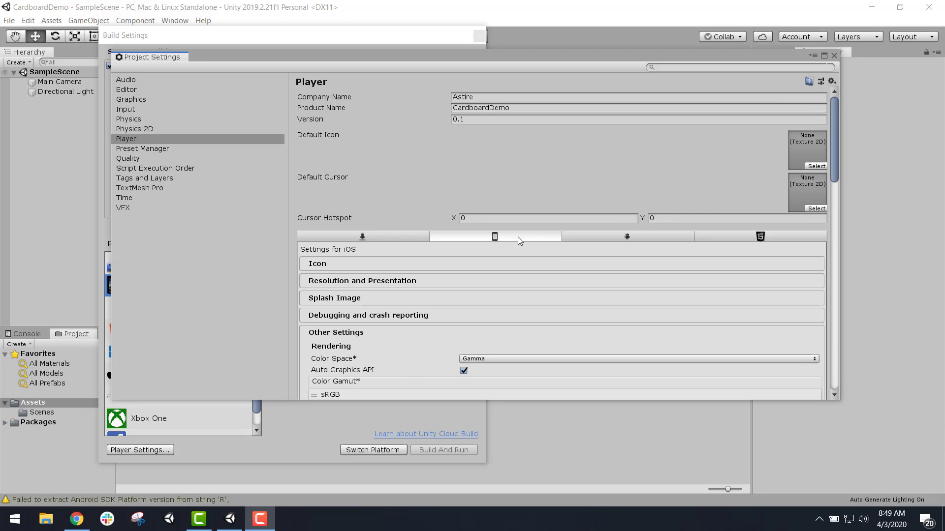
{"action": "scroll", "coordinate": [529, 286], "scroll_direction": "down", "scroll_amount": 1}
{"action": "scroll", "coordinate": [529, 284], "scroll_direction": "down", "scroll_amount": 8}
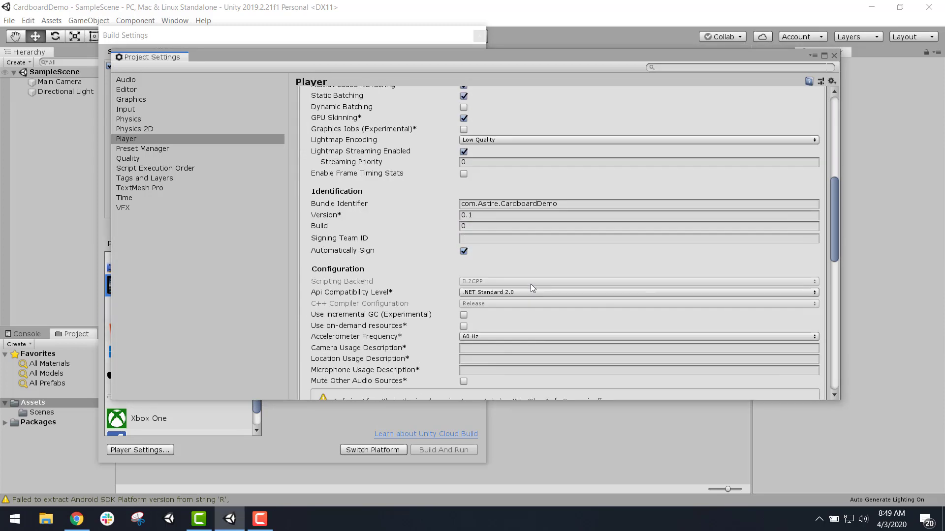
{"action": "scroll", "coordinate": [531, 288], "scroll_direction": "down", "scroll_amount": 7}
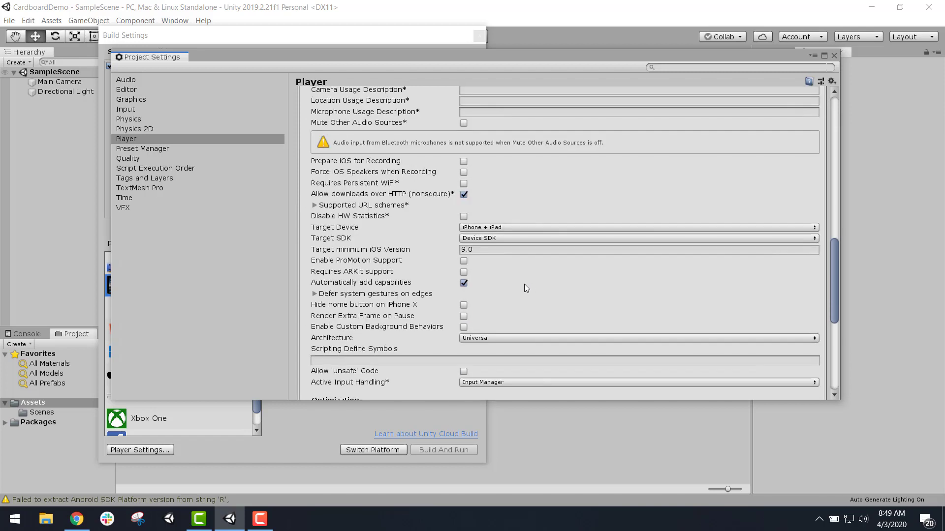
{"action": "left_click", "coordinate": [379, 254]}
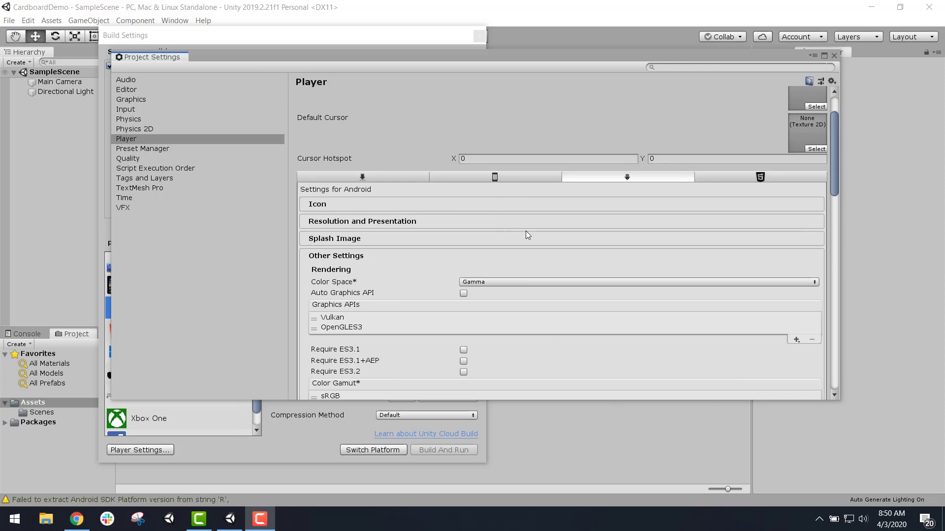
- In the Android XR Settings, enable Virtual Reality Supported and add Cardboard to the Virtual Reality SDKs
{"action": "scroll", "coordinate": [526, 233], "scroll_direction": "down", "scroll_amount": 10}
{"action": "scroll", "coordinate": [525, 231], "scroll_direction": "down", "scroll_amount": 10}
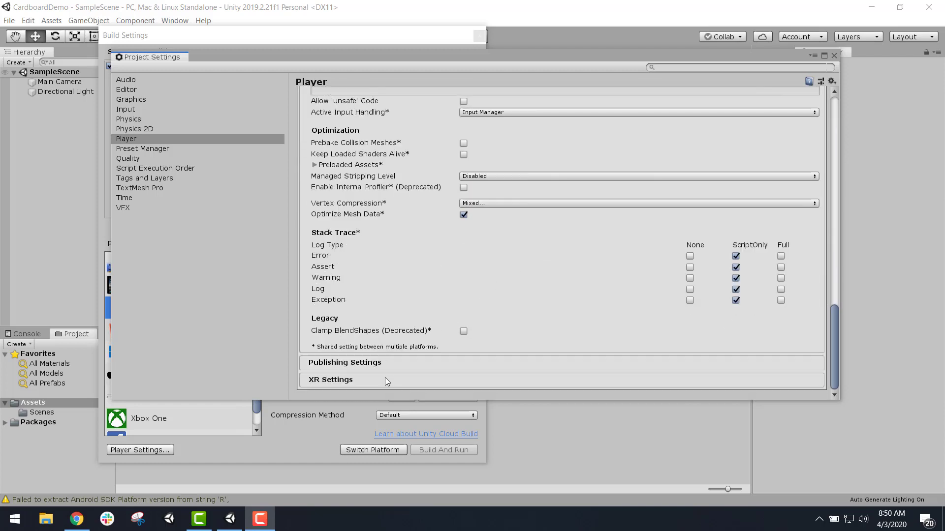
{"action": "left_click", "coordinate": [336, 380]}
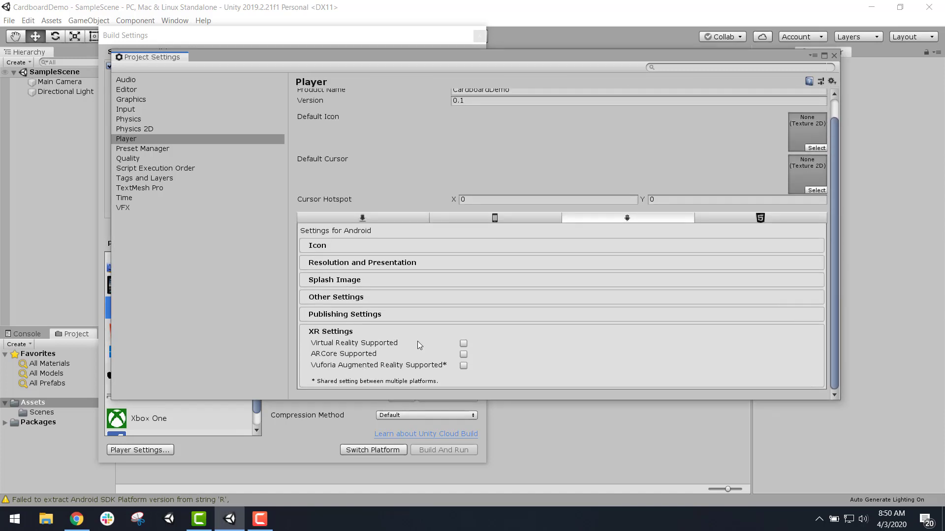
{"action": "left_click", "coordinate": [463, 344]}
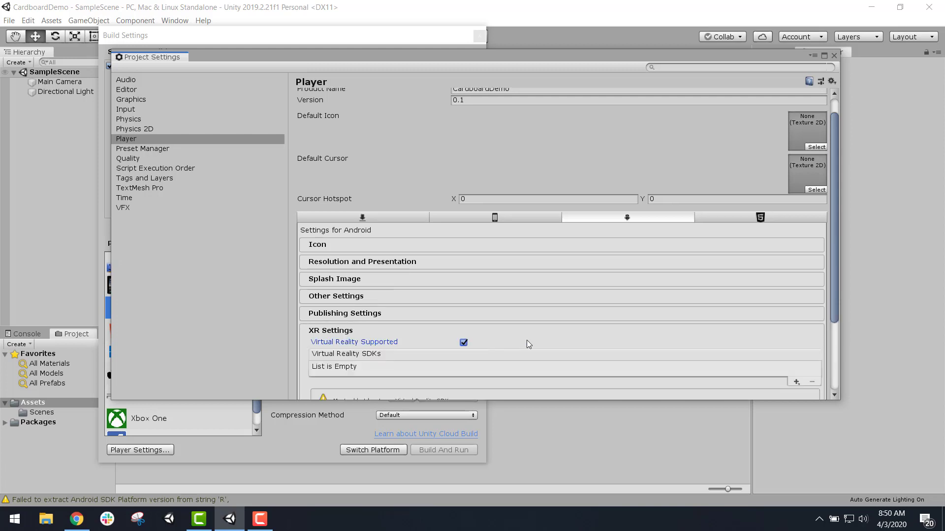
{"action": "scroll", "coordinate": [526, 341], "scroll_direction": "down", "scroll_amount": 1}
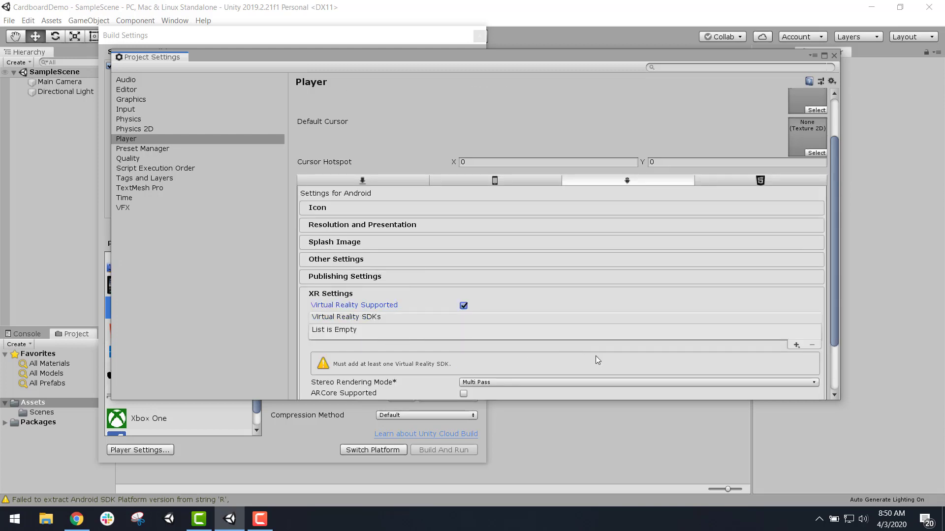
{"action": "left_click", "coordinate": [796, 346]}
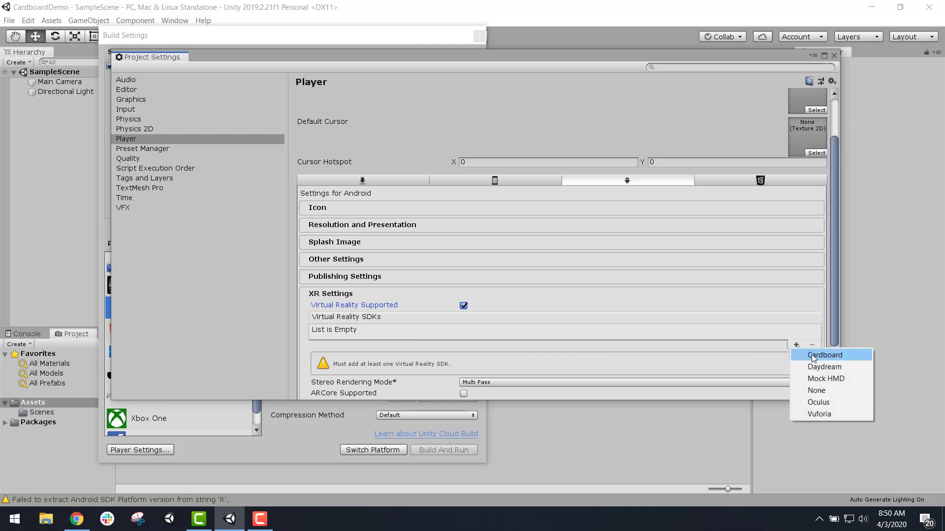
{"action": "left_click", "coordinate": [852, 356]}
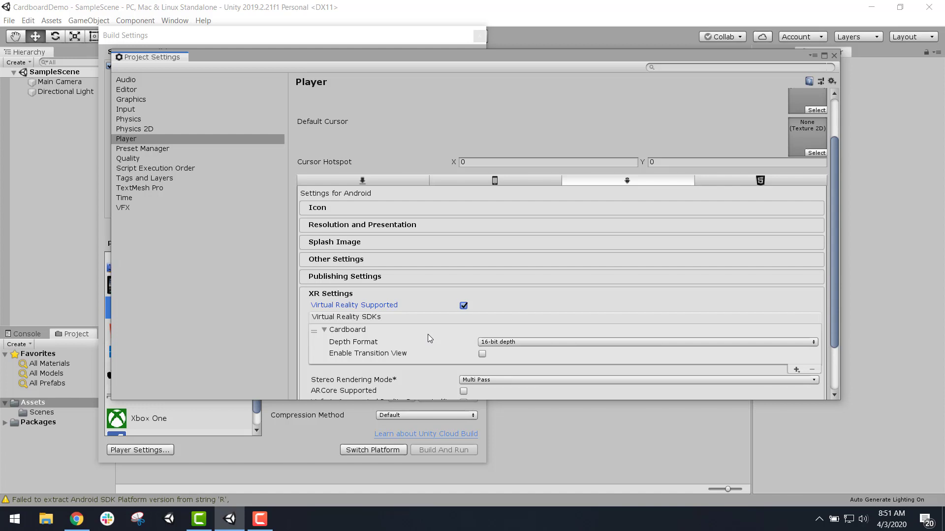
- In the iOS XR Settings, enable Virtual Reality Supported with the Cardboard SDK, and close the Project Settings and Build Settings
{"action": "left_click", "coordinate": [509, 183]}
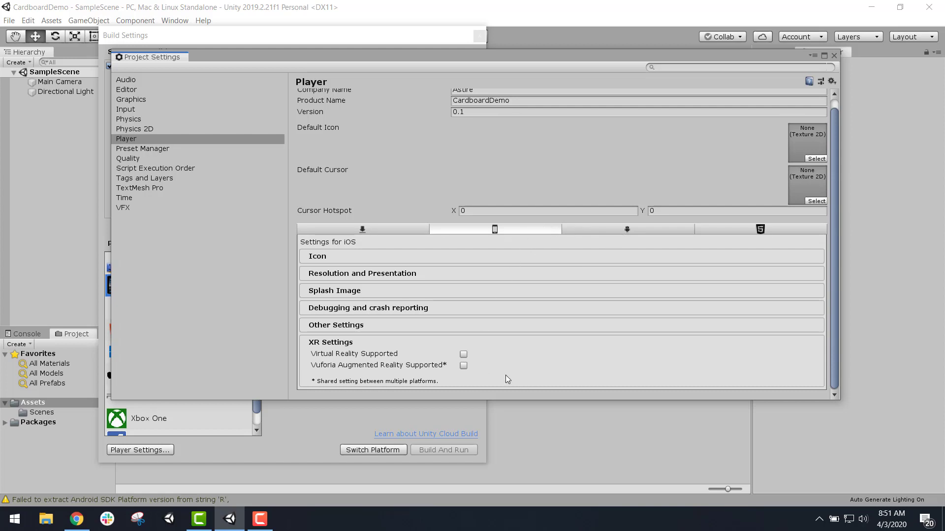
{"action": "left_click", "coordinate": [463, 355]}
{"action": "scroll", "coordinate": [492, 347], "scroll_direction": "down", "scroll_amount": 3}
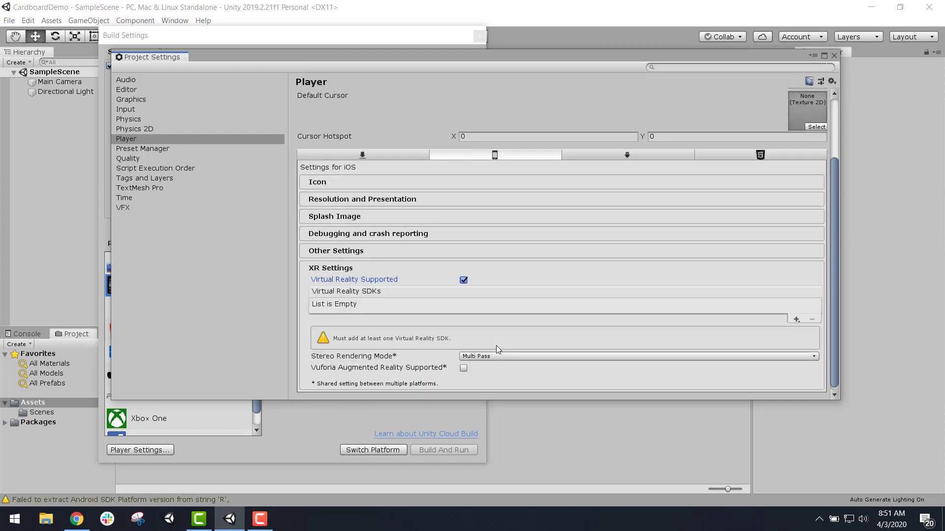
{"action": "left_click", "coordinate": [796, 320]}
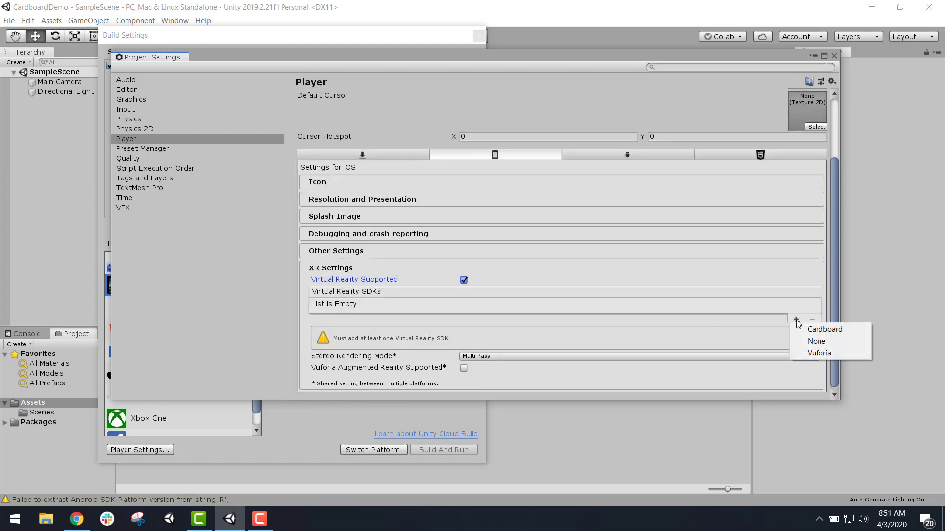
{"action": "left_click", "coordinate": [806, 331]}
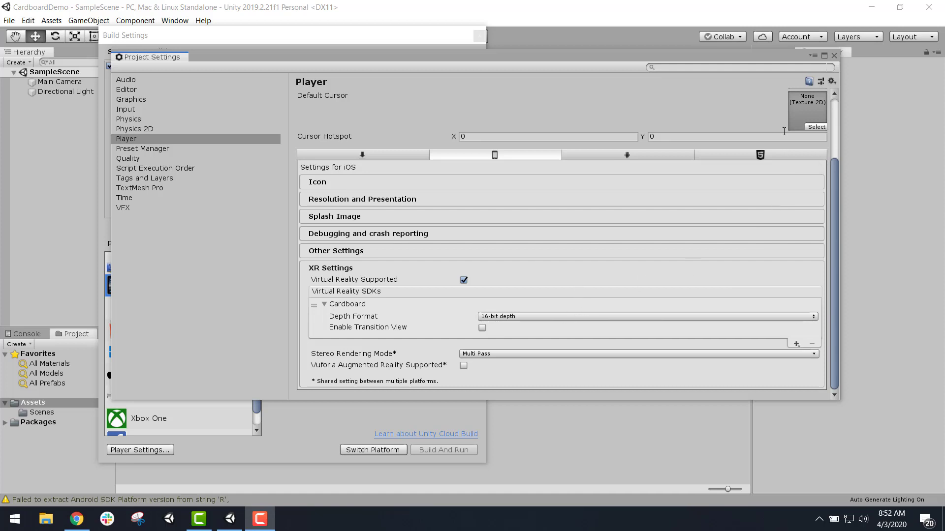
{"action": "left_click", "coordinate": [832, 55]}
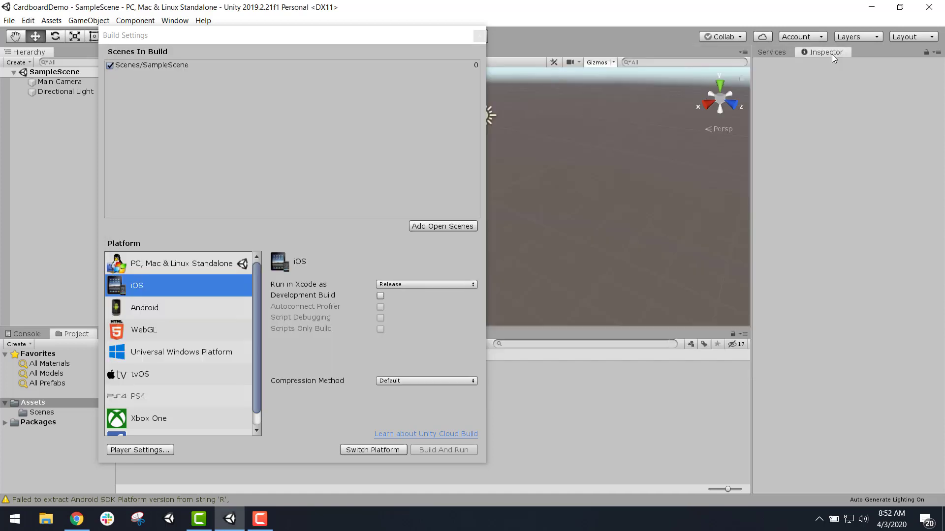
{"action": "left_click", "coordinate": [480, 35]}
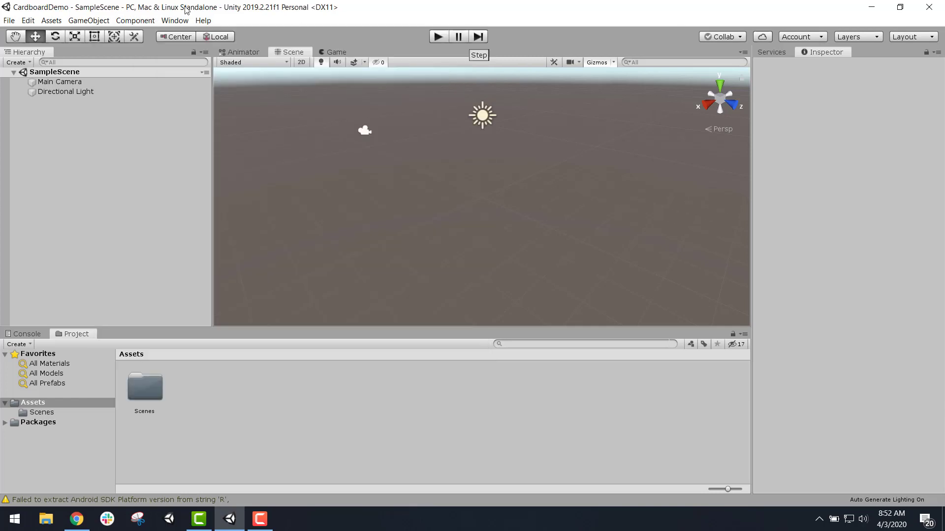
- Open the Package Manager and look through the full package list for the Google VR packages
{"action": "left_click", "coordinate": [91, 22]}
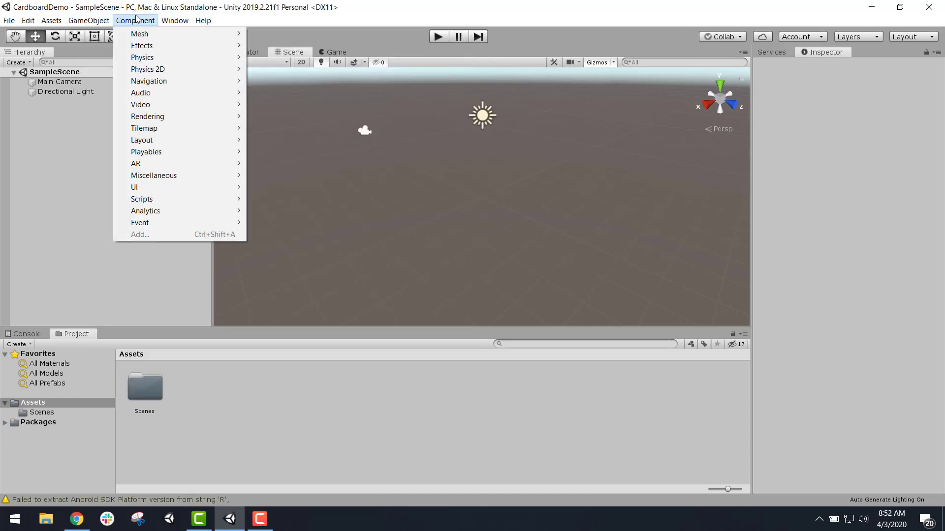
{"action": "mouse_move", "coordinate": [168, 20]}
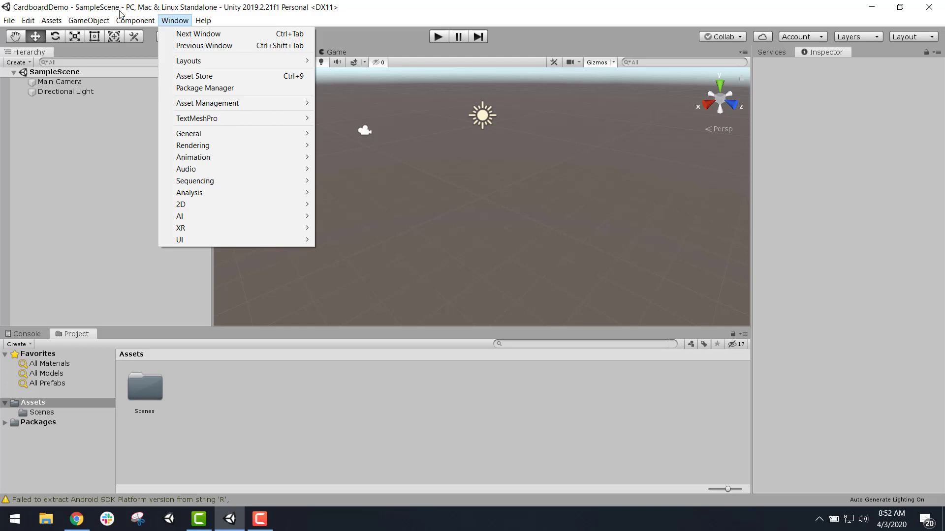
{"action": "mouse_move", "coordinate": [61, 21]}
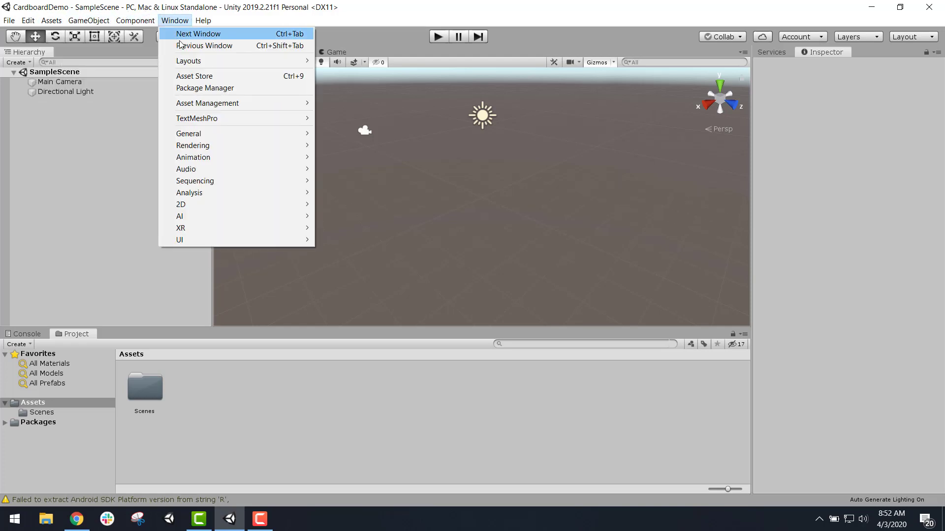
{"action": "left_click", "coordinate": [242, 91]}
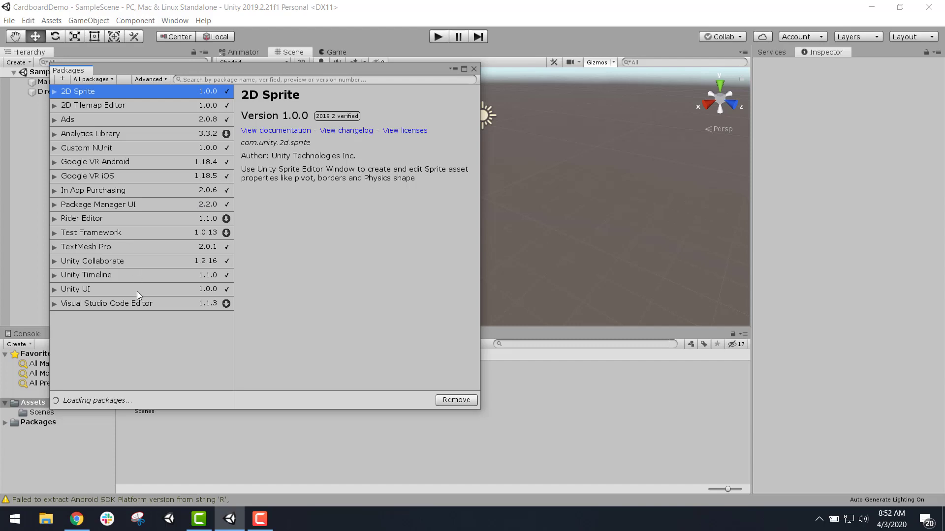
{"action": "scroll", "coordinate": [132, 291], "scroll_direction": "down", "scroll_amount": 4}
{"action": "scroll", "coordinate": [125, 224], "scroll_direction": "up", "scroll_amount": 4}
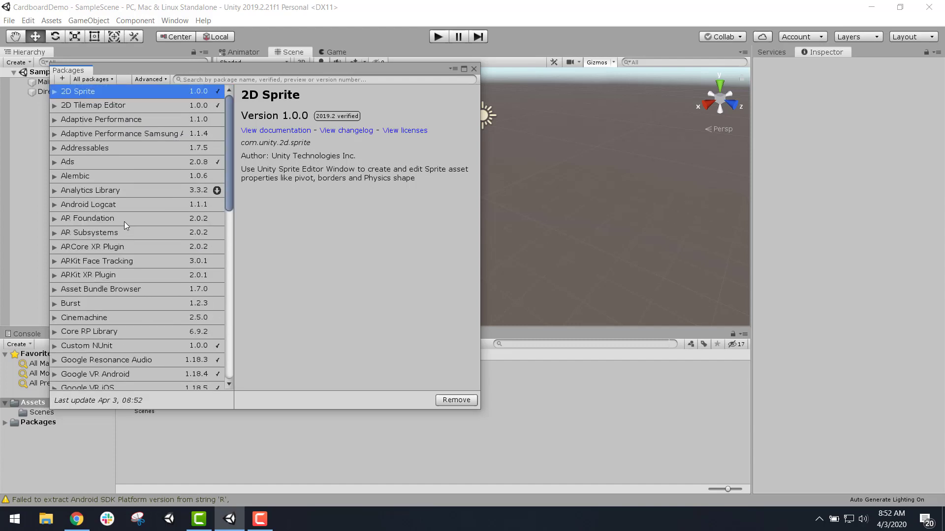
{"action": "scroll", "coordinate": [127, 309], "scroll_direction": "down", "scroll_amount": 3}
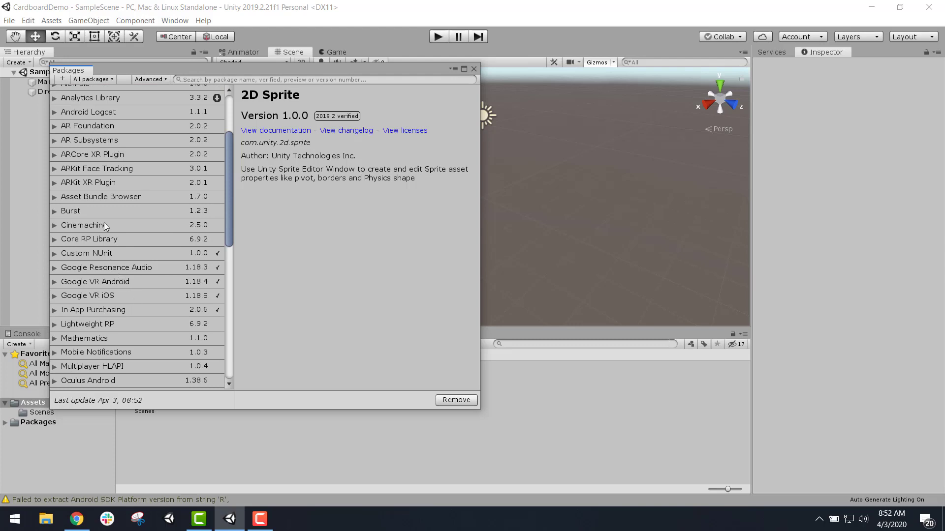
{"action": "scroll", "coordinate": [114, 275], "scroll_direction": "down", "scroll_amount": 3}
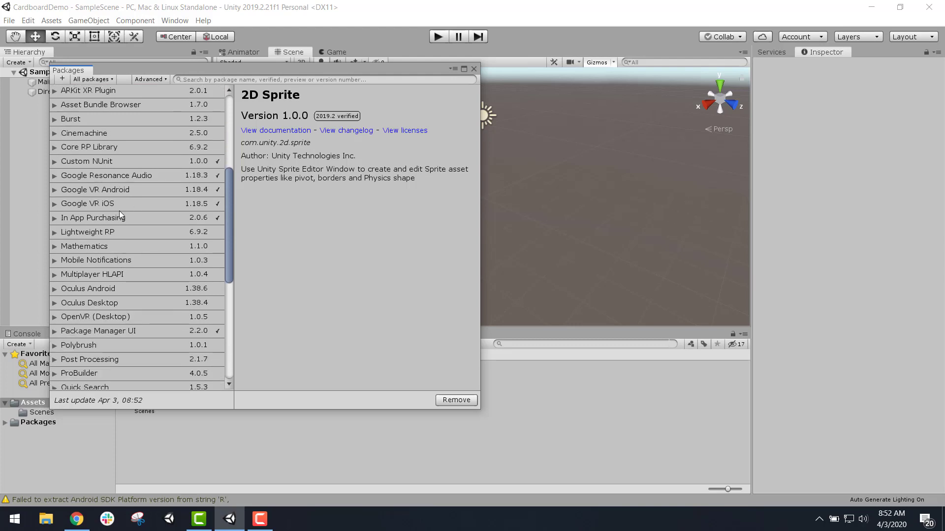
- Examine the Google Resonance Audio package and its available versions, including the details of version 1.18.2
{"action": "left_click", "coordinate": [117, 175]}
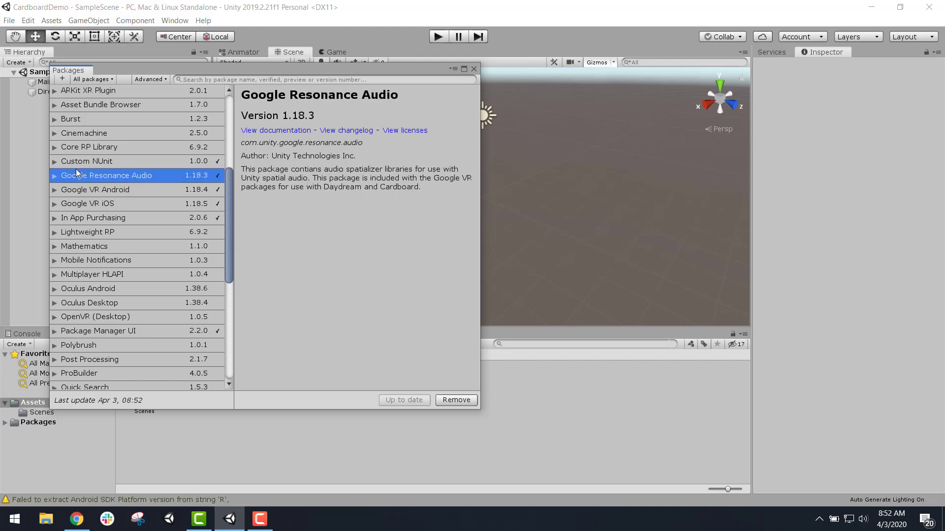
{"action": "left_click", "coordinate": [55, 175]}
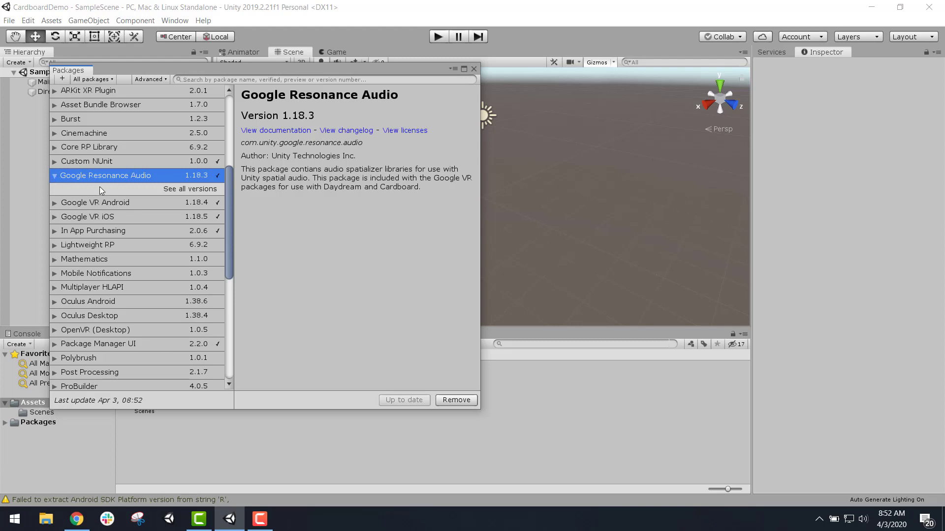
{"action": "left_click", "coordinate": [184, 189]}
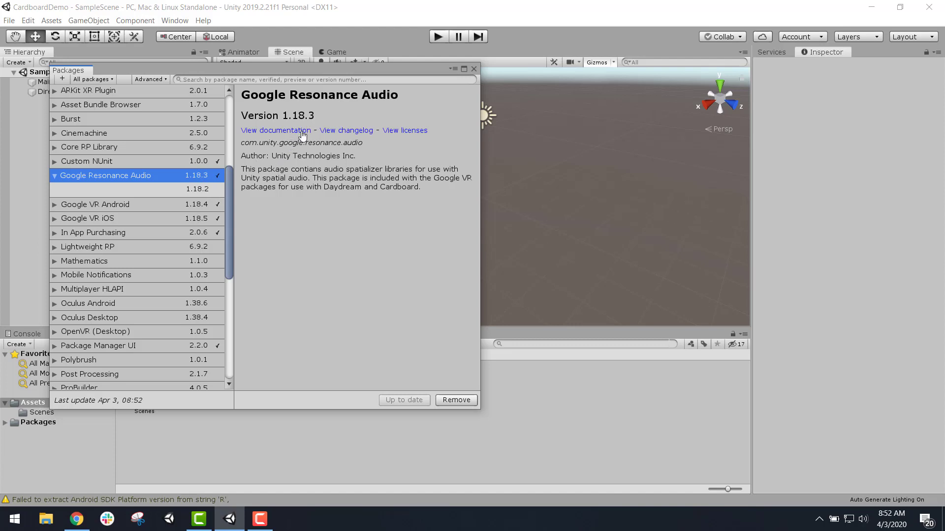
{"action": "left_click", "coordinate": [183, 190]}
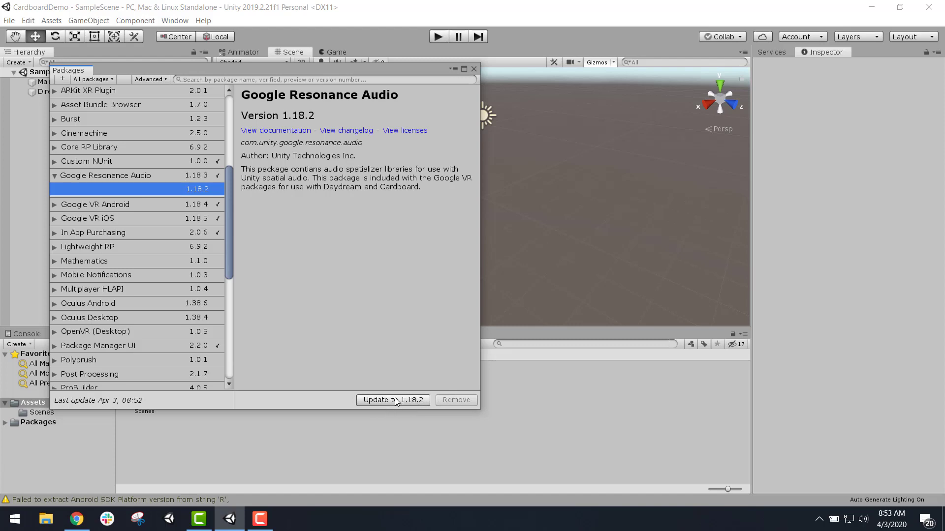
{"action": "left_click", "coordinate": [143, 178]}
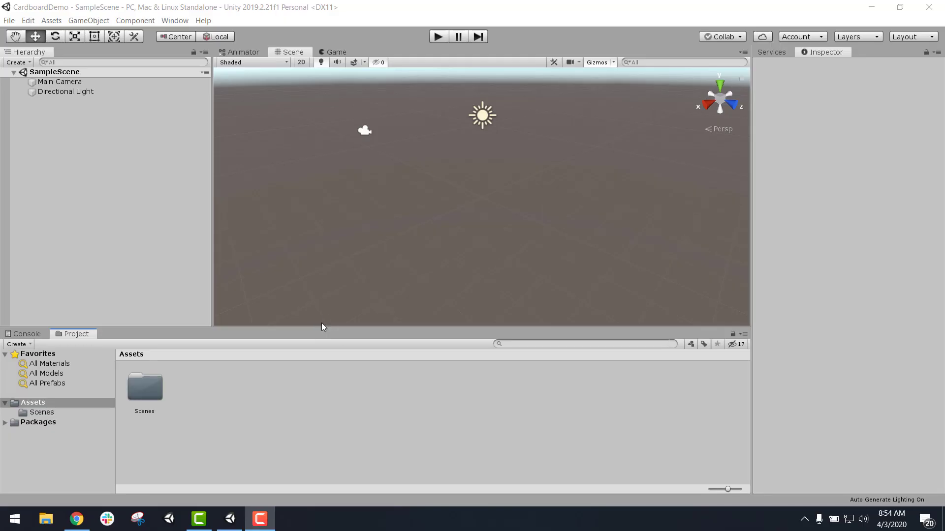
- Open the Build Settings and review the build options for the iOS and Android platforms
{"action": "left_click", "coordinate": [12, 22]}
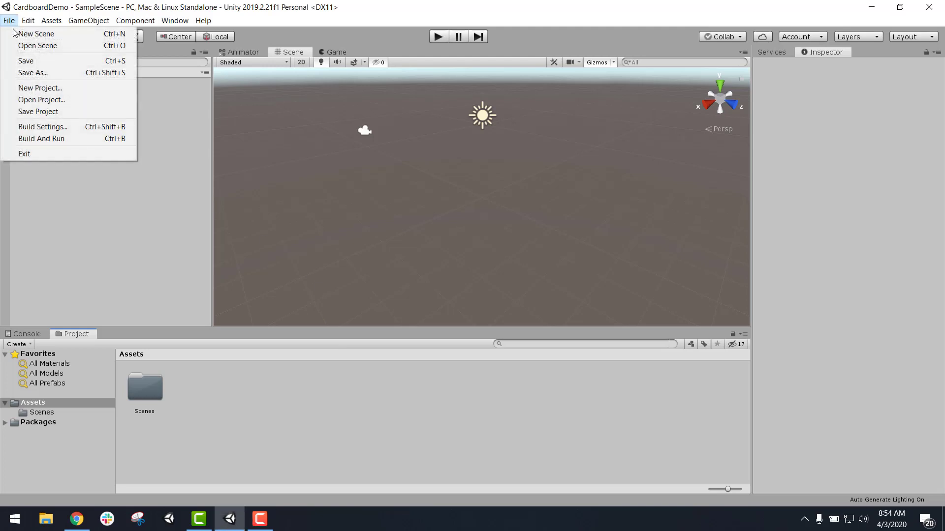
{"action": "left_click", "coordinate": [57, 128]}
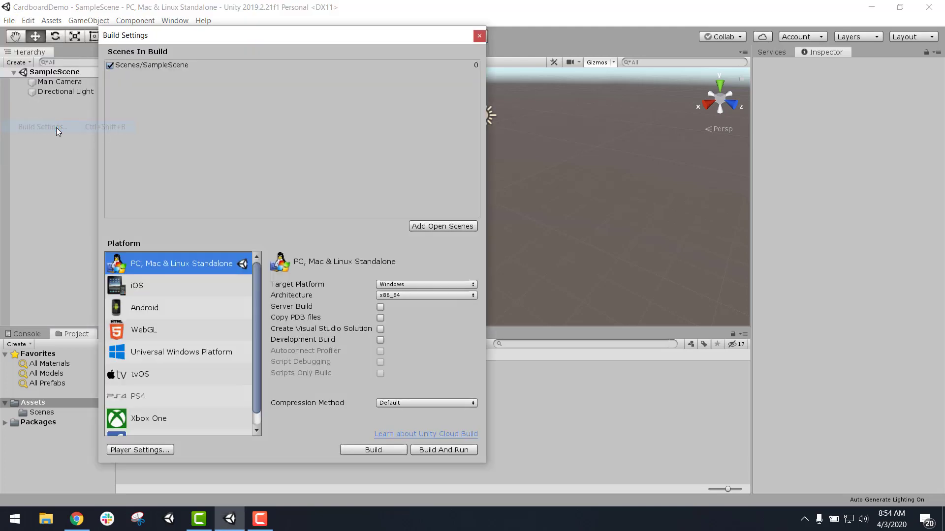
{"action": "left_click", "coordinate": [182, 290]}
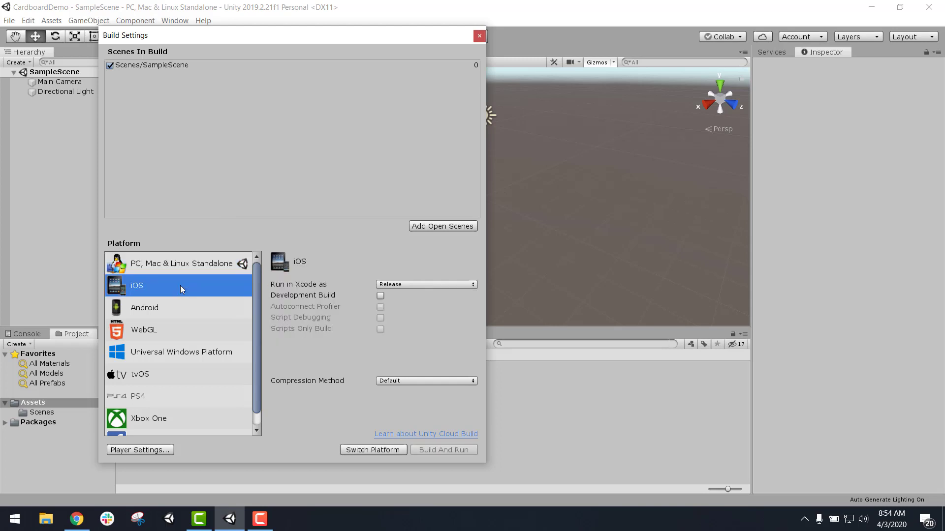
{"action": "left_click", "coordinate": [199, 314]}
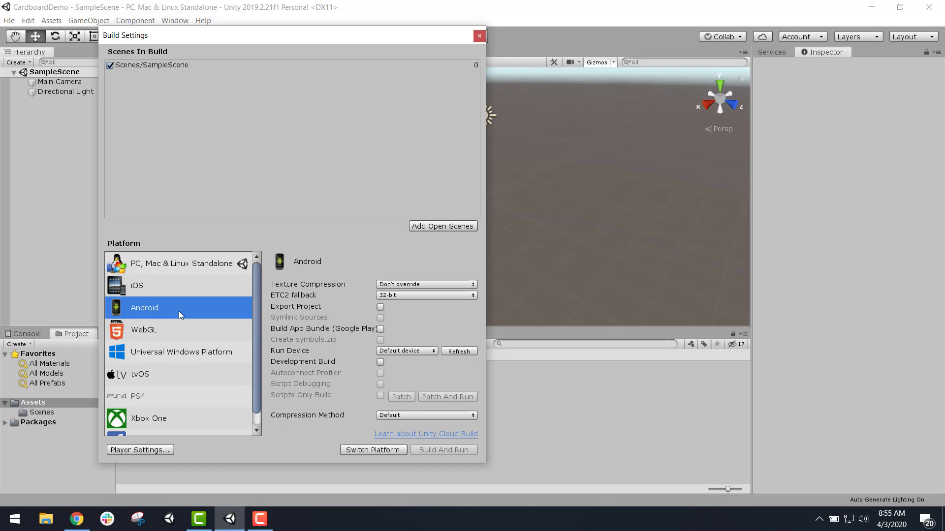
{"action": "left_click", "coordinate": [188, 285]}
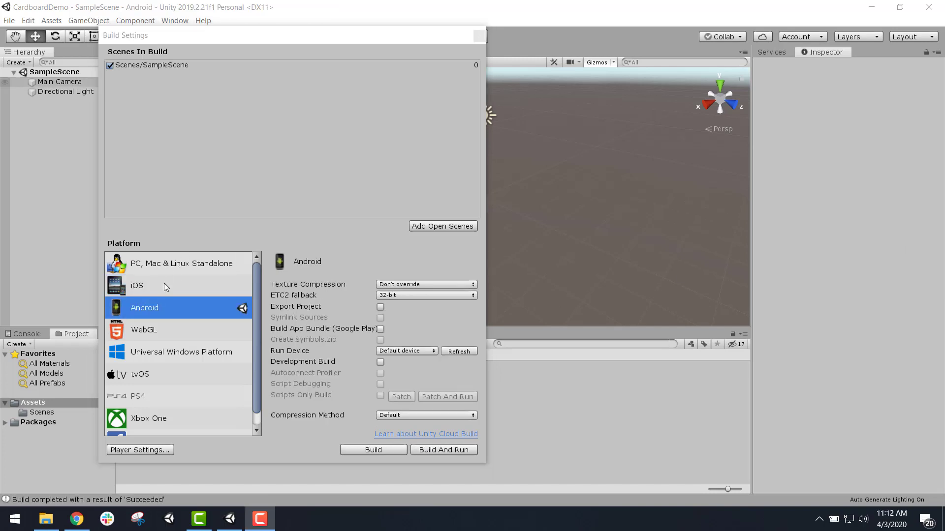
- Compare the iOS build options with Android's, and check where the Android build is saved without starting it
{"action": "left_click", "coordinate": [164, 286]}
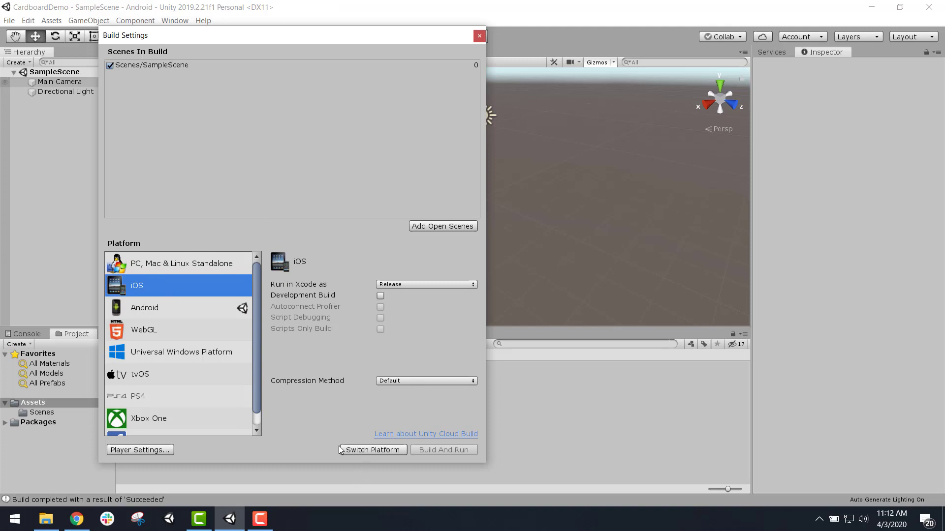
{"action": "left_click", "coordinate": [152, 309]}
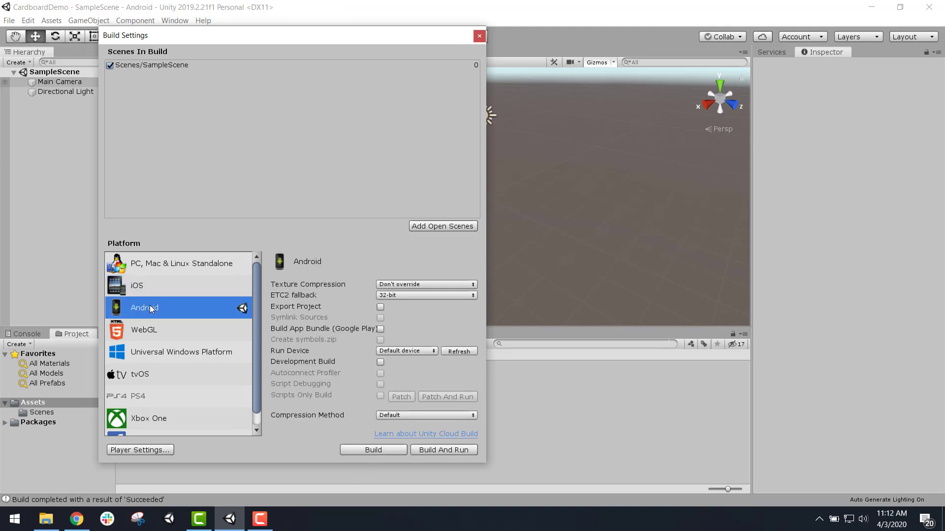
{"action": "left_click", "coordinate": [373, 449]}
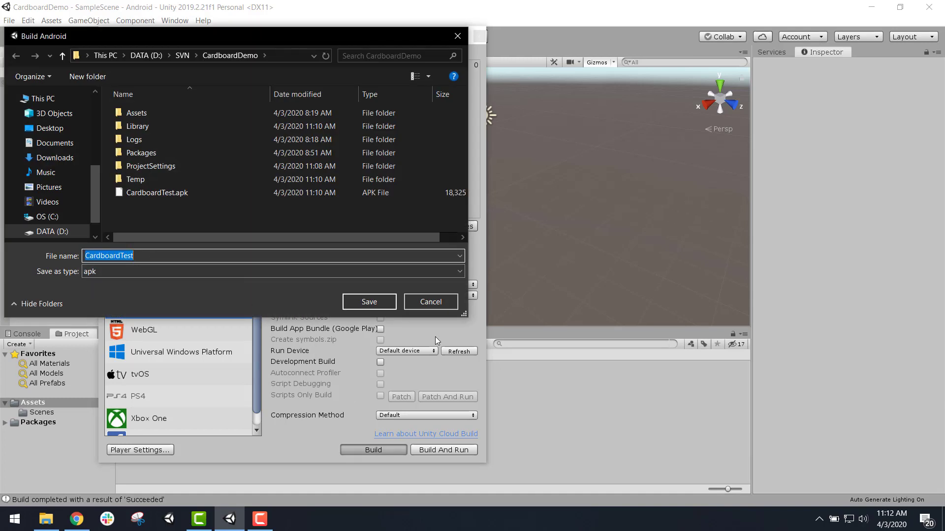
{"action": "left_click", "coordinate": [421, 305]}
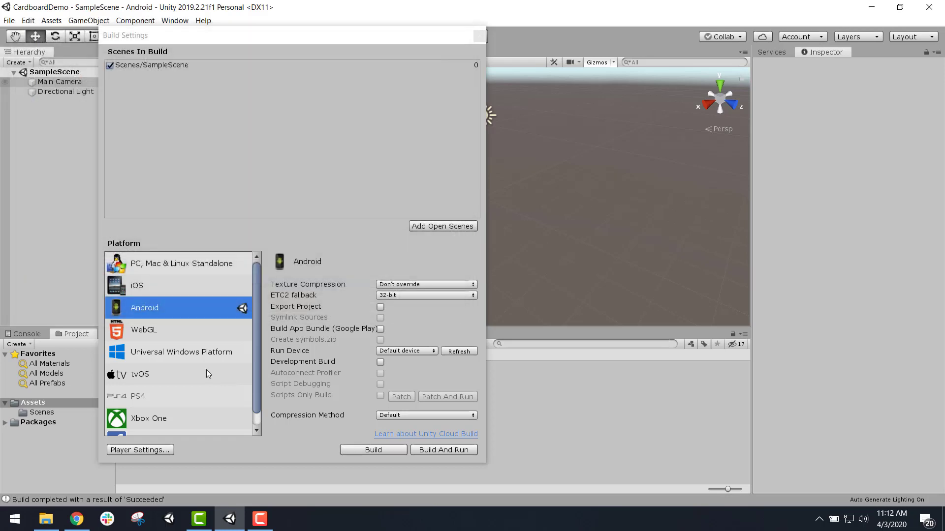
- View CardboardTest.apk in the CardboardDemo folder in File Explorer, and return to Unity to close the Build Settings
{"action": "left_click", "coordinate": [46, 519]}
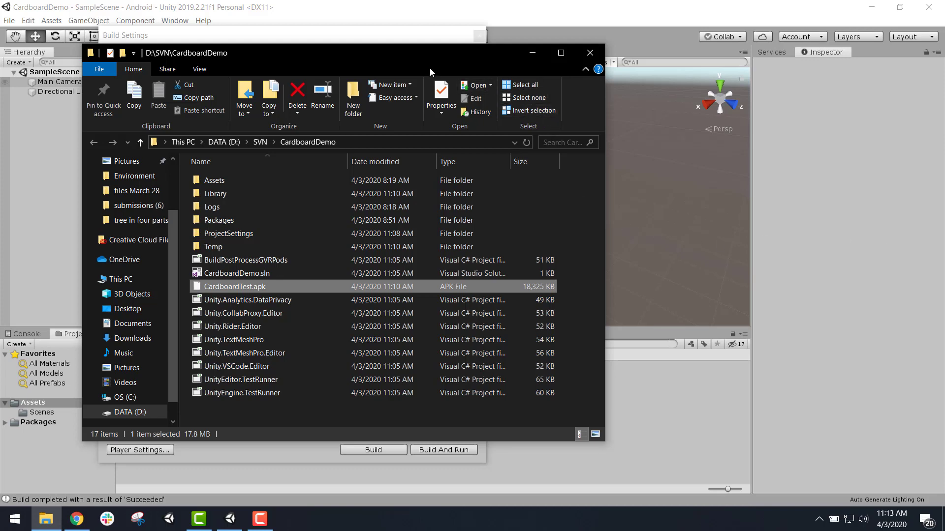
{"action": "left_click", "coordinate": [530, 56]}
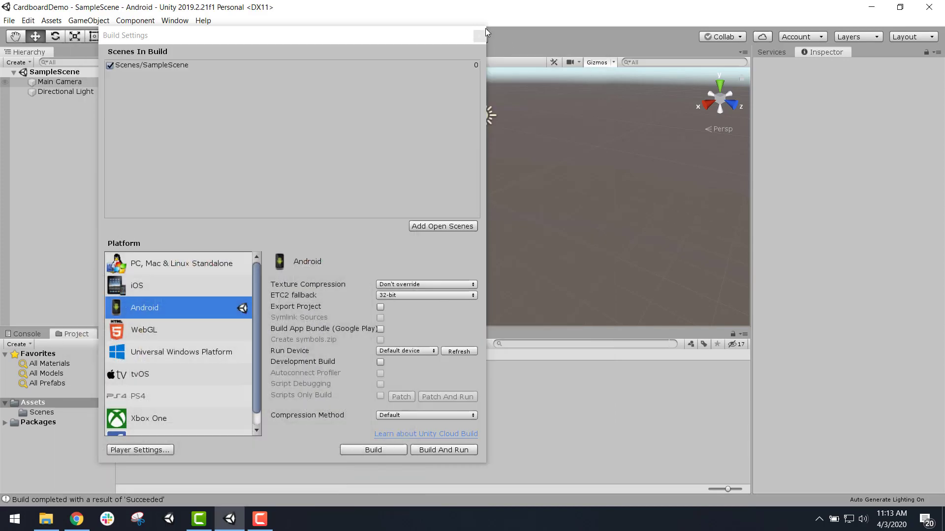
{"action": "left_click", "coordinate": [484, 28]}
{"action": "right_click_drag", "start_coordinate": [434, 183], "coordinate": [420, 140]}
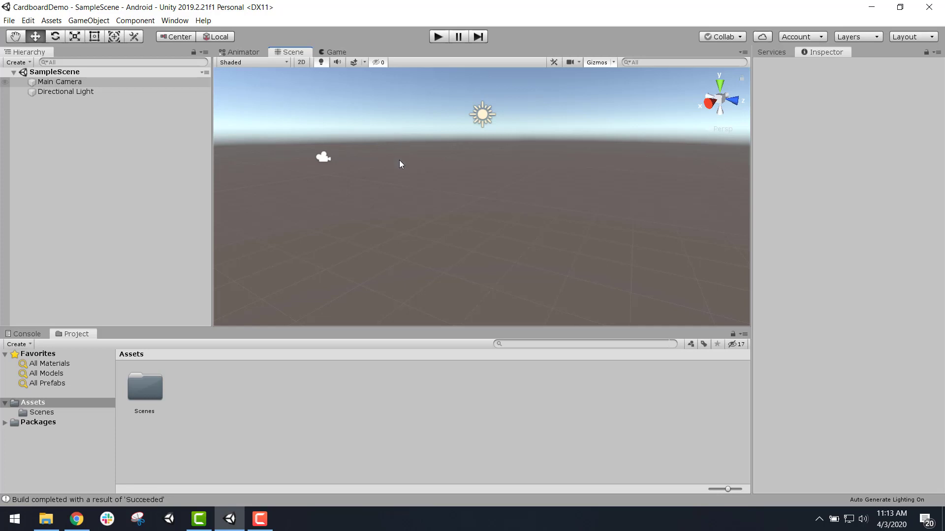
{"action": "right_click_drag", "start_coordinate": [399, 163], "coordinate": [829, 77]}
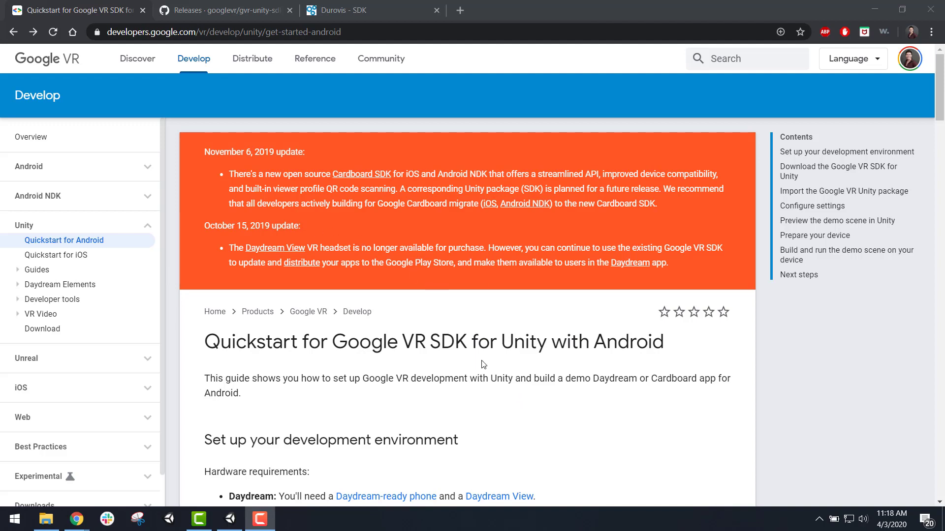
- Read the hardware and software requirements in the Quickstart for Google VR SDK for Unity with Android
{"action": "scroll", "coordinate": [483, 364], "scroll_direction": "down", "scroll_amount": 2}
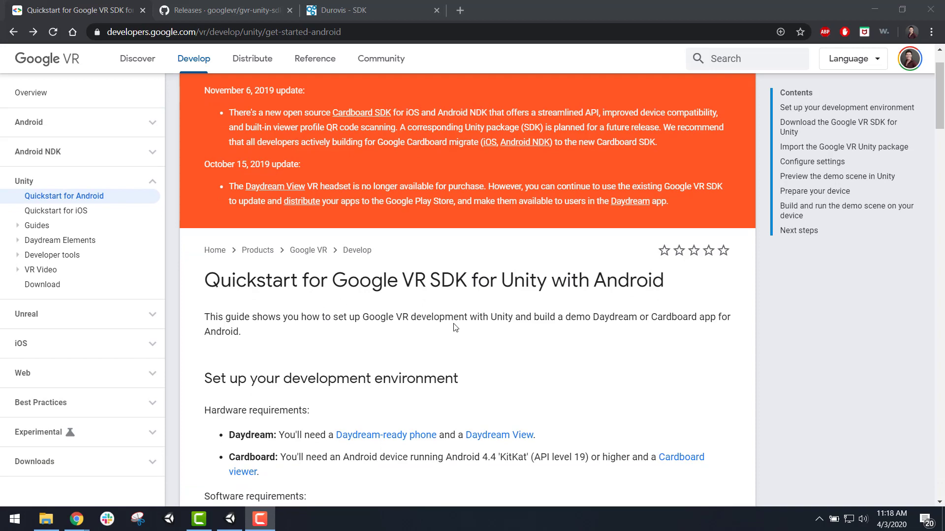
{"action": "scroll", "coordinate": [472, 336], "scroll_direction": "down", "scroll_amount": 3}
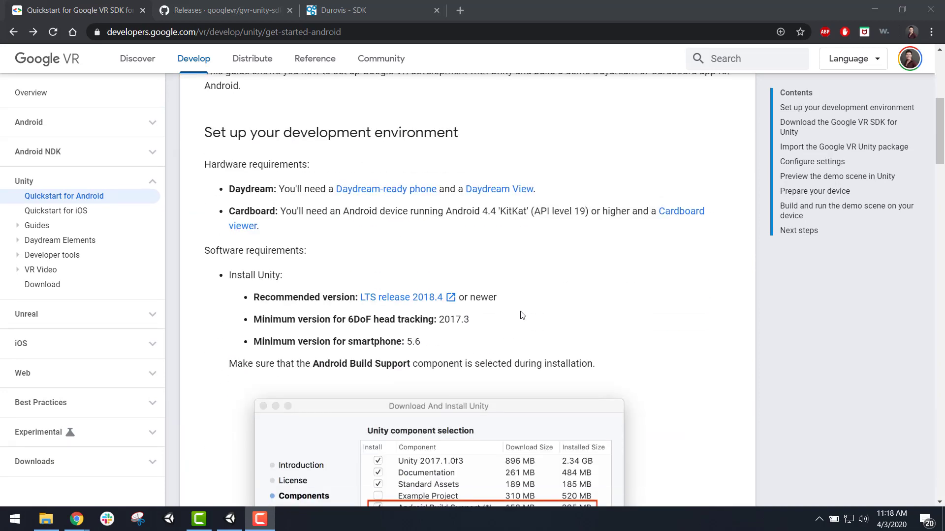
{"action": "scroll", "coordinate": [541, 299], "scroll_direction": "down", "scroll_amount": 4}
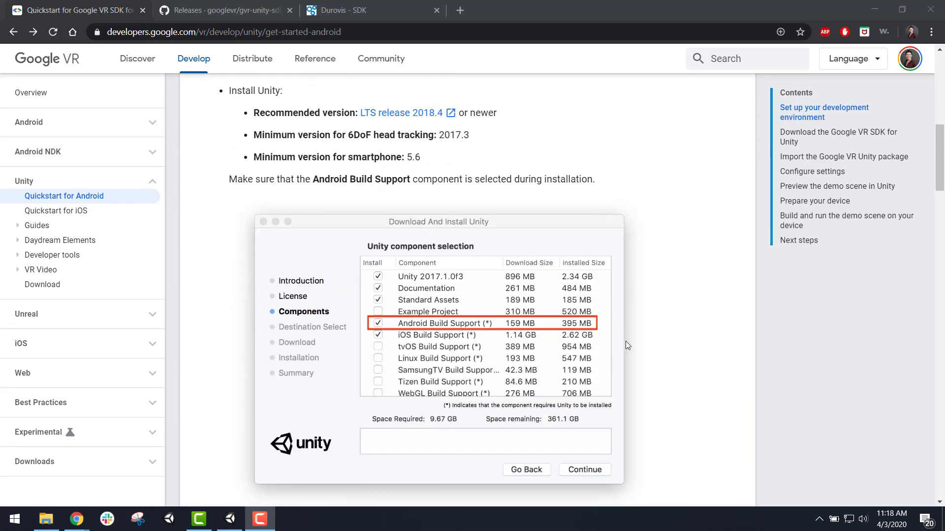
{"action": "scroll", "coordinate": [627, 346], "scroll_direction": "down", "scroll_amount": 2}
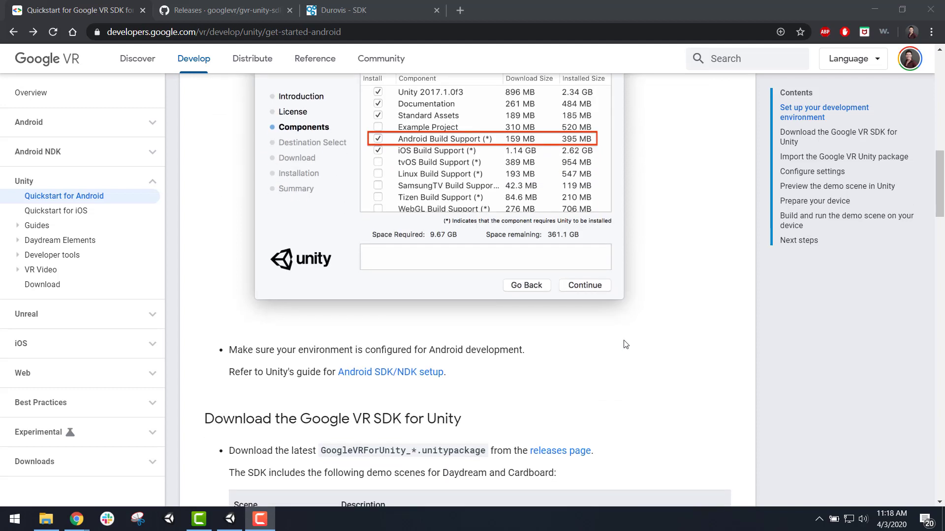
- Find the GVR SDK for Unity v1.200.1 release on the GitHub releases page and download GoogleVRForUnity_1.200.1.unitypackage
{"action": "scroll", "coordinate": [625, 343], "scroll_direction": "down", "scroll_amount": 3}
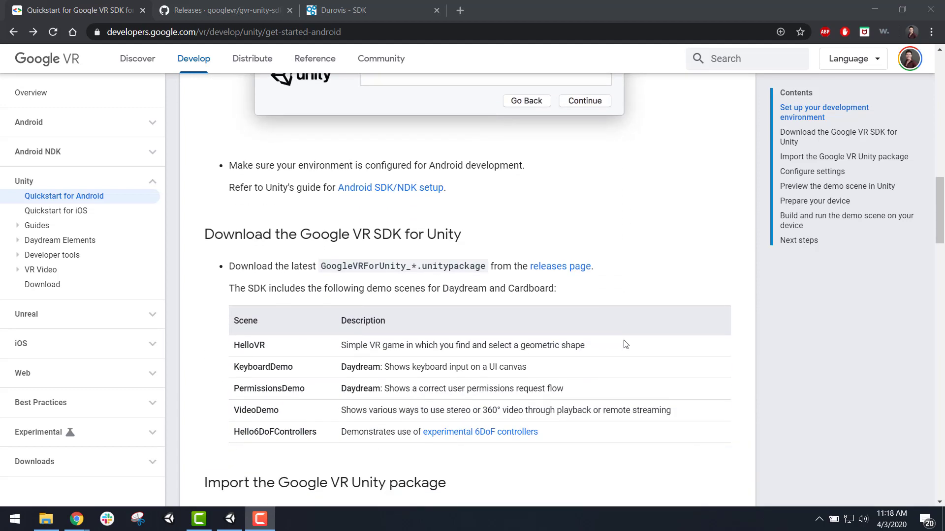
{"action": "left_click", "coordinate": [570, 275]}
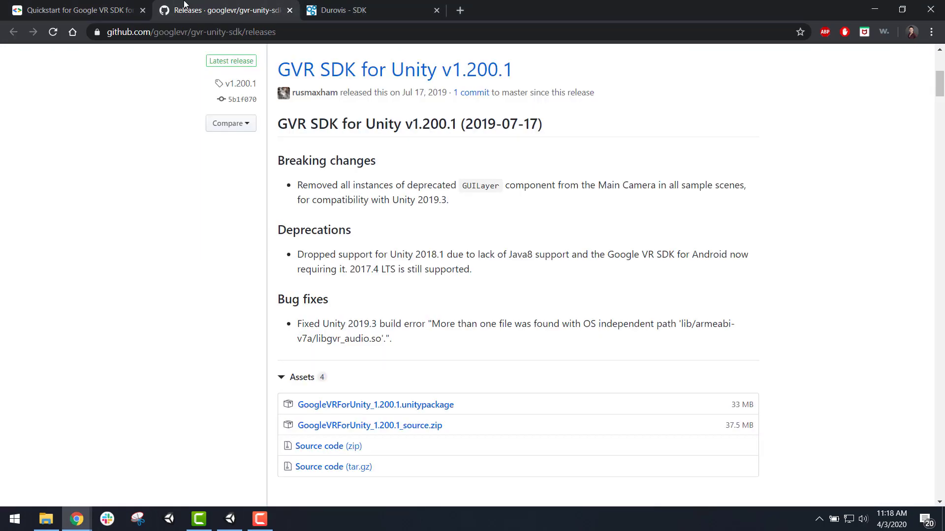
{"action": "scroll", "coordinate": [361, 252], "scroll_direction": "up", "scroll_amount": 2}
{"action": "scroll", "coordinate": [559, 327], "scroll_direction": "down", "scroll_amount": 2}
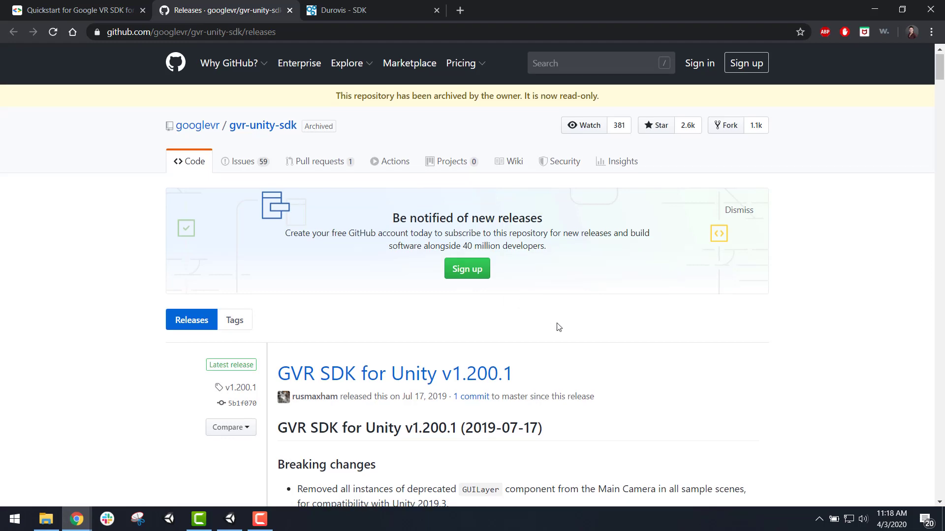
{"action": "scroll", "coordinate": [559, 328], "scroll_direction": "down", "scroll_amount": 3}
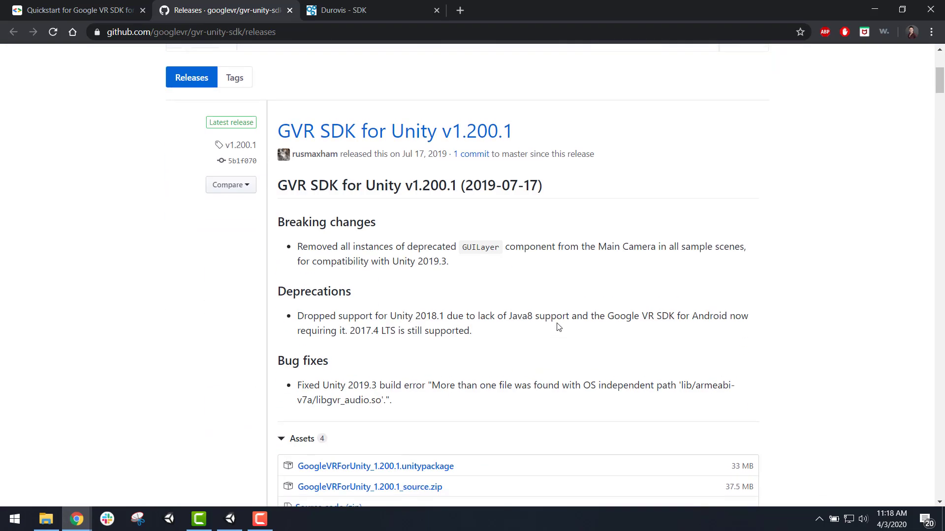
{"action": "scroll", "coordinate": [558, 327], "scroll_direction": "down", "scroll_amount": 2}
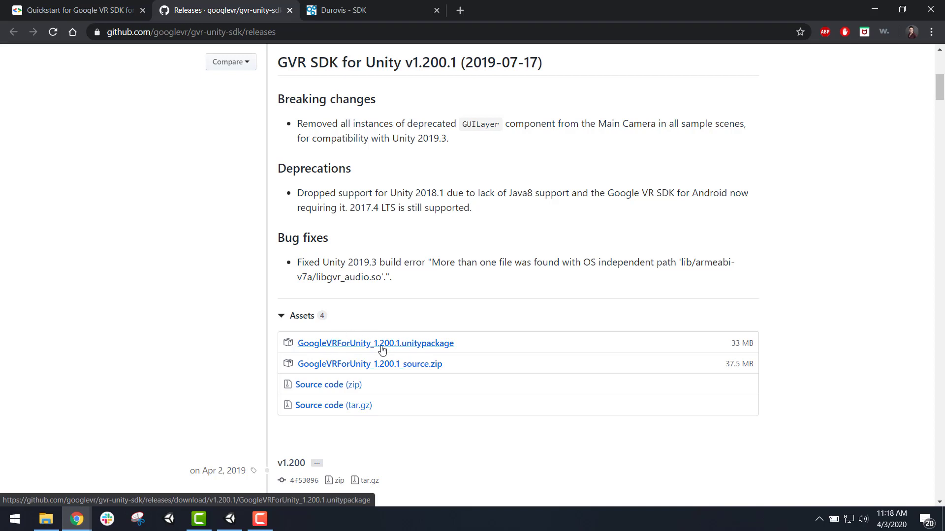
{"action": "left_click", "coordinate": [417, 348]}
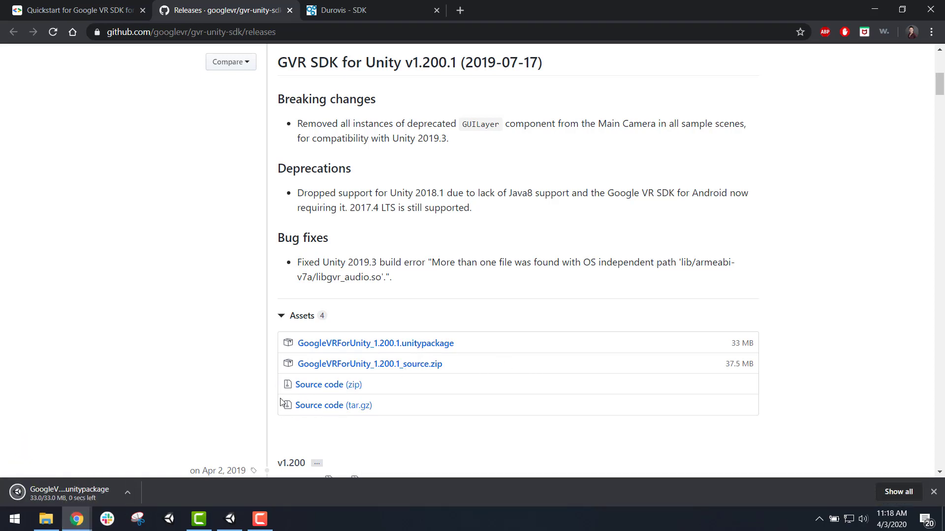
- Switch to Unity and import all contents of the custom package GoogleVRForUnity_1.200.1 from the Downloads folder
{"action": "left_click", "coordinate": [230, 521]}
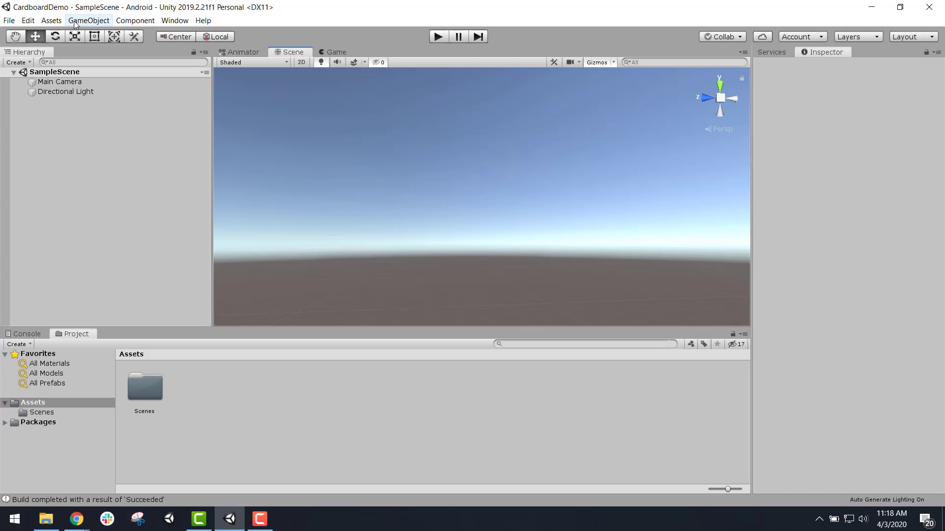
{"action": "left_click", "coordinate": [51, 20]}
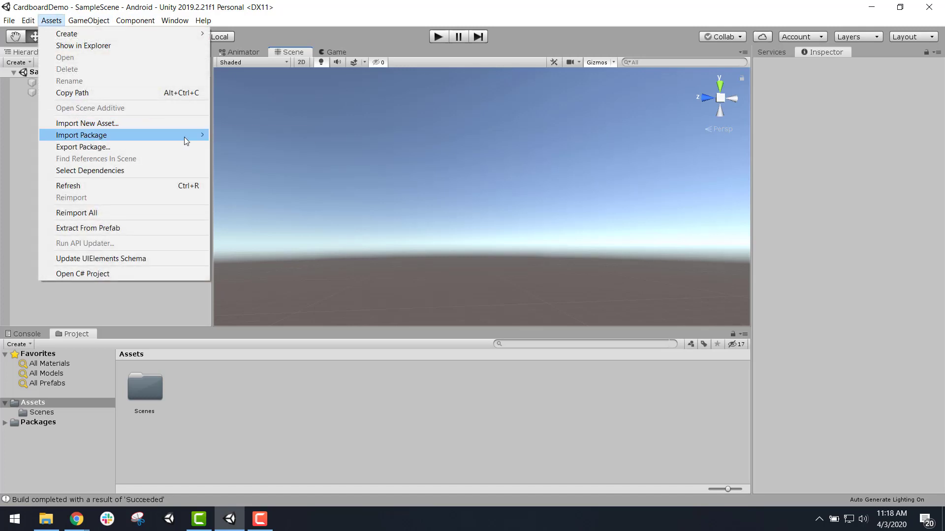
{"action": "mouse_move", "coordinate": [184, 137]}
{"action": "left_click", "coordinate": [250, 135]}
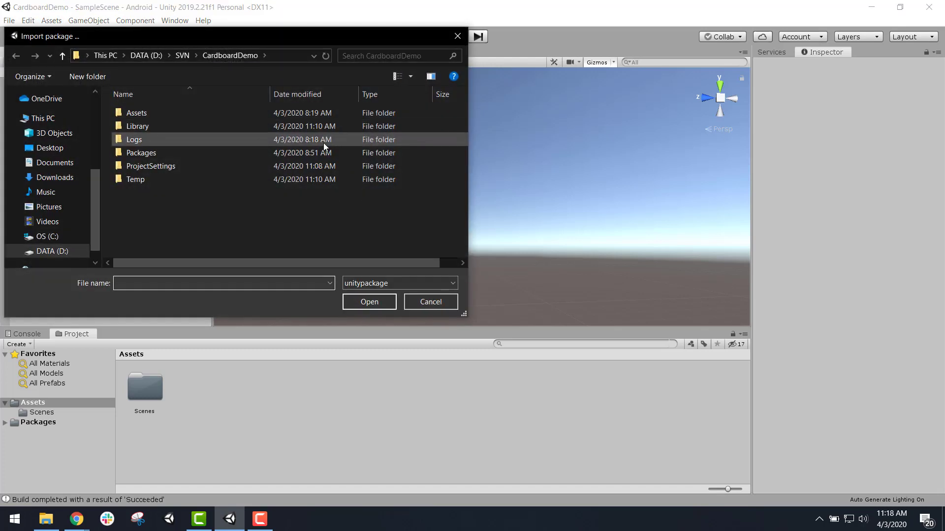
{"action": "left_click", "coordinate": [56, 179]}
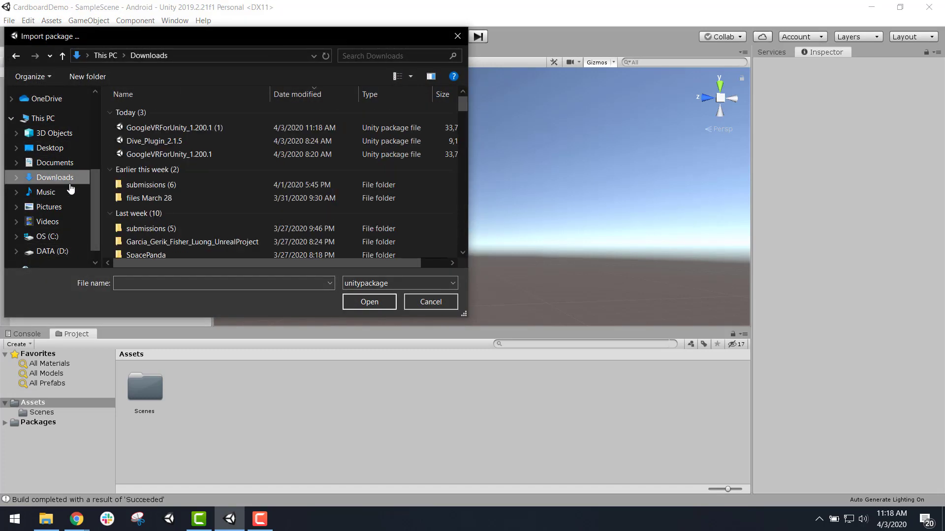
{"action": "left_click", "coordinate": [213, 154]}
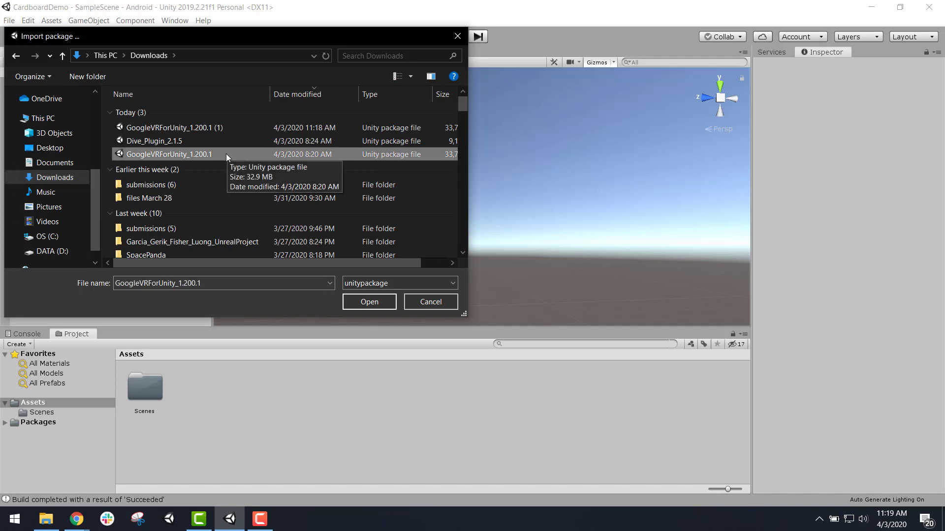
{"action": "double_click", "coordinate": [226, 154]}
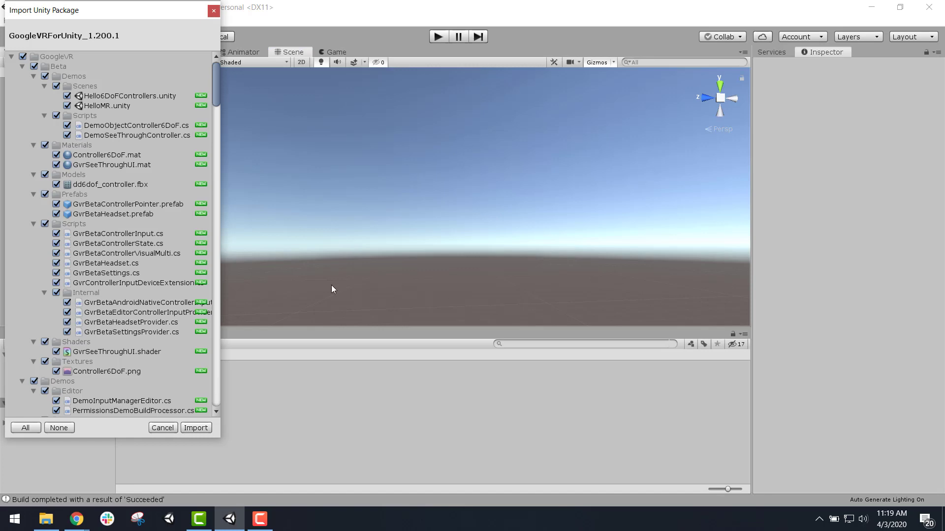
{"action": "scroll", "coordinate": [116, 216], "scroll_direction": "down", "scroll_amount": 20}
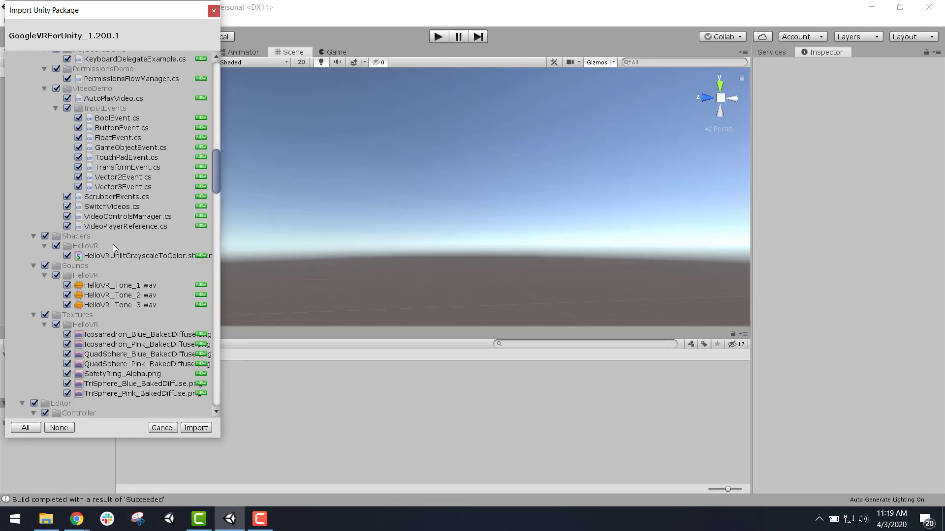
{"action": "scroll", "coordinate": [116, 252], "scroll_direction": "down", "scroll_amount": 10}
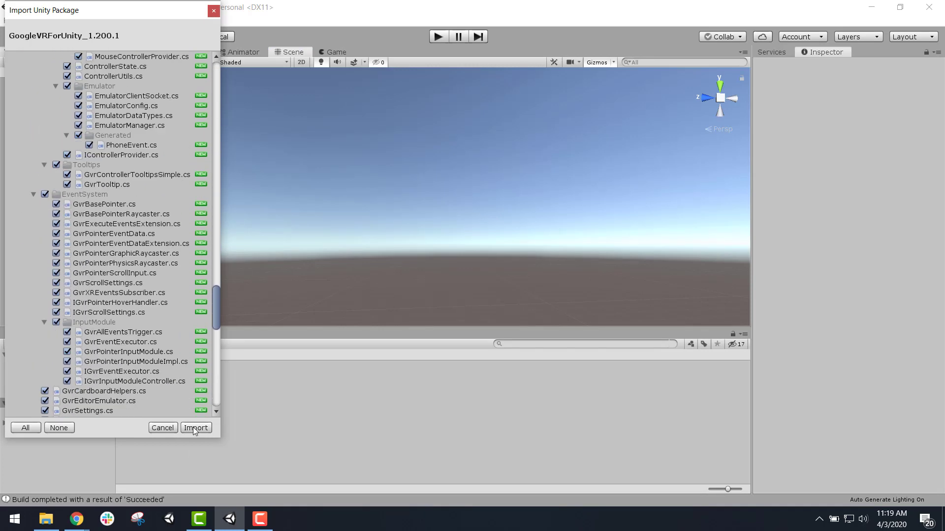
{"action": "left_click", "coordinate": [195, 427]}
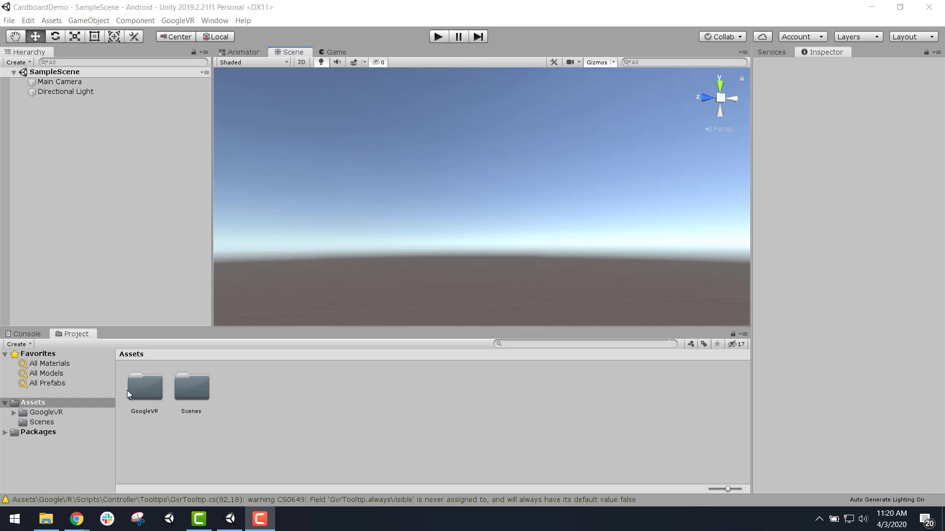
- Open the HelloVR demo scene from the project's Assets/GoogleVR/Demos/Scenes folder
{"action": "left_click", "coordinate": [150, 394]}
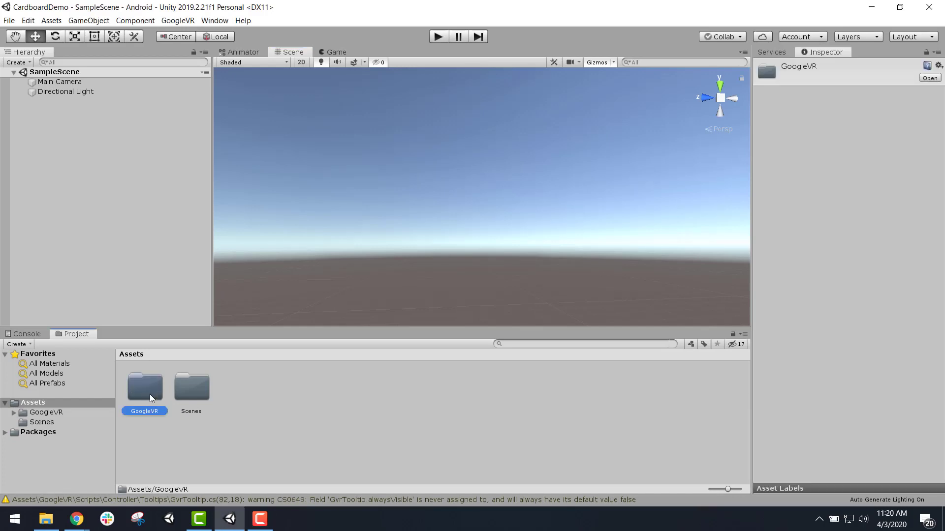
{"action": "double_click", "coordinate": [149, 393]}
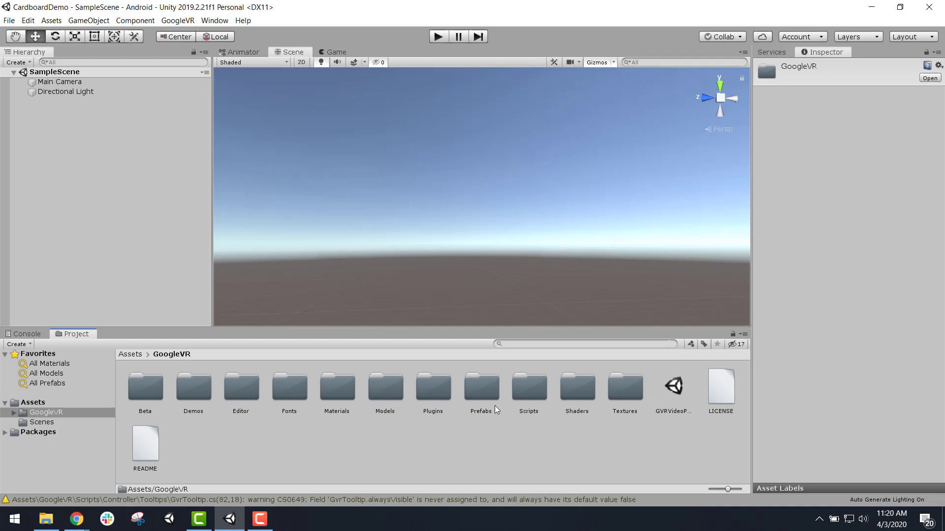
{"action": "double_click", "coordinate": [195, 388]}
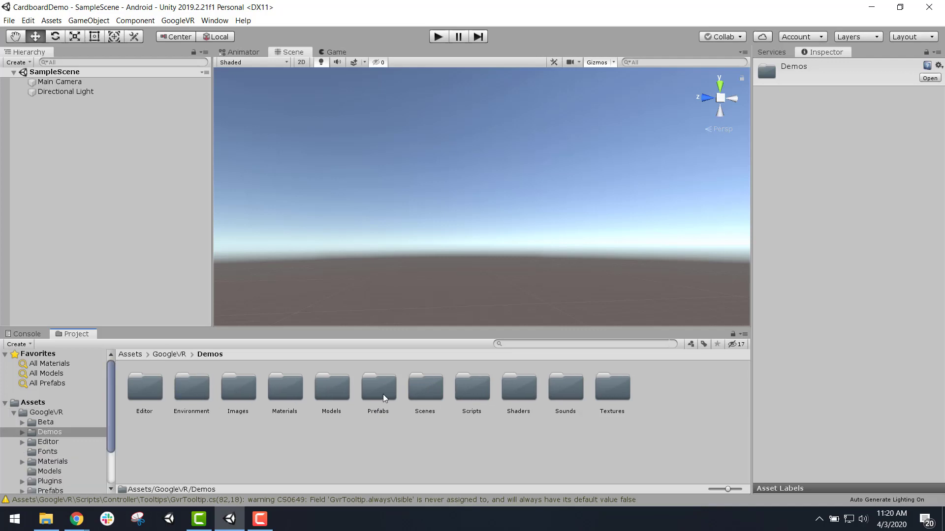
{"action": "left_click", "coordinate": [425, 392]}
{"action": "double_click", "coordinate": [431, 392]}
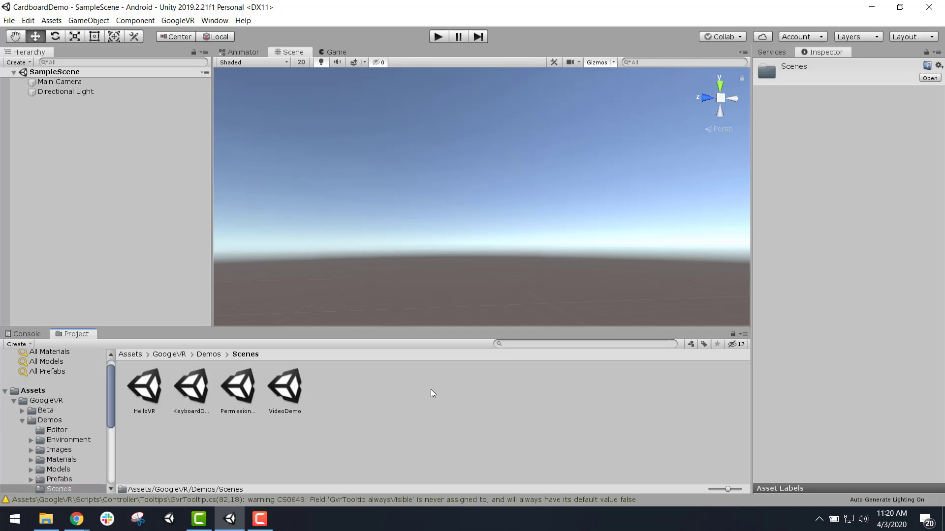
{"action": "left_click", "coordinate": [150, 390]}
{"action": "double_click", "coordinate": [150, 390]}
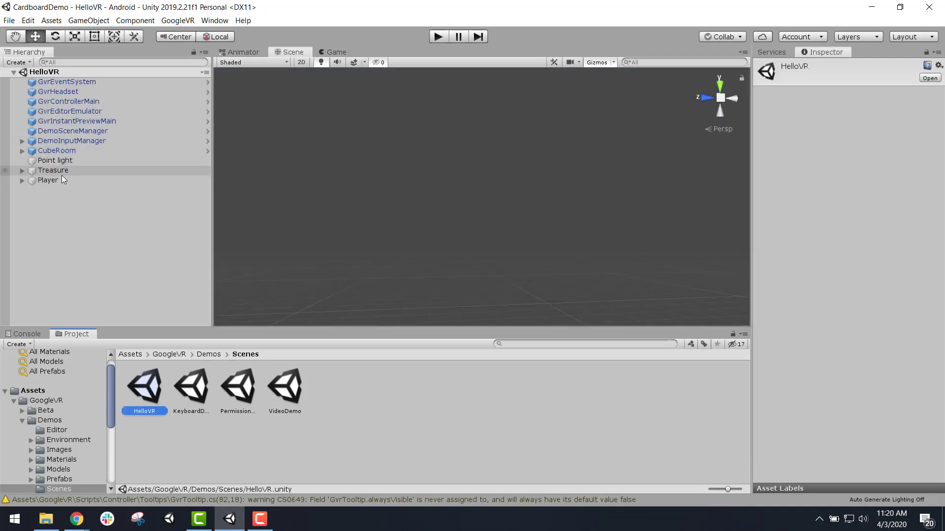
- Frame the Player object in the Scene view and examine the HelloVR cube room around it
{"action": "left_click_drag", "start_coordinate": [556, 243], "coordinate": [672, 244], "text": "alt"}
{"action": "left_click", "coordinate": [76, 180]}
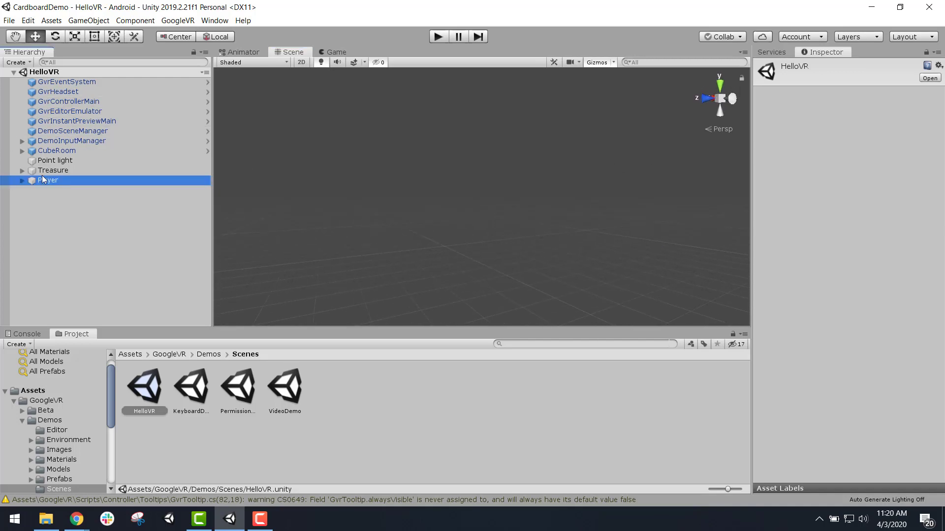
{"action": "double_click", "coordinate": [67, 182]}
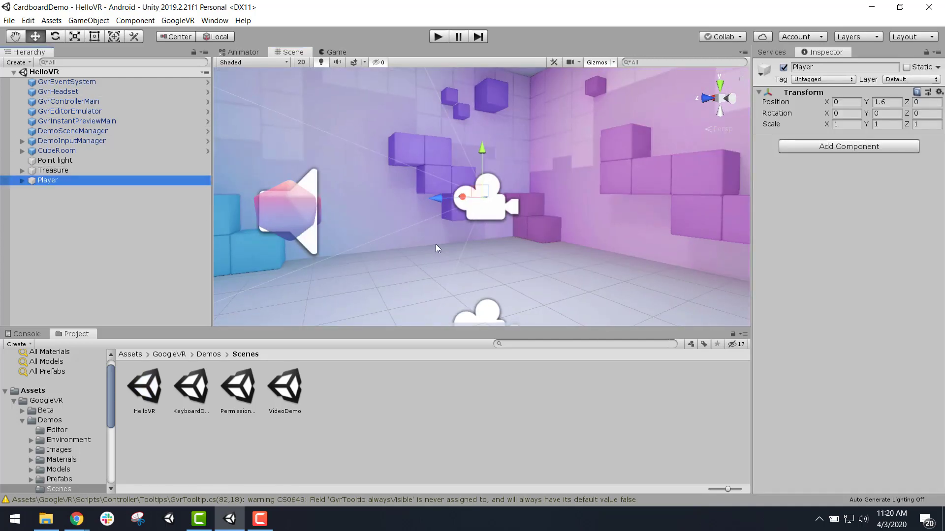
{"action": "left_click_drag", "start_coordinate": [436, 244], "coordinate": [334, 150], "text": "alt"}
{"action": "scroll", "coordinate": [423, 184], "scroll_direction": "up", "scroll_amount": 3}
- Add the open HelloVR scene to the build, remove Scenes/SampleScene from it, and close the Build Settings
{"action": "left_click", "coordinate": [8, 20]}
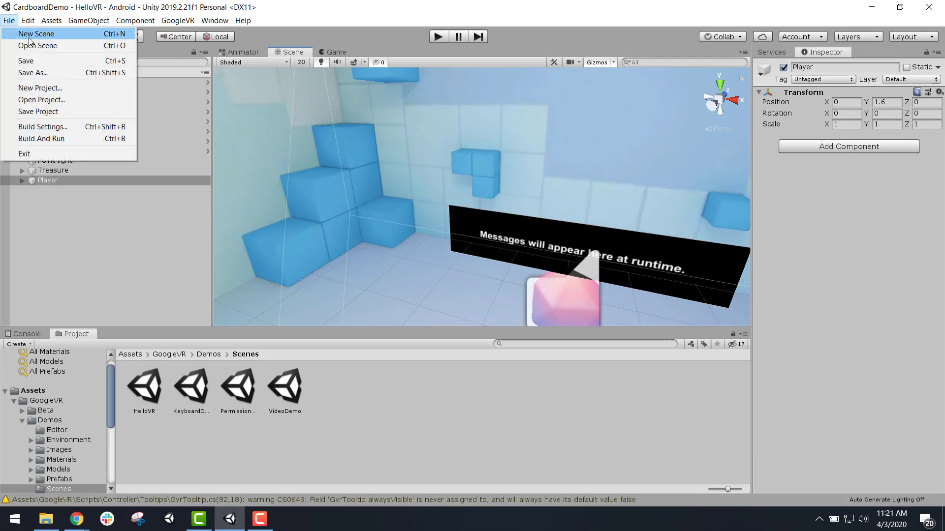
{"action": "left_click", "coordinate": [62, 127]}
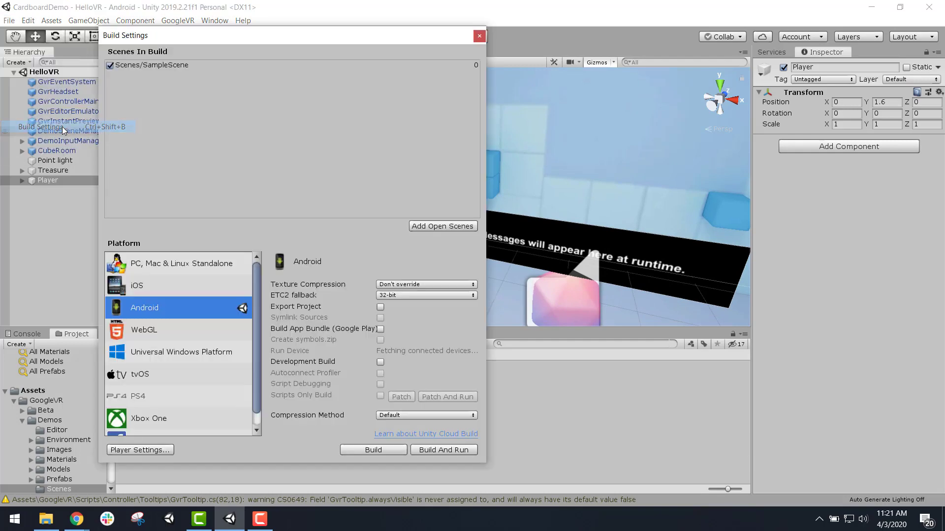
{"action": "left_click", "coordinate": [429, 228]}
{"action": "left_click", "coordinate": [251, 66]}
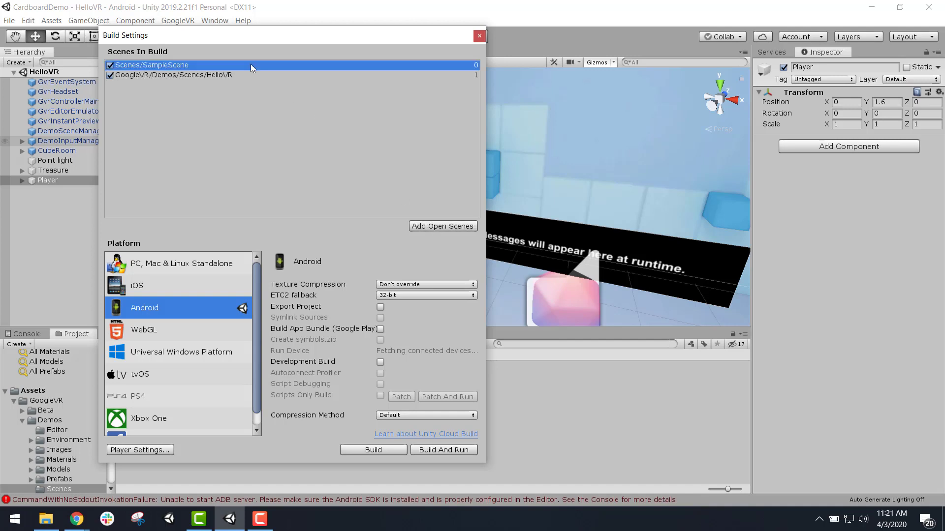
{"action": "key", "text": "Delete"}
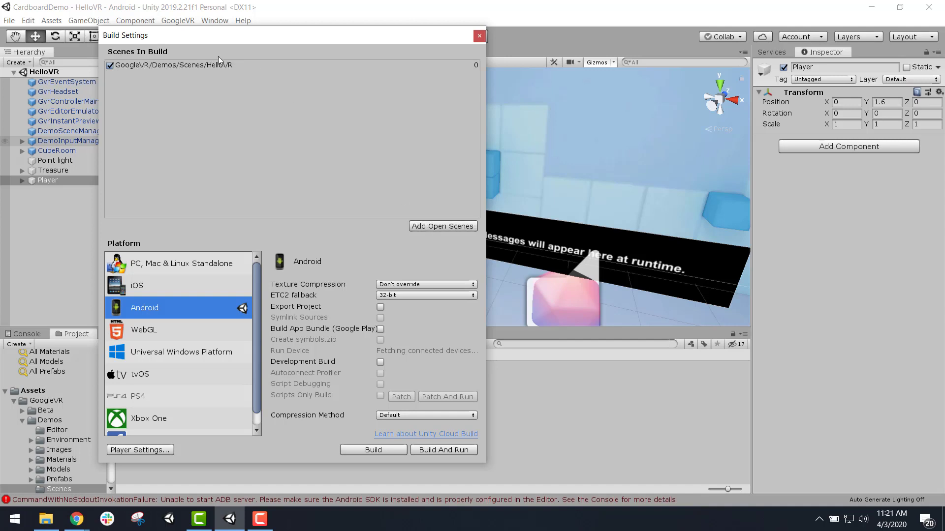
{"action": "left_click", "coordinate": [477, 36]}
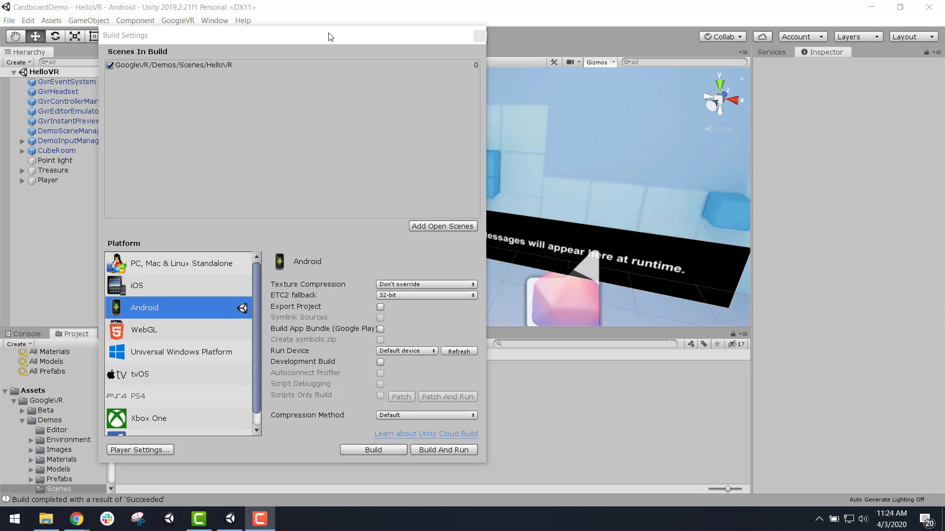
{"action": "left_click", "coordinate": [480, 35]}
- Run the HelloVR scene in play mode, turning the simulated head to find the floating shapes and selecting them with the reticle
{"action": "left_click", "coordinate": [439, 37]}
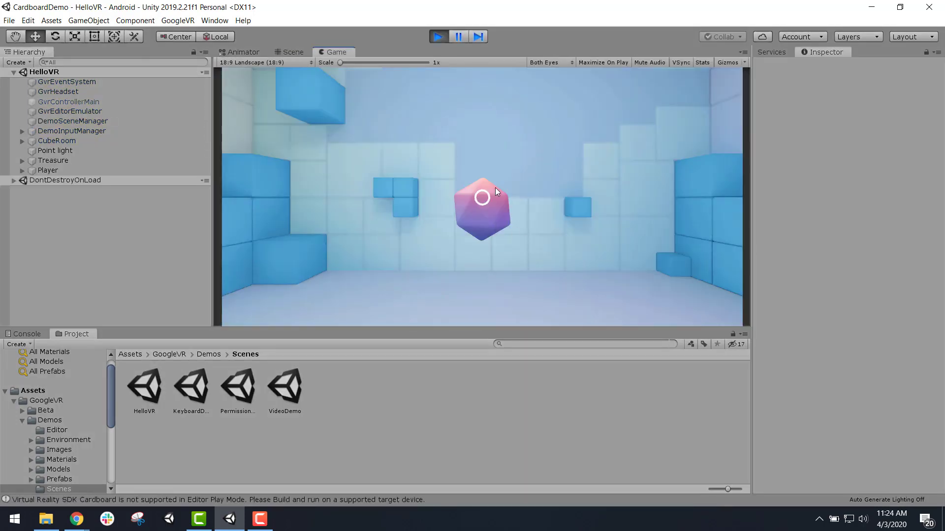
{"action": "left_click", "coordinate": [503, 207]}
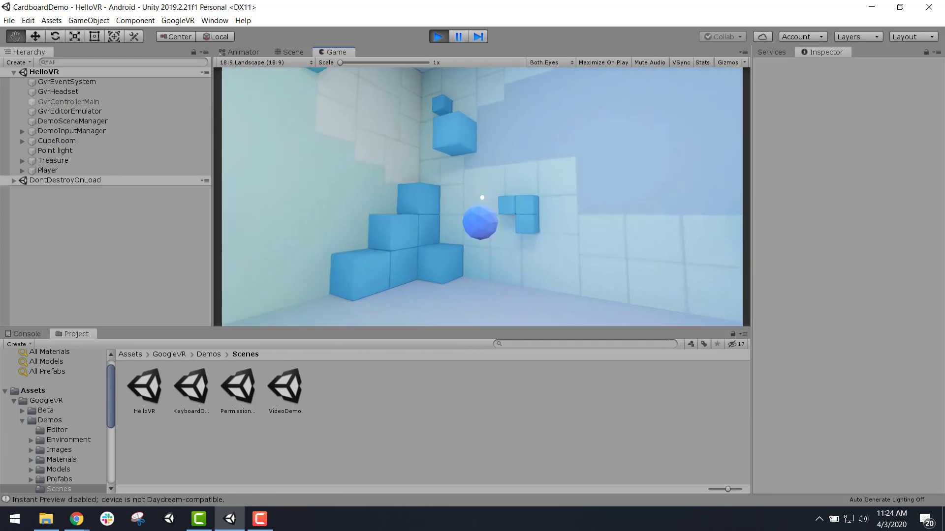
{"action": "left_click", "coordinate": [482, 198]}
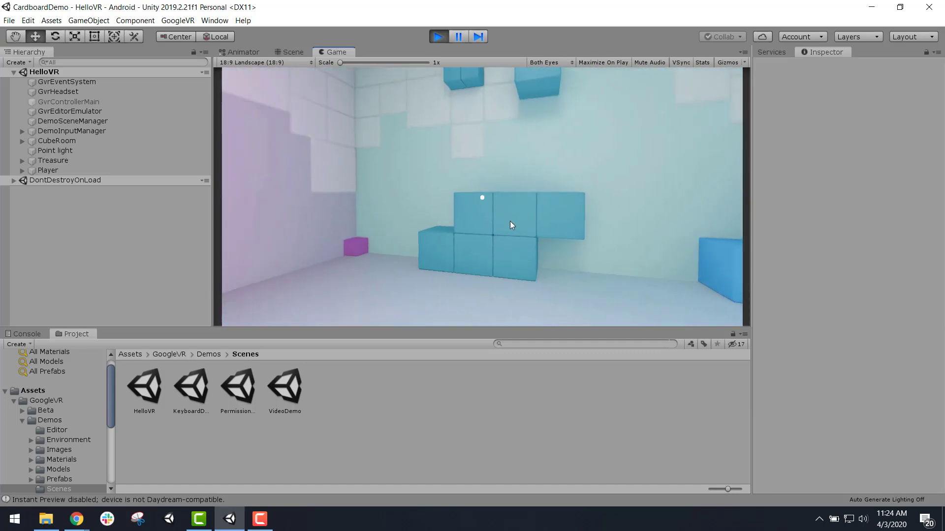
{"action": "key", "text": "alt"}
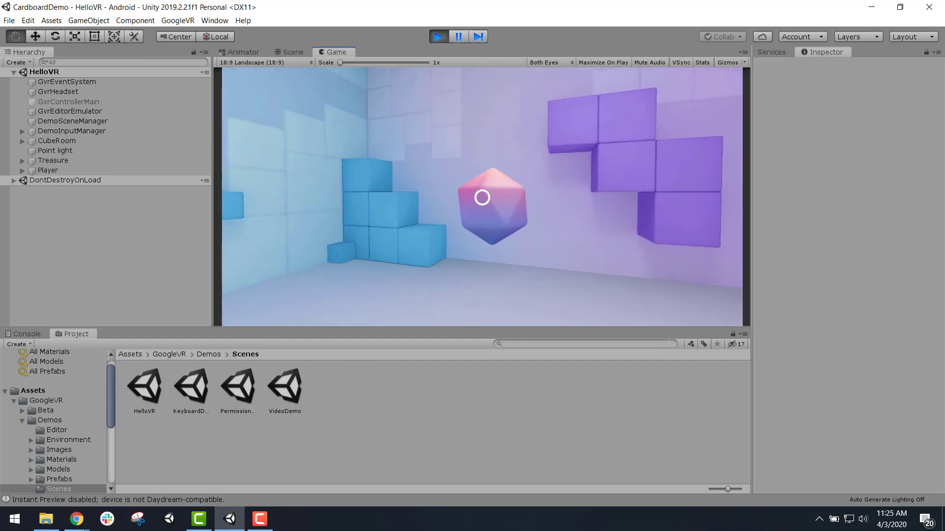
{"action": "left_click", "coordinate": [482, 198]}
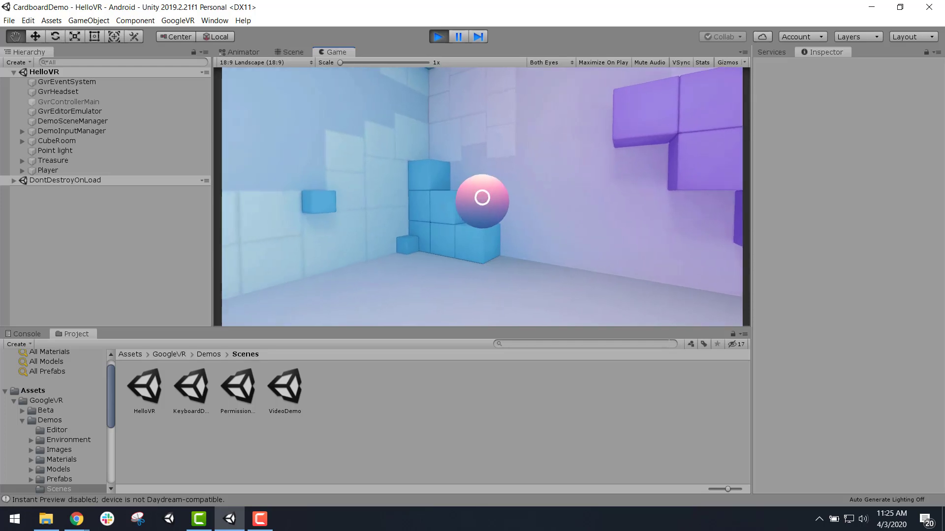
{"action": "left_click", "coordinate": [483, 197]}
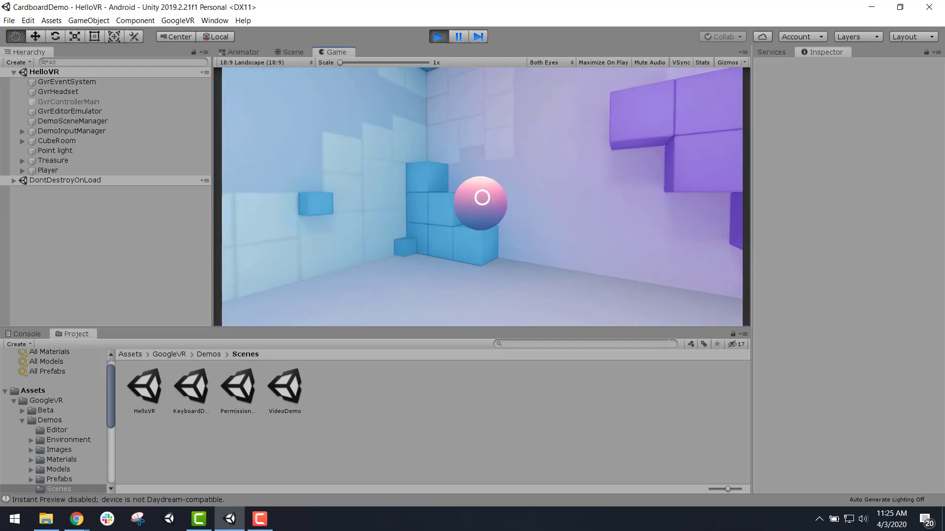
{"action": "left_click", "coordinate": [482, 197]}
{"action": "key", "text": "w"}
{"action": "key", "text": "alt"}
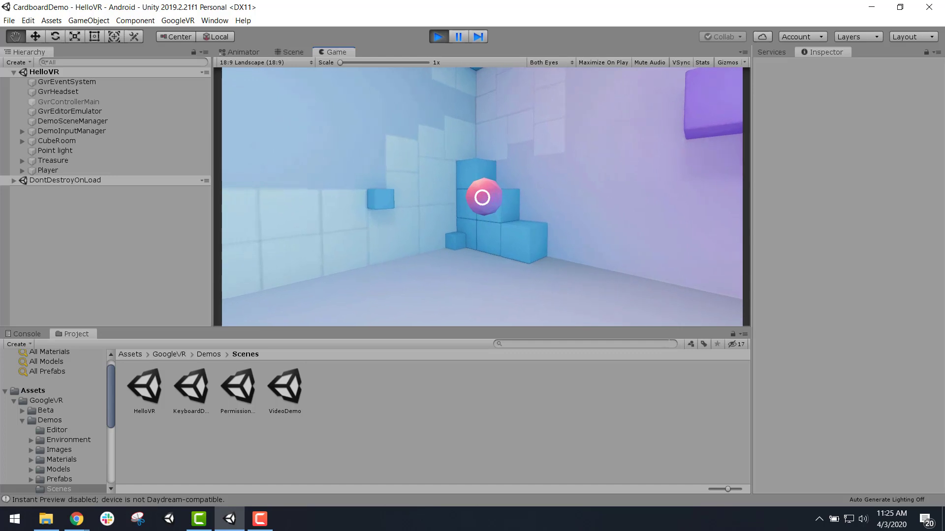
{"action": "left_click", "coordinate": [482, 197], "text": "alt"}
{"action": "key", "text": "alt"}
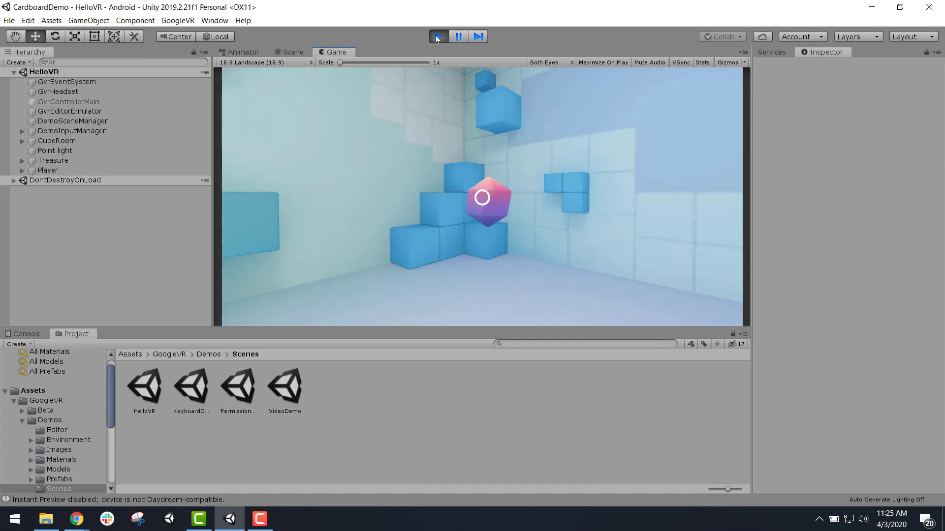
- Finish looking around the HelloVR room, stop play mode, and return the Project browser to the Assets folder
{"action": "key", "text": "alt"}
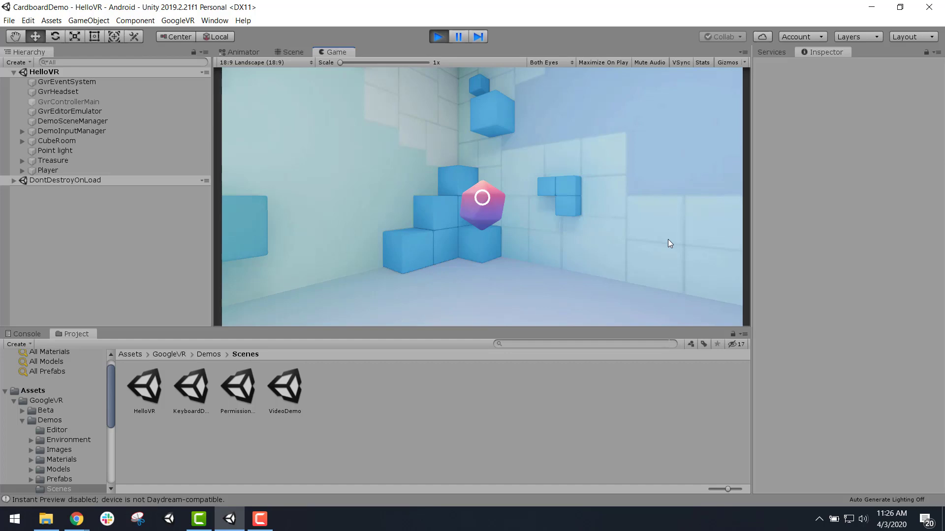
{"action": "key", "text": "alt"}
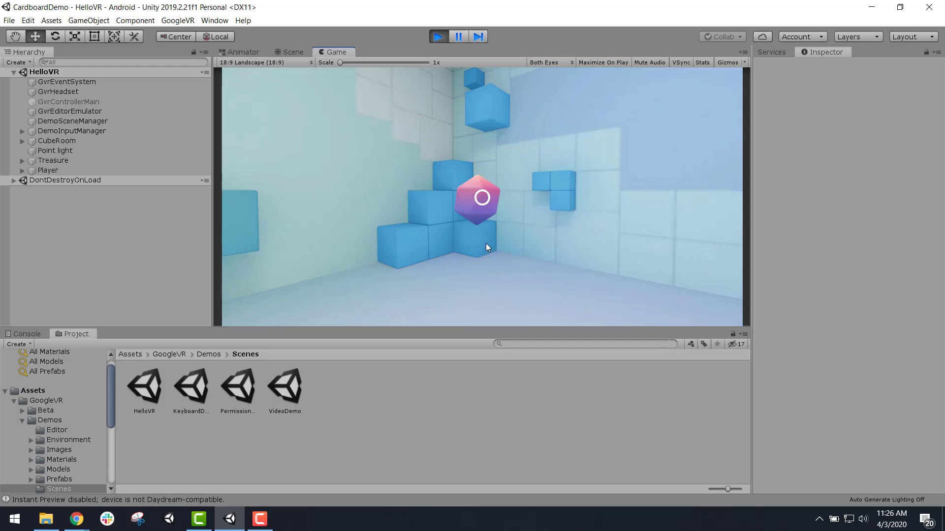
{"action": "left_click", "coordinate": [436, 36]}
{"action": "right_click_drag", "start_coordinate": [475, 137], "coordinate": [513, 198]}
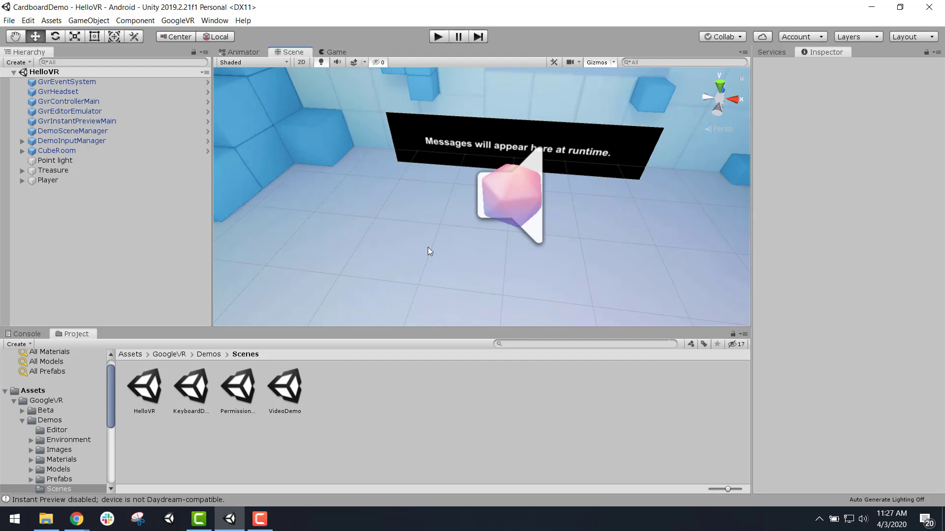
{"action": "left_click", "coordinate": [126, 354]}
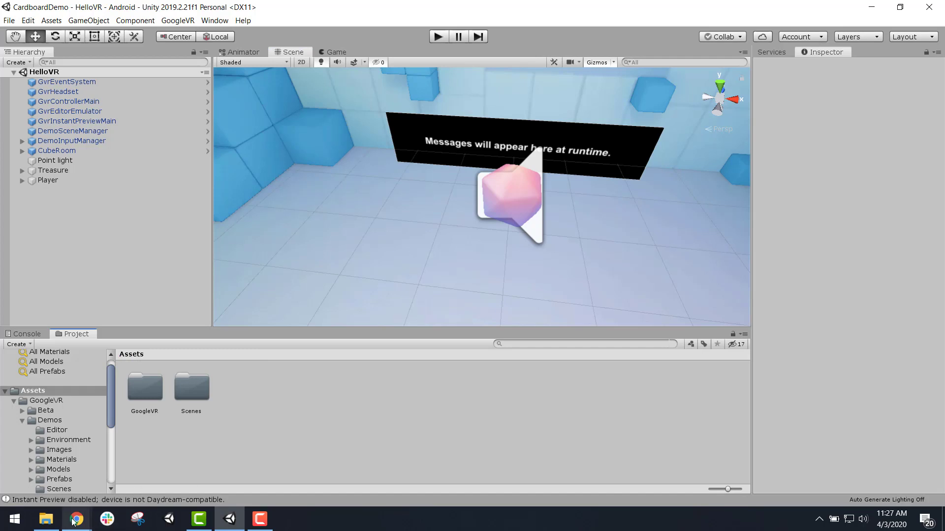
- Switch to Chrome and review the Durovis SDK page down to its Dive Unity Plugin section
{"action": "mouse_move", "coordinate": [77, 519]}
{"action": "left_click", "coordinate": [171, 482]}
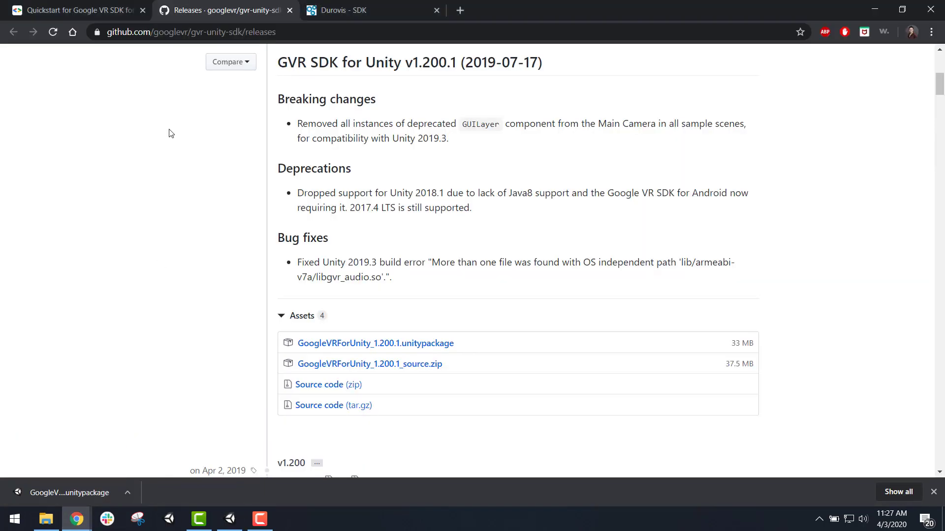
{"action": "left_click", "coordinate": [373, 10]}
{"action": "scroll", "coordinate": [379, 184], "scroll_direction": "up", "scroll_amount": 5}
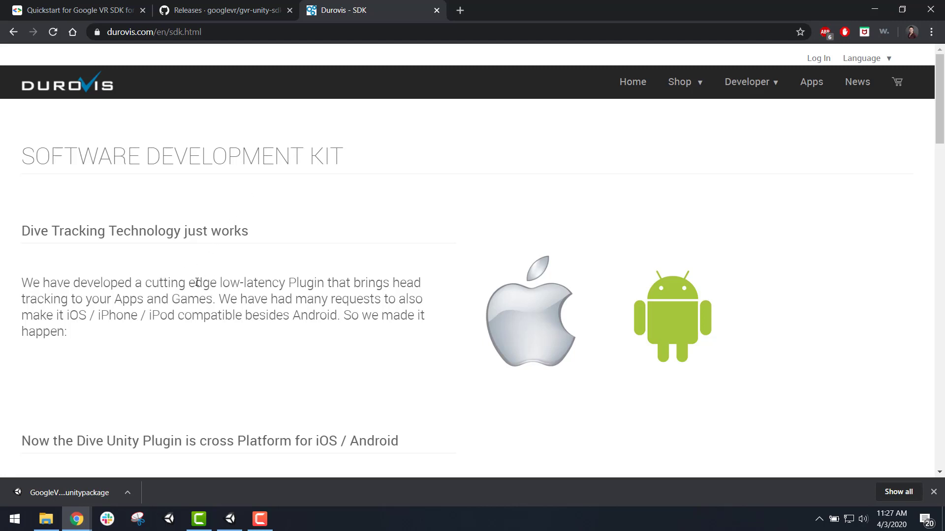
{"action": "scroll", "coordinate": [196, 282], "scroll_direction": "down", "scroll_amount": 6}
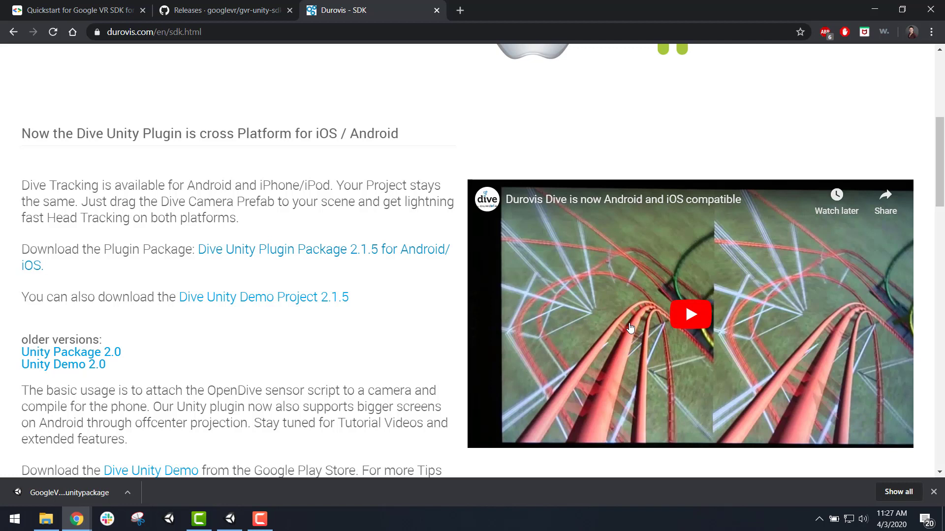
- Preview the Durovis Dive compatibility video, pause it, and download the Dive Unity Plugin Package 2.1.5 for Android/iOS
{"action": "left_click", "coordinate": [691, 315]}
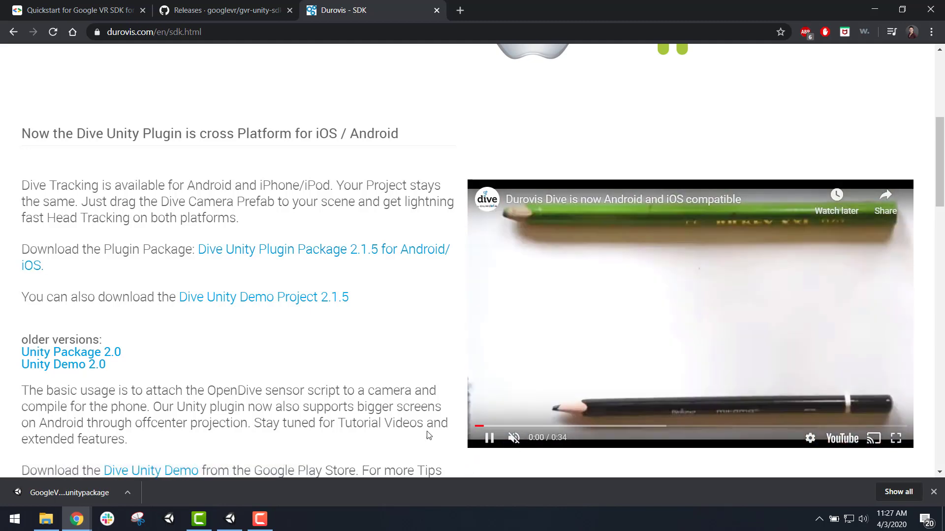
{"action": "left_click_drag", "start_coordinate": [525, 428], "coordinate": [678, 431]}
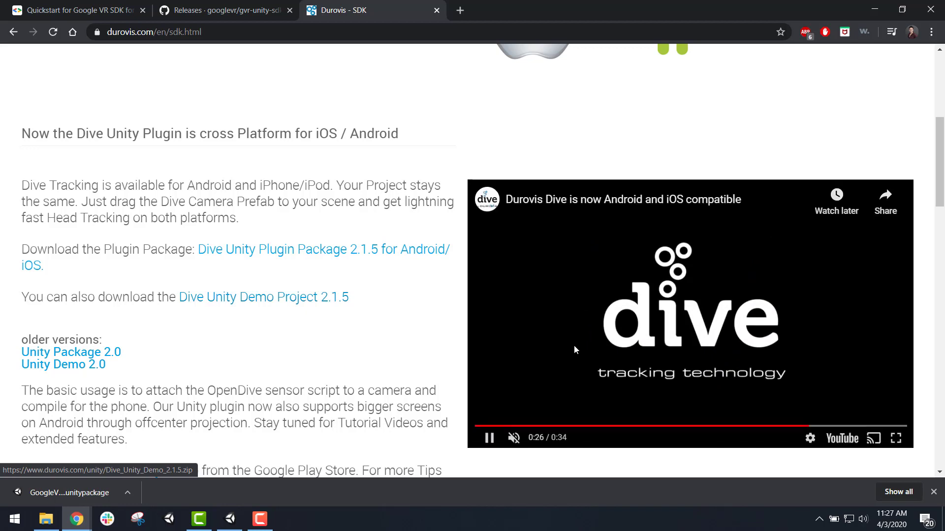
{"action": "left_click", "coordinate": [487, 438]}
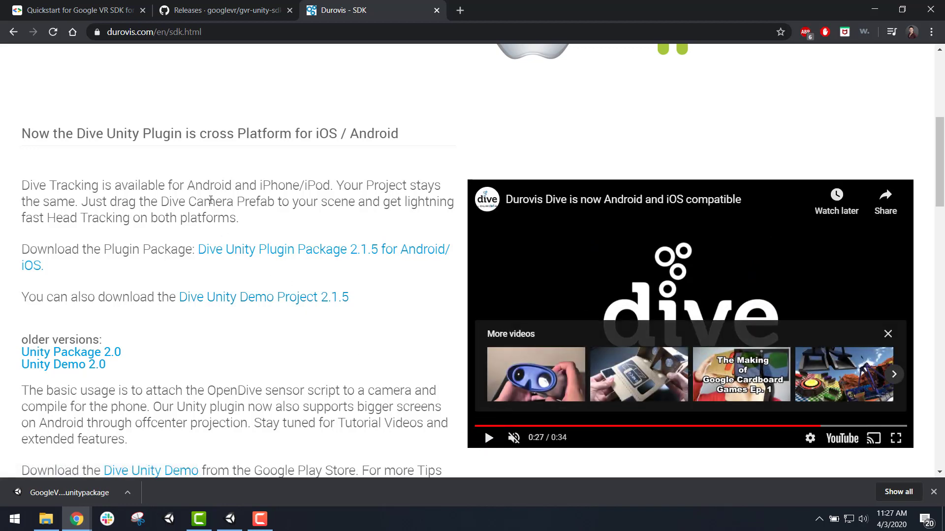
{"action": "left_click", "coordinate": [274, 252]}
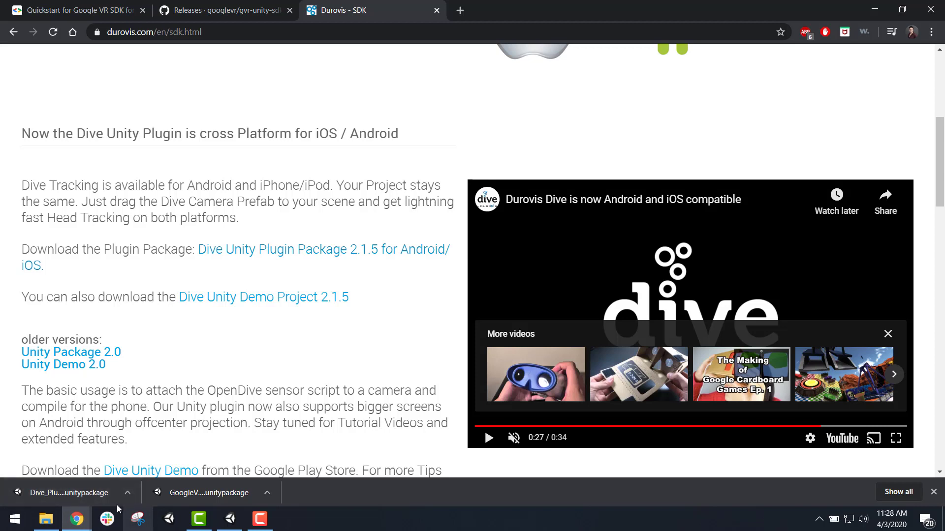
- Switch to Unity and review the Android XR Settings in the Player settings, then close the Project Settings
{"action": "left_click", "coordinate": [224, 528]}
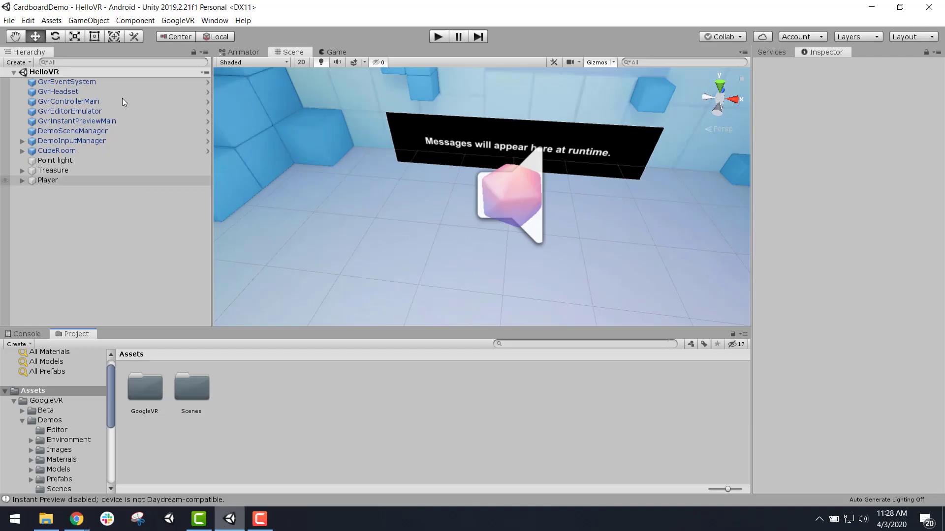
{"action": "left_click", "coordinate": [10, 22]}
{"action": "left_click", "coordinate": [54, 128]}
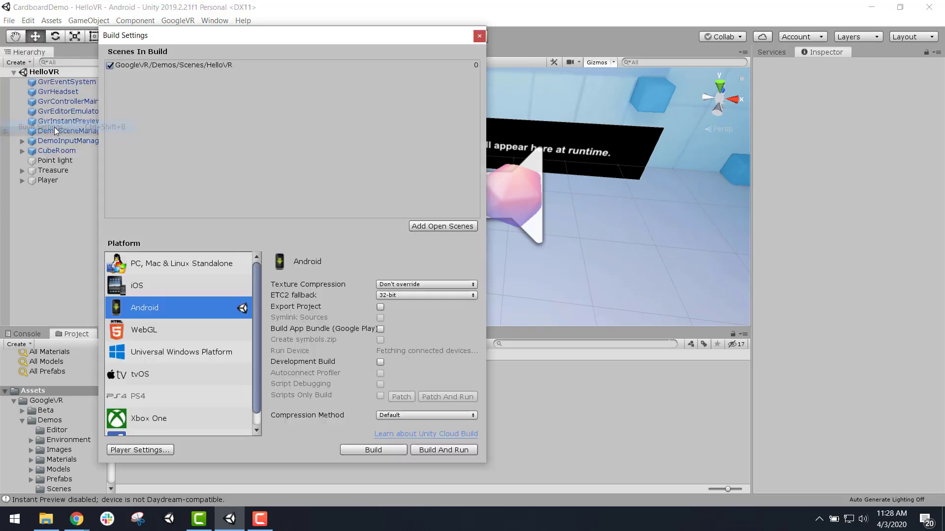
{"action": "left_click", "coordinate": [139, 451]}
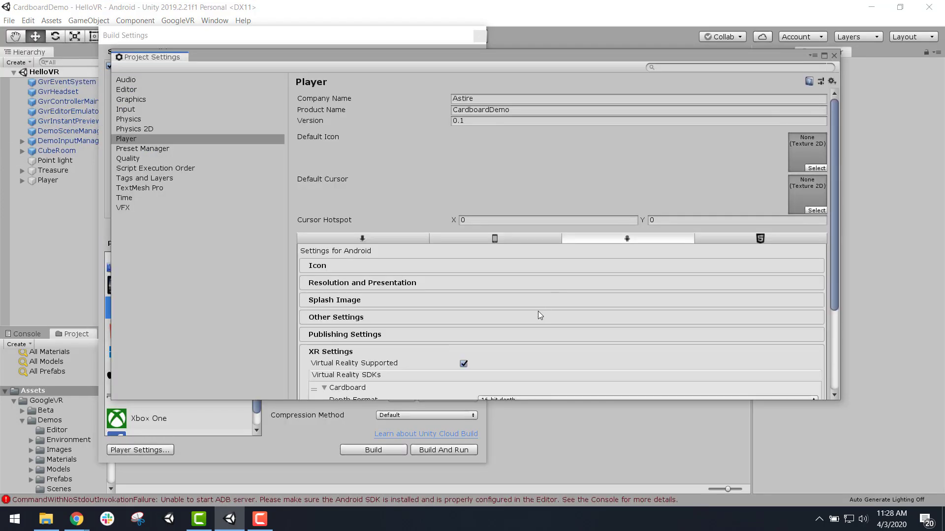
{"action": "scroll", "coordinate": [538, 311], "scroll_direction": "down", "scroll_amount": 5}
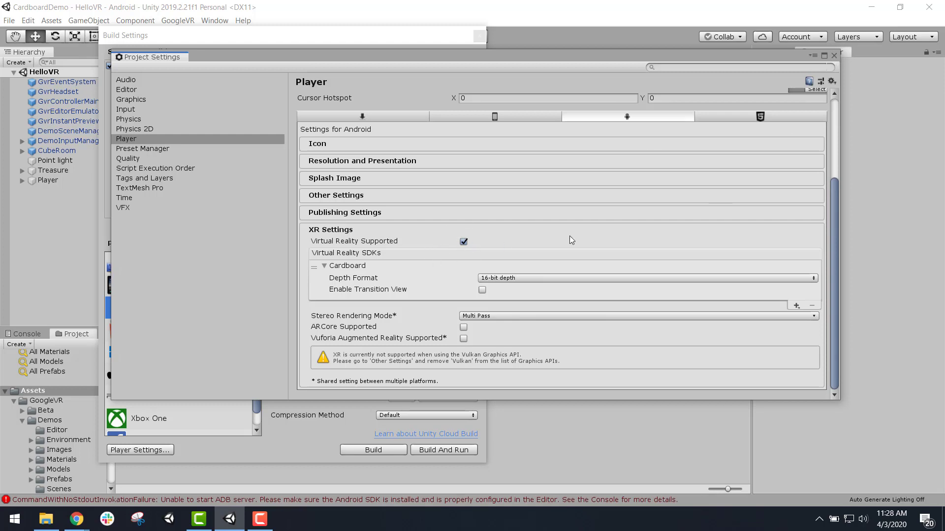
{"action": "left_click", "coordinate": [833, 55]}
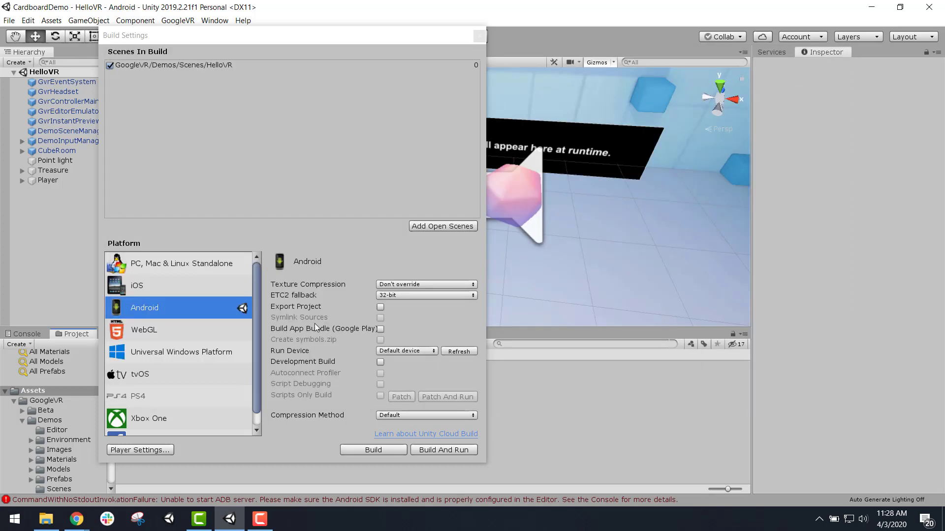
- Switch to Chrome, read the Dive plugin and Dive Launcher sections of the Durovis SDK page, and return to Unity
{"action": "mouse_move", "coordinate": [77, 519]}
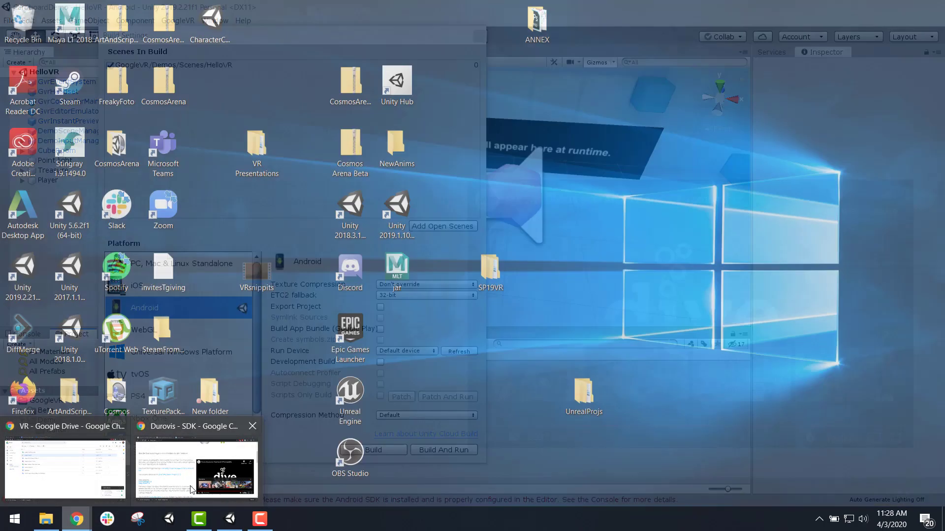
{"action": "left_click", "coordinate": [179, 473]}
{"action": "scroll", "coordinate": [206, 320], "scroll_direction": "down", "scroll_amount": 3}
{"action": "scroll", "coordinate": [289, 346], "scroll_direction": "down", "scroll_amount": 5}
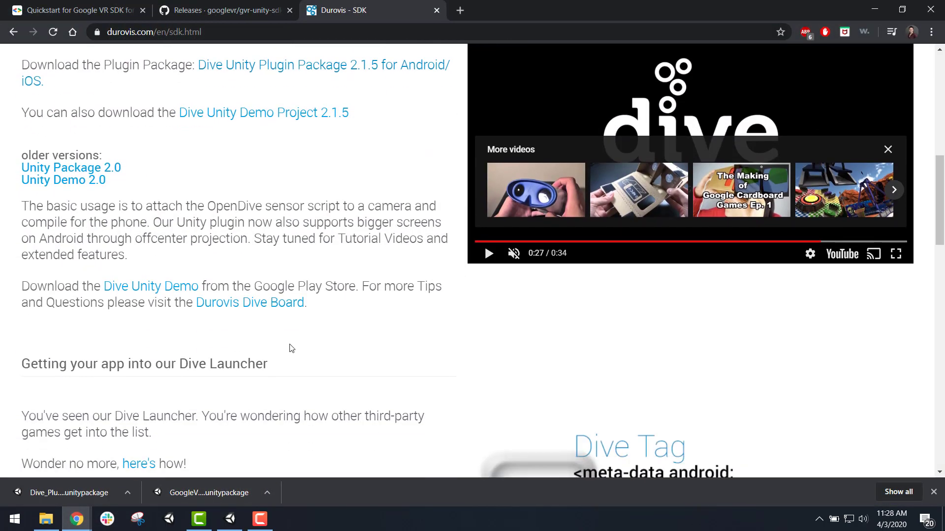
{"action": "scroll", "coordinate": [290, 346], "scroll_direction": "up", "scroll_amount": 7}
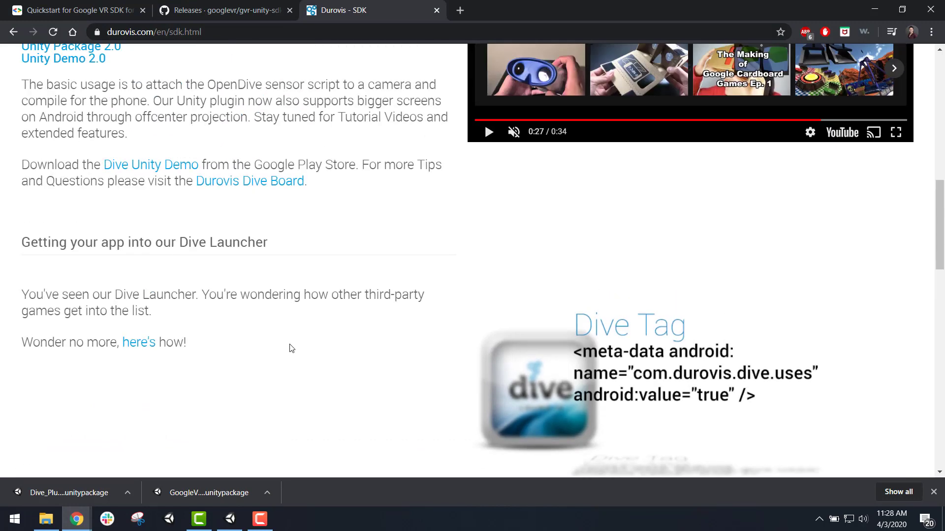
{"action": "scroll", "coordinate": [356, 313], "scroll_direction": "up", "scroll_amount": 1}
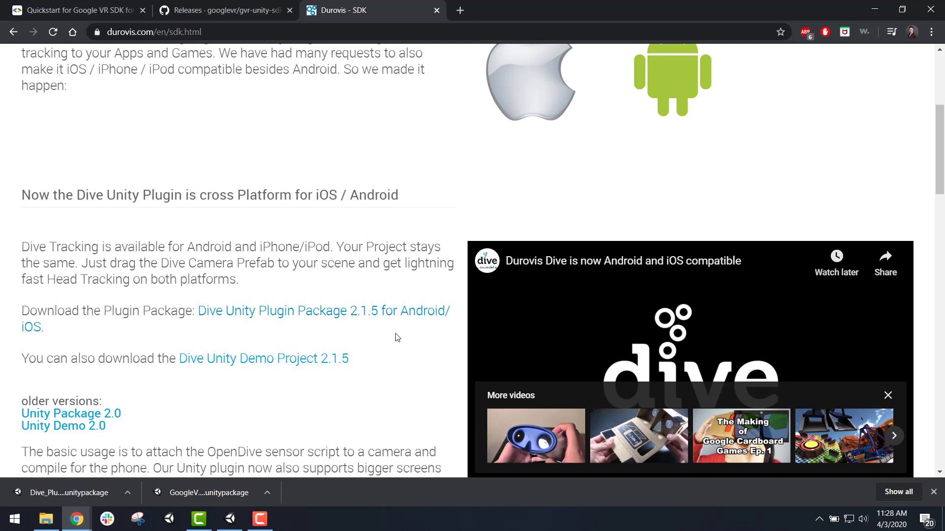
{"action": "left_click", "coordinate": [226, 521]}
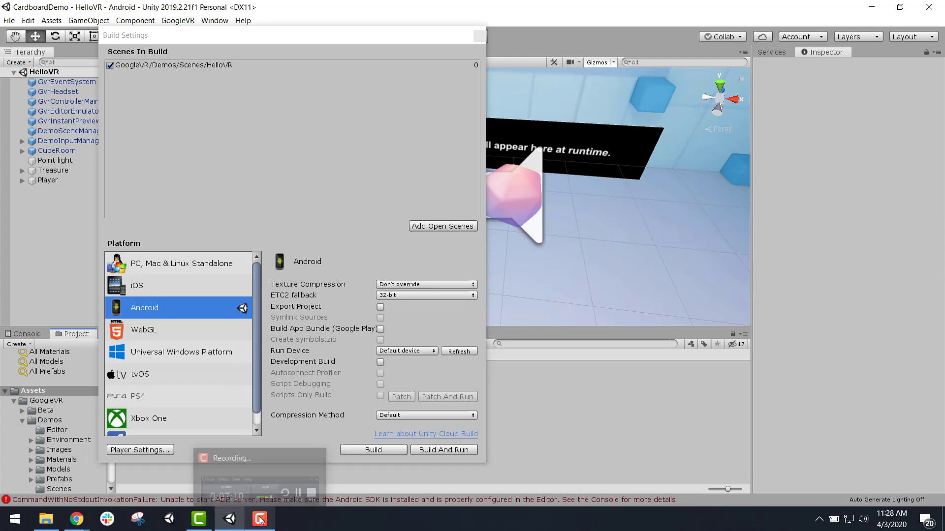
- Show the Durovis video's Android and iOS frame at 0:24 without the suggested videos, and switch back to Unity
{"action": "mouse_move", "coordinate": [76, 519]}
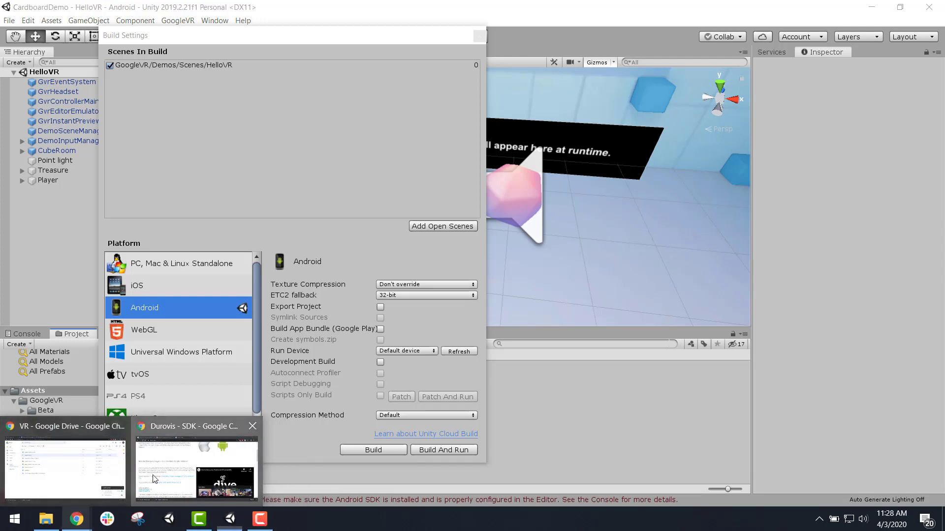
{"action": "left_click", "coordinate": [141, 487]}
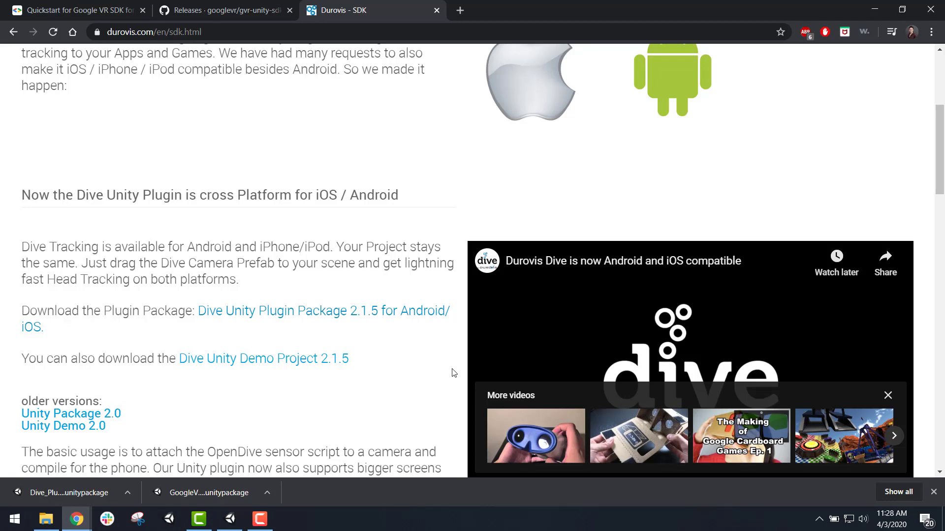
{"action": "scroll", "coordinate": [398, 363], "scroll_direction": "down", "scroll_amount": 1}
{"action": "left_click", "coordinate": [804, 426]}
{"action": "left_click", "coordinate": [775, 427]}
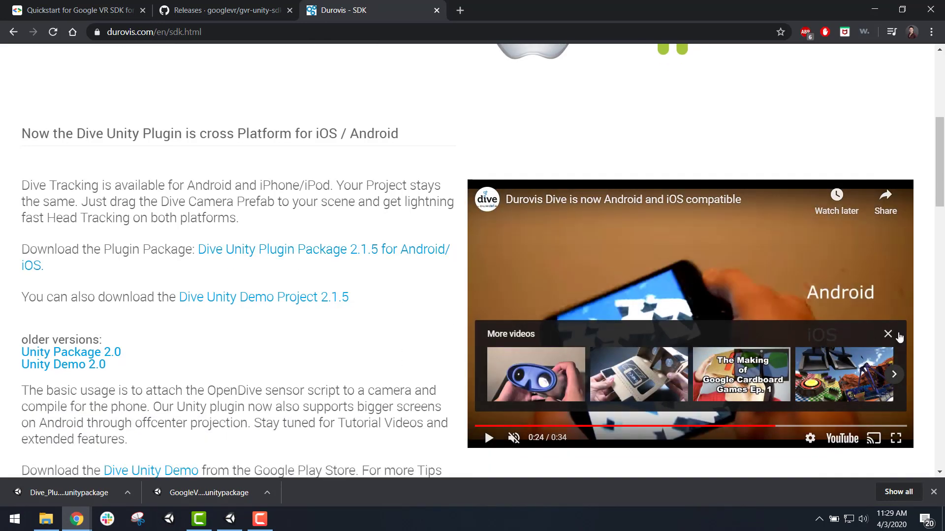
{"action": "left_click", "coordinate": [889, 333]}
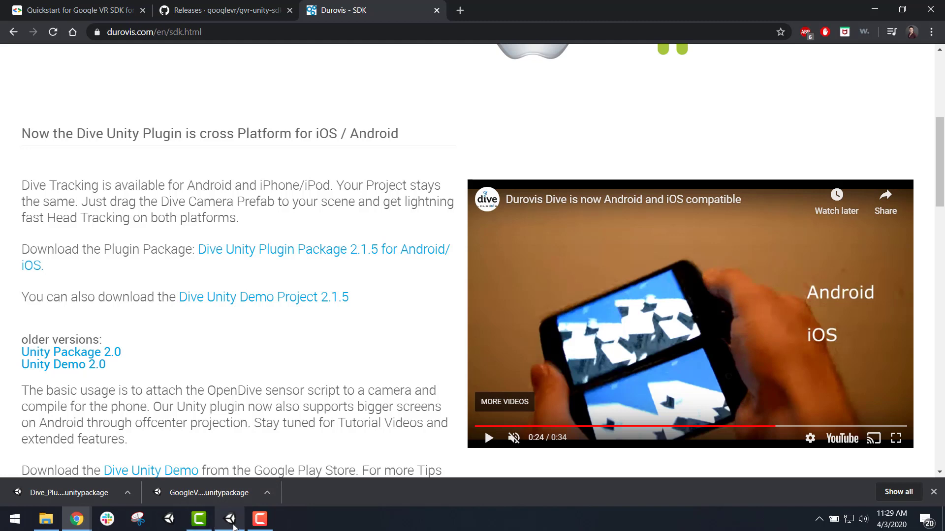
{"action": "mouse_move", "coordinate": [228, 529]}
{"action": "left_click", "coordinate": [231, 462]}
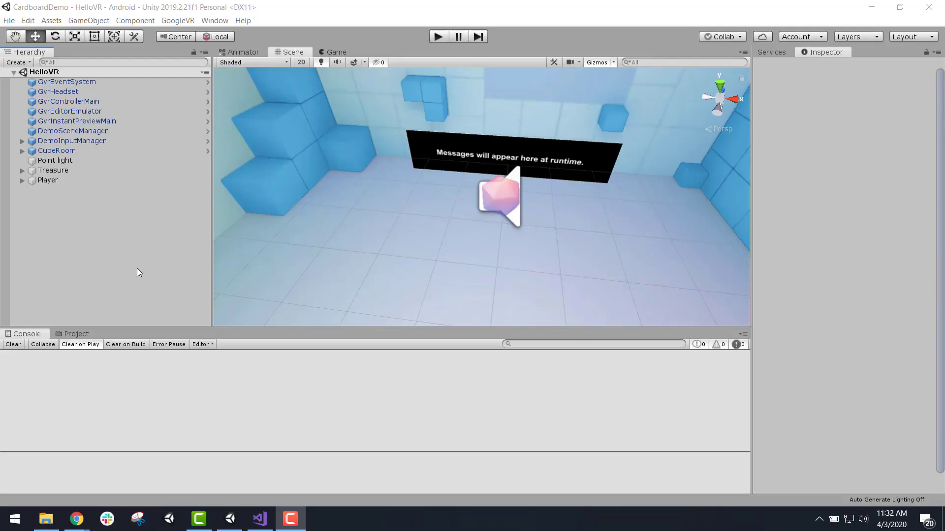
- Examine the components of the Player's Main Camera, including the Gvr Pointer Physics Raycaster's event mask options
{"action": "left_click", "coordinate": [137, 273]}
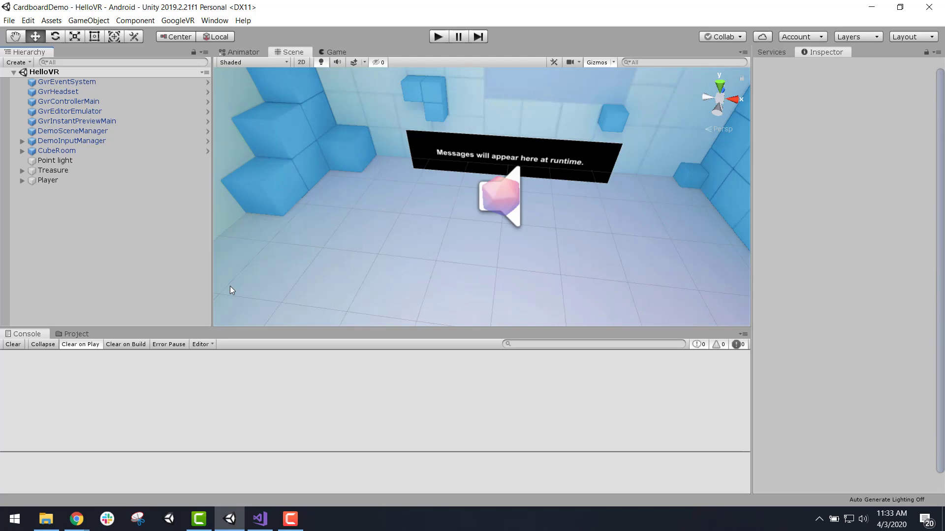
{"action": "scroll", "coordinate": [230, 286], "scroll_direction": "up", "scroll_amount": 1}
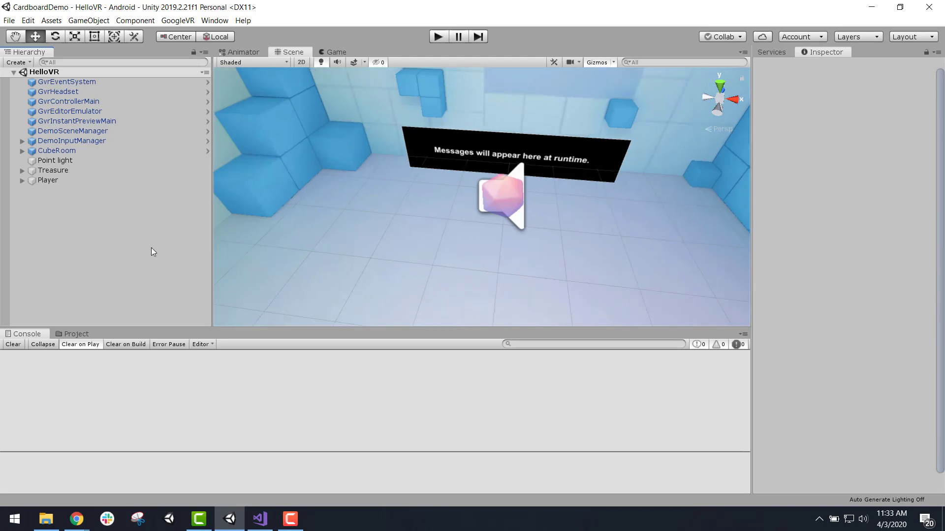
{"action": "left_click", "coordinate": [36, 179]}
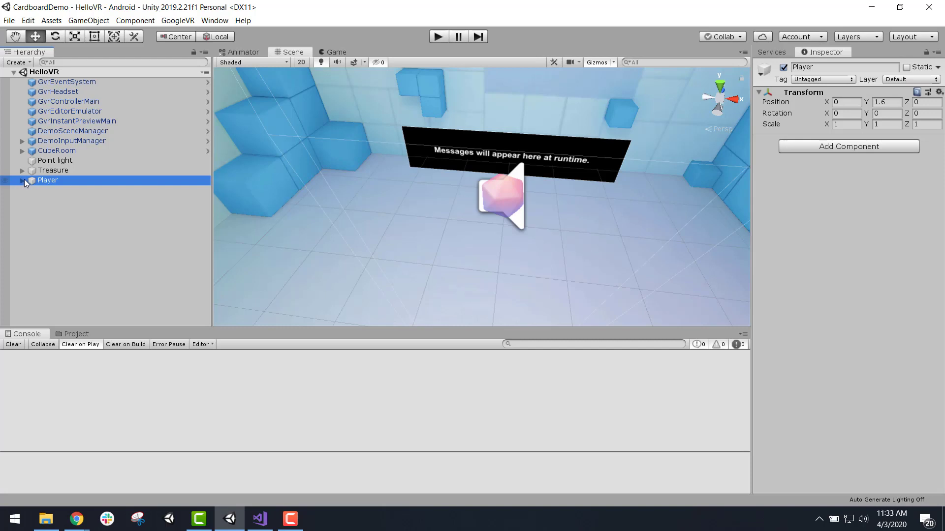
{"action": "left_click", "coordinate": [22, 180]}
{"action": "left_click", "coordinate": [53, 191]}
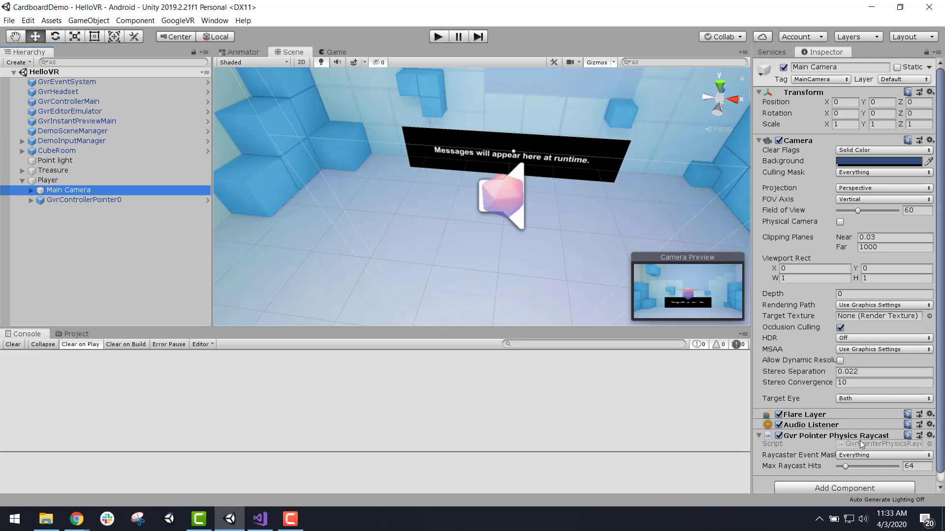
{"action": "scroll", "coordinate": [851, 450], "scroll_direction": "down", "scroll_amount": 1}
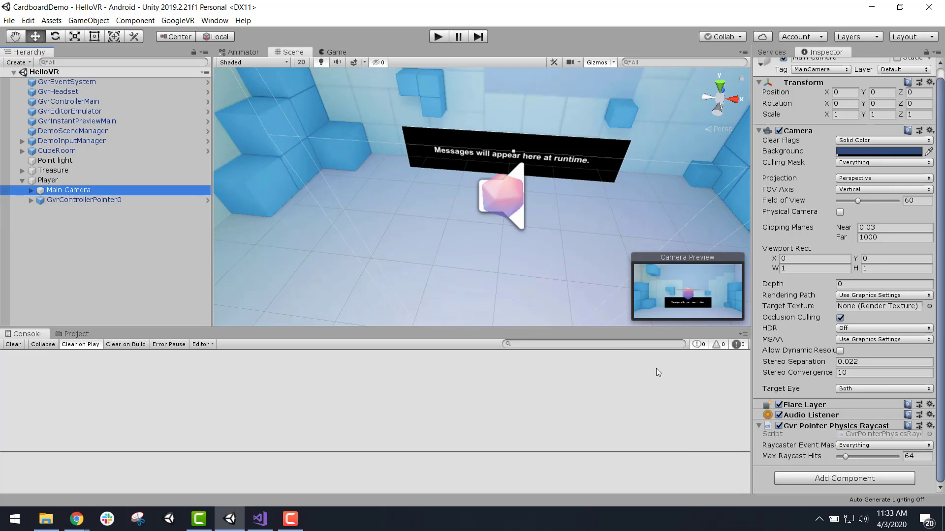
{"action": "left_click", "coordinate": [857, 447]}
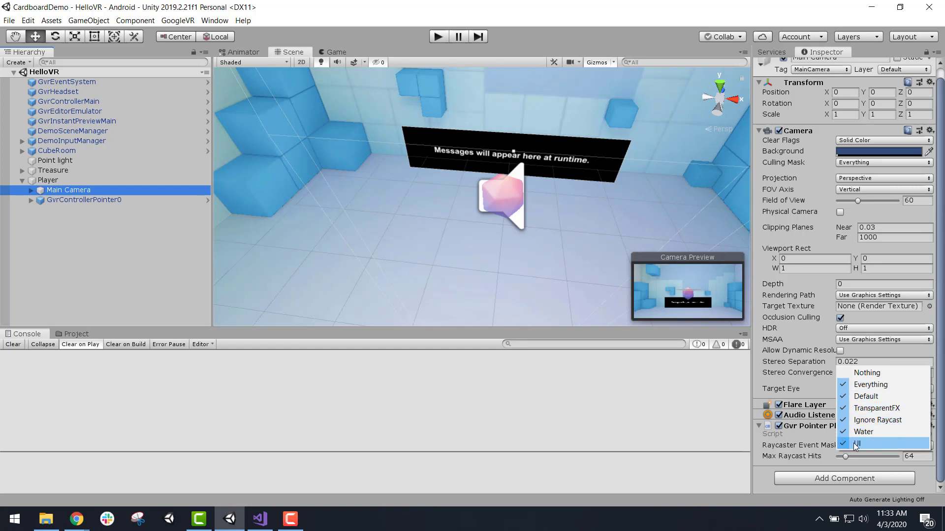
{"action": "left_click", "coordinate": [762, 460]}
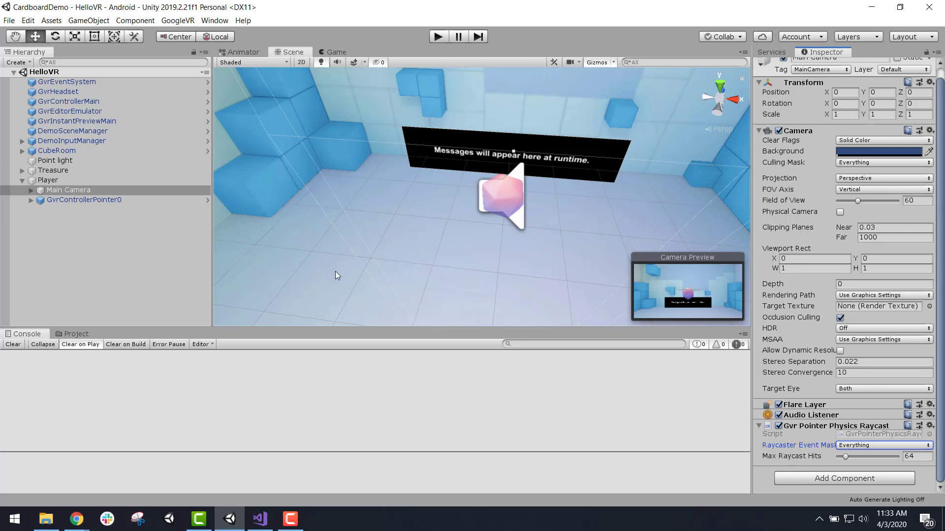
- Collapse the Player, expand the Treasure object, and select and frame its Icosahedron child in the scene
{"action": "left_click", "coordinate": [20, 181]}
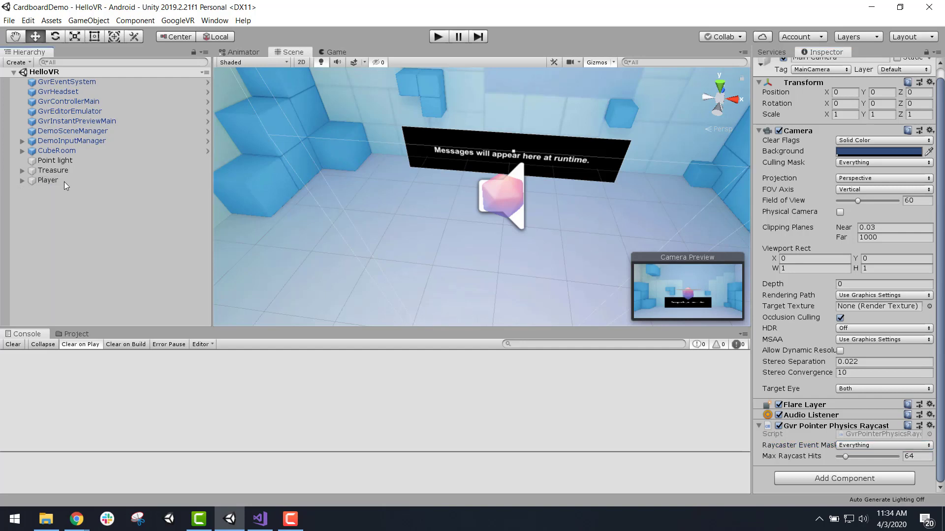
{"action": "left_click", "coordinate": [22, 170]}
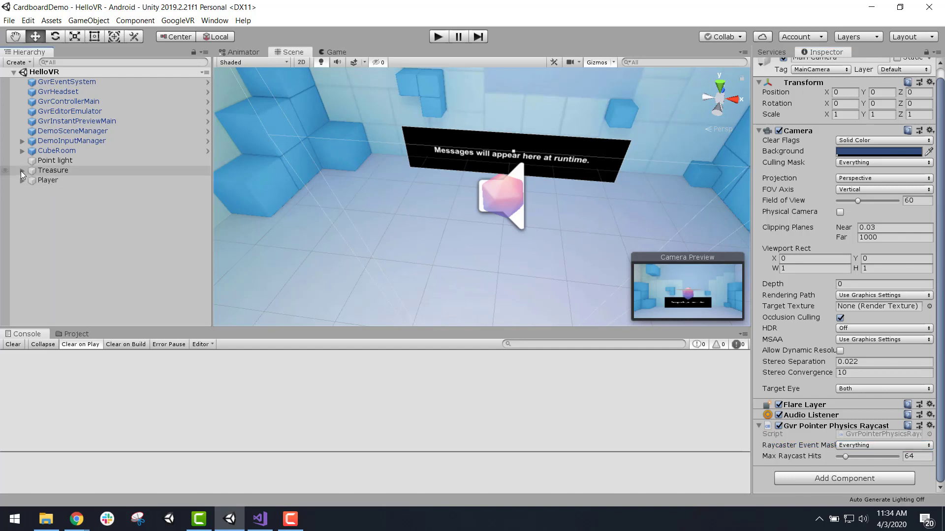
{"action": "left_click", "coordinate": [47, 170]}
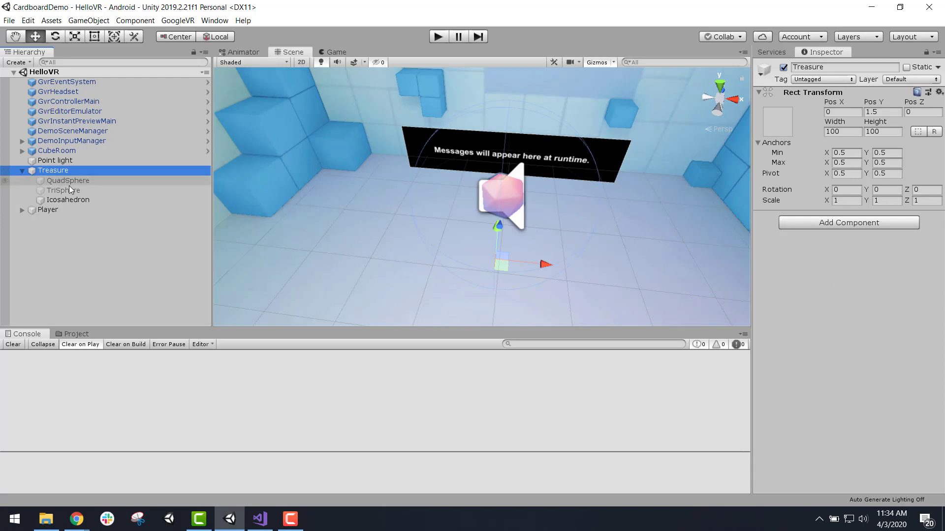
{"action": "left_click", "coordinate": [72, 199]}
{"action": "key", "text": "f"}
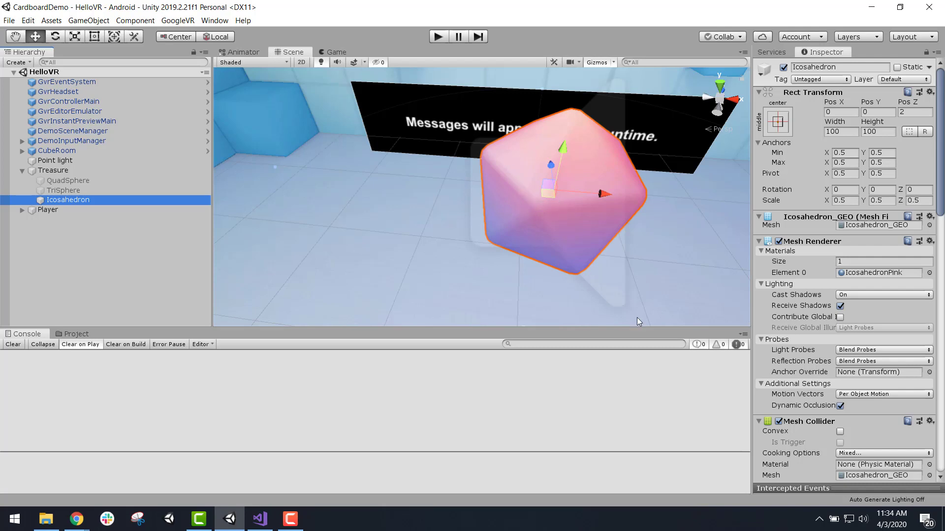
- Examine the Icosahedron's Mesh Collider, Object Controller, Event Trigger and Audio Source components
{"action": "scroll", "coordinate": [816, 326], "scroll_direction": "down", "scroll_amount": 3}
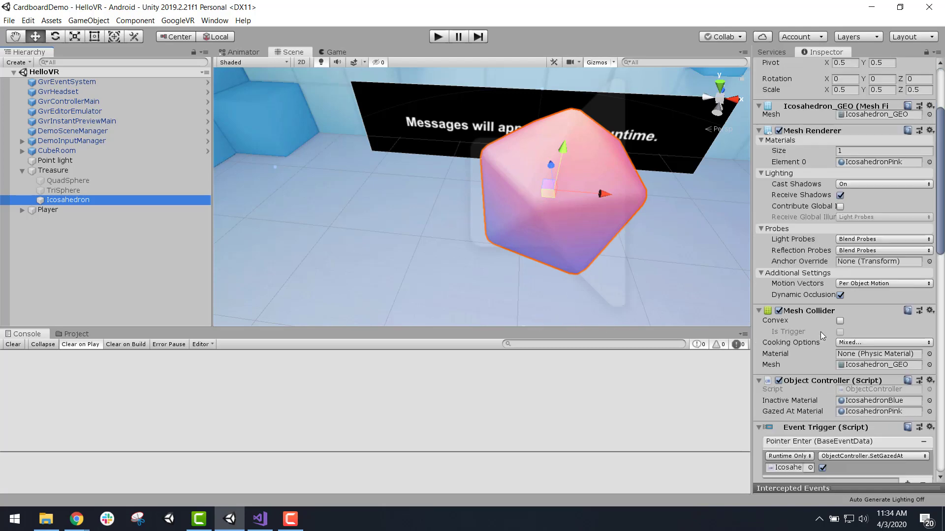
{"action": "scroll", "coordinate": [820, 332], "scroll_direction": "down", "scroll_amount": 6}
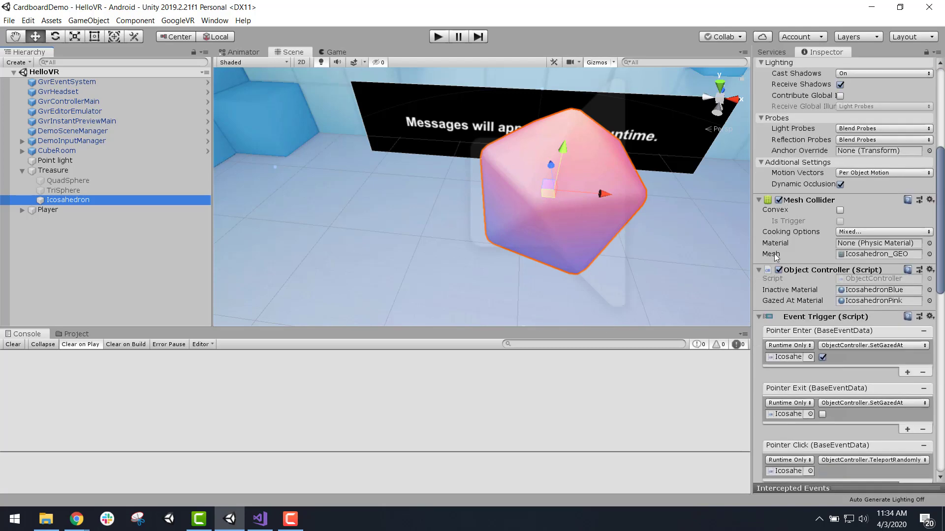
{"action": "scroll", "coordinate": [814, 192], "scroll_direction": "down", "scroll_amount": 5}
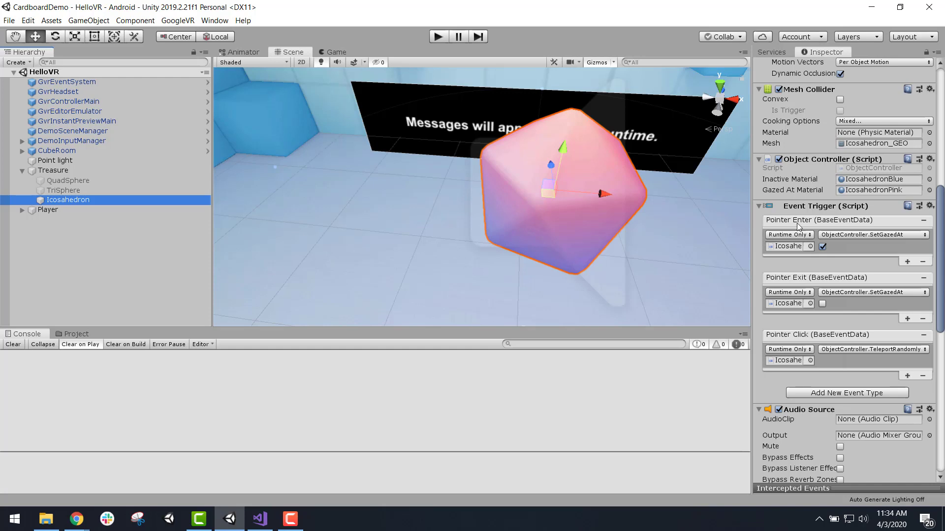
{"action": "scroll", "coordinate": [859, 197], "scroll_direction": "down", "scroll_amount": 5}
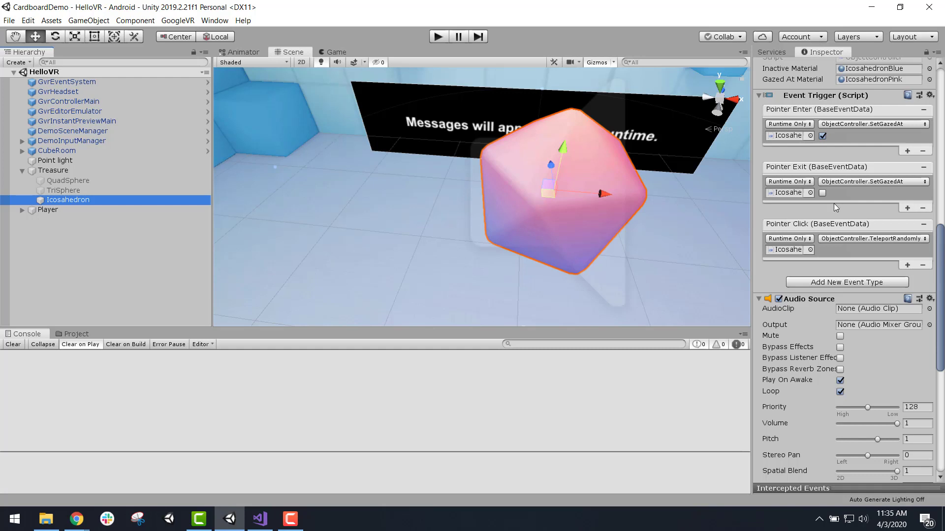
{"action": "scroll", "coordinate": [840, 209], "scroll_direction": "down", "scroll_amount": 5}
{"action": "scroll", "coordinate": [841, 209], "scroll_direction": "up", "scroll_amount": 7}
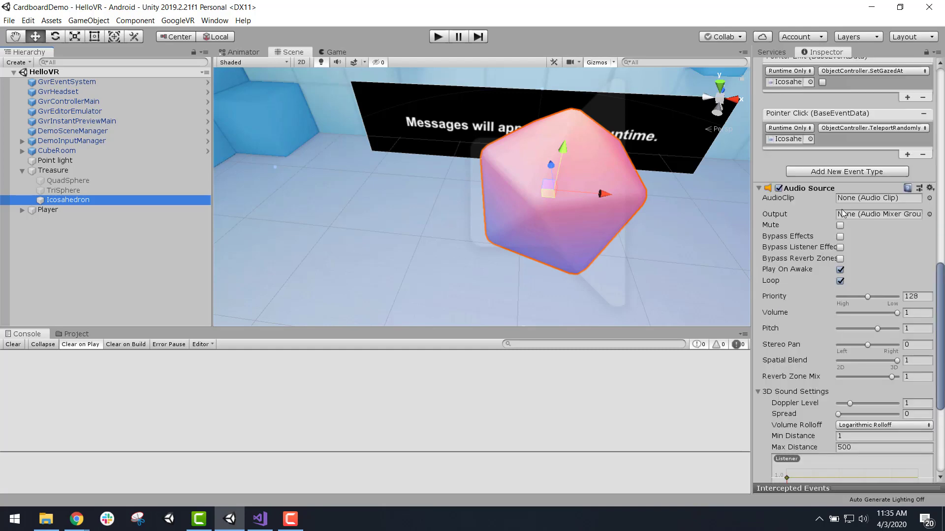
{"action": "scroll", "coordinate": [827, 448], "scroll_direction": "down", "scroll_amount": 2}
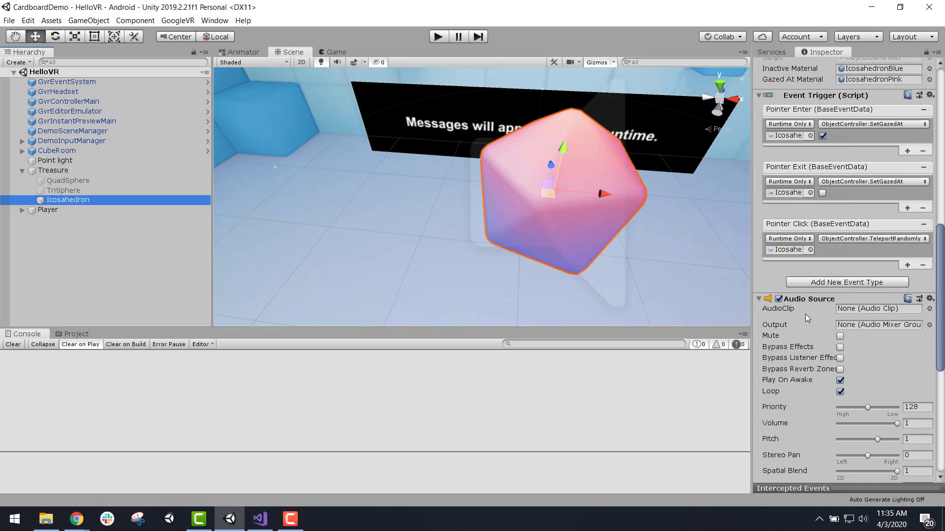
- Locate the object that the Icosahedron's Pointer Enter event calls, and select it in the hierarchy
{"action": "scroll", "coordinate": [811, 308], "scroll_direction": "up", "scroll_amount": 5}
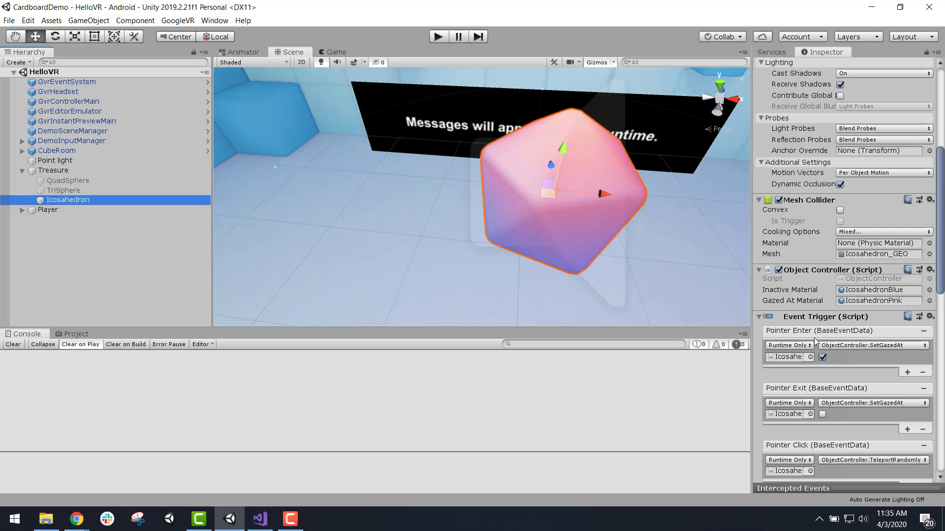
{"action": "left_click", "coordinate": [798, 357]}
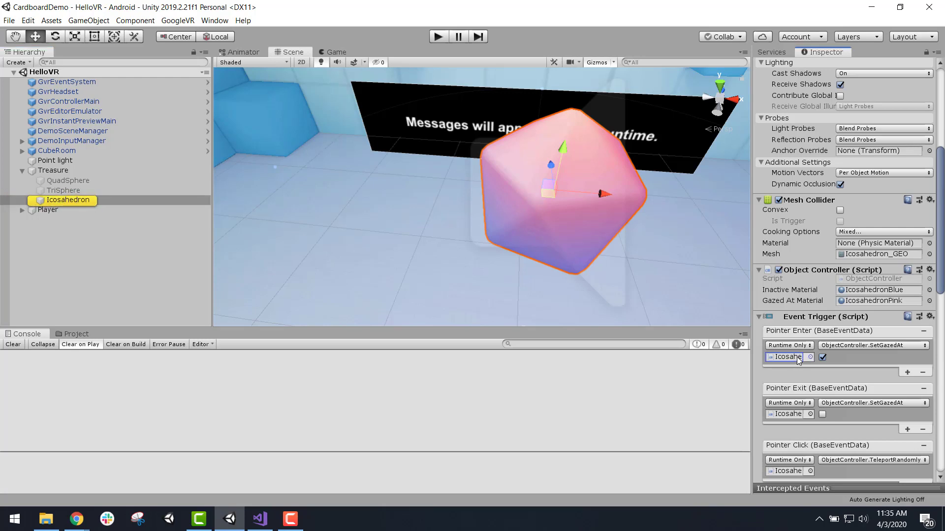
{"action": "left_click", "coordinate": [64, 199]}
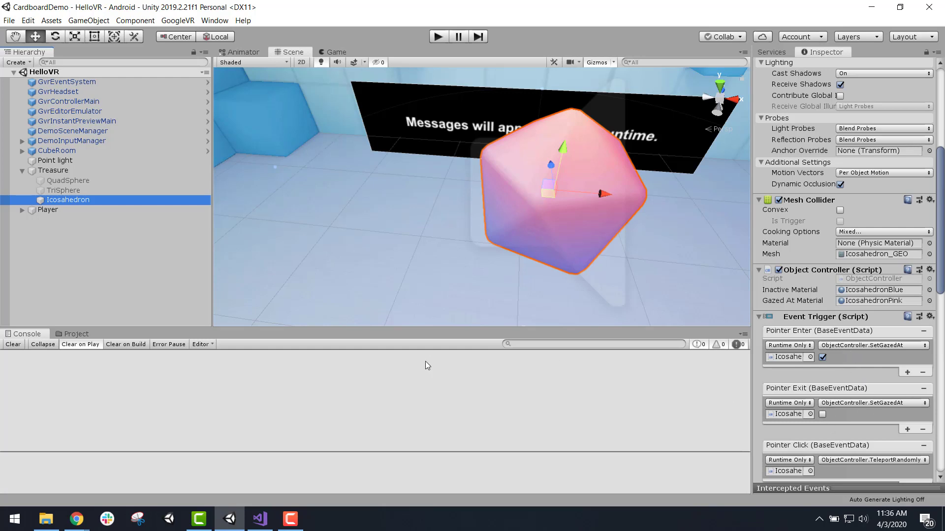
- Switch to Visual Studio and read the SetGazedAt method and its gazedAt parameter in ObjectController.cs
{"action": "left_click", "coordinate": [259, 519]}
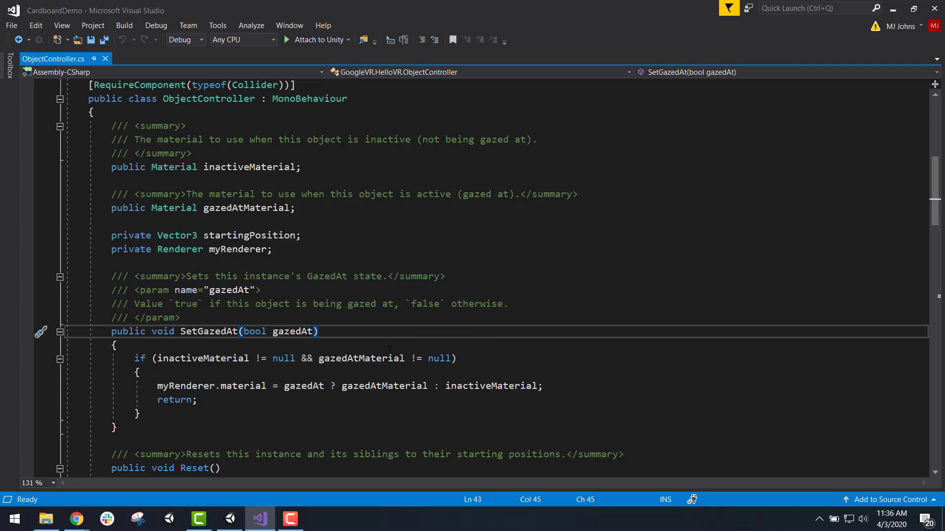
{"action": "scroll", "coordinate": [474, 332], "scroll_direction": "down", "scroll_amount": 2}
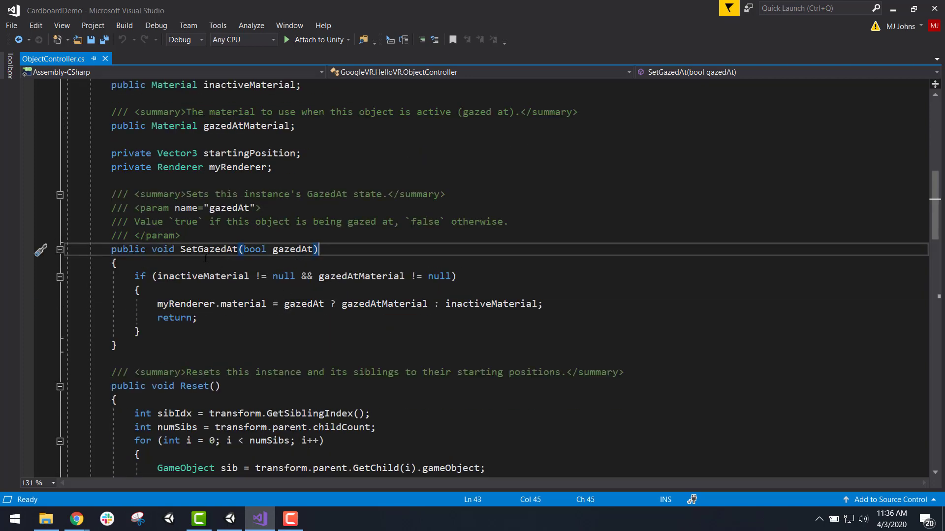
{"action": "left_click", "coordinate": [215, 249]}
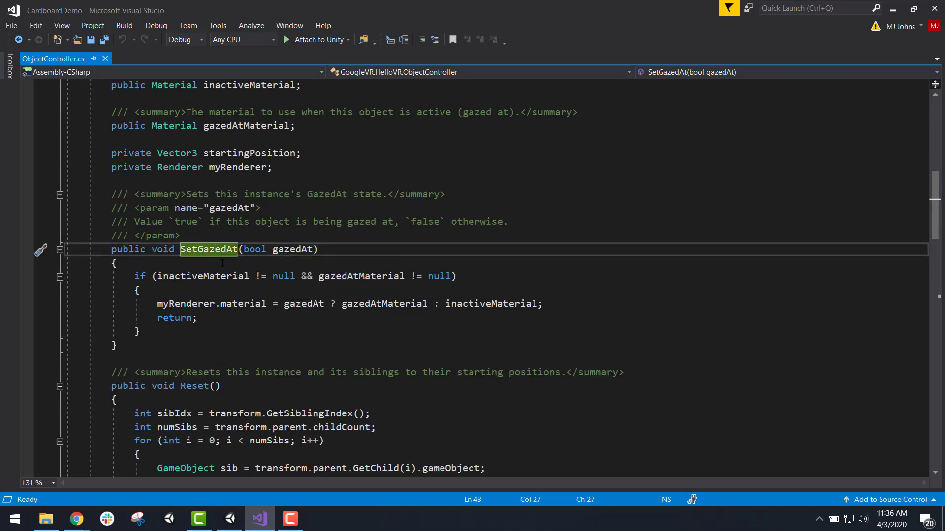
{"action": "left_click", "coordinate": [295, 250]}
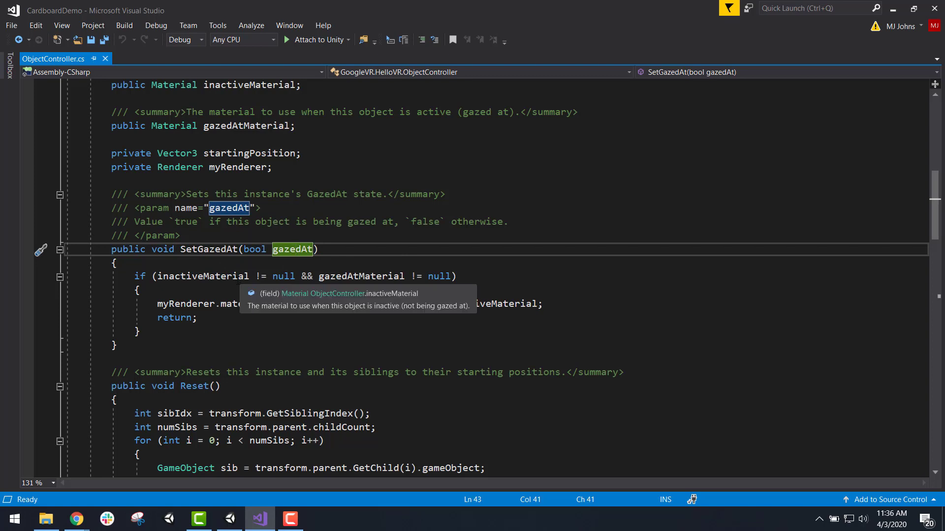
{"action": "left_click", "coordinate": [249, 286]}
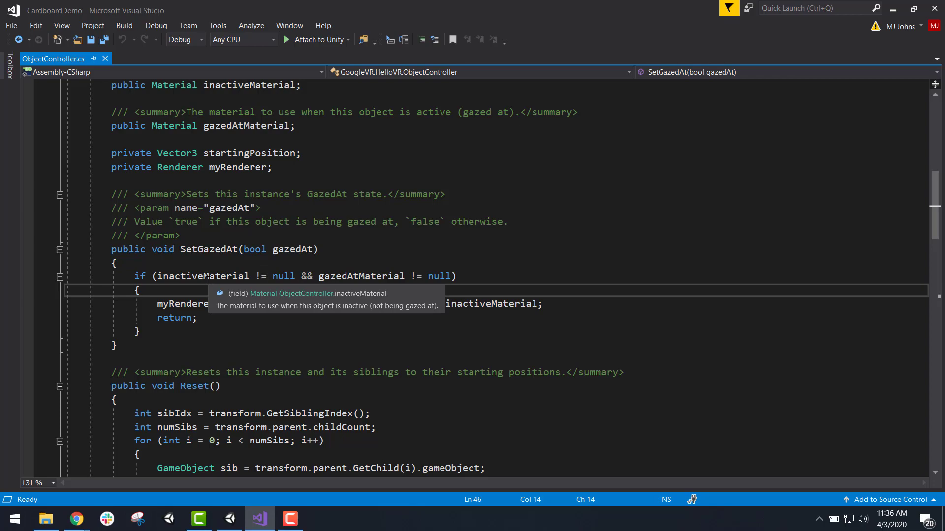
- Return to Unity and check the Inactive Material and Gazed At Material assigned in the Icosahedron's Object Controller
{"action": "left_click", "coordinate": [229, 519]}
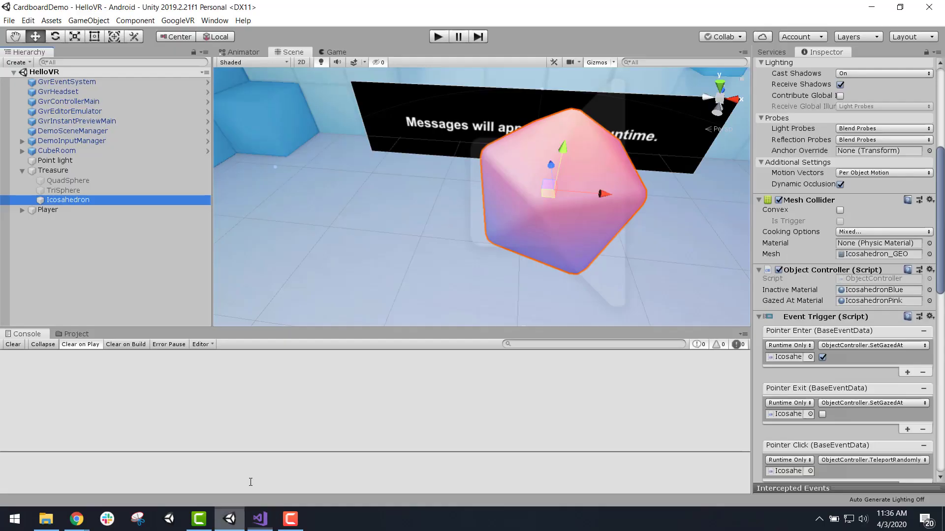
{"action": "left_click", "coordinate": [817, 290]}
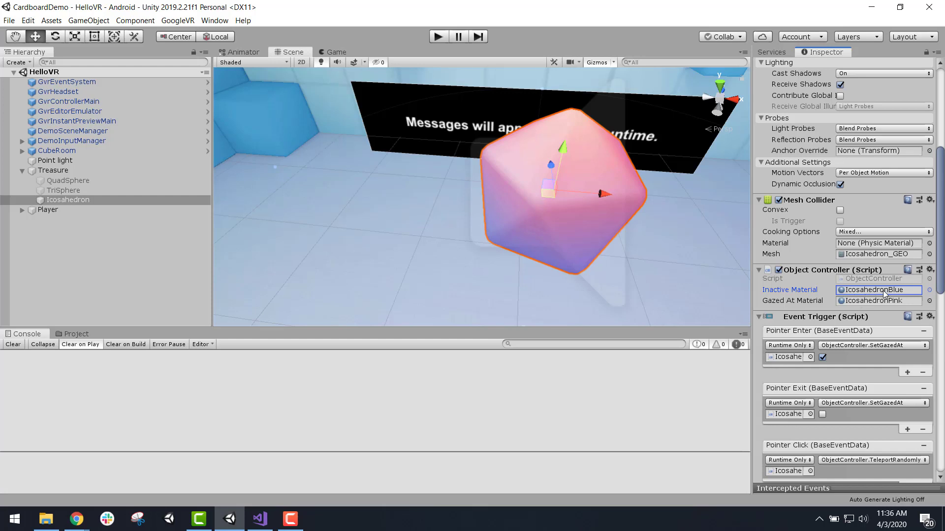
{"action": "left_click", "coordinate": [863, 301]}
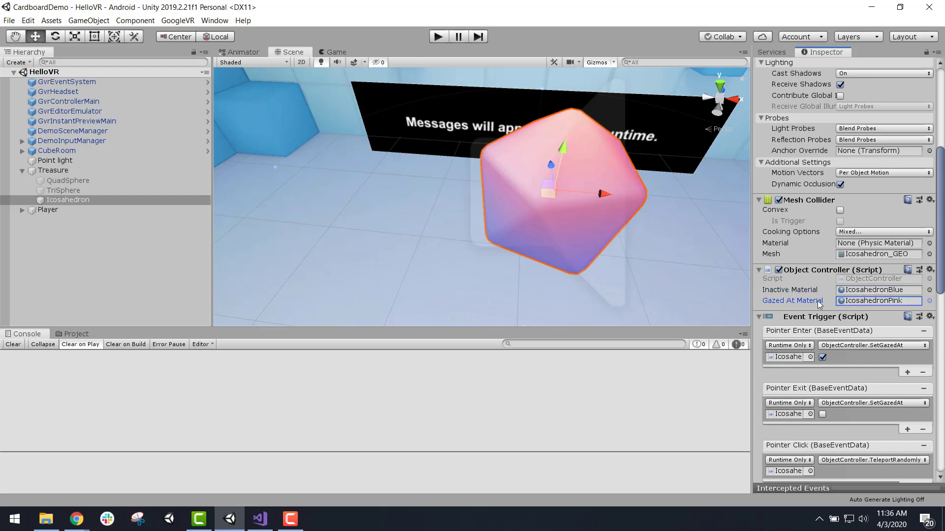
- Switch to Visual Studio and examine SetGazedAt's null check on inactiveMaterial and gazedAtMaterial
{"action": "left_click", "coordinate": [260, 519]}
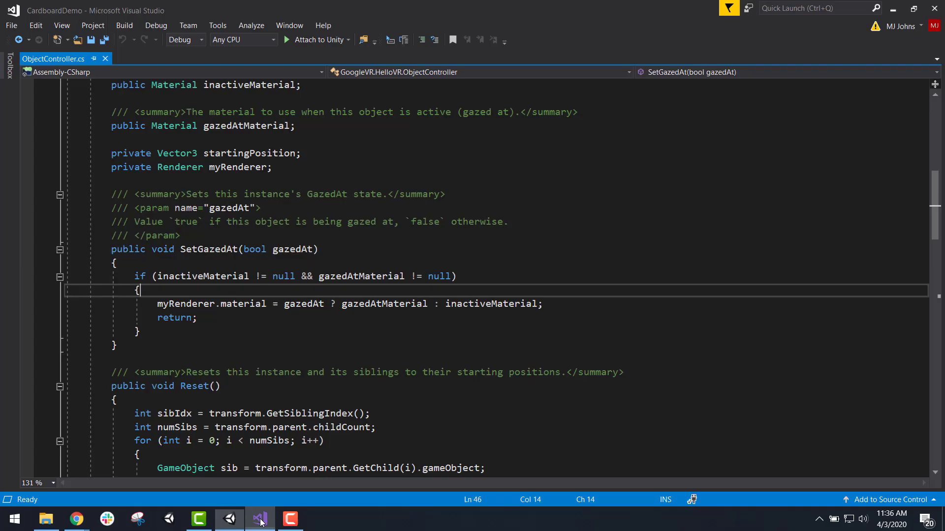
{"action": "left_click", "coordinate": [348, 276]}
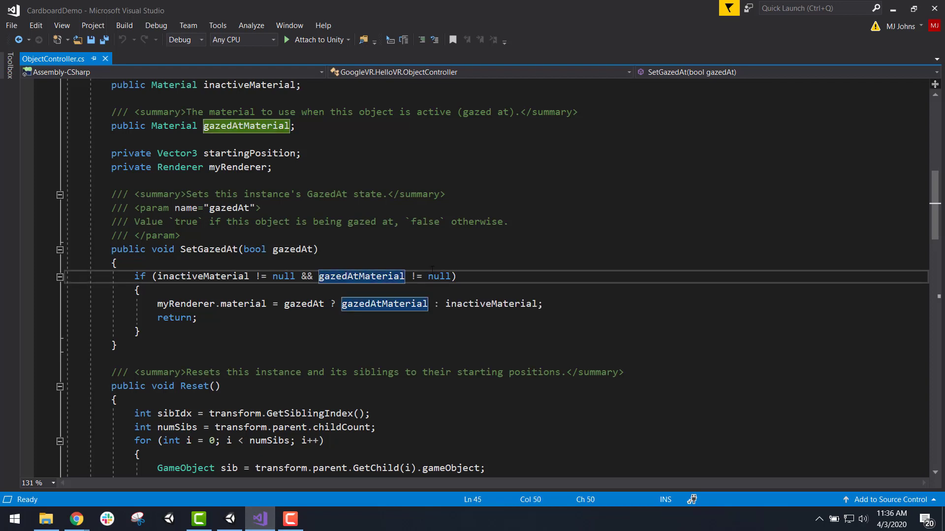
{"action": "left_click", "coordinate": [210, 275]}
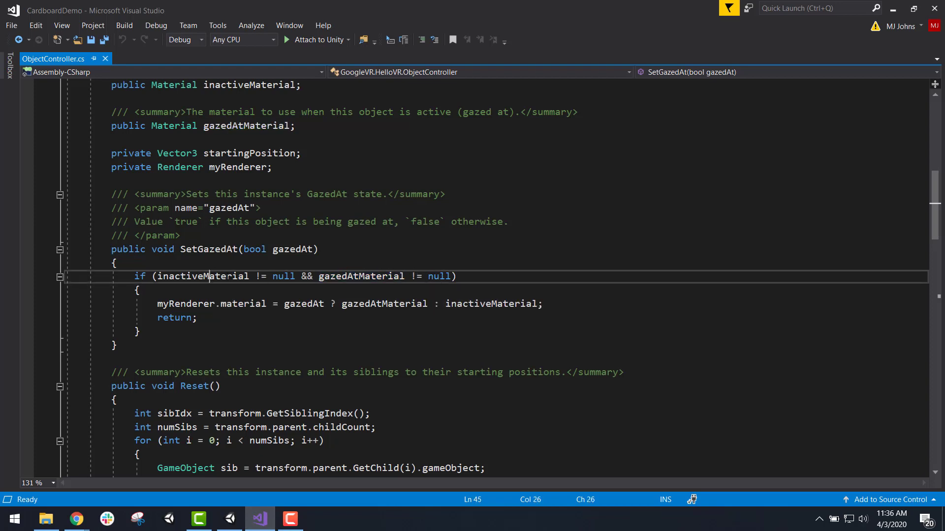
{"action": "left_click", "coordinate": [354, 275]}
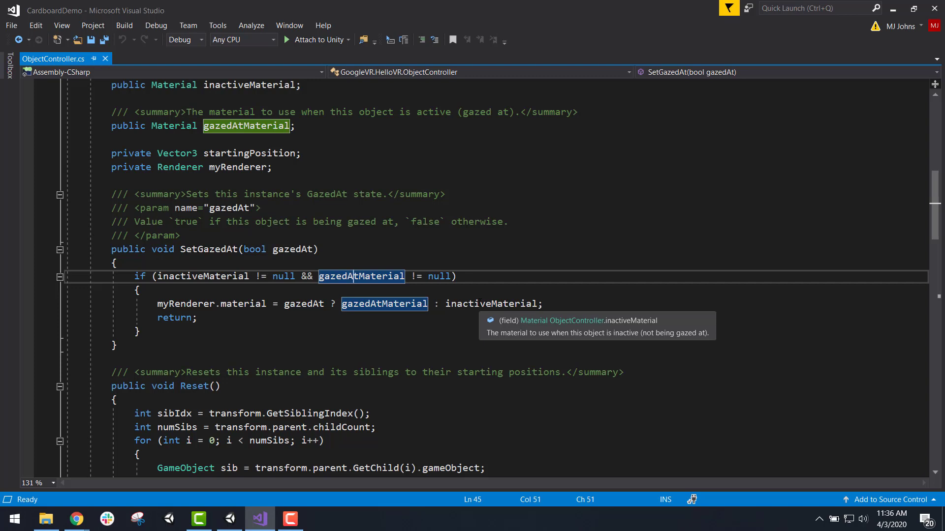
{"action": "left_click", "coordinate": [241, 278]}
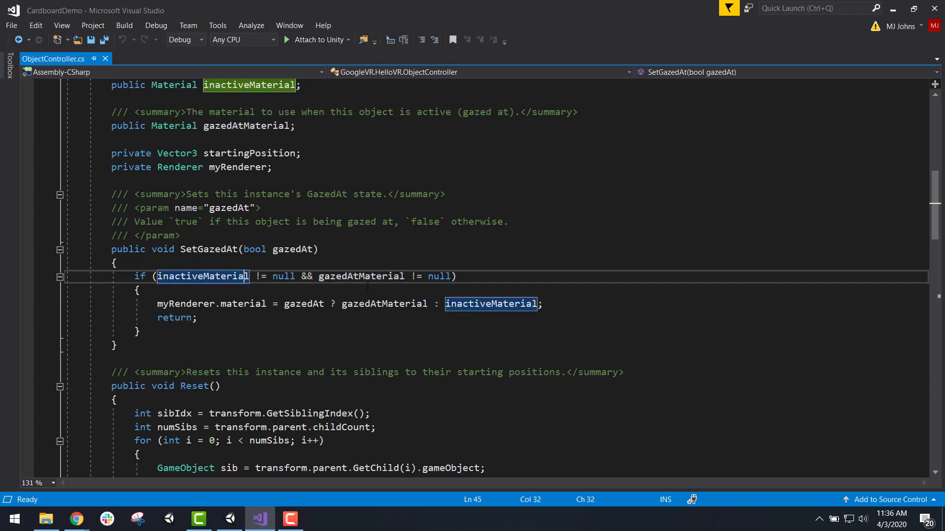
{"action": "left_click", "coordinate": [371, 276]}
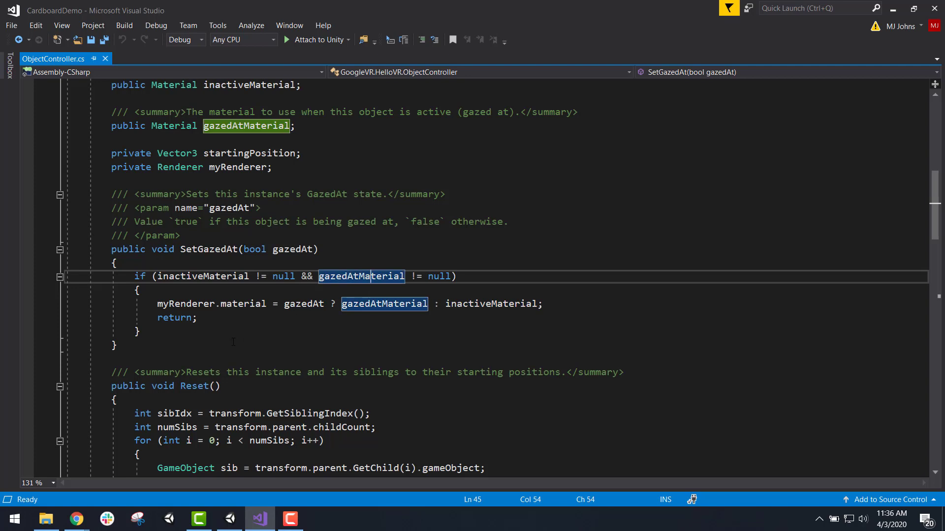
- Examine the line in SetGazedAt that assigns myRenderer.material from gazedAtMaterial or inactiveMaterial depending on gazedAt
{"action": "left_click", "coordinate": [198, 304]}
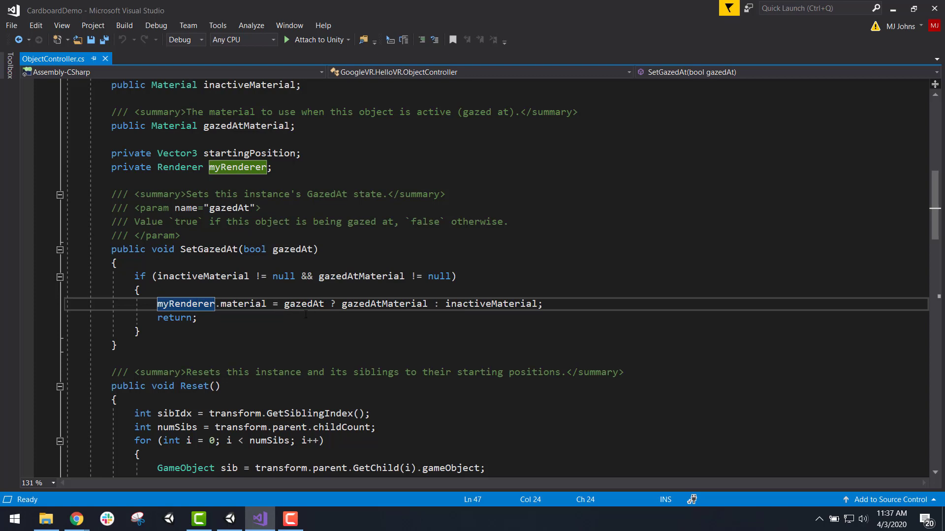
{"action": "left_click", "coordinate": [258, 307]}
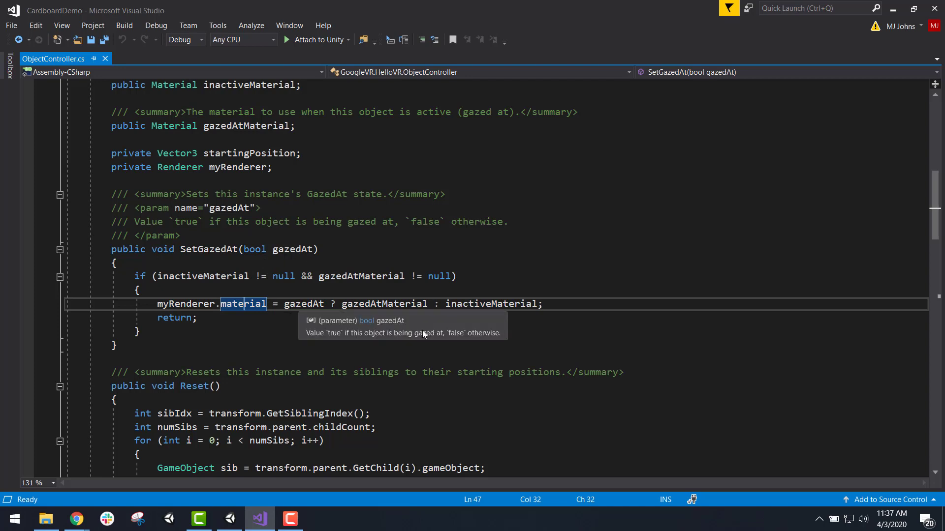
{"action": "left_click", "coordinate": [394, 305]}
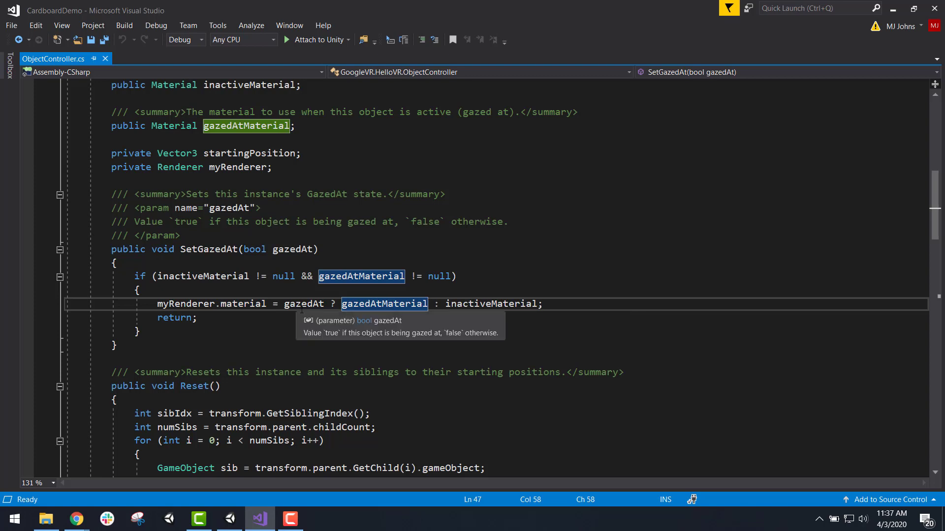
{"action": "left_click", "coordinate": [486, 304]}
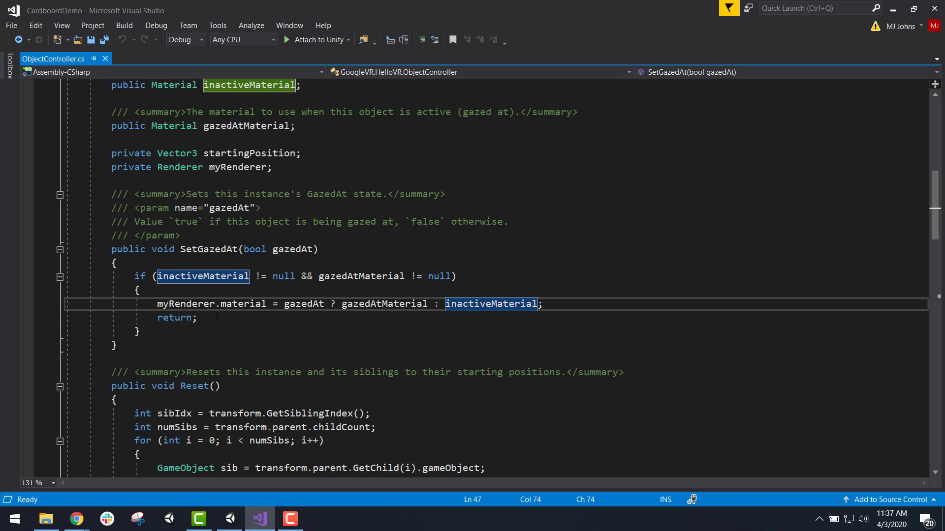
{"action": "left_click", "coordinate": [295, 304]}
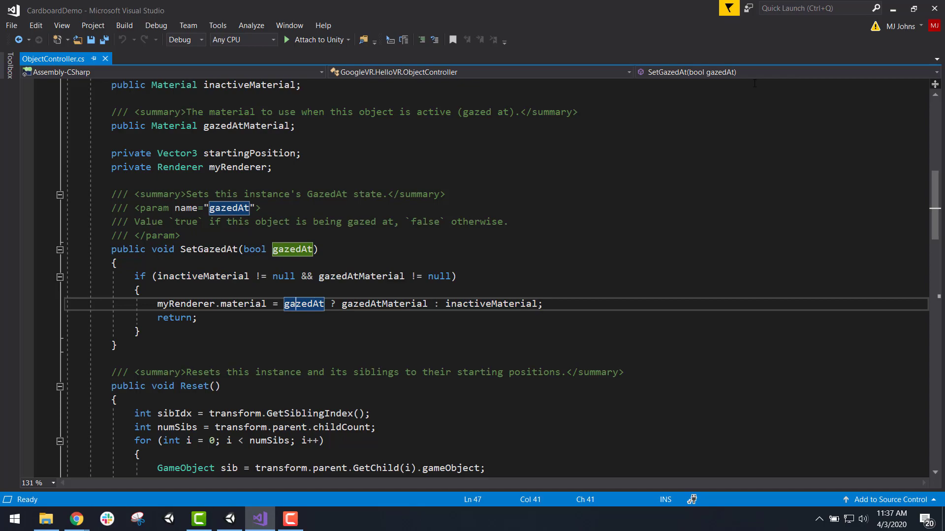
- Return to Unity and run the HelloVR scene twice, testing how the Icosahedron reacts to gazing at it and away
{"action": "left_click", "coordinate": [893, 10]}
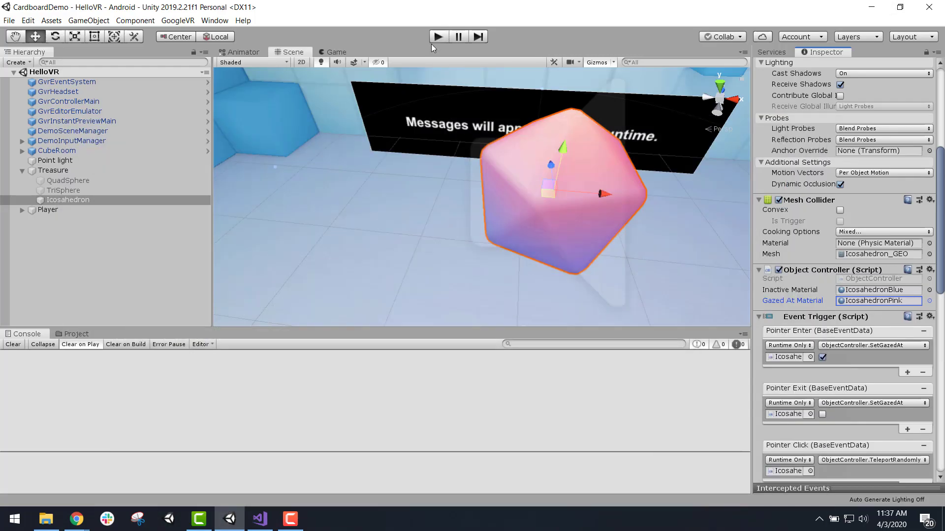
{"action": "left_click", "coordinate": [438, 37]}
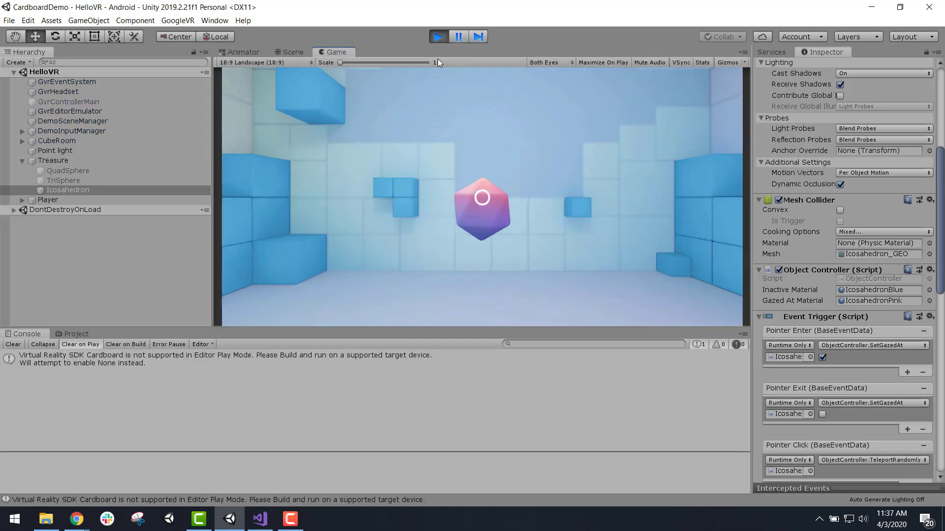
{"action": "key", "text": "alt"}
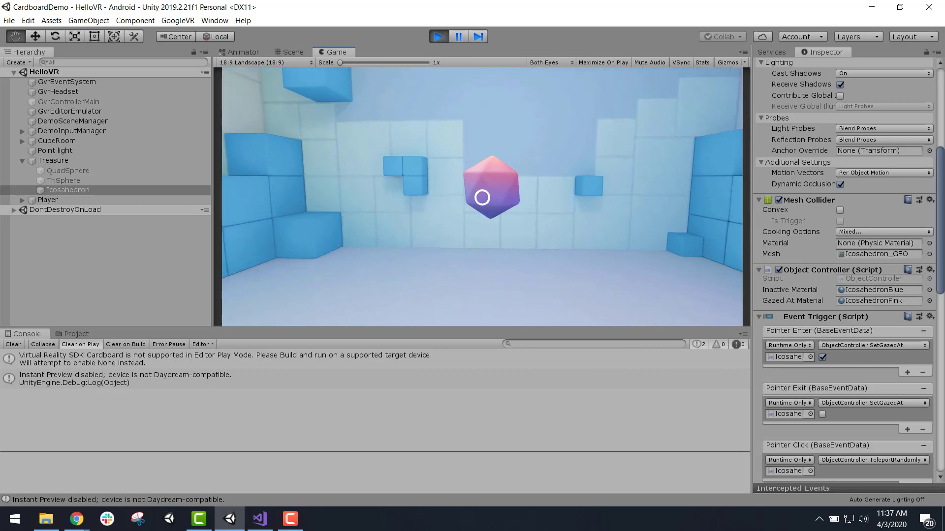
{"action": "left_click", "coordinate": [437, 37]}
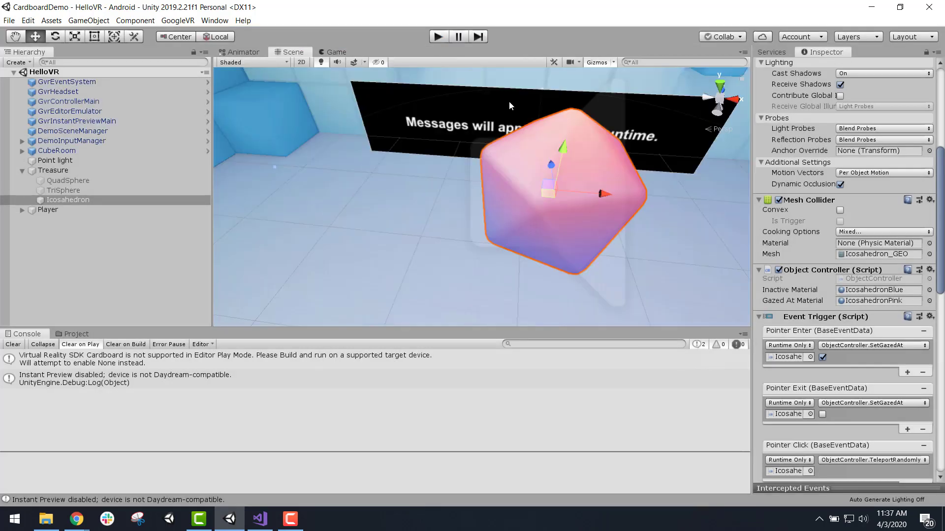
{"action": "left_click", "coordinate": [438, 37]}
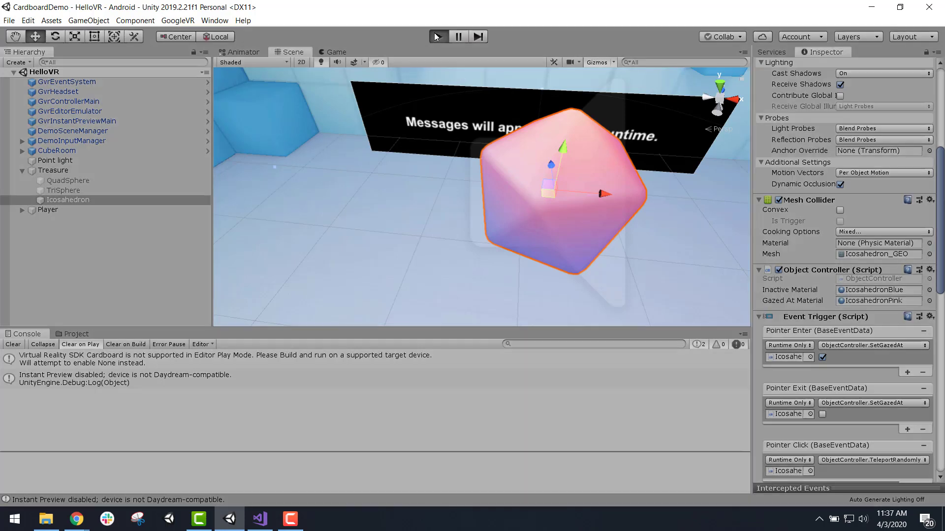
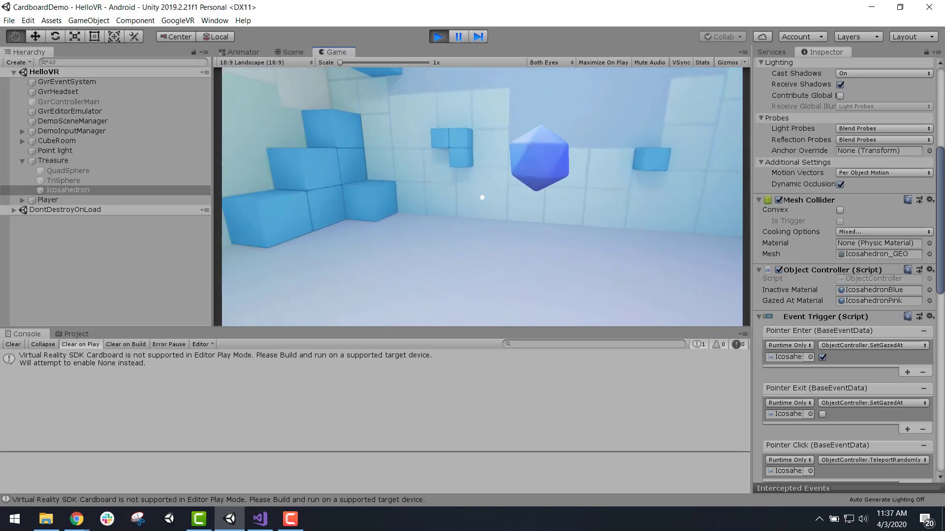
{"action": "left_click", "coordinate": [438, 37]}
- Open the project's root Assets folder and review the Icosahedron's Object Controller and Event Trigger components
{"action": "left_click", "coordinate": [74, 333]}
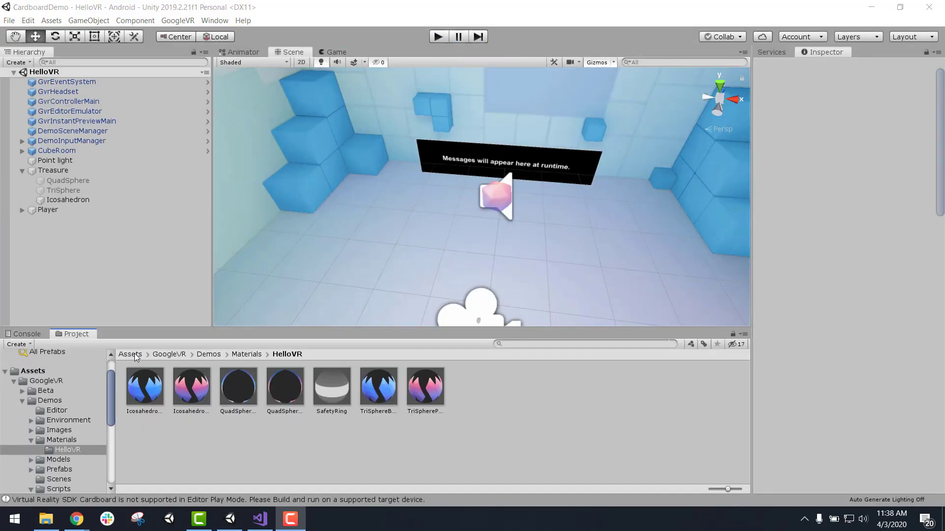
{"action": "left_click", "coordinate": [132, 354]}
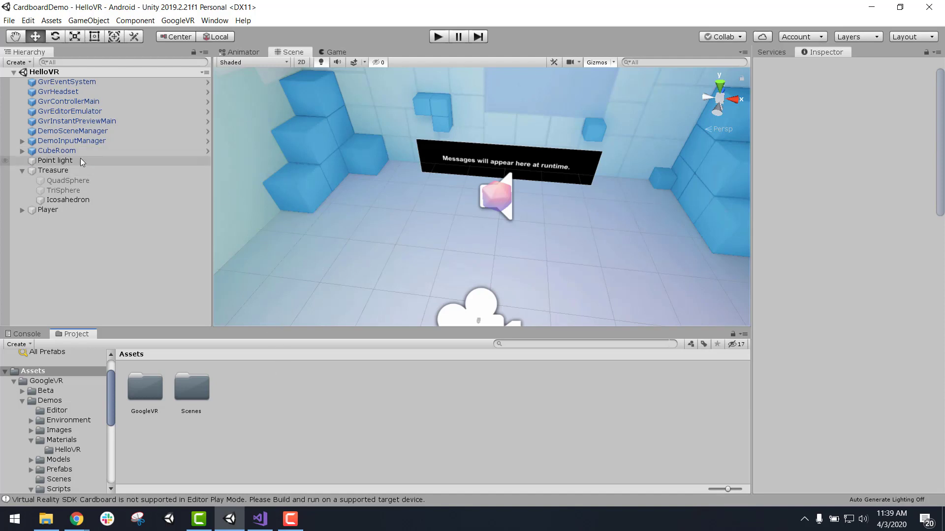
{"action": "left_click", "coordinate": [74, 200]}
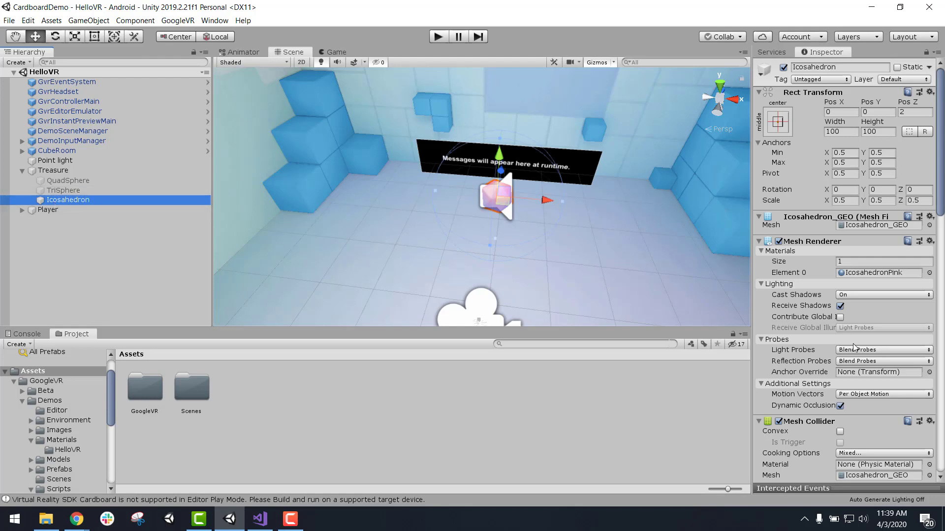
{"action": "scroll", "coordinate": [864, 353], "scroll_direction": "down", "scroll_amount": 8}
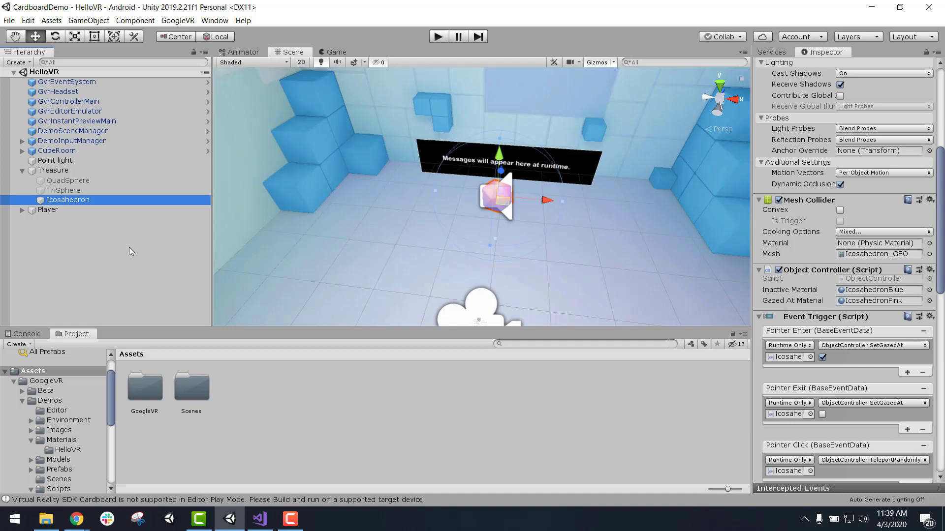
{"action": "left_click", "coordinate": [81, 263]}
{"action": "right_click", "coordinate": [280, 398]}
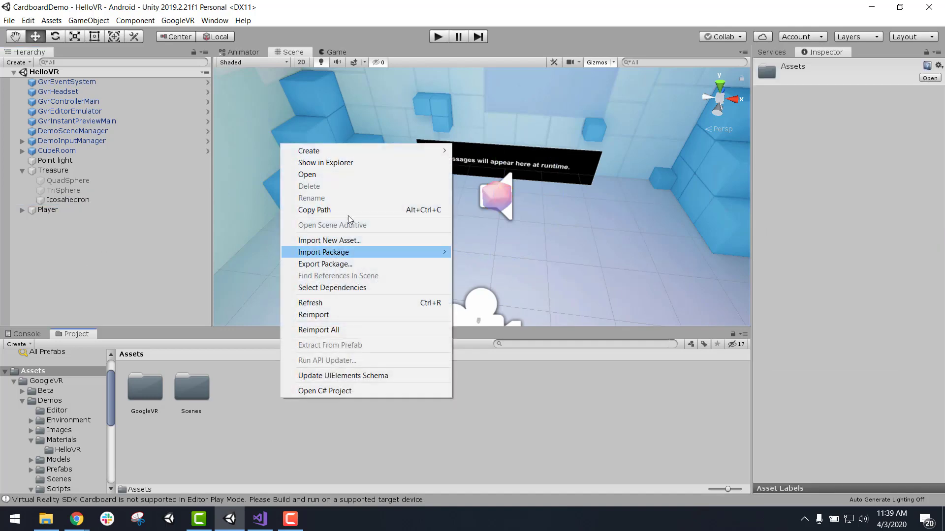
{"action": "mouse_move", "coordinate": [380, 145]}
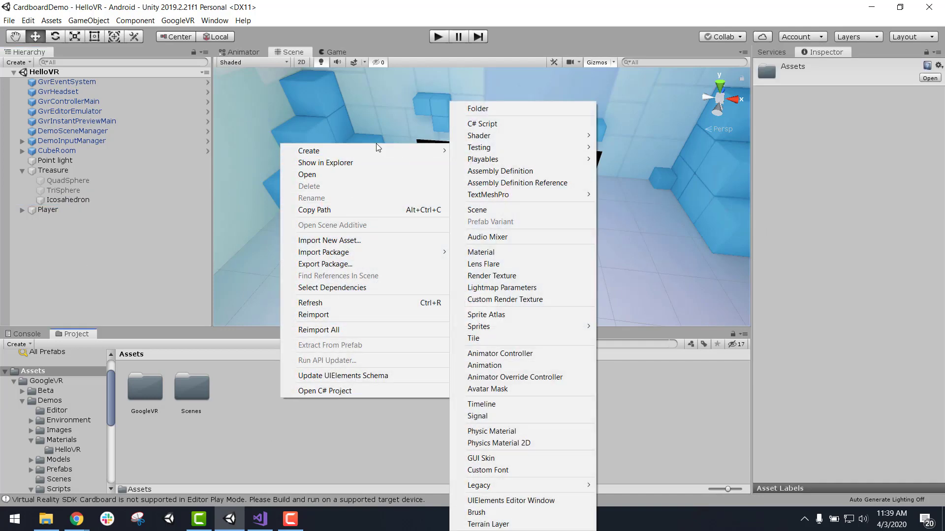
{"action": "left_click", "coordinate": [55, 238]}
- Expand the Player object and inspect the components on its Main Camera
{"action": "left_click", "coordinate": [22, 211]}
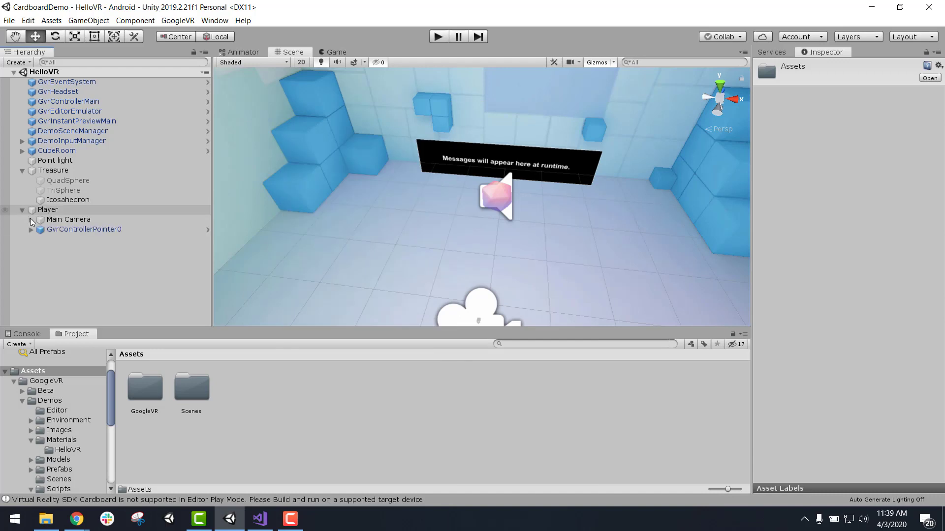
{"action": "left_click", "coordinate": [54, 219]}
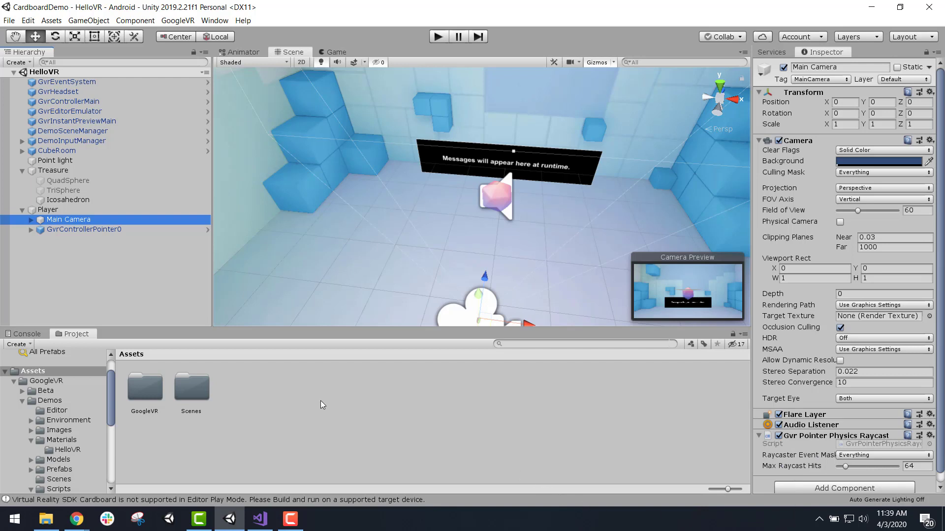
{"action": "left_click", "coordinate": [278, 419]}
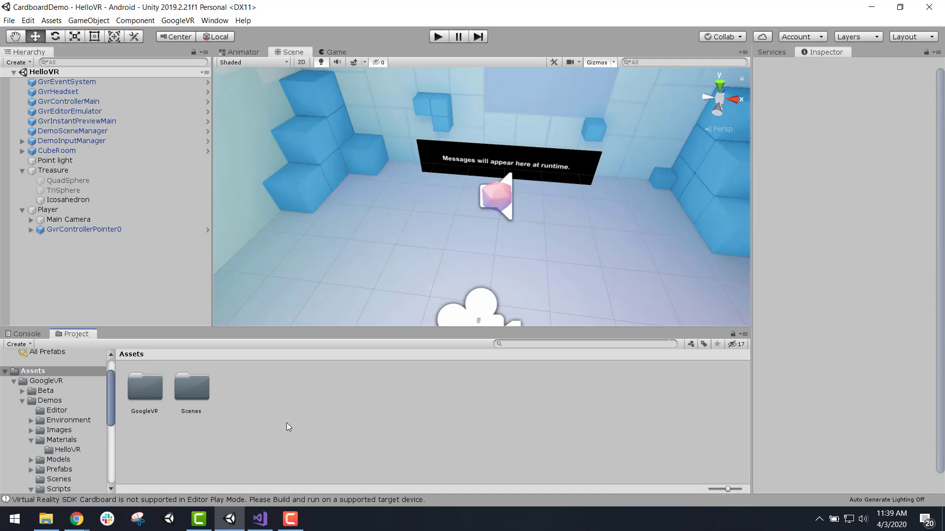
- Create a C# script named teleporter in the root Assets folder
{"action": "right_click", "coordinate": [277, 421]}
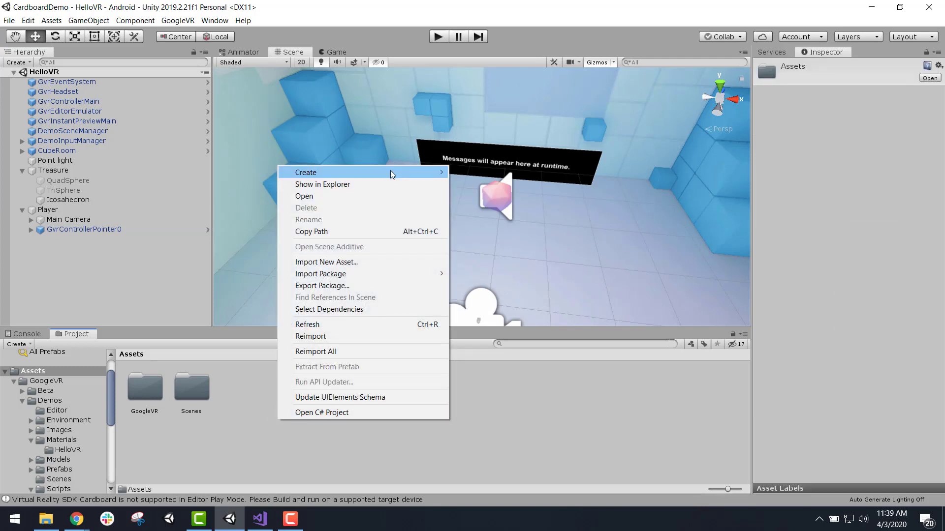
{"action": "mouse_move", "coordinate": [391, 170]}
{"action": "left_click", "coordinate": [493, 127]}
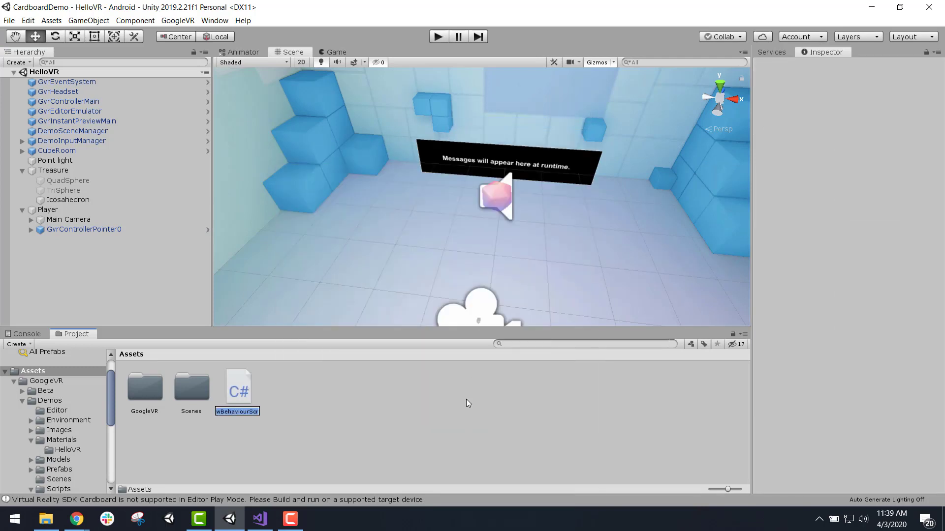
{"action": "type", "text": "teleporter"}
{"action": "key", "text": "Return"}
{"action": "left_click", "coordinate": [432, 416]}
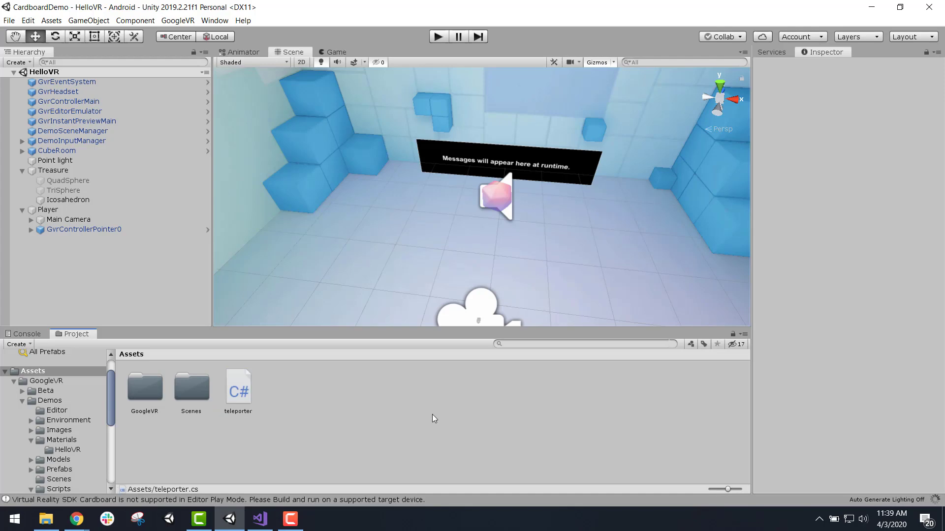
{"action": "key", "text": "alt+Tab"}
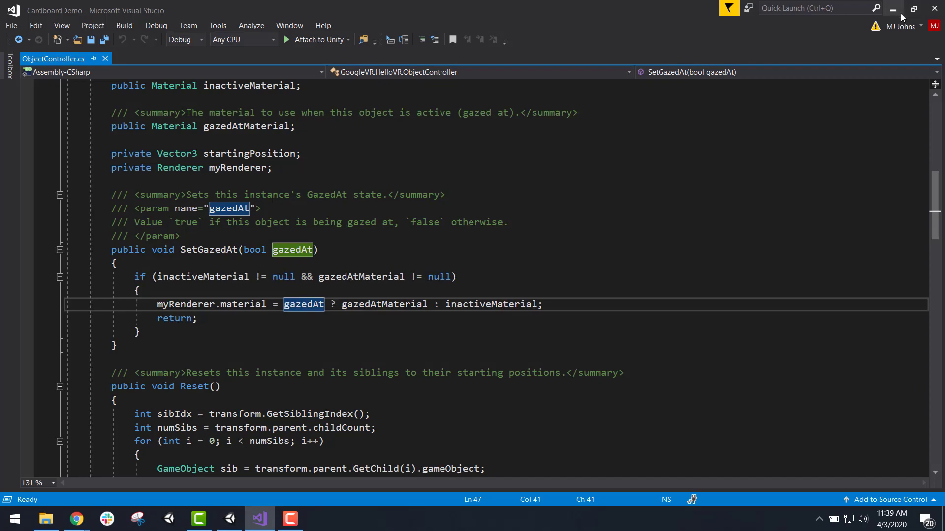
{"action": "left_click", "coordinate": [900, 13]}
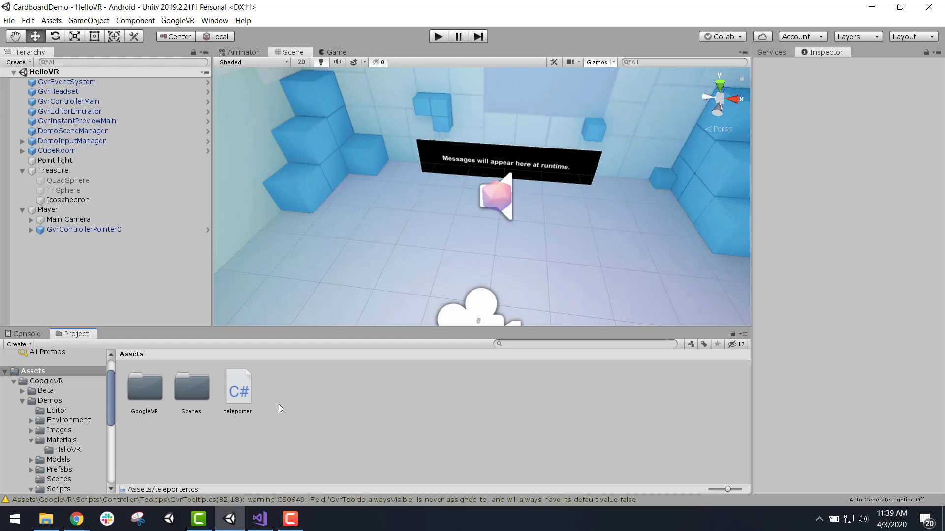
{"action": "right_click_drag", "start_coordinate": [372, 222], "coordinate": [374, 277]}
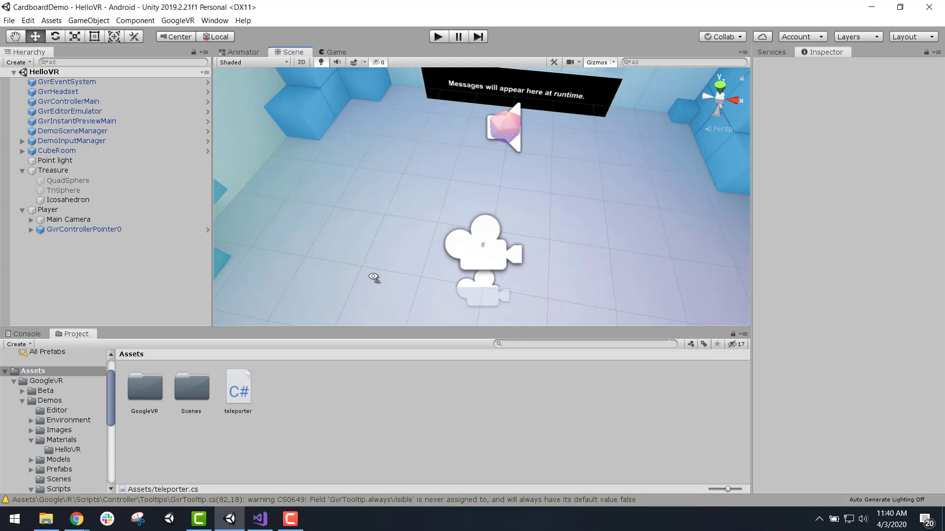
{"action": "right_click_drag", "start_coordinate": [374, 277], "coordinate": [331, 214]}
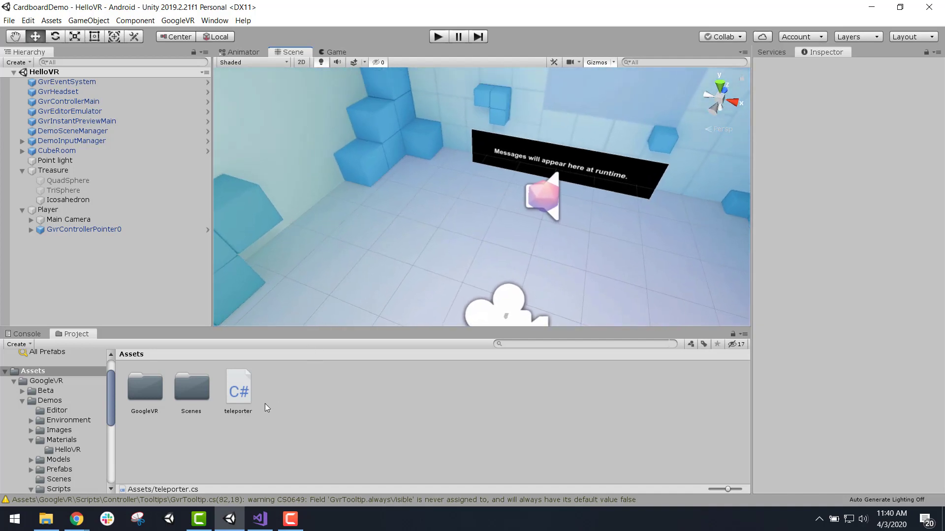
- Preview the template code of the teleporter script
{"action": "left_click", "coordinate": [240, 391]}
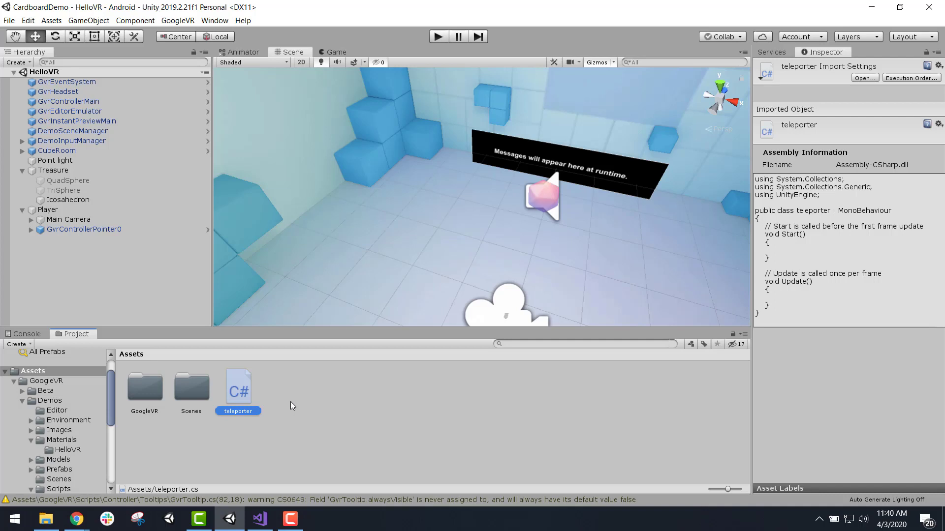
{"action": "left_click", "coordinate": [290, 402]}
- Add a 3D cube to the scene and move it beside the player camera at about X -3.53, Y 0, Z 1.54
{"action": "left_click", "coordinate": [136, 20]}
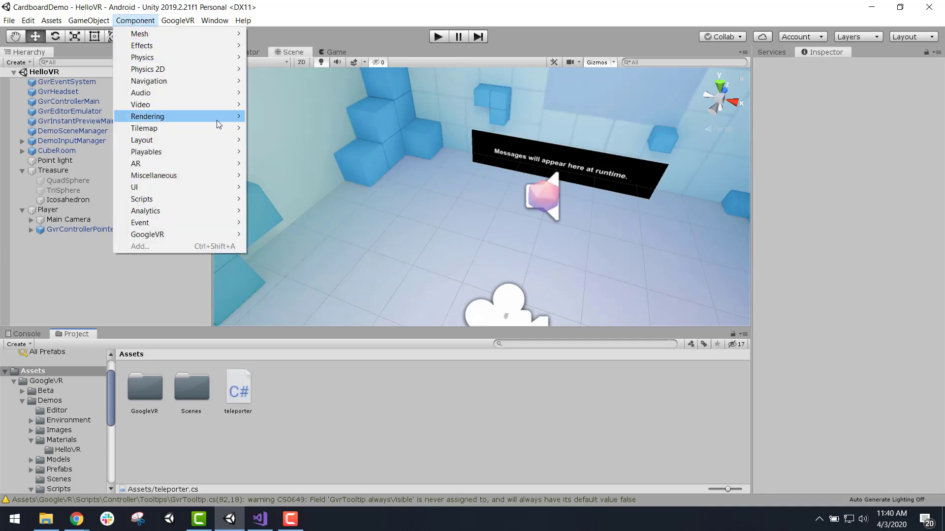
{"action": "mouse_move", "coordinate": [88, 20]}
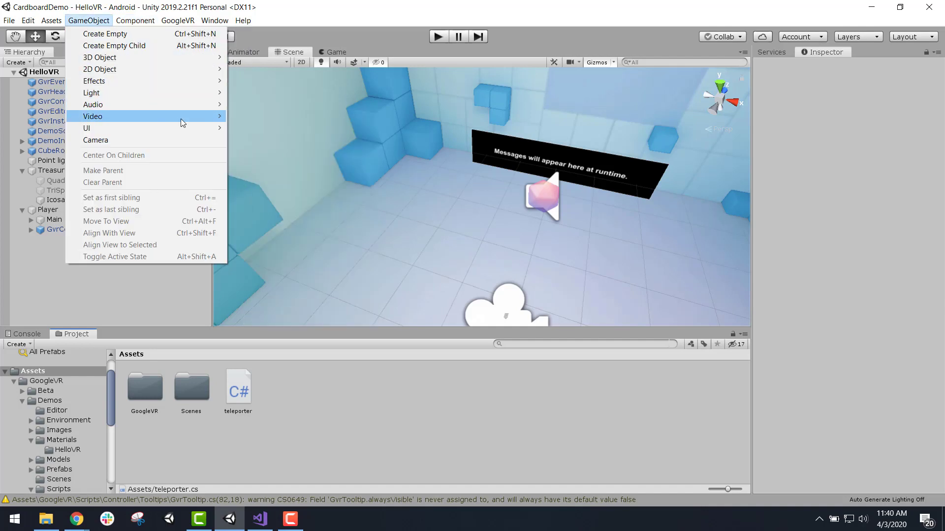
{"action": "mouse_move", "coordinate": [190, 58]}
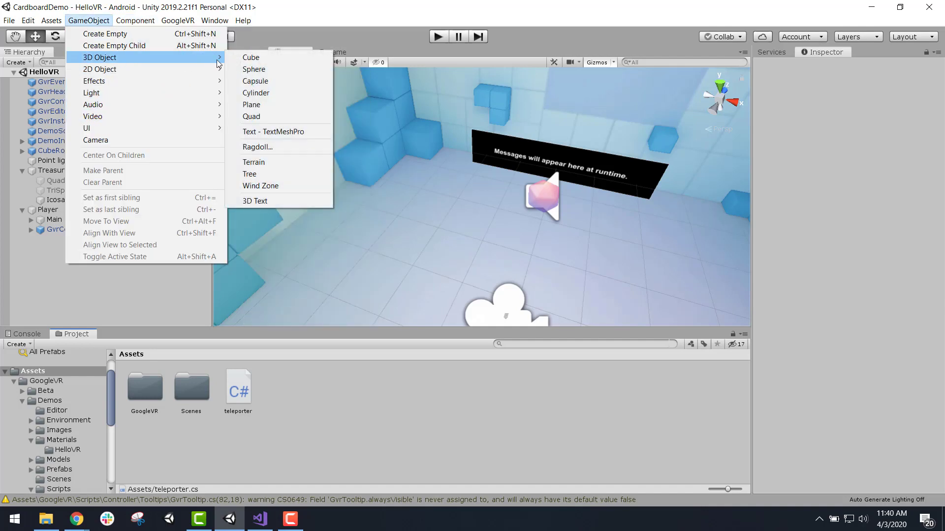
{"action": "left_click", "coordinate": [238, 57]}
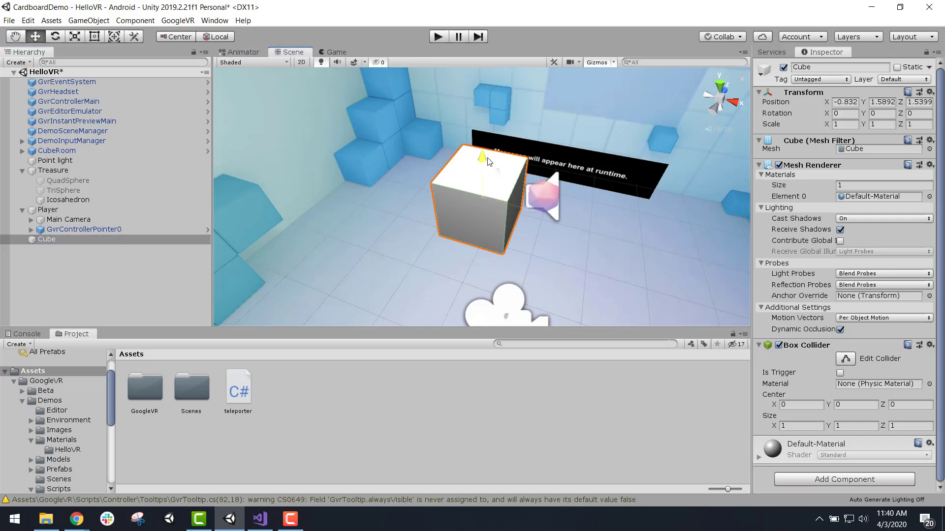
{"action": "left_click_drag", "start_coordinate": [488, 162], "coordinate": [395, 244]}
{"action": "left_click_drag", "start_coordinate": [453, 247], "coordinate": [445, 173], "text": "alt"}
{"action": "middle_click_drag", "start_coordinate": [445, 173], "coordinate": [462, 162]}
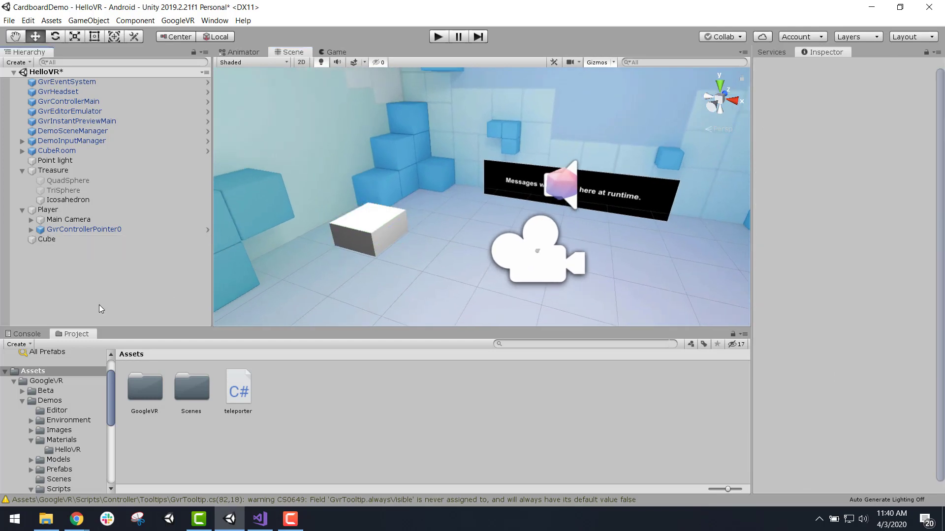
- Attach the teleporter script to the Cube and check it among the object's components
{"action": "left_click", "coordinate": [64, 238]}
{"action": "left_click_drag", "start_coordinate": [244, 397], "coordinate": [77, 242]}
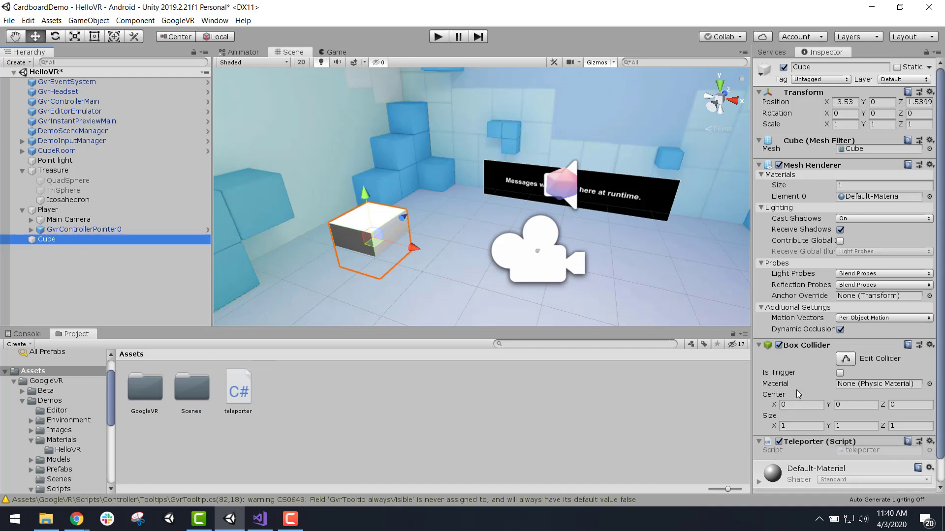
{"action": "scroll", "coordinate": [825, 370], "scroll_direction": "down", "scroll_amount": 2}
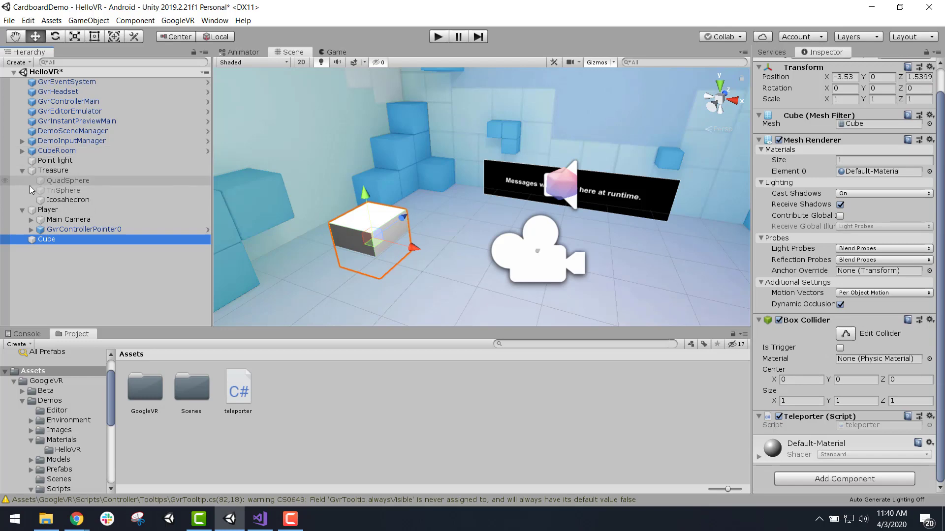
- Examine the Icosahedron's Mesh Collider, Object Controller and Event Trigger entries as a reference for the Cube
{"action": "left_click", "coordinate": [65, 201]}
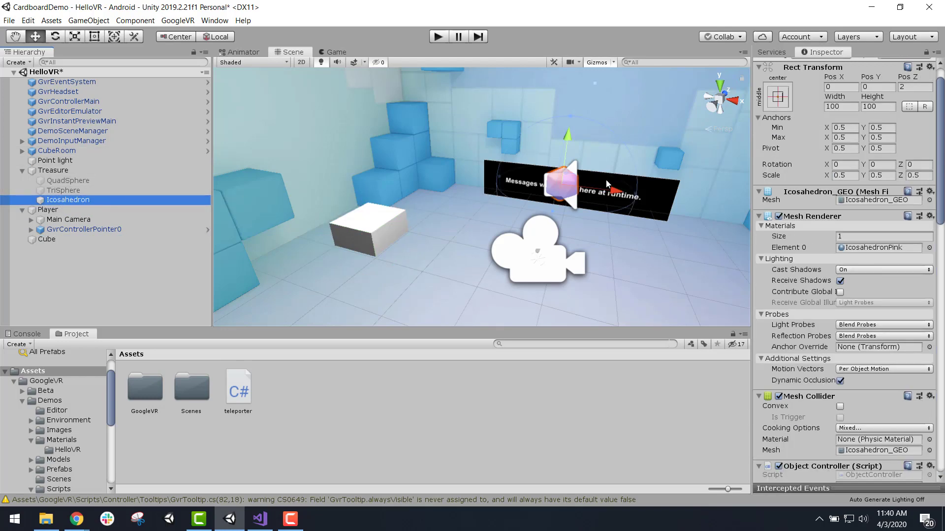
{"action": "scroll", "coordinate": [610, 182], "scroll_direction": "up", "scroll_amount": 1}
{"action": "scroll", "coordinate": [763, 314], "scroll_direction": "down", "scroll_amount": 5}
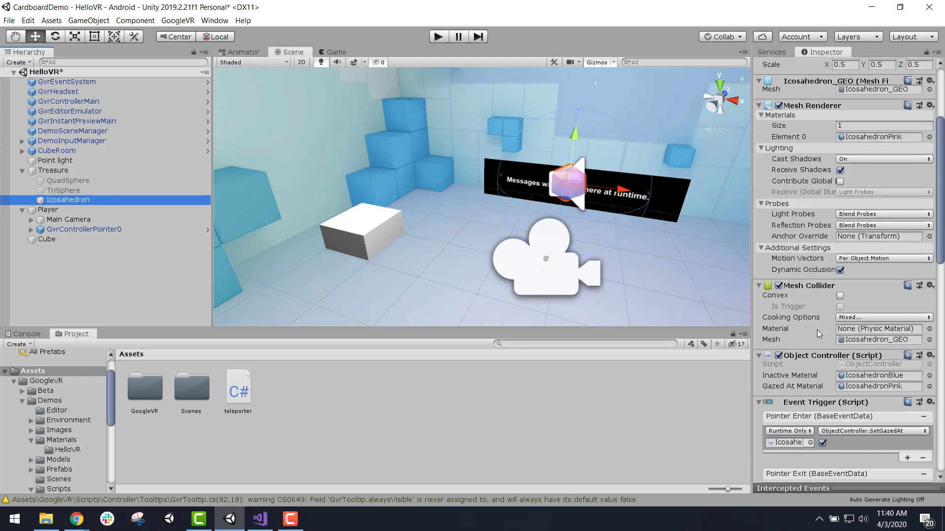
{"action": "scroll", "coordinate": [815, 328], "scroll_direction": "down", "scroll_amount": 10}
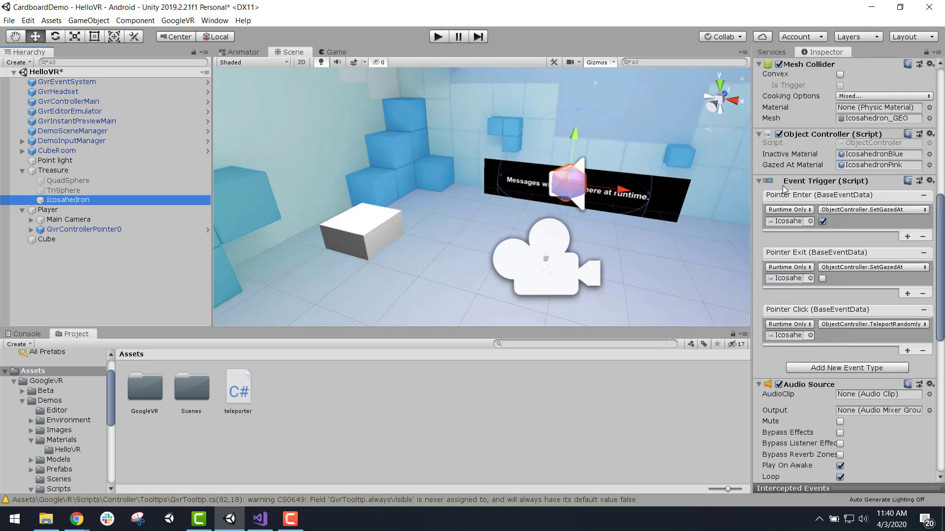
{"action": "scroll", "coordinate": [842, 197], "scroll_direction": "up", "scroll_amount": 10}
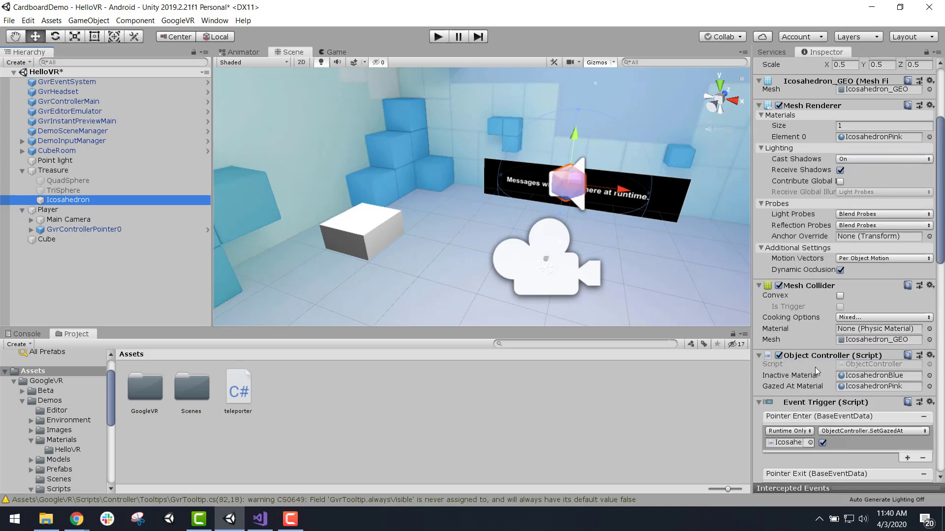
{"action": "scroll", "coordinate": [815, 367], "scroll_direction": "down", "scroll_amount": 5}
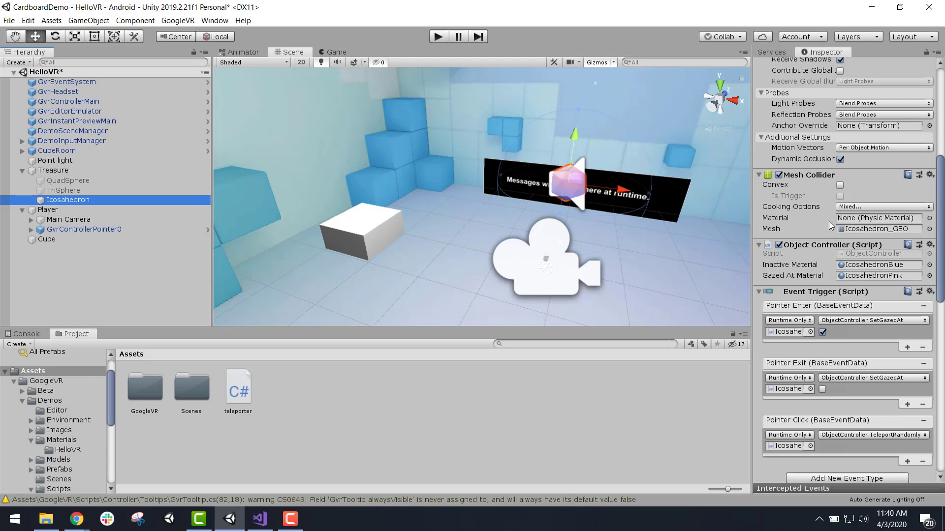
- Compare the Cube's components with the Icosahedron's Object Controller and its Pointer Enter, Pointer Exit and Pointer Click events
{"action": "left_click", "coordinate": [109, 238]}
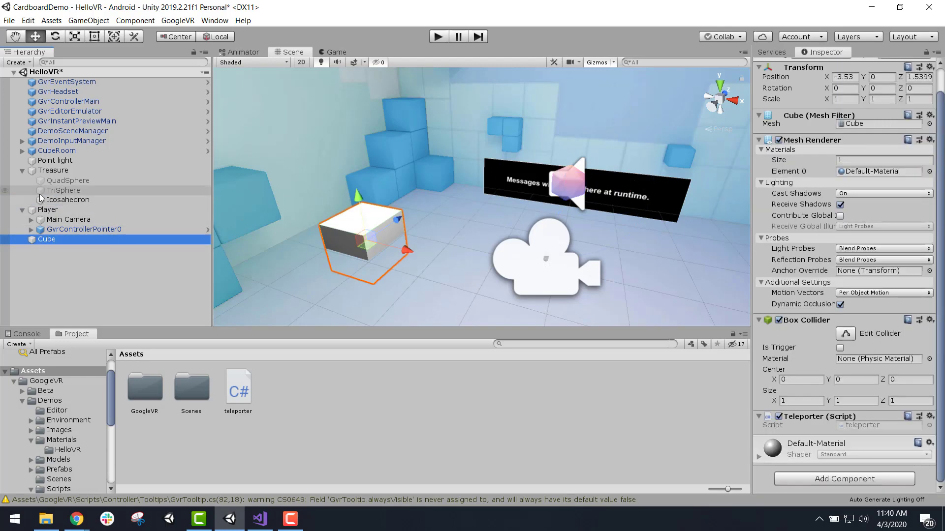
{"action": "left_click", "coordinate": [86, 200]}
{"action": "scroll", "coordinate": [863, 339], "scroll_direction": "down", "scroll_amount": 5}
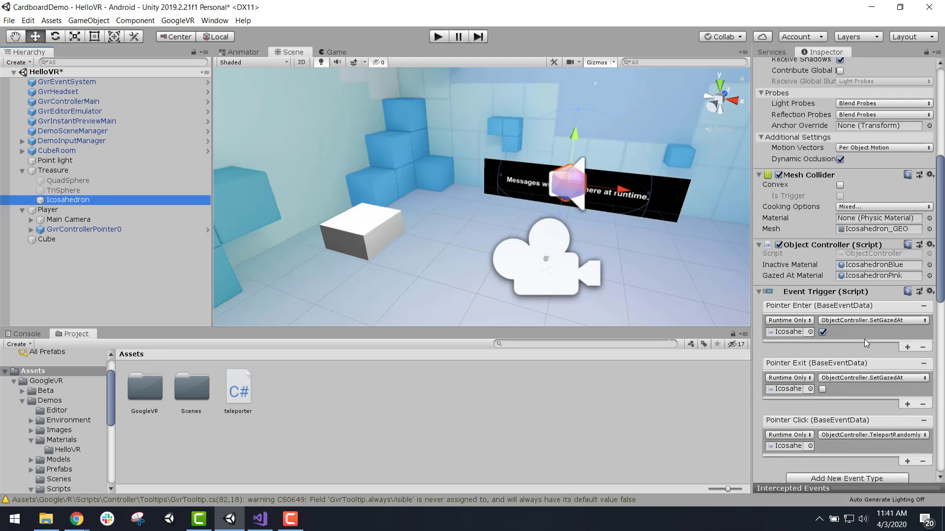
{"action": "scroll", "coordinate": [860, 336], "scroll_direction": "down", "scroll_amount": 3}
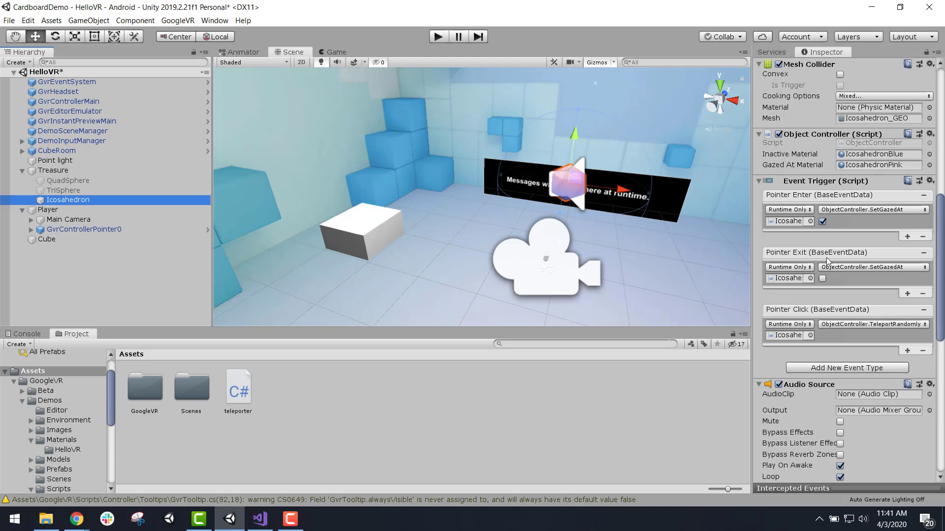
- Add an Event Trigger component to the Cube
{"action": "left_click", "coordinate": [86, 239]}
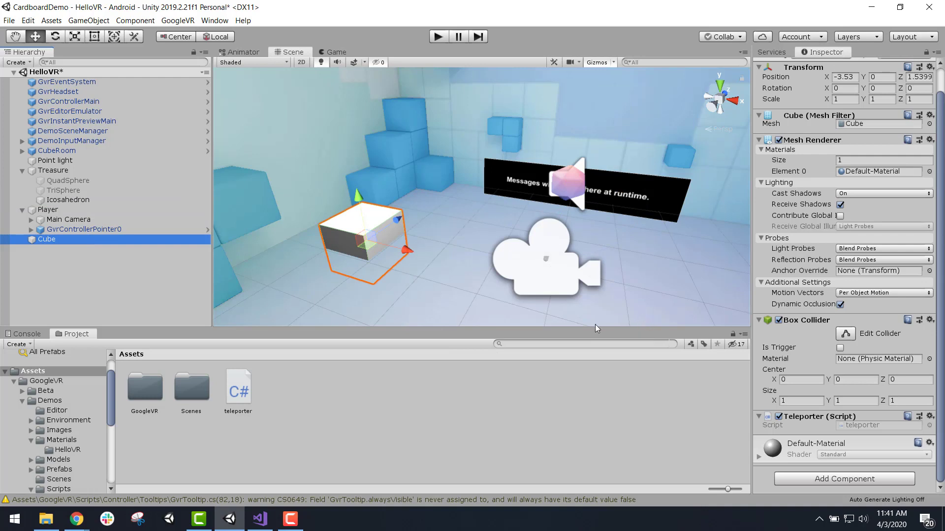
{"action": "left_click", "coordinate": [22, 211]}
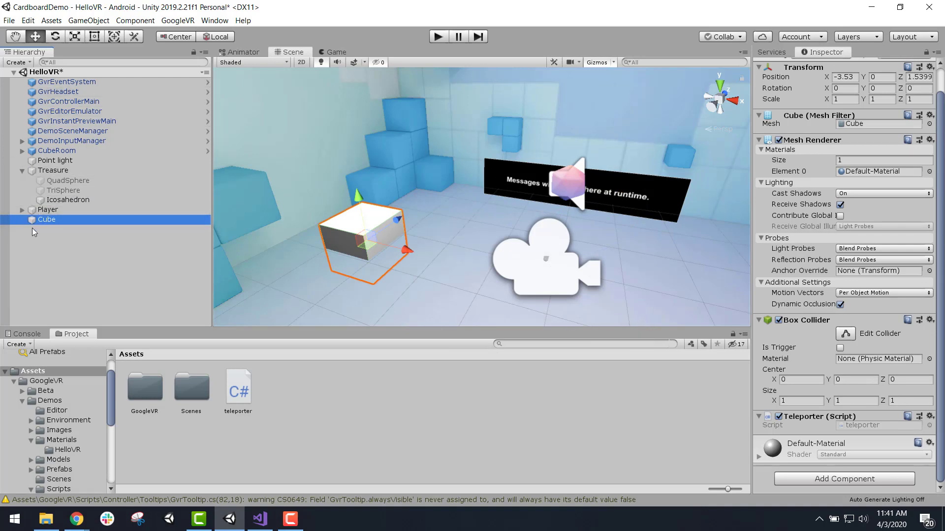
{"action": "left_click", "coordinate": [864, 480]}
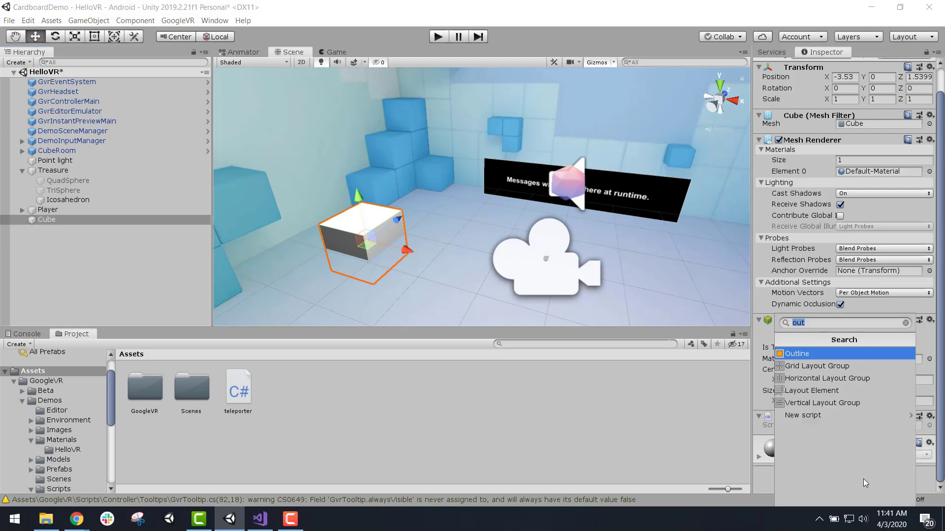
{"action": "type", "text": "even"}
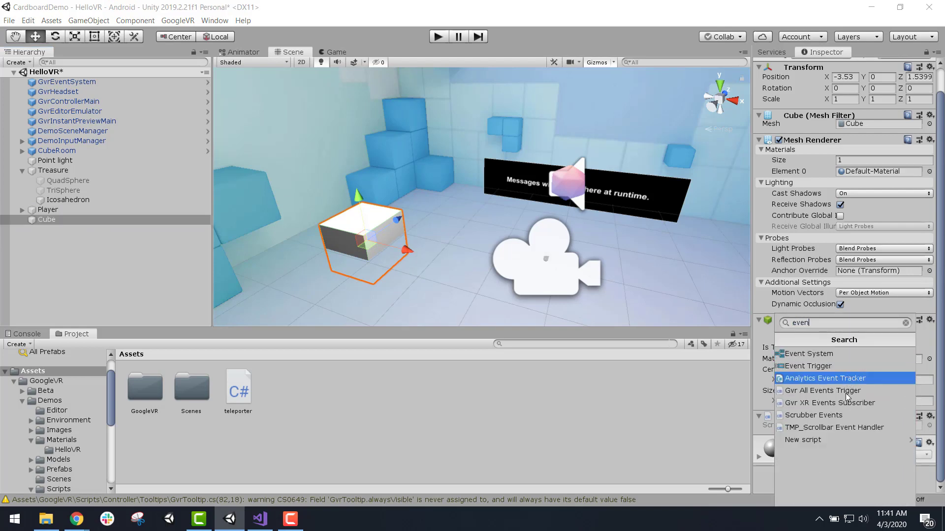
{"action": "left_click", "coordinate": [840, 370]}
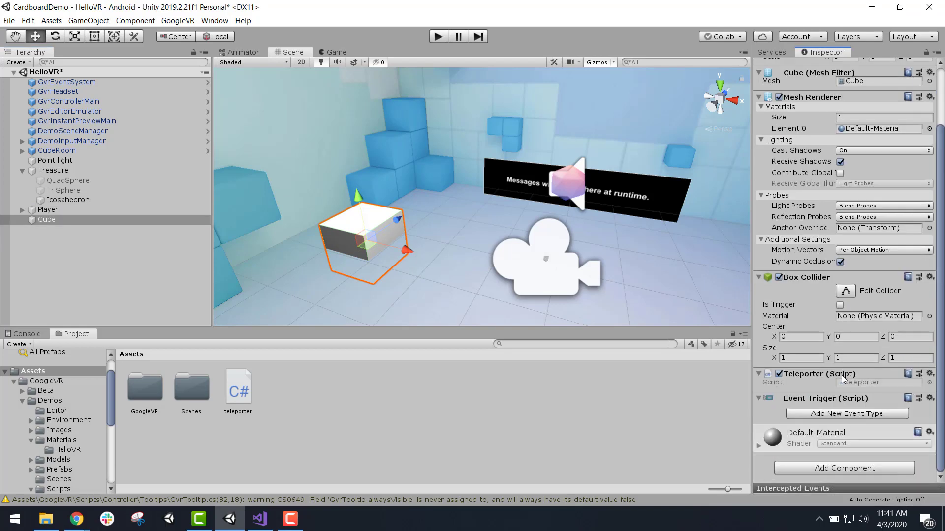
- Add PointerEnter and PointerExit event types to the Cube's Event Trigger
{"action": "left_click", "coordinate": [827, 415]}
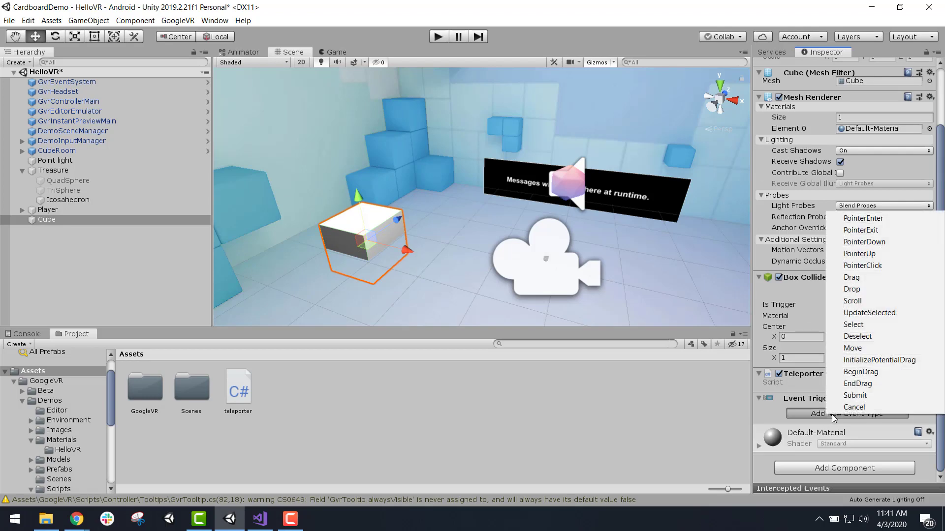
{"action": "left_click", "coordinate": [897, 218]}
{"action": "scroll", "coordinate": [856, 310], "scroll_direction": "down", "scroll_amount": 3}
{"action": "left_click", "coordinate": [852, 414]}
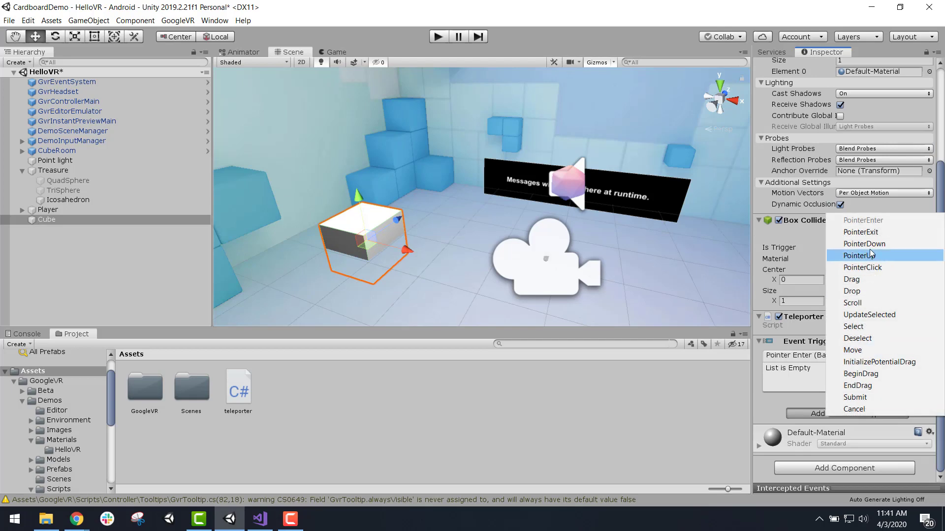
{"action": "left_click", "coordinate": [878, 234]}
{"action": "scroll", "coordinate": [875, 384], "scroll_direction": "down", "scroll_amount": 3}
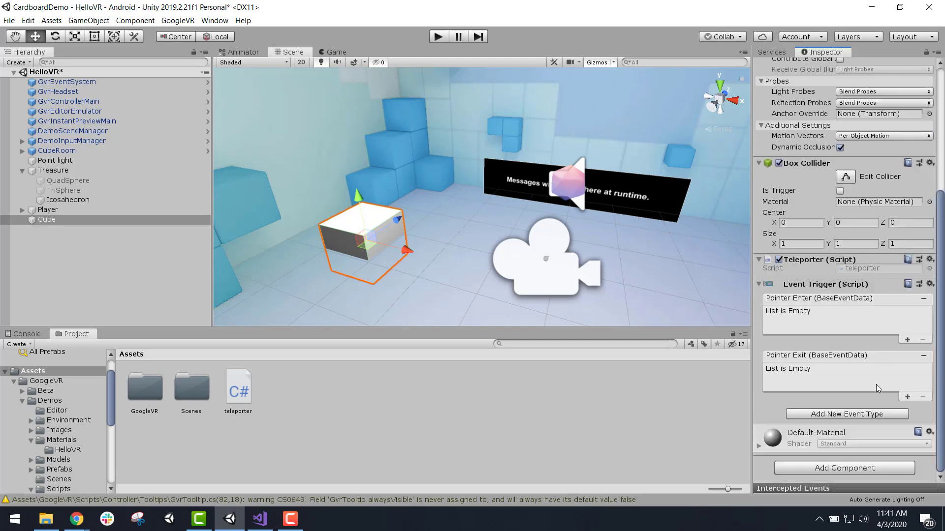
- Add one list entry to both the Pointer Enter and Pointer Exit events and assign the Cube as each entry's target object
{"action": "left_click", "coordinate": [908, 340]}
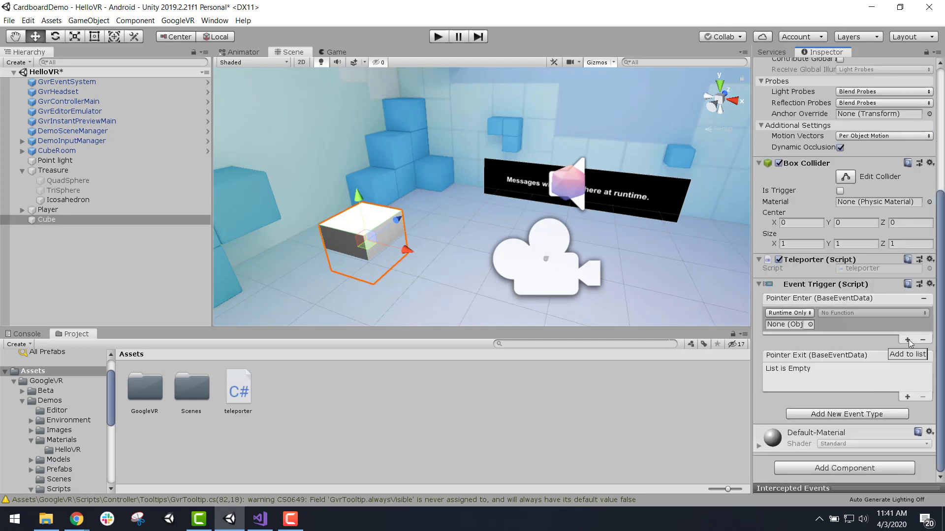
{"action": "left_click", "coordinate": [907, 397]}
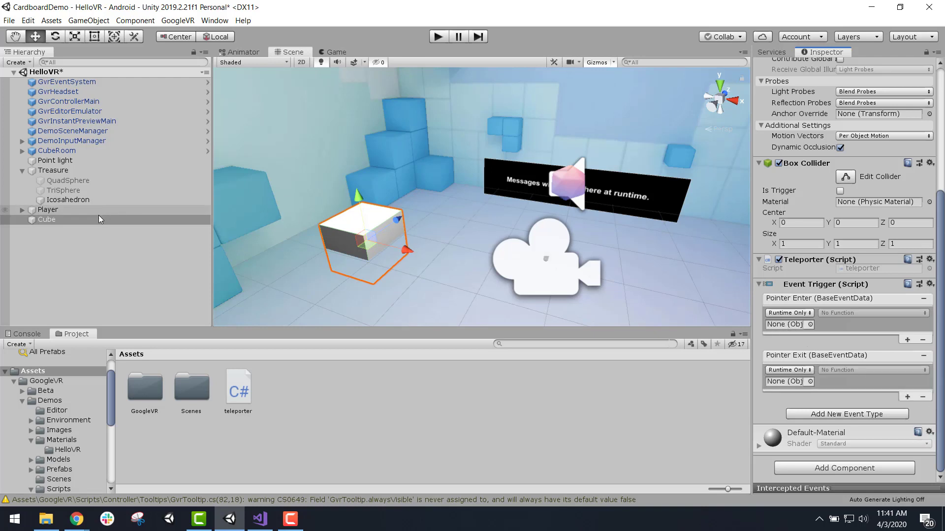
{"action": "left_click_drag", "start_coordinate": [101, 220], "coordinate": [794, 331]}
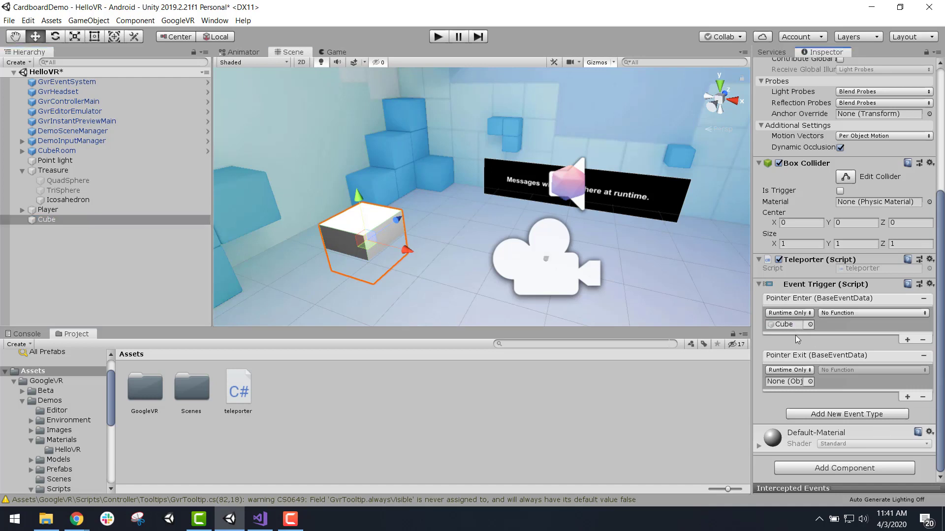
{"action": "left_click_drag", "start_coordinate": [78, 222], "coordinate": [786, 382]}
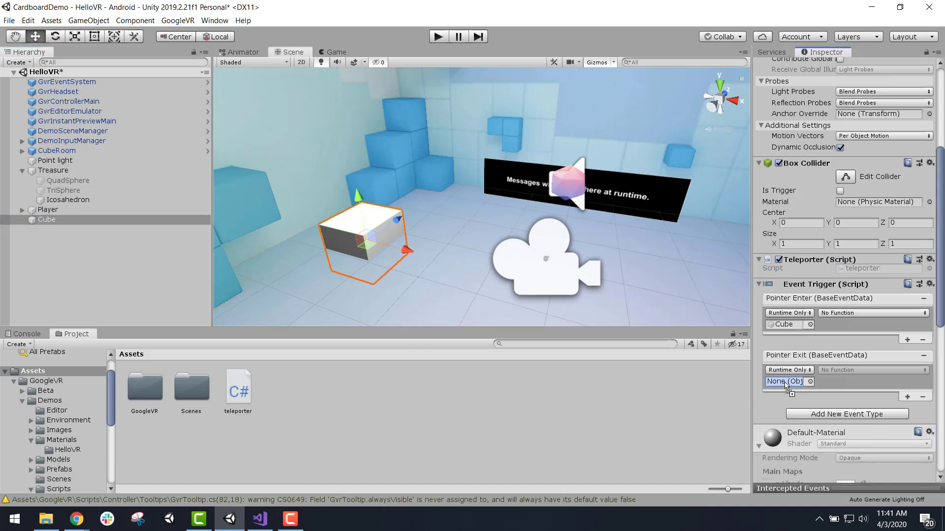
- Check which teleporter script functions can be chosen for the Cube's Pointer Enter event
{"action": "left_click", "coordinate": [854, 315]}
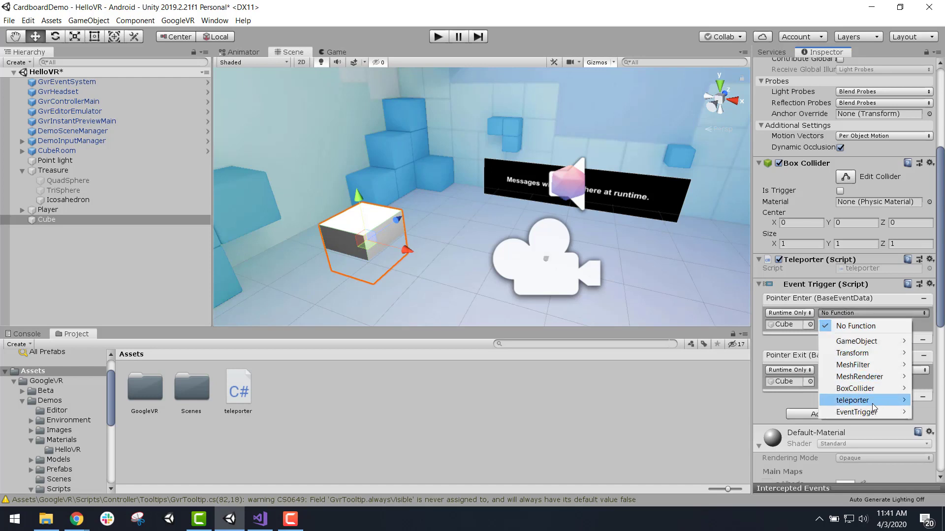
{"action": "mouse_move", "coordinate": [872, 404]}
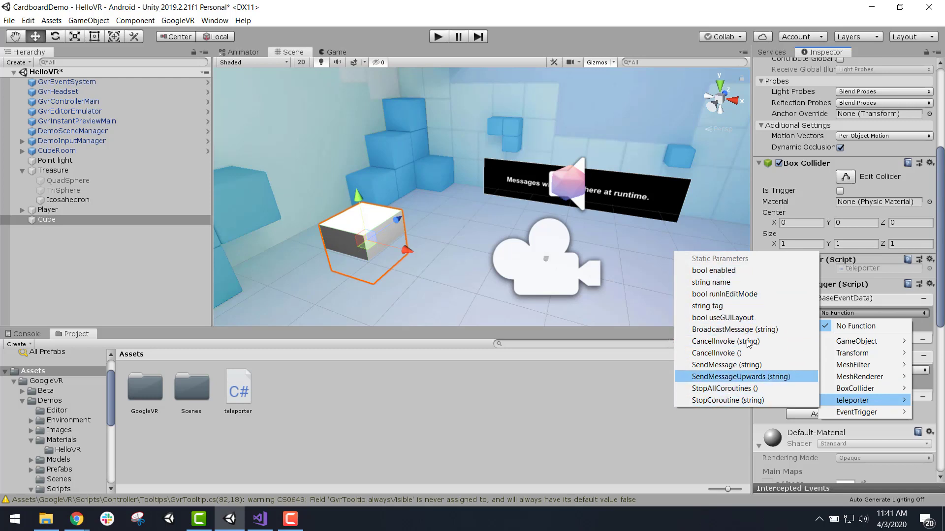
{"action": "left_click", "coordinate": [572, 409]}
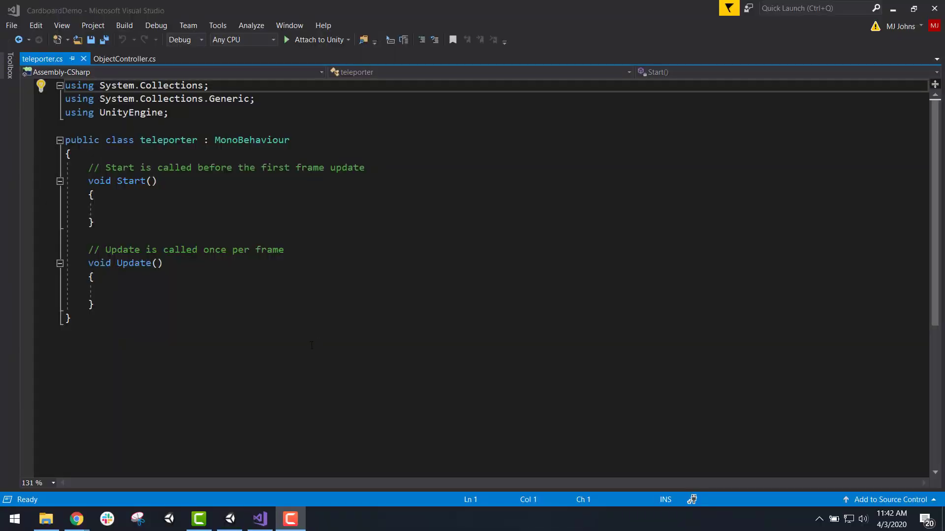
- Switch to Visual Studio and delete the Start method with its comment from teleporter.cs, leaving a blank line for new code
{"action": "left_click_drag", "start_coordinate": [123, 297], "coordinate": [104, 277]}
{"action": "left_click", "coordinate": [113, 294]}
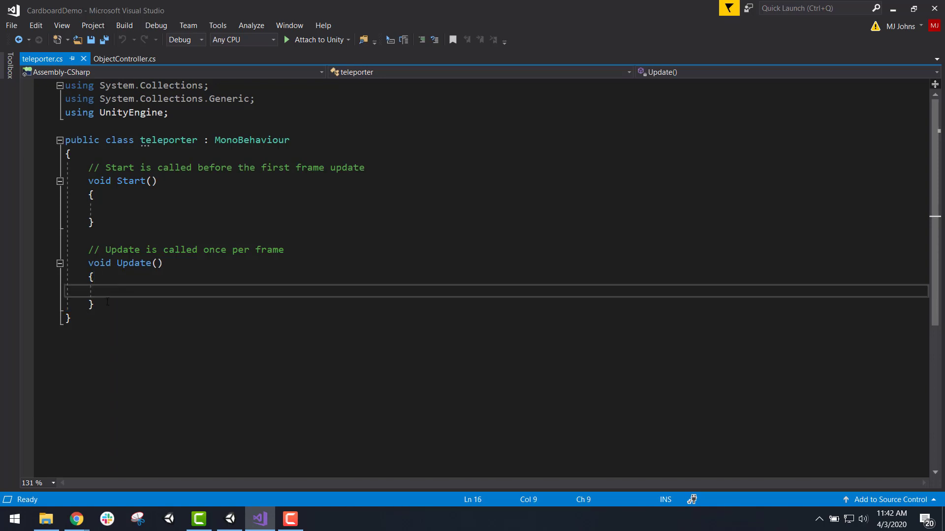
{"action": "left_click_drag", "start_coordinate": [94, 222], "coordinate": [88, 168]}
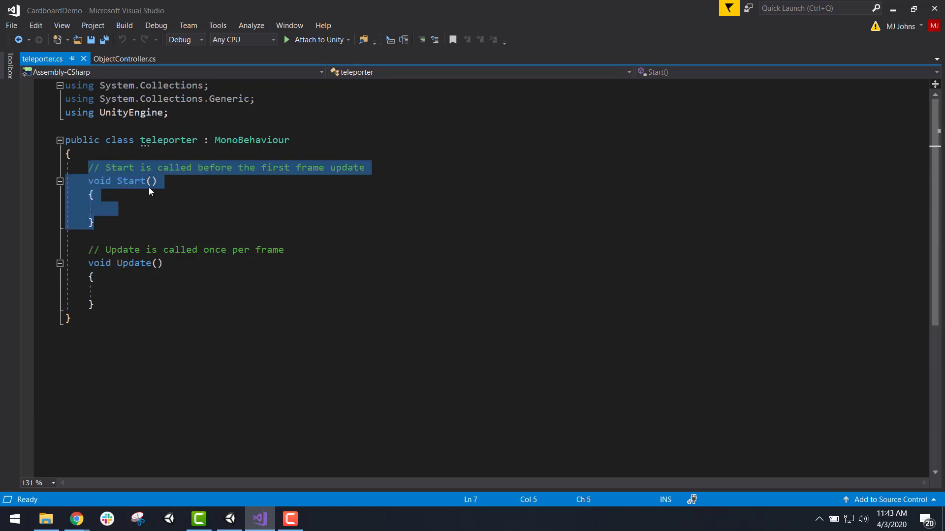
{"action": "key", "text": "BackSpace"}
{"action": "key", "text": "Return"}
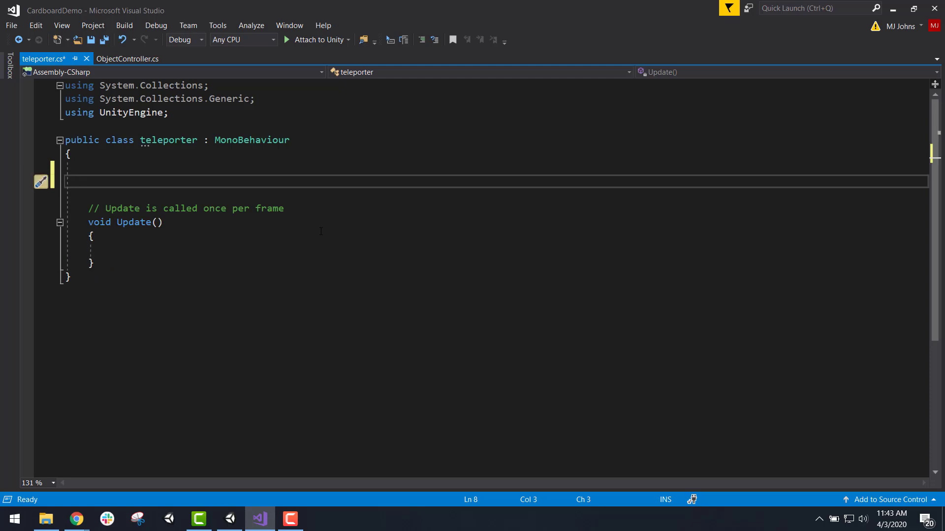
- Write an empty public void method GazeAt(bool gazing) above Update in the teleporter class
{"action": "type", "text": "pub"}
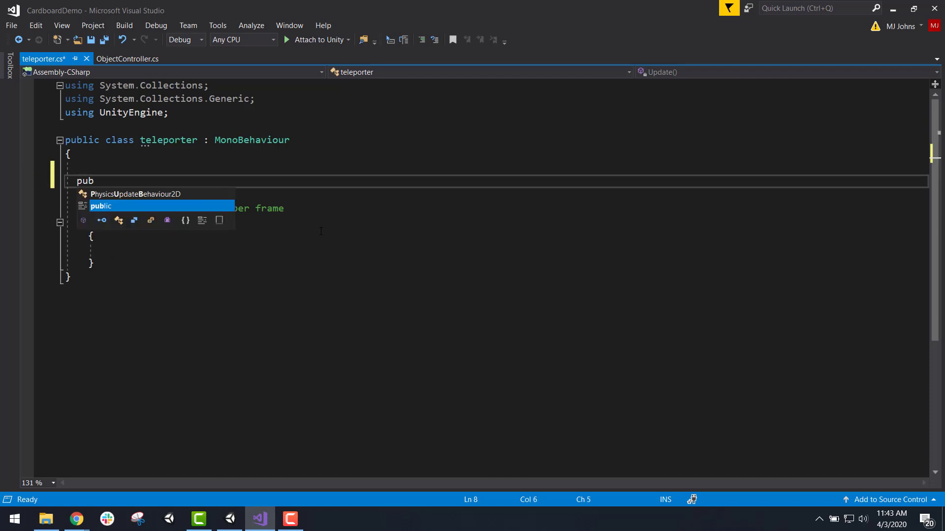
{"action": "key", "text": "Tab"}
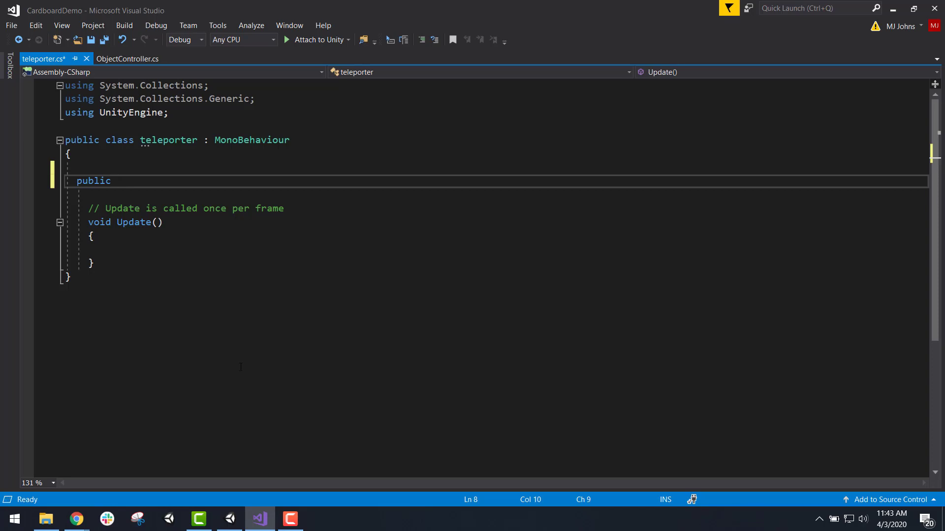
{"action": "type", "text": "void ga"}
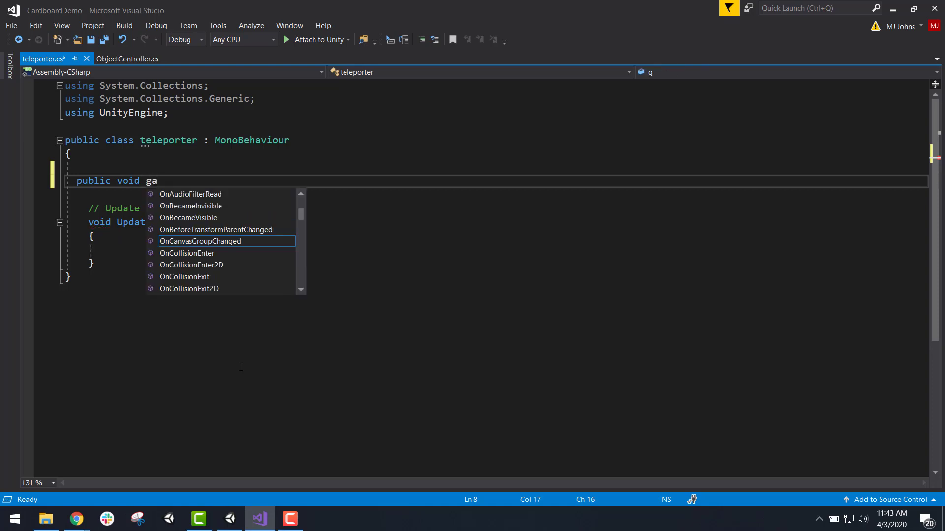
{"action": "key", "text": "BackSpace"}
{"action": "key", "text": "BackSpace"}
{"action": "type", "text": "GazeAt"}
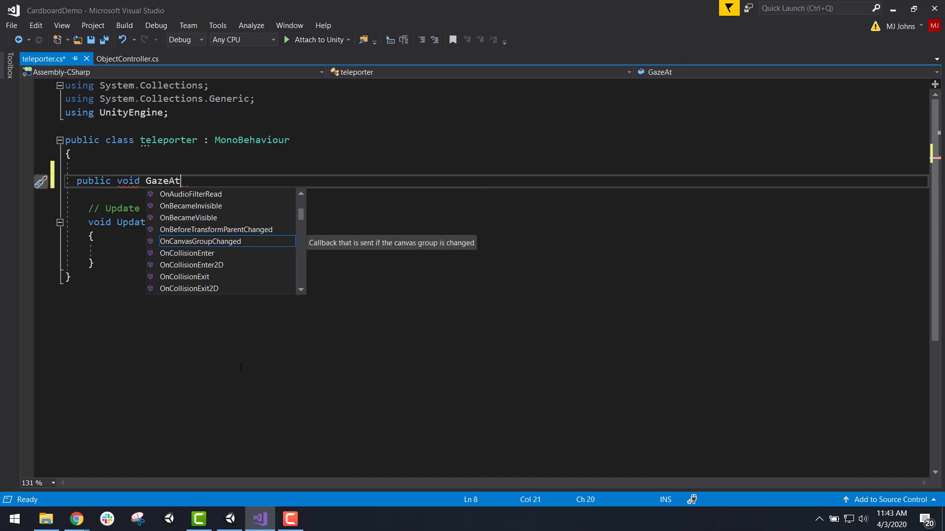
{"action": "type", "text": "(bool"}
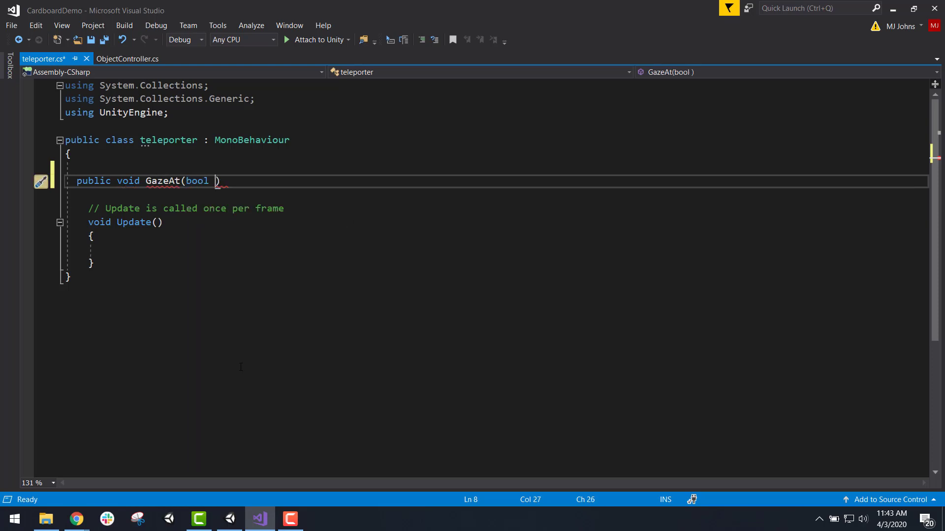
{"action": "type", "text": " gazing"}
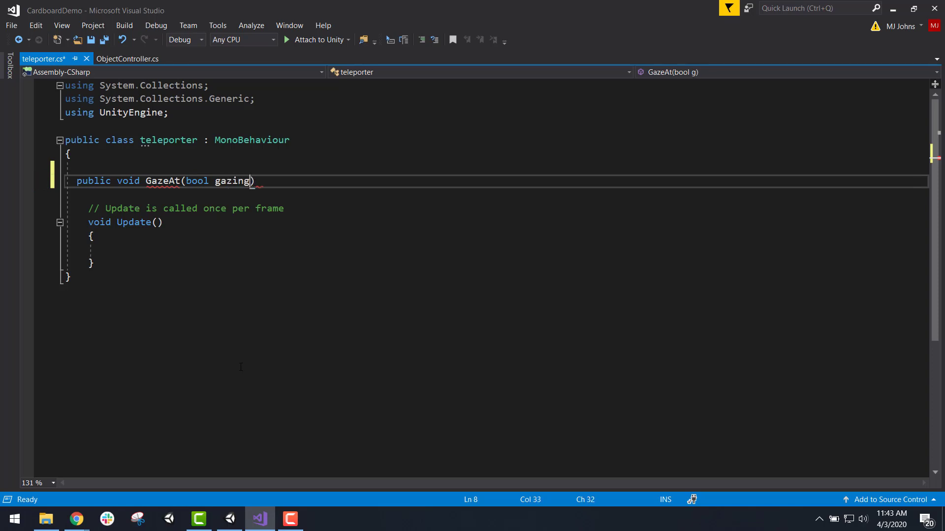
{"action": "type", "text": ") {"}
{"action": "key", "text": "Return"}
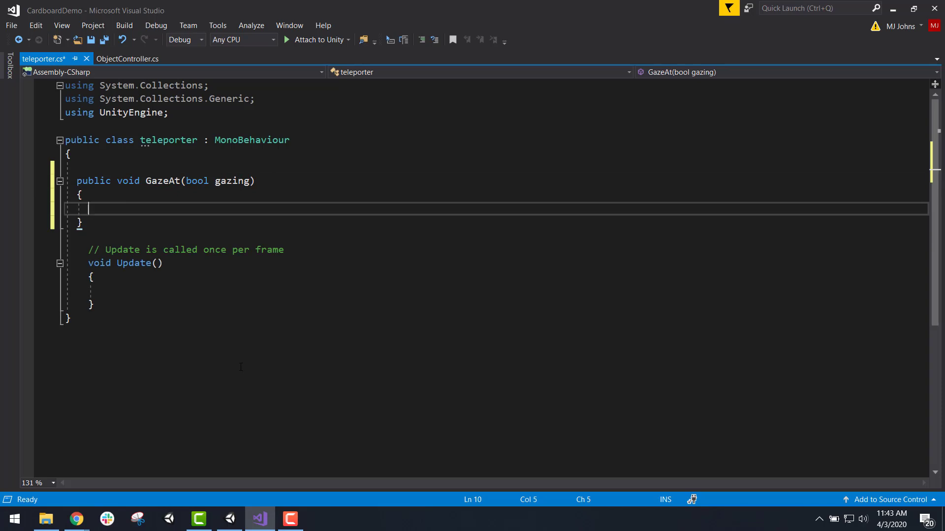
- Review the SetGazedAt method in ObjectController.cs as a reference for the body of GazeAt, and return to teleporter.cs
{"action": "left_click", "coordinate": [146, 196]}
{"action": "left_click", "coordinate": [136, 227]}
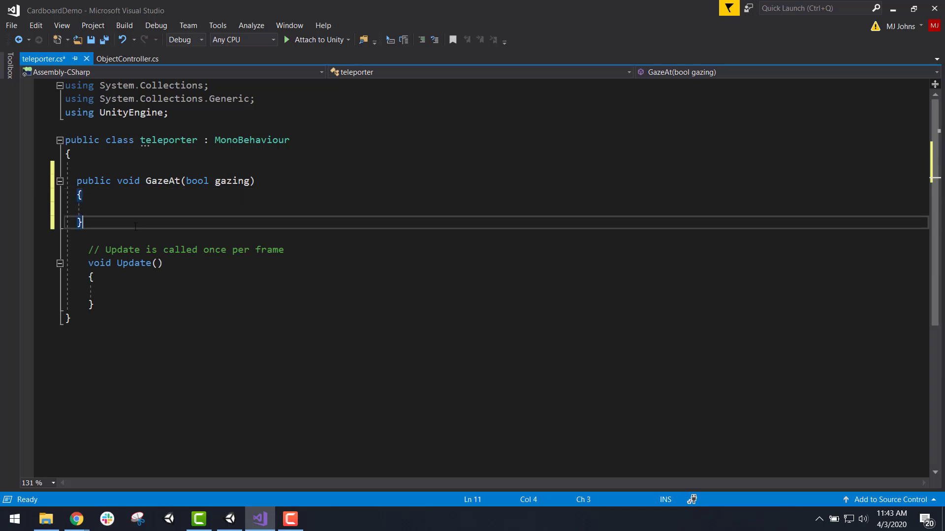
{"action": "left_click", "coordinate": [148, 209]}
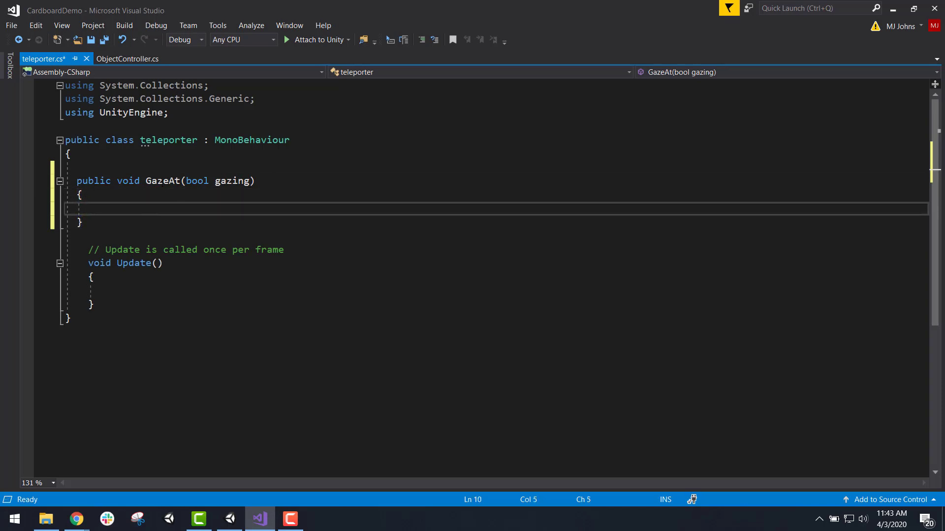
{"action": "left_click", "coordinate": [123, 58]}
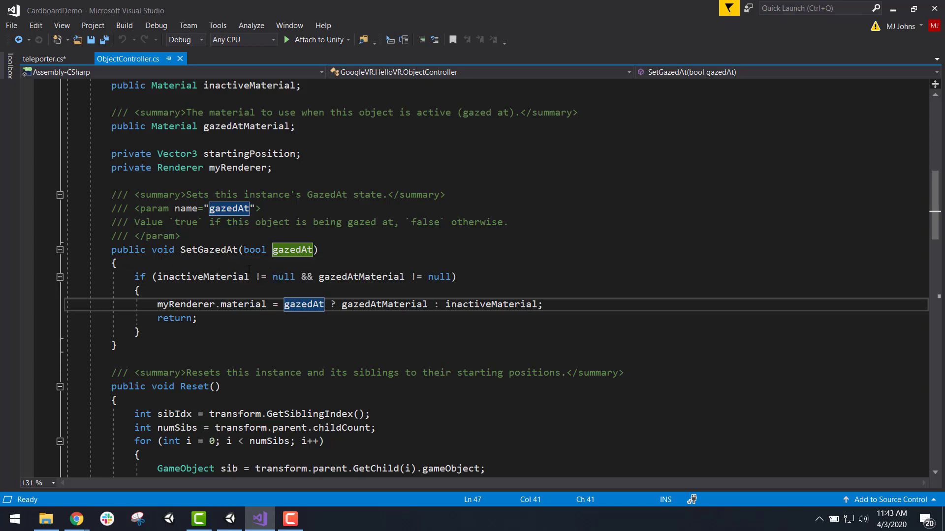
{"action": "left_click", "coordinate": [37, 59]}
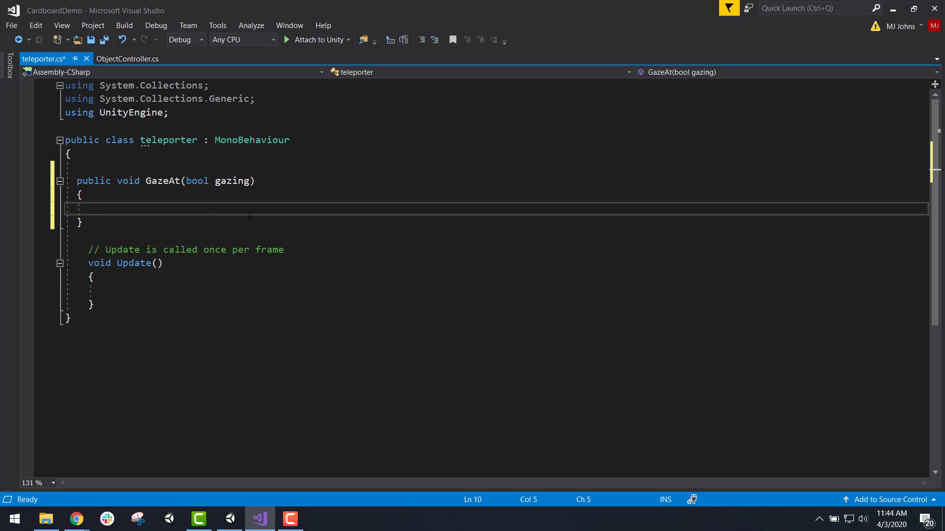
- Declare a public Color field named inactive at the start of the teleporter class, above GazeAt
{"action": "left_click", "coordinate": [229, 160]}
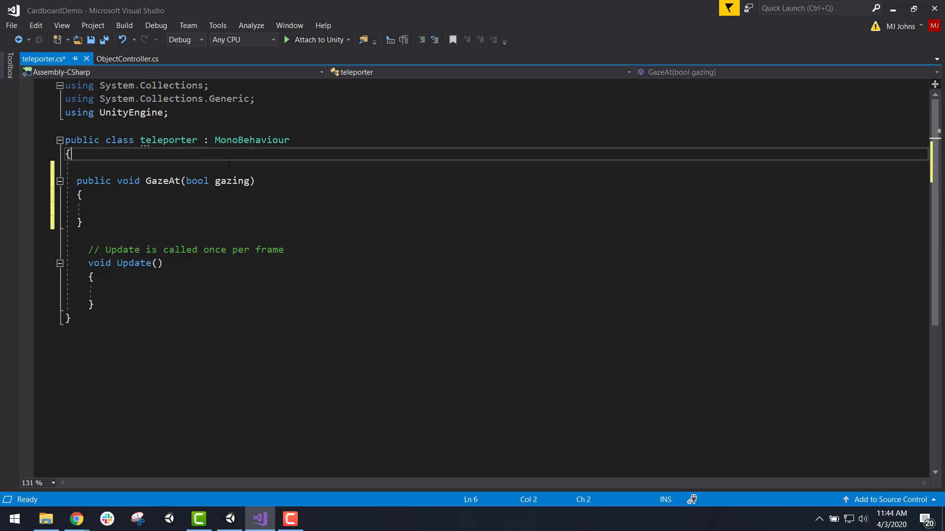
{"action": "key", "text": "Return"}
{"action": "key", "text": "Return"}
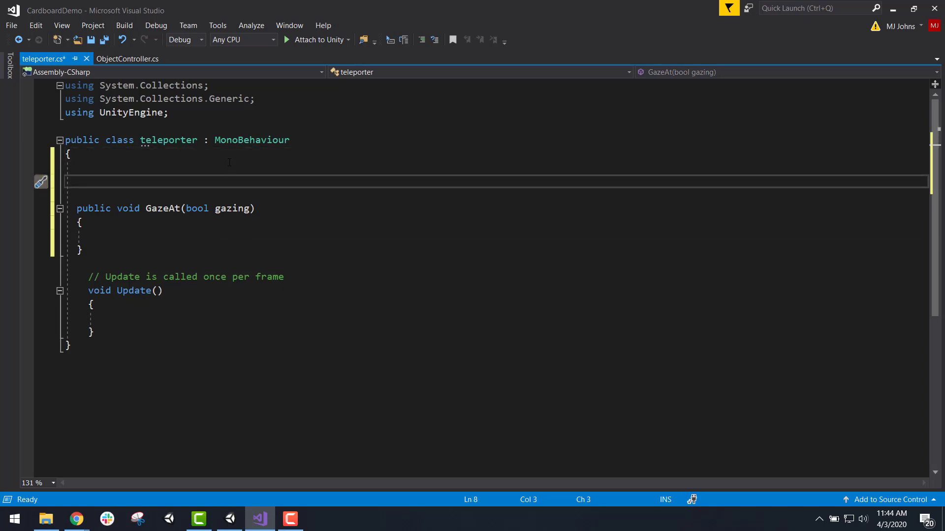
{"action": "type", "text": "pub"}
{"action": "key", "text": "Tab"}
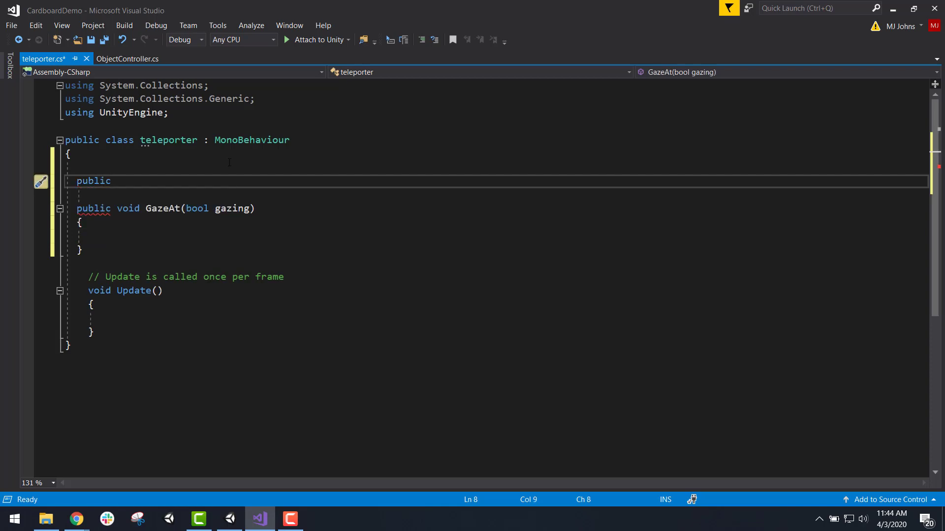
{"action": "type", "text": "colo"}
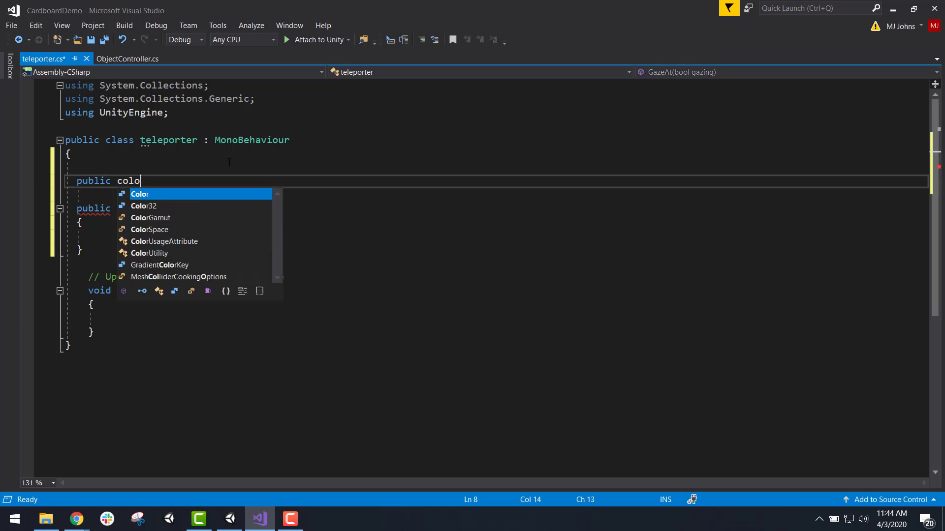
{"action": "key", "text": "Tab"}
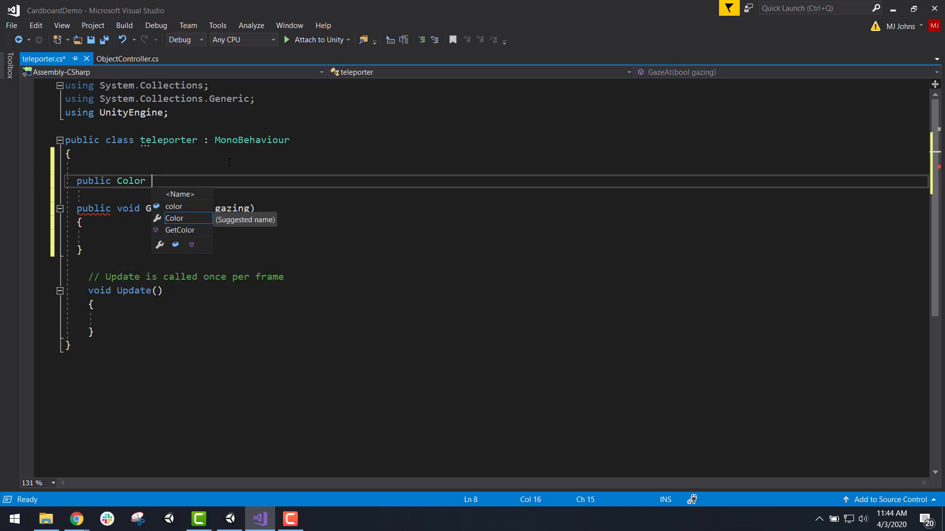
{"action": "type", "text": "inac"}
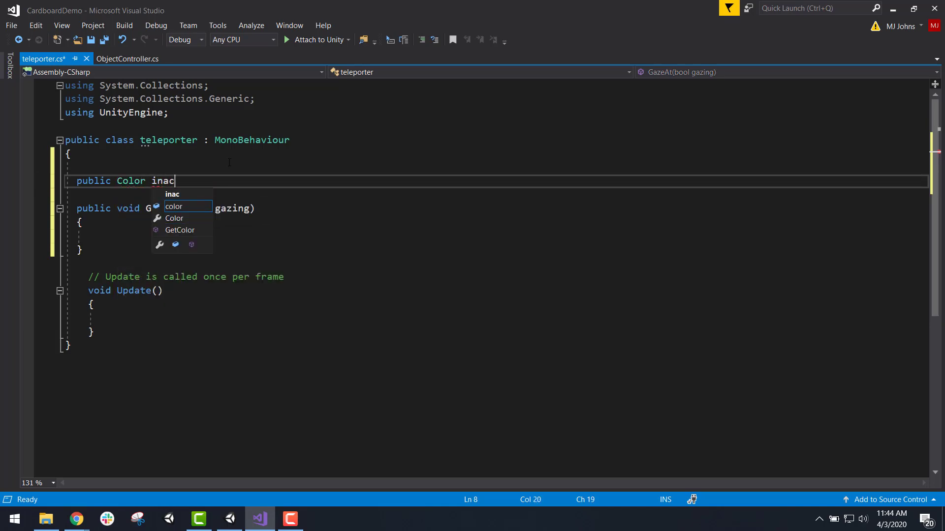
{"action": "type", "text": "tive;"}
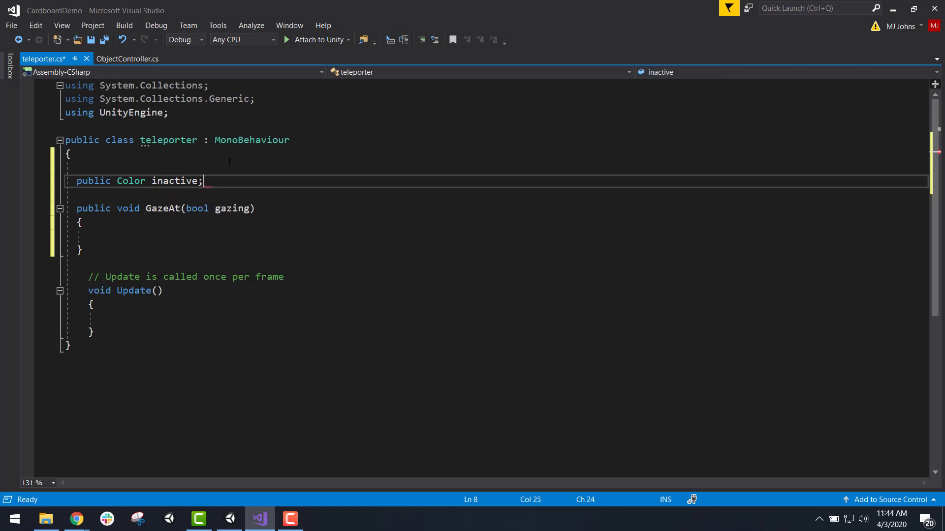
- Add a public Color field named gazedAt directly below the inactive field and save teleporter.cs
{"action": "key", "text": "Return"}
{"action": "type", "text": "pu"}
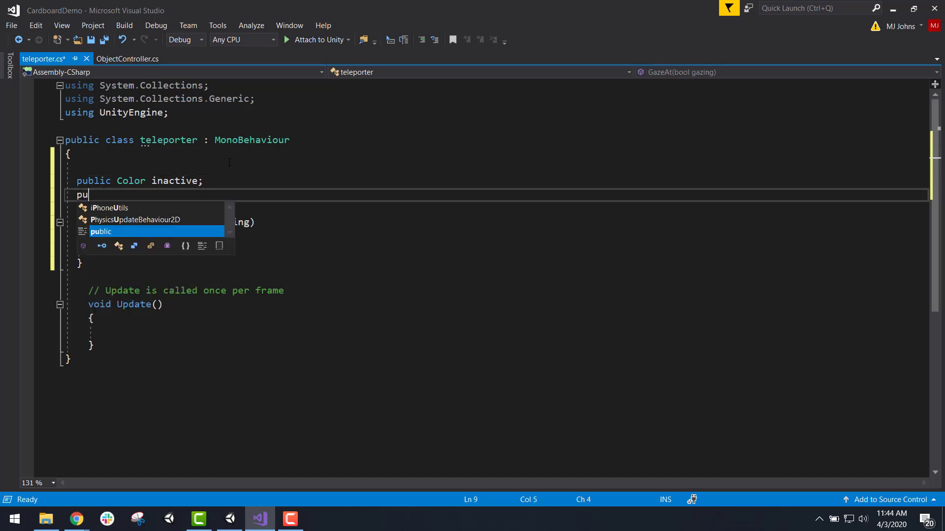
{"action": "type", "text": "blic Color"}
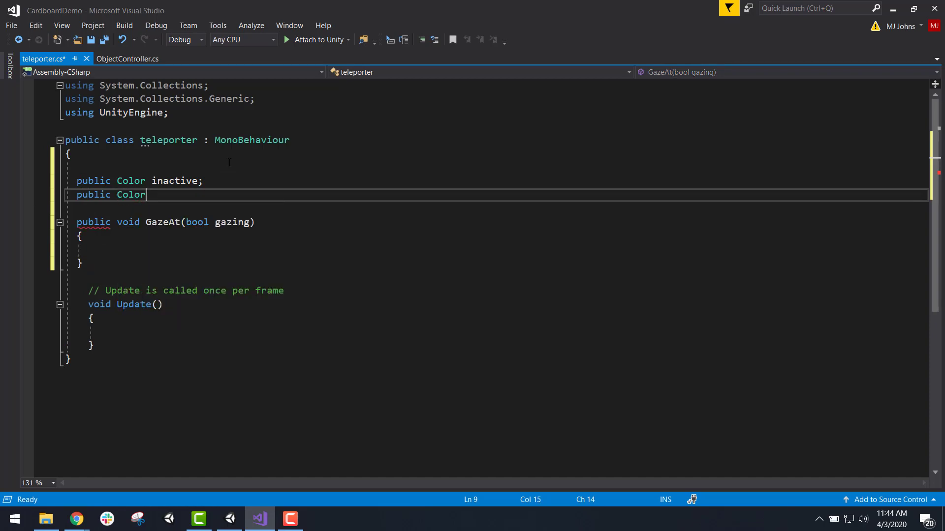
{"action": "type", "text": " gazedAt;"}
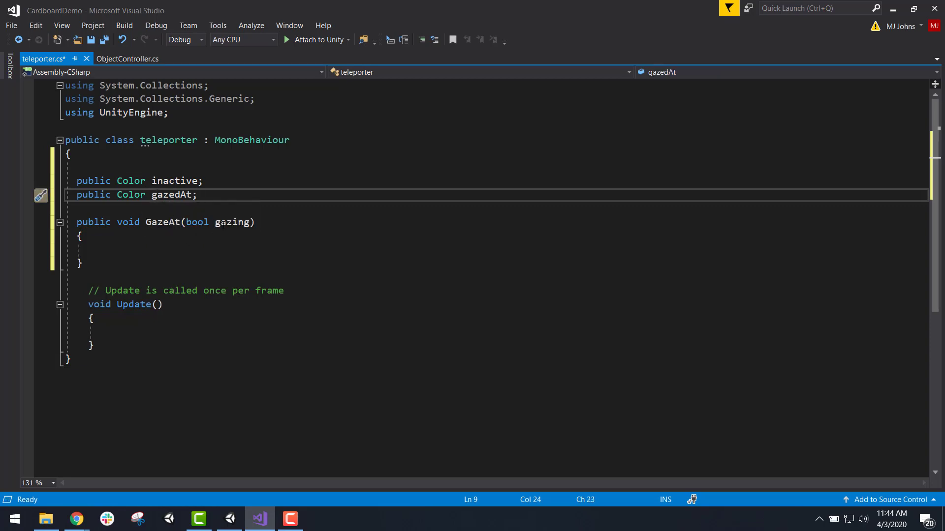
{"action": "left_click", "coordinate": [241, 222]}
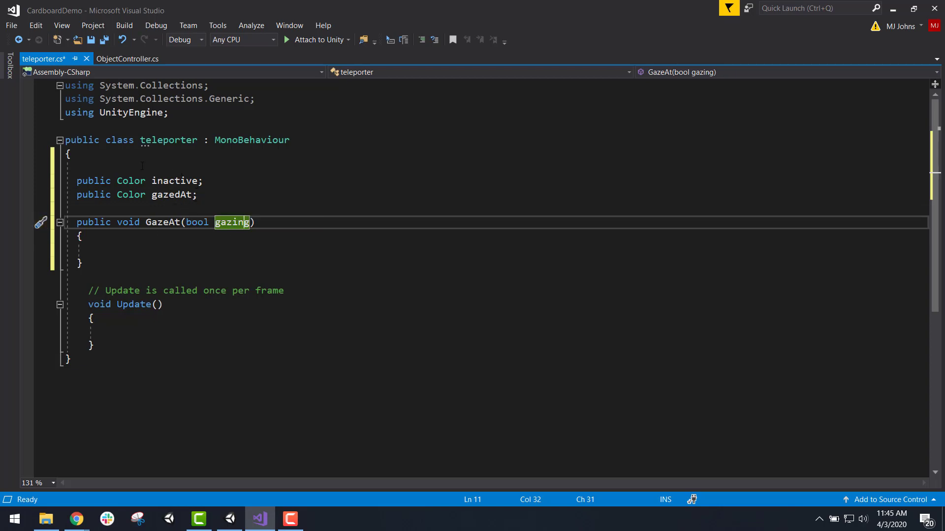
{"action": "key", "text": "Down"}
{"action": "key", "text": "Down"}
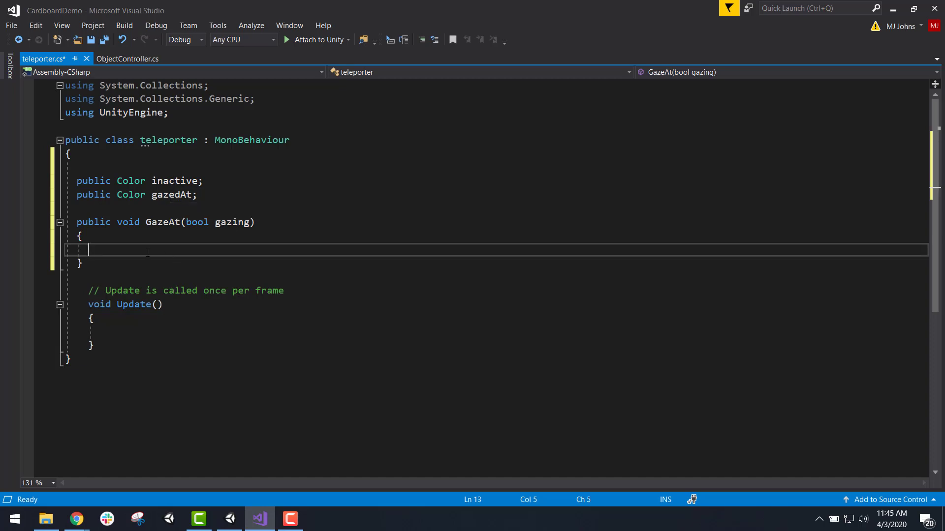
{"action": "key", "text": "ctrl+s"}
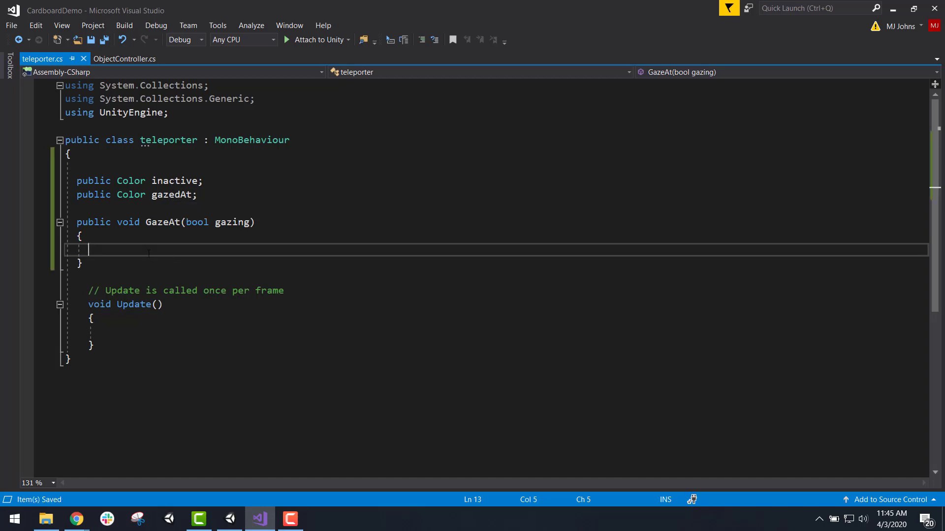
- Switch to Unity and set the Inactive color of the Cube's Teleporter script to muted purple, RGB 130, 119, 175 with alpha 255
{"action": "left_click", "coordinate": [230, 519]}
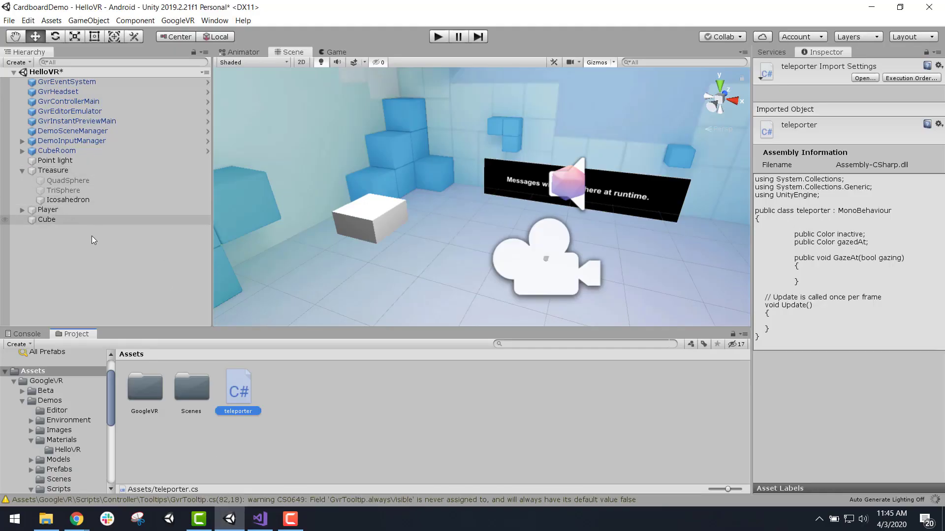
{"action": "left_click", "coordinate": [90, 219]}
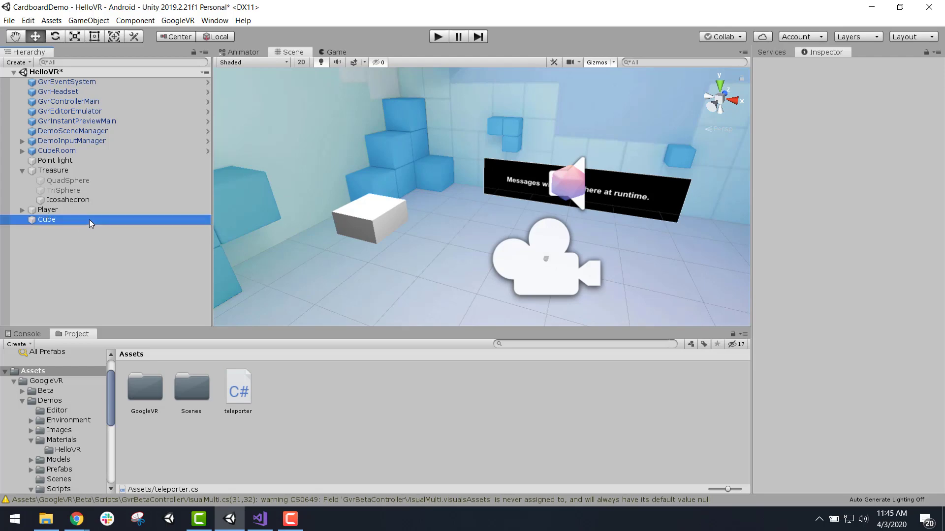
{"action": "scroll", "coordinate": [878, 385], "scroll_direction": "down", "scroll_amount": 5}
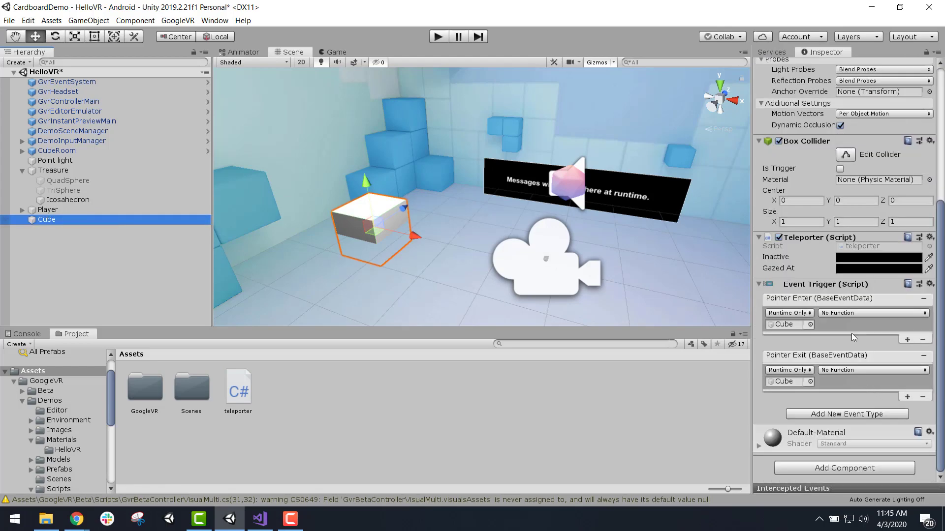
{"action": "left_click", "coordinate": [861, 262]}
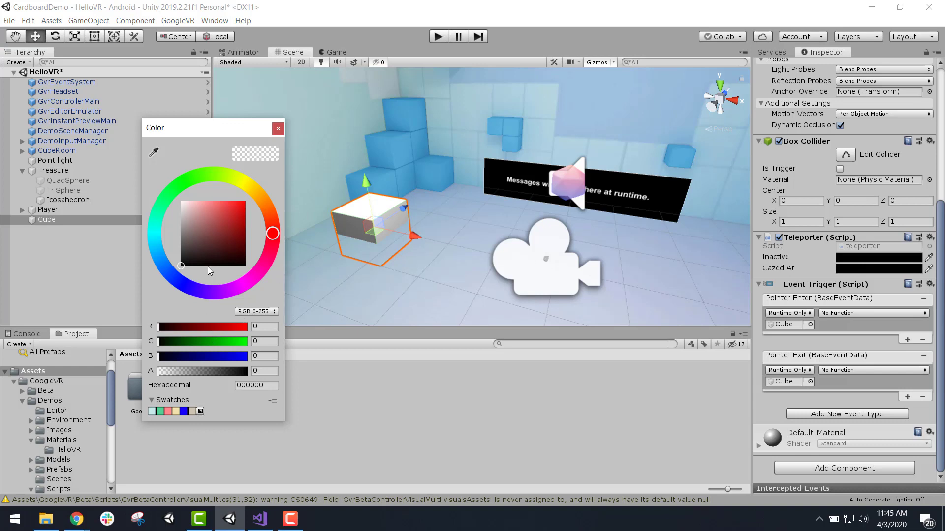
{"action": "left_click_drag", "start_coordinate": [160, 371], "coordinate": [264, 379]}
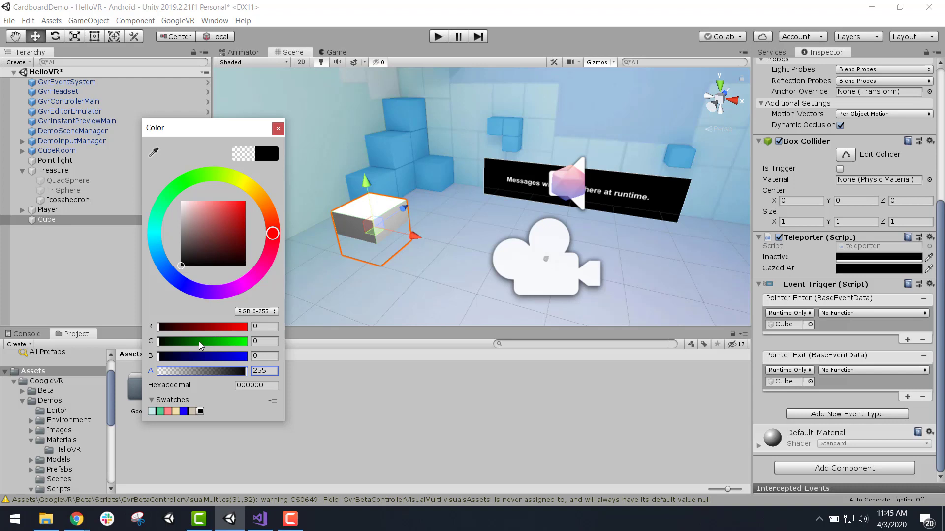
{"action": "left_click_drag", "start_coordinate": [166, 357], "coordinate": [219, 368]}
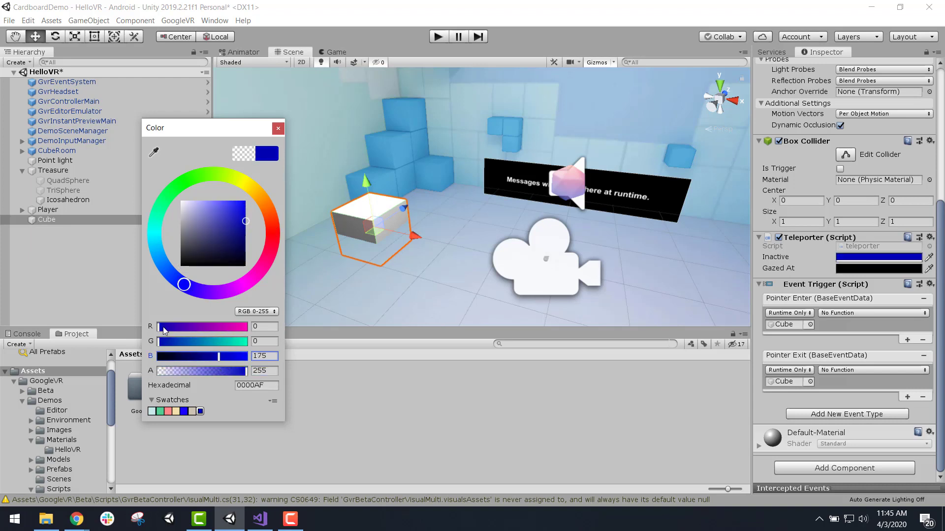
{"action": "mouse_move", "coordinate": [165, 331]}
{"action": "left_mouse_down"}
{"action": "mouse_move", "coordinate": [180, 333]}
{"action": "mouse_move", "coordinate": [181, 344]}
{"action": "mouse_move", "coordinate": [199, 342]}
{"action": "mouse_move", "coordinate": [194, 327]}
{"action": "mouse_move", "coordinate": [202, 329]}
{"action": "left_mouse_up"}
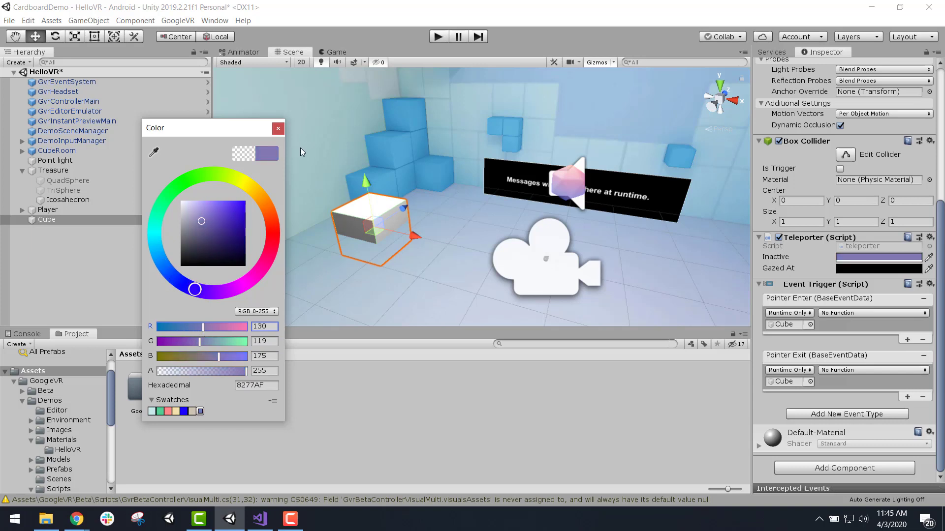
{"action": "left_click", "coordinate": [278, 128]}
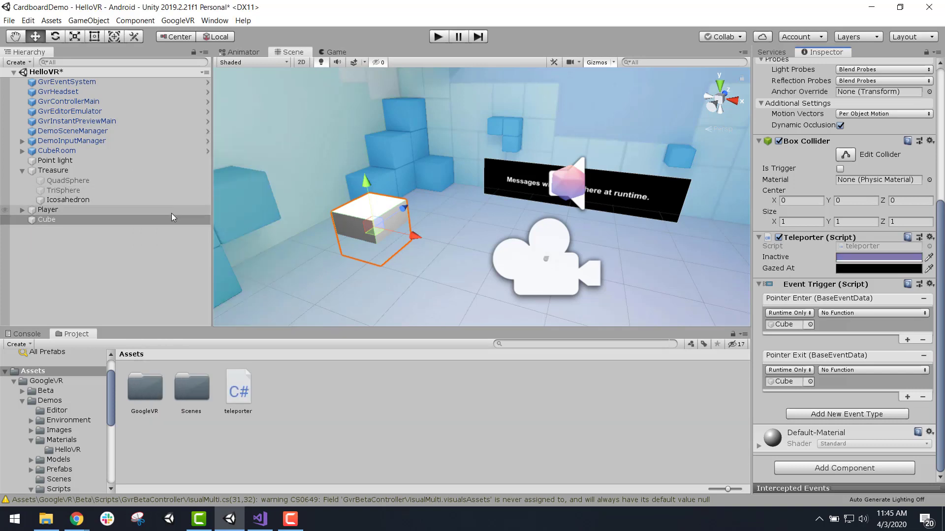
- Set the Gazed At color of the Cube's Teleporter script to bright green, RGB 0, 246, 86 with alpha 255
{"action": "left_click", "coordinate": [854, 269]}
{"action": "left_click_drag", "start_coordinate": [174, 370], "coordinate": [247, 371]}
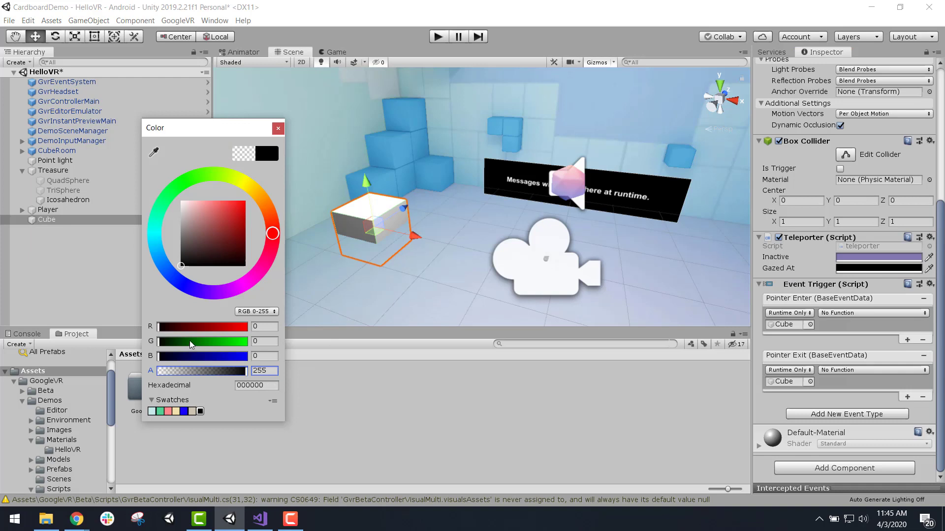
{"action": "left_click_drag", "start_coordinate": [191, 342], "coordinate": [235, 341]}
{"action": "left_click_drag", "start_coordinate": [181, 355], "coordinate": [187, 356]}
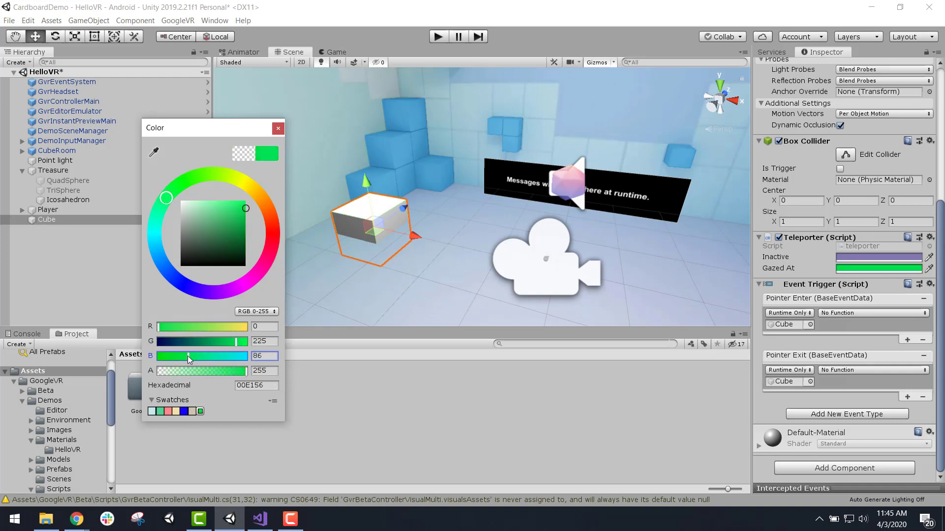
{"action": "left_click", "coordinate": [239, 344]}
{"action": "left_click_drag", "start_coordinate": [239, 344], "coordinate": [244, 344]}
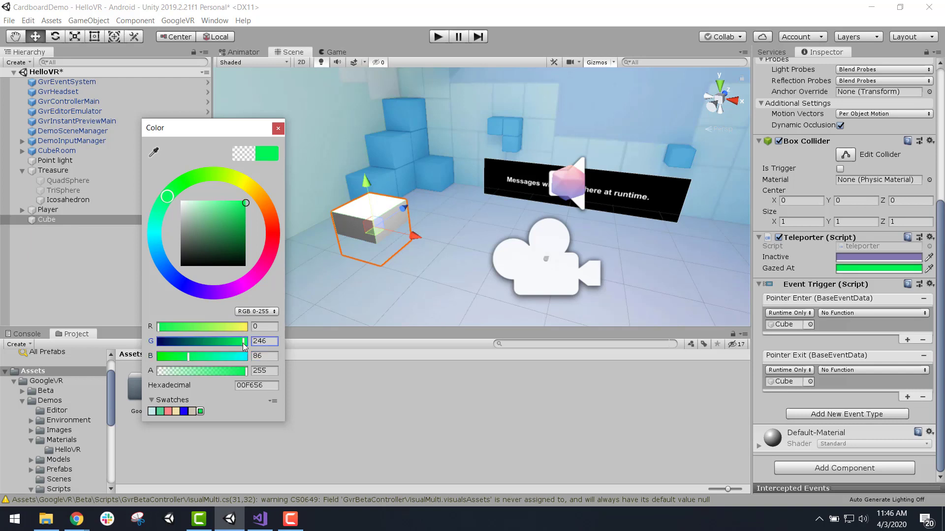
{"action": "left_click", "coordinate": [279, 127]}
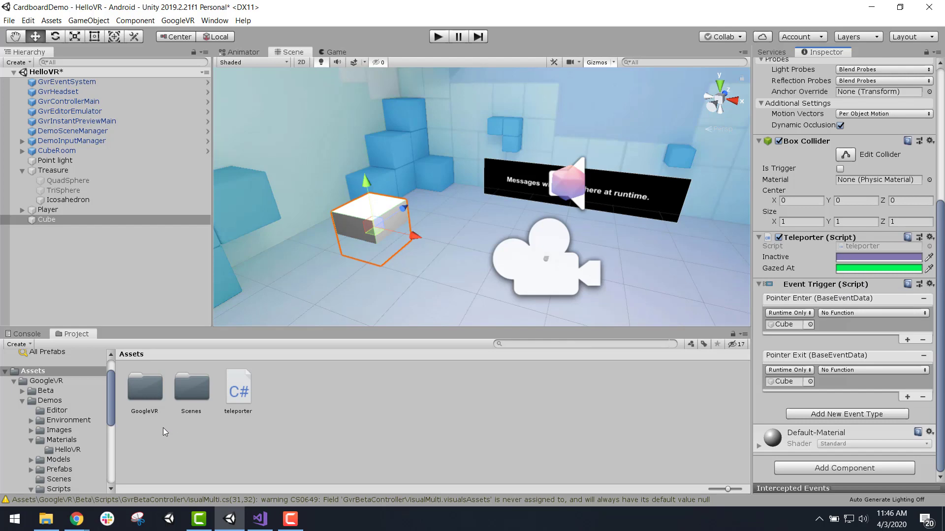
- Switch to Visual Studio and add a private void Start() method between GazeAt and Update in the teleporter class
{"action": "left_click", "coordinate": [264, 525]}
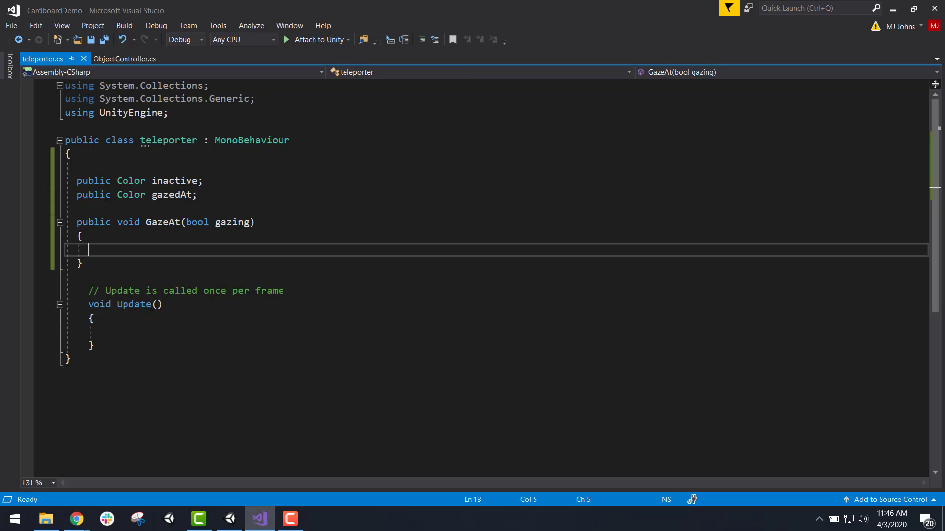
{"action": "left_click", "coordinate": [134, 264]}
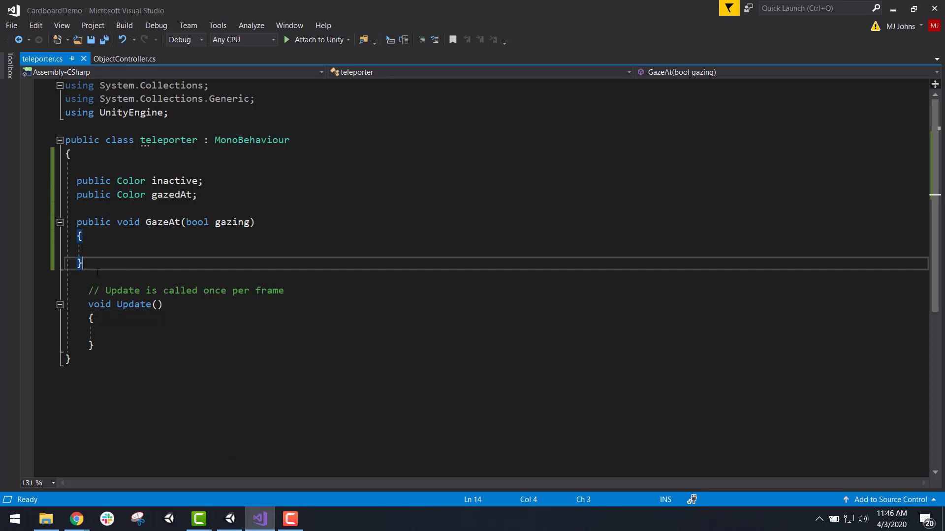
{"action": "key", "text": "Return"}
{"action": "key", "text": "Return"}
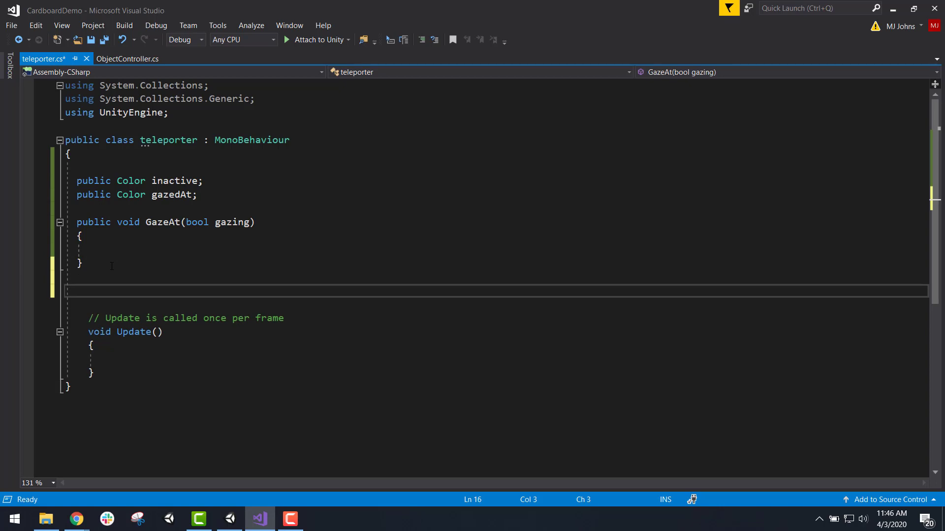
{"action": "type", "text": "void Star"}
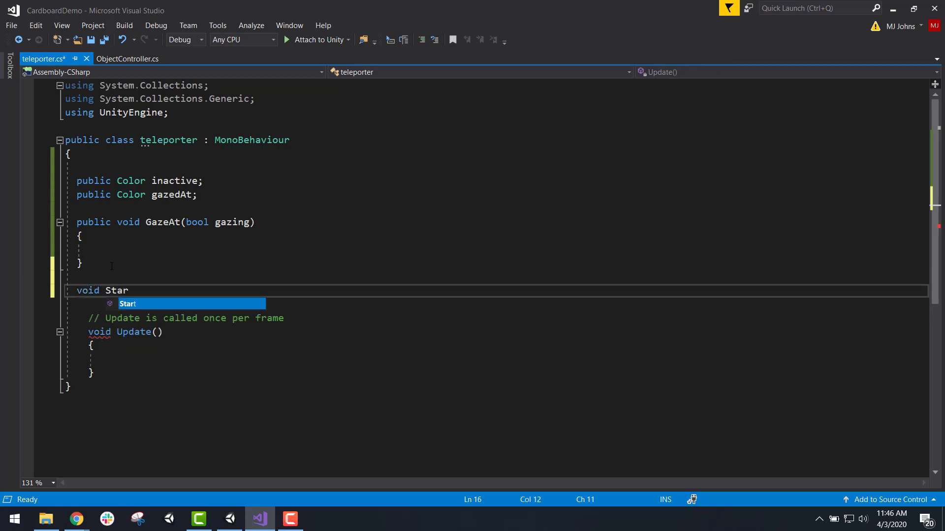
{"action": "type", "text": "t(){"}
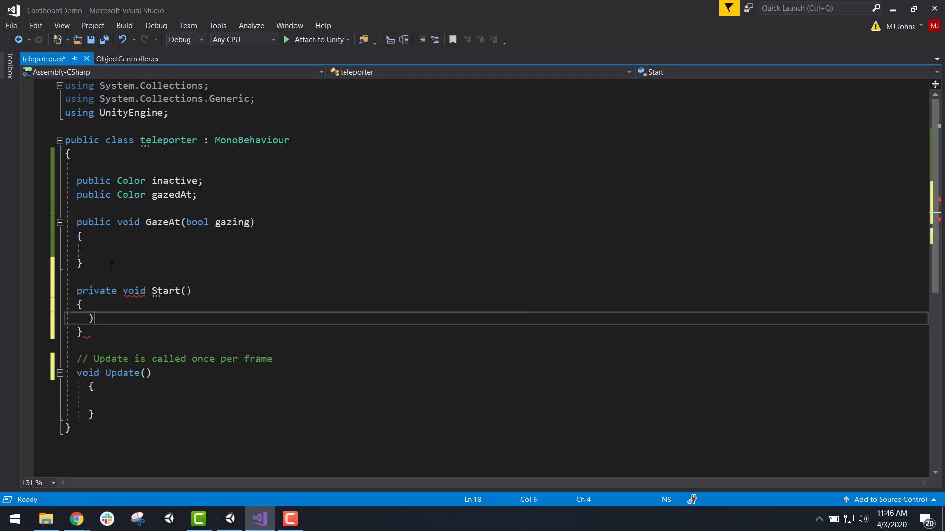
{"action": "key", "text": "Return"}
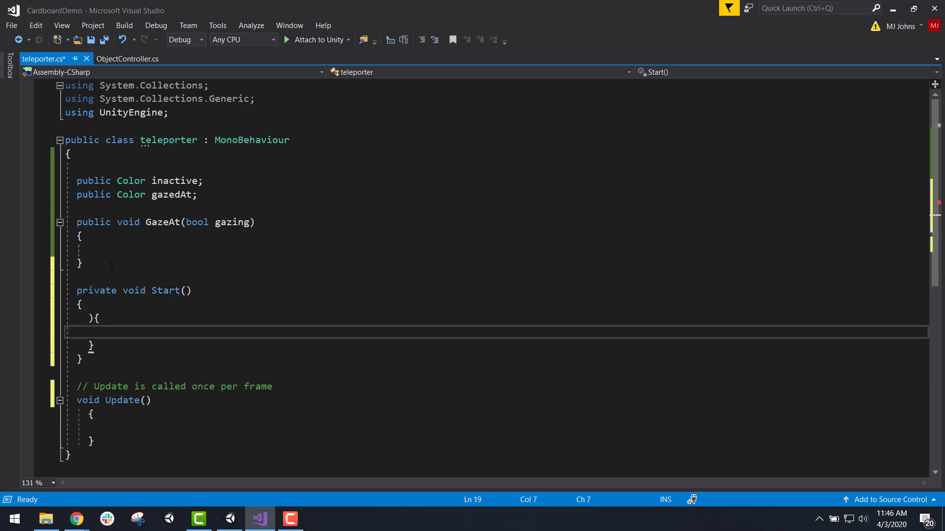
- Delete the stray parenthesis and extra braces inside the Start method, leaving one indented blank line as its body
{"action": "left_click_drag", "start_coordinate": [104, 348], "coordinate": [66, 319]}
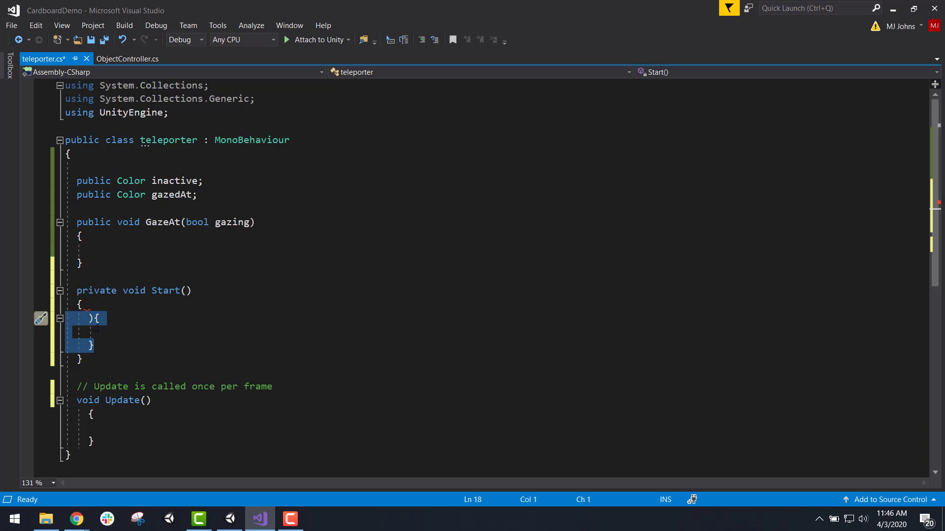
{"action": "key", "text": "Delete"}
{"action": "key", "text": "Tab"}
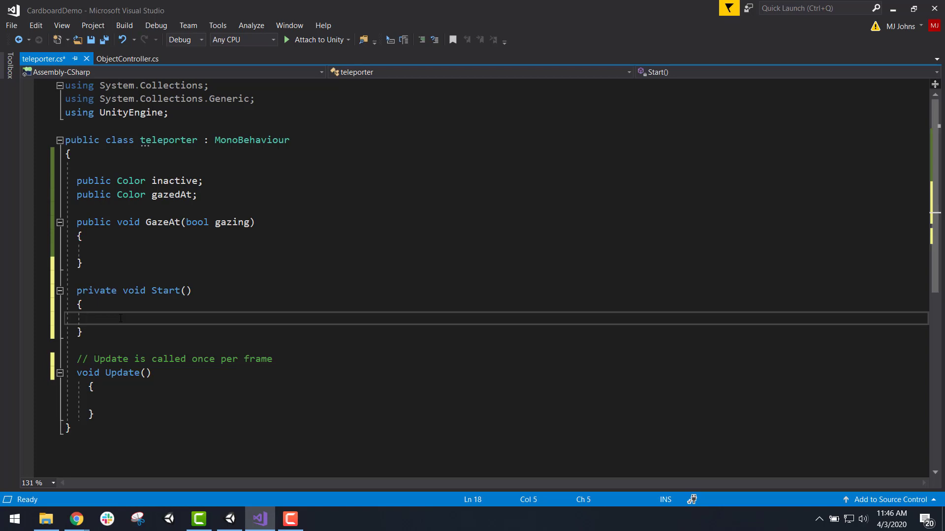
{"action": "left_click", "coordinate": [129, 294]}
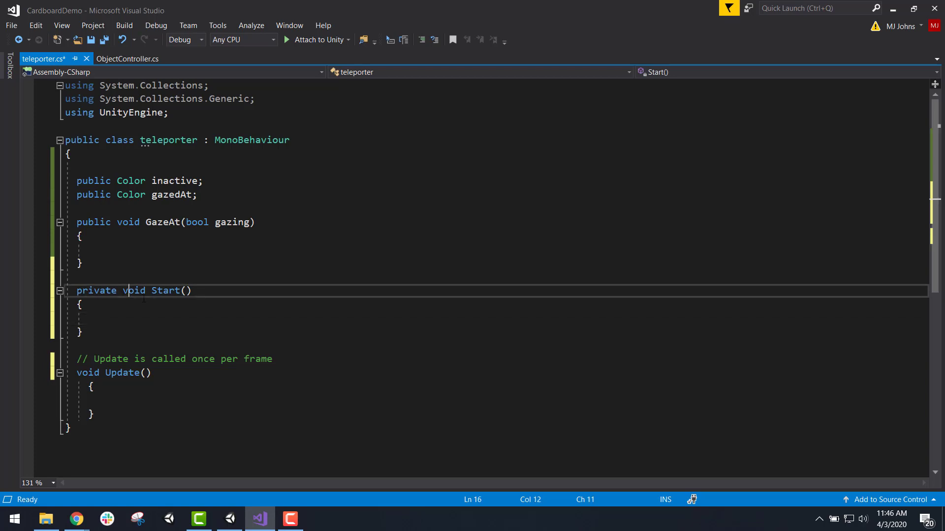
{"action": "left_click", "coordinate": [171, 295]}
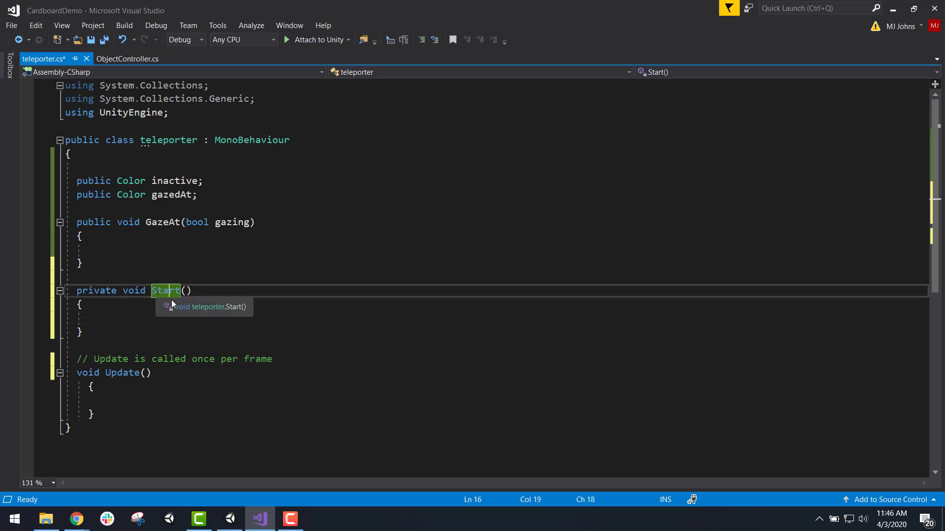
{"action": "left_click", "coordinate": [205, 294]}
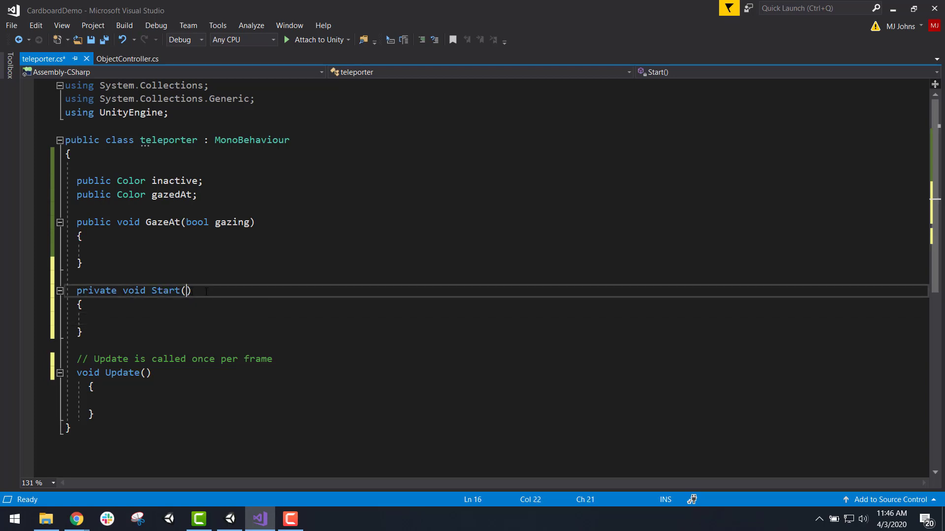
{"action": "left_click", "coordinate": [91, 305]}
{"action": "left_click", "coordinate": [91, 331]}
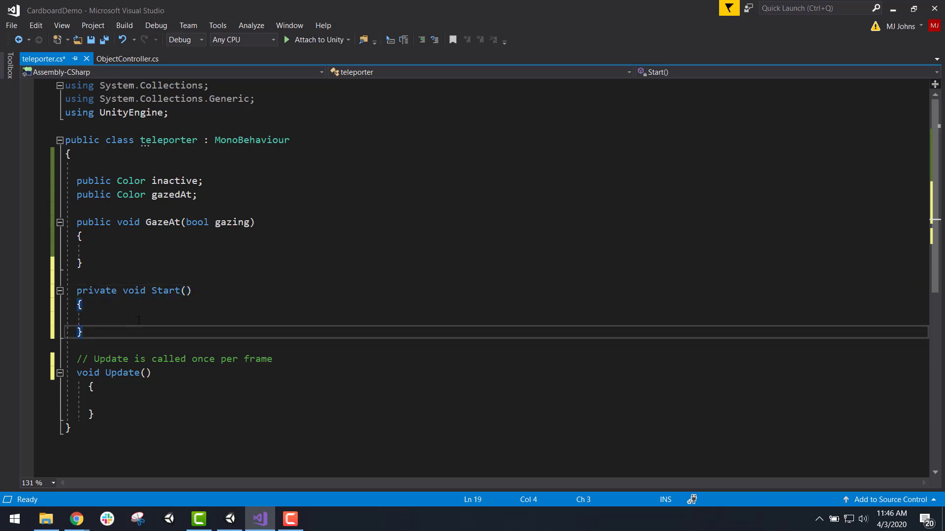
{"action": "left_click", "coordinate": [138, 320]}
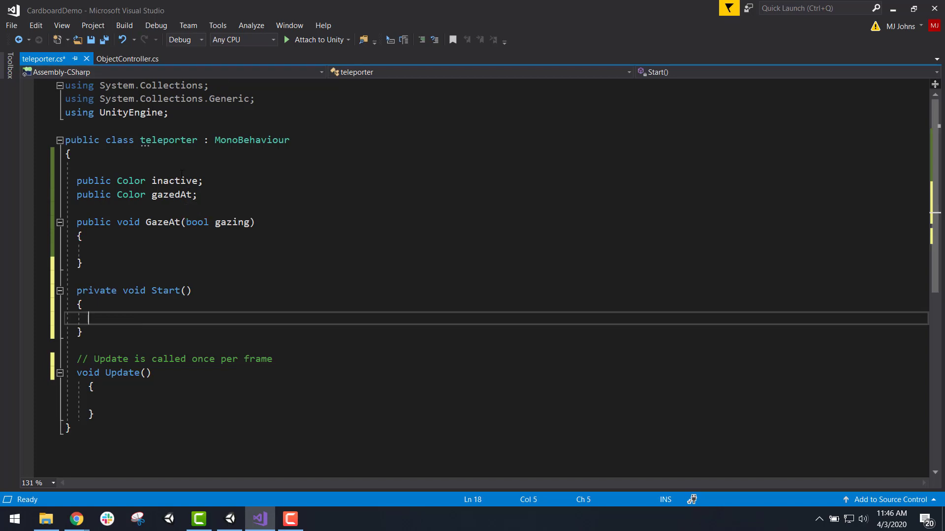
- Declare a private MeshRenderer field named myRenderer below the two color fields in the teleporter class
{"action": "left_click", "coordinate": [241, 194]}
{"action": "key", "text": "Return"}
{"action": "key", "text": "Return"}
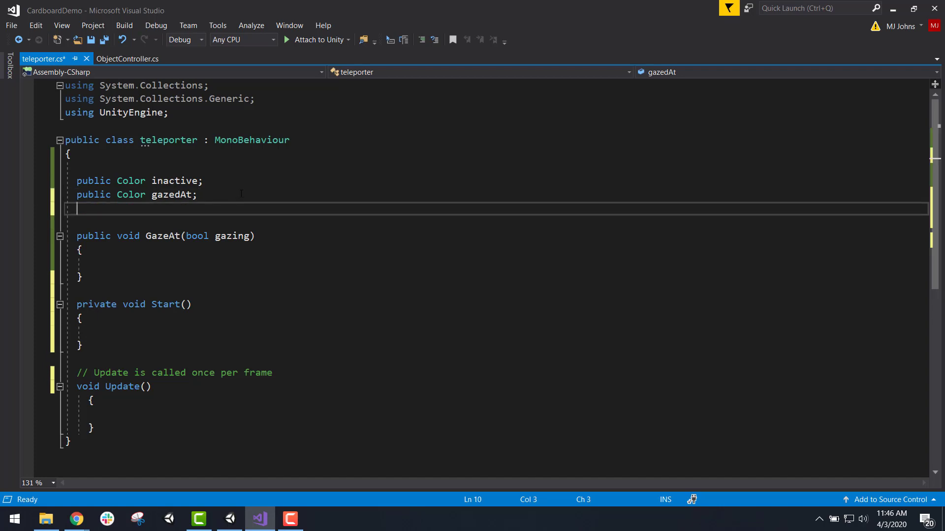
{"action": "type", "text": "p"}
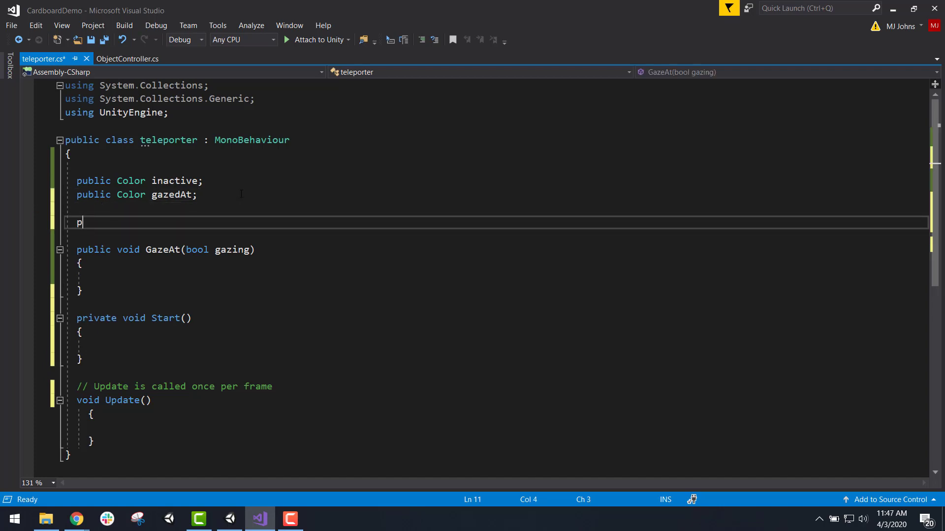
{"action": "type", "text": "rivate "}
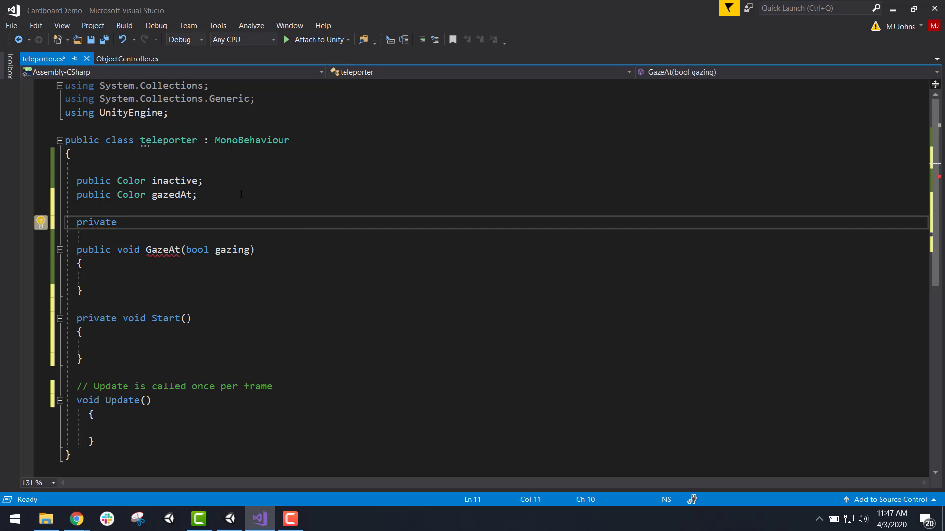
{"action": "type", "text": "MeshRe"}
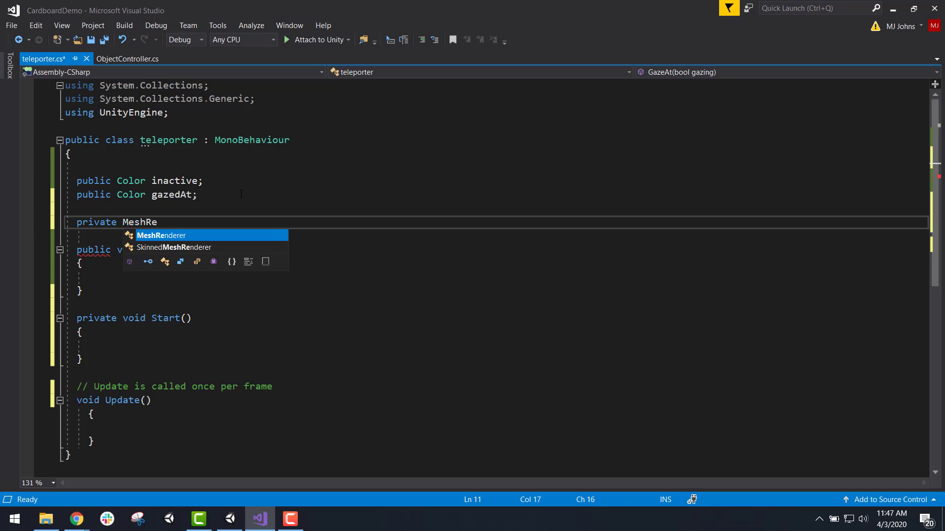
{"action": "key", "text": "Tab"}
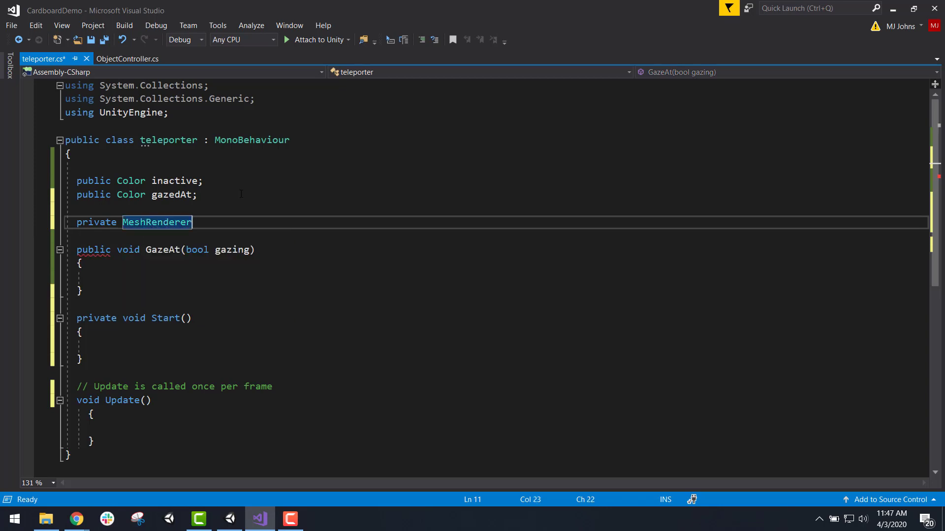
{"action": "type", "text": "my"}
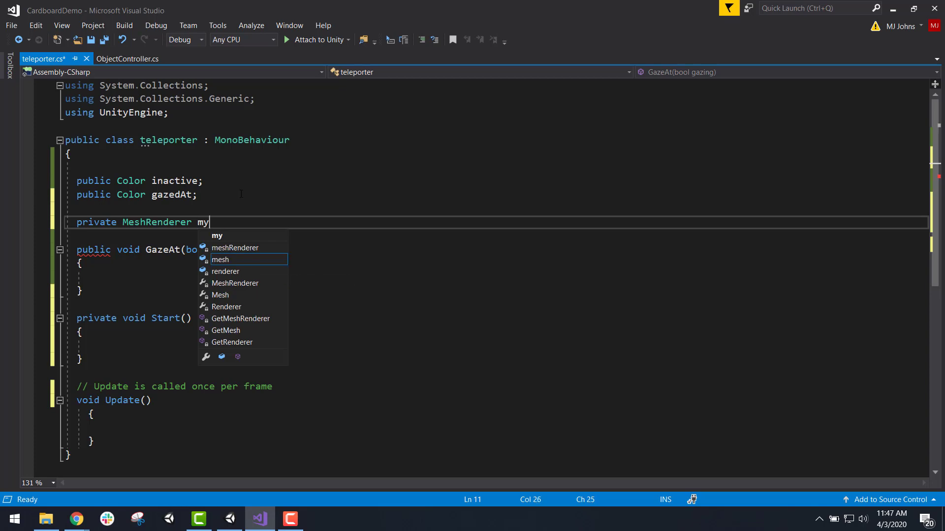
{"action": "type", "text": "Renderer;"}
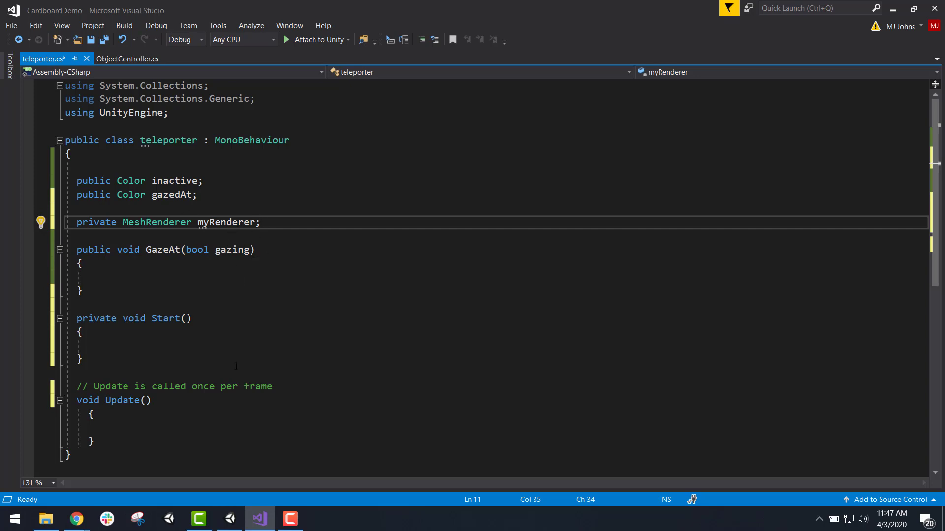
- In the Start method, add myRenderer.material.color = inactive; and save teleporter.cs
{"action": "left_click", "coordinate": [162, 340]}
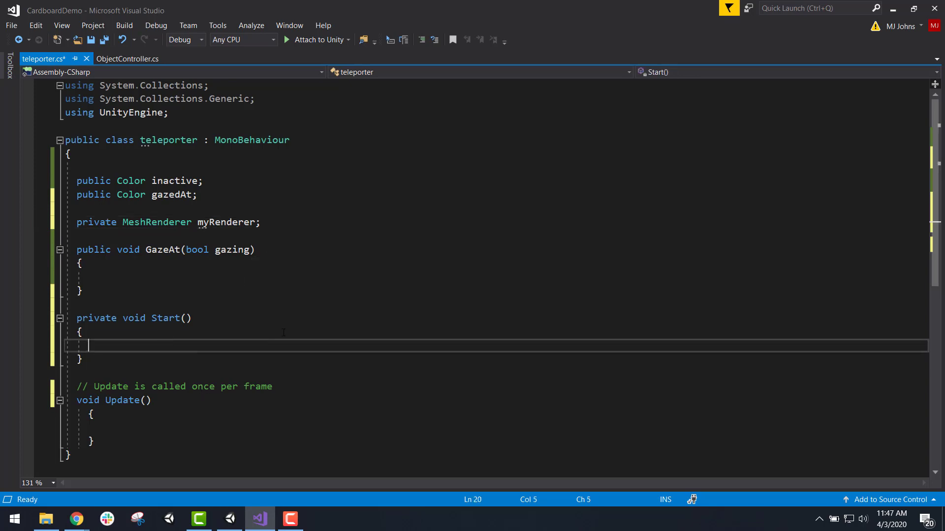
{"action": "type", "text": "myRenderer.mat"}
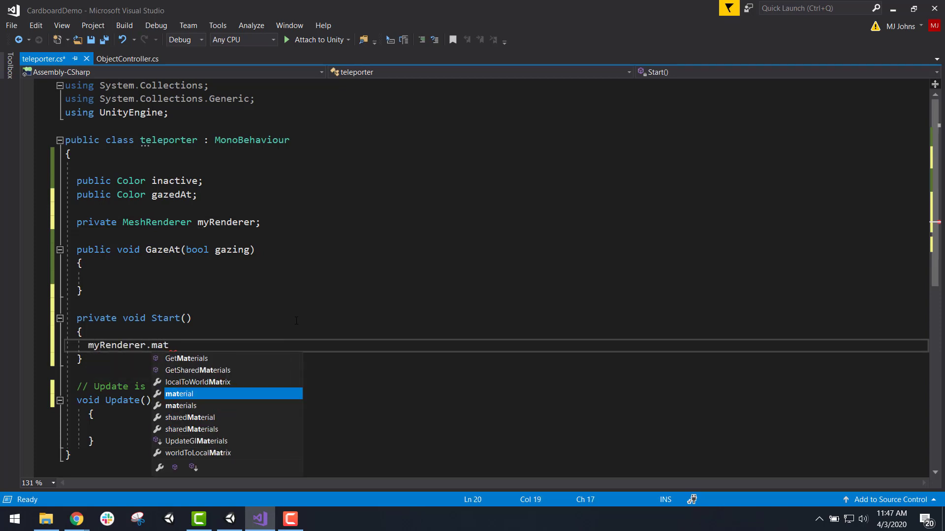
{"action": "type", "text": "erial.color "}
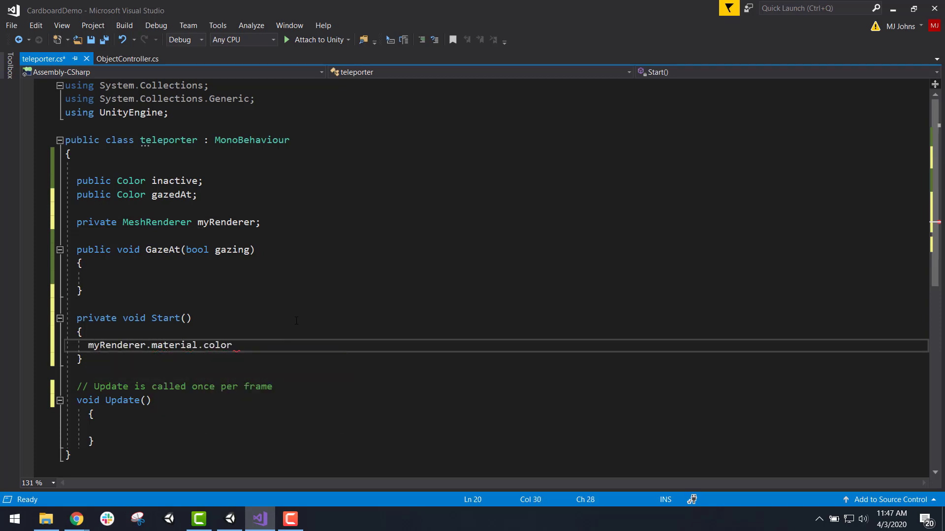
{"action": "type", "text": "= ina"}
{"action": "key", "text": "Tab"}
{"action": "type", "text": ";"}
{"action": "key", "text": "ctrl+s"}
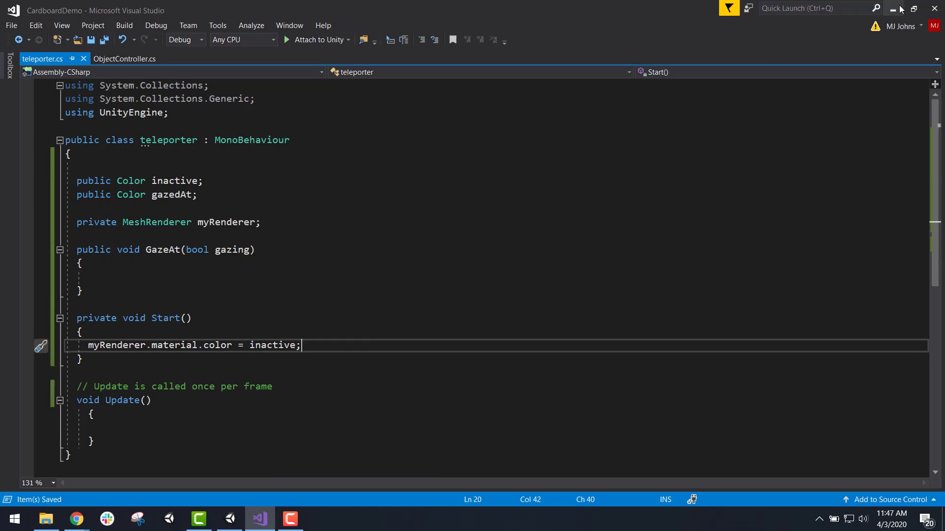
- Switch to Unity, run the HelloVR scene to check the cube's starting color, and stop play mode
{"action": "key", "text": "alt+Tab"}
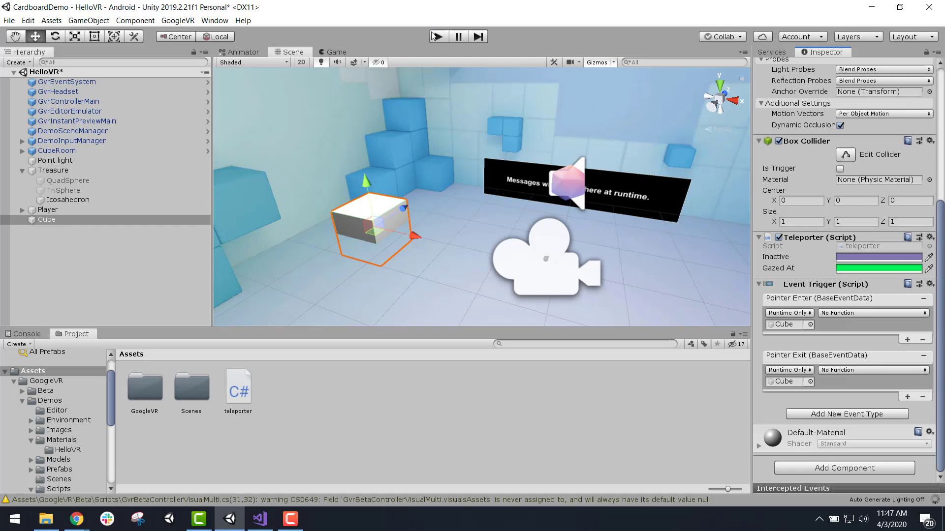
{"action": "left_click", "coordinate": [435, 36]}
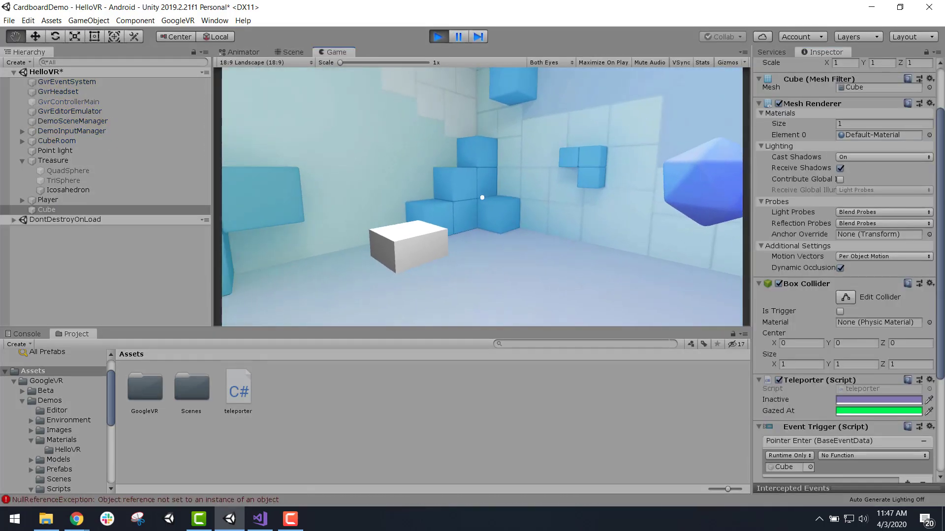
{"action": "left_click", "coordinate": [441, 36]}
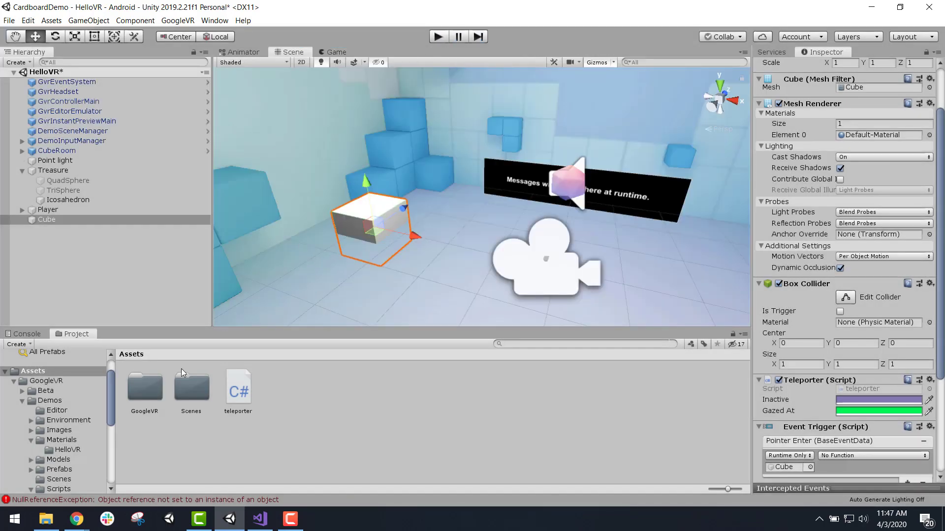
{"action": "left_click", "coordinate": [61, 220]}
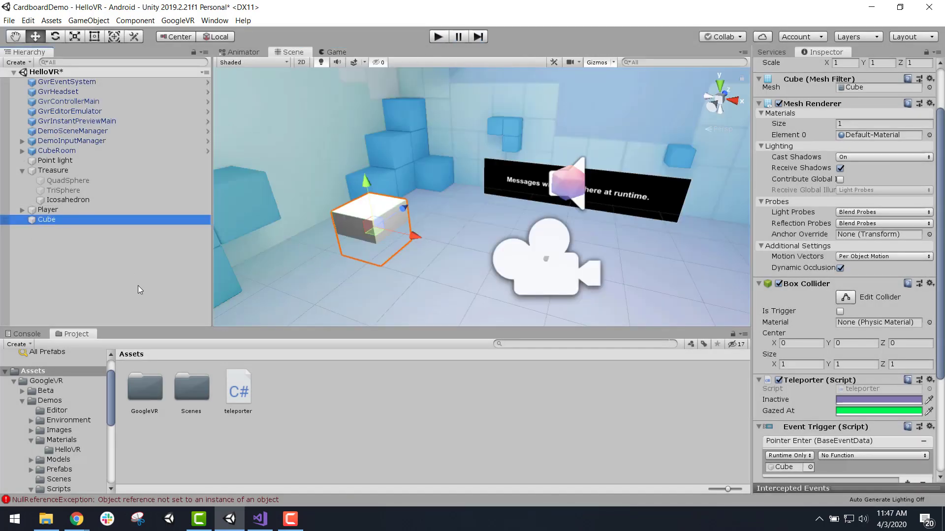
- Switch to Visual Studio, insert myRenderer = GetComponent<MeshRenderer>(); as the first line of the Start method, and save the script
{"action": "left_click", "coordinate": [260, 519]}
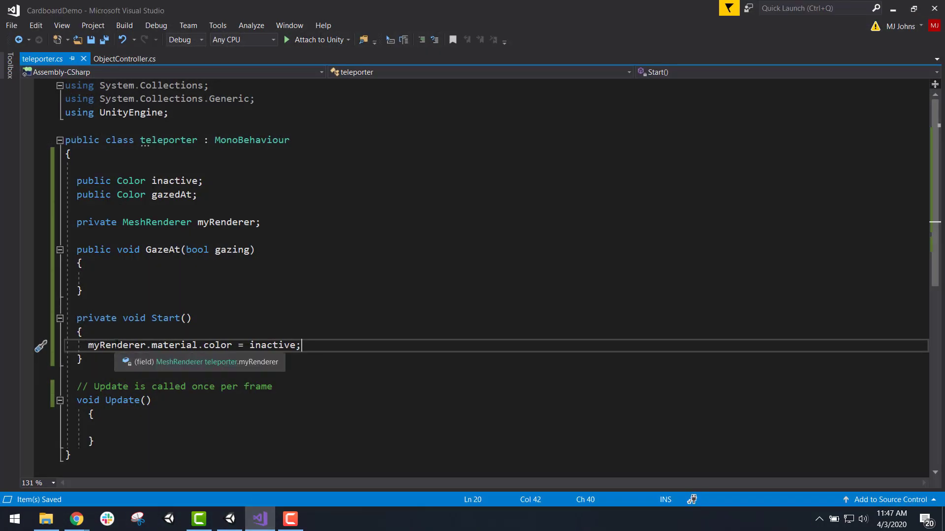
{"action": "left_click", "coordinate": [131, 318]}
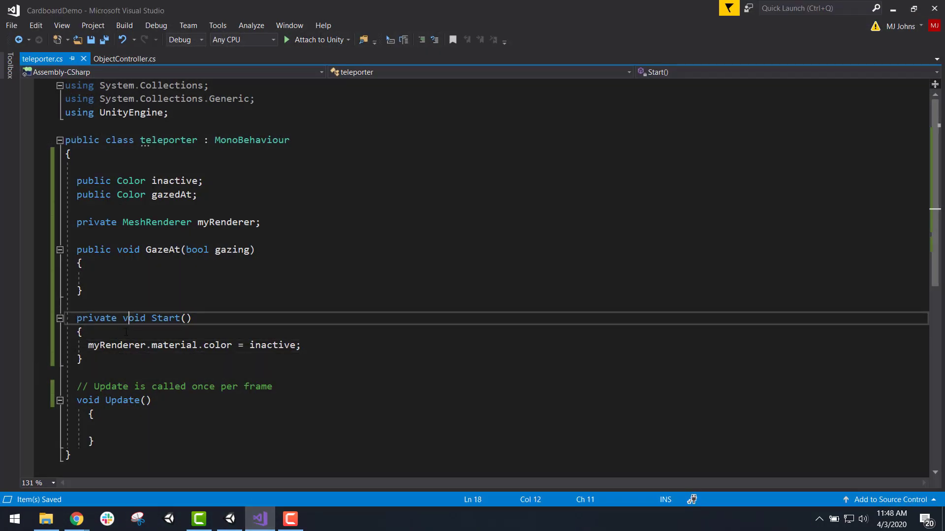
{"action": "left_click", "coordinate": [84, 332]}
{"action": "key", "text": "Return"}
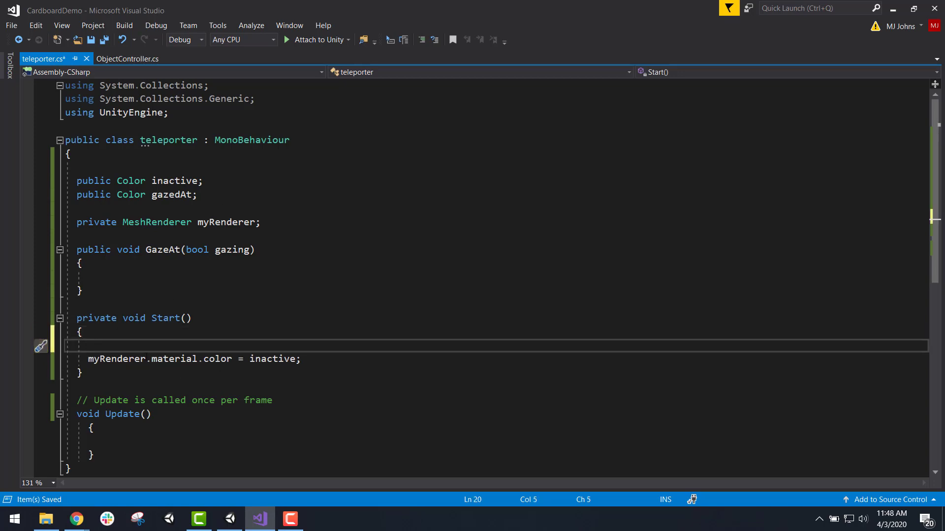
{"action": "type", "text": "myR"}
{"action": "key", "text": "Tab"}
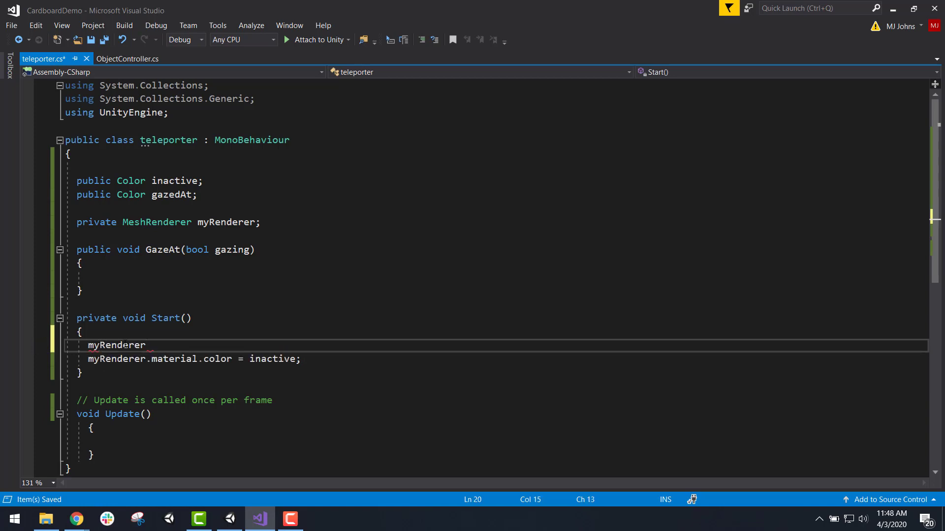
{"action": "type", "text": "= GetC"}
{"action": "key", "text": "Tab"}
{"action": "type", "text": "<Mesh>"}
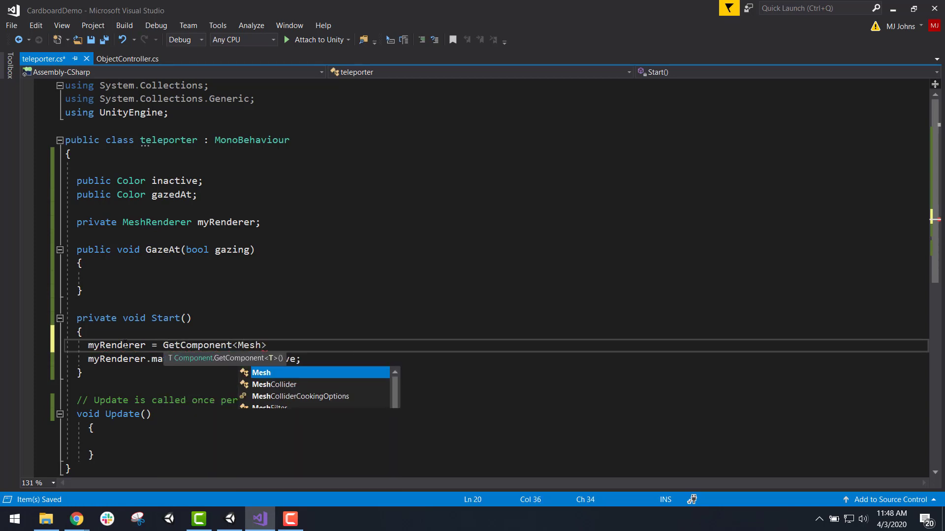
{"action": "type", "text": "R"}
{"action": "key", "text": "Tab"}
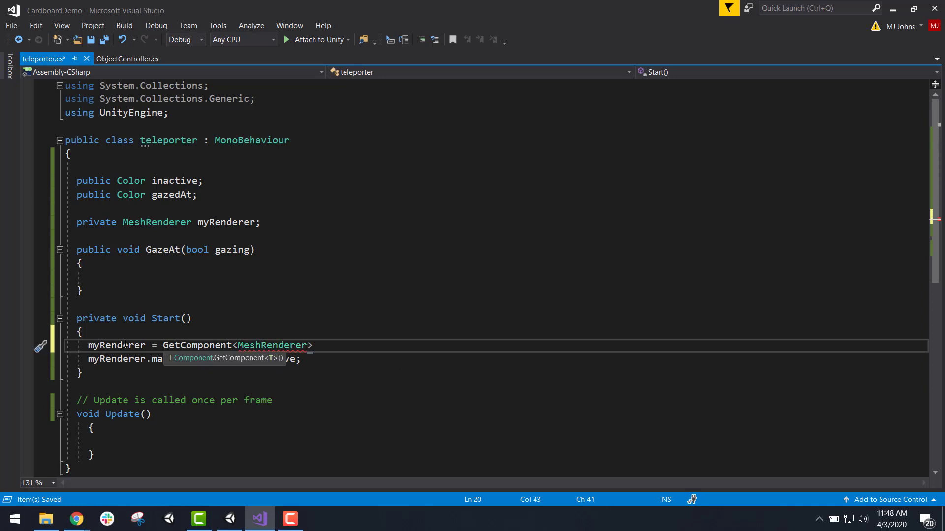
{"action": "type", "text": "()"}
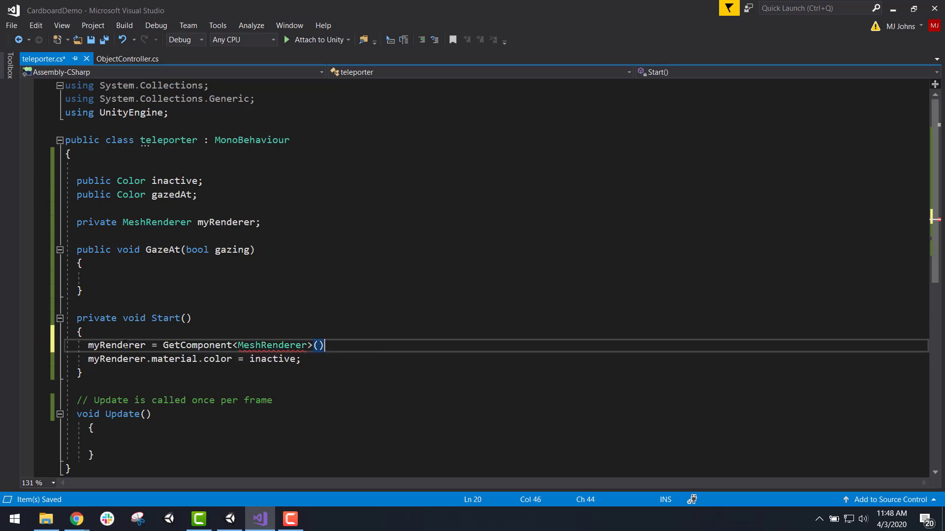
{"action": "type", "text": ";"}
{"action": "key", "text": "ctrl+s"}
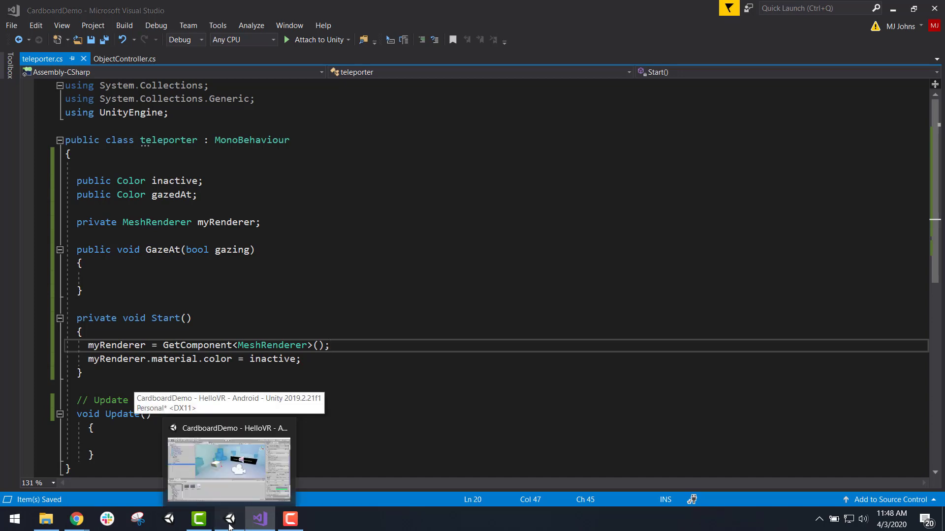
- Switch to Unity and reselect the Cube in the HelloVR scene to inspect its components
{"action": "left_click", "coordinate": [231, 462]}
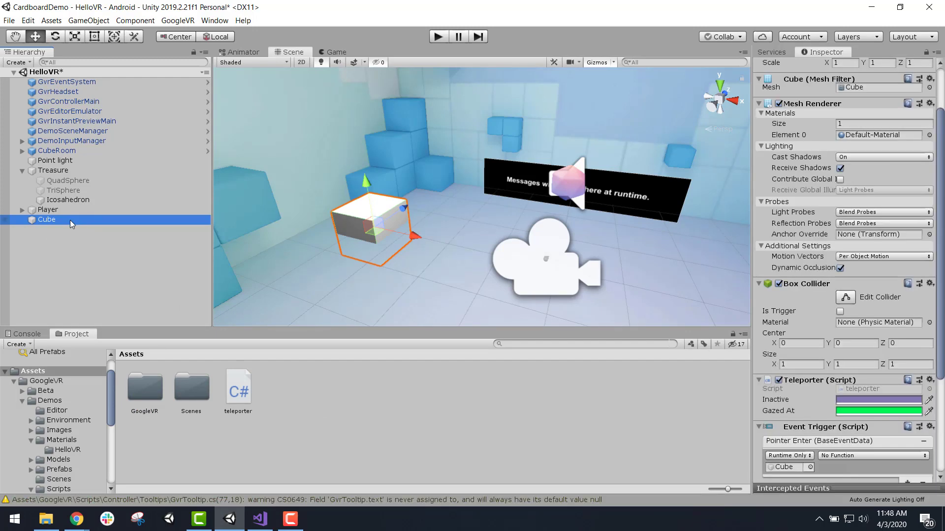
{"action": "left_click", "coordinate": [73, 287]}
{"action": "left_click", "coordinate": [87, 220]}
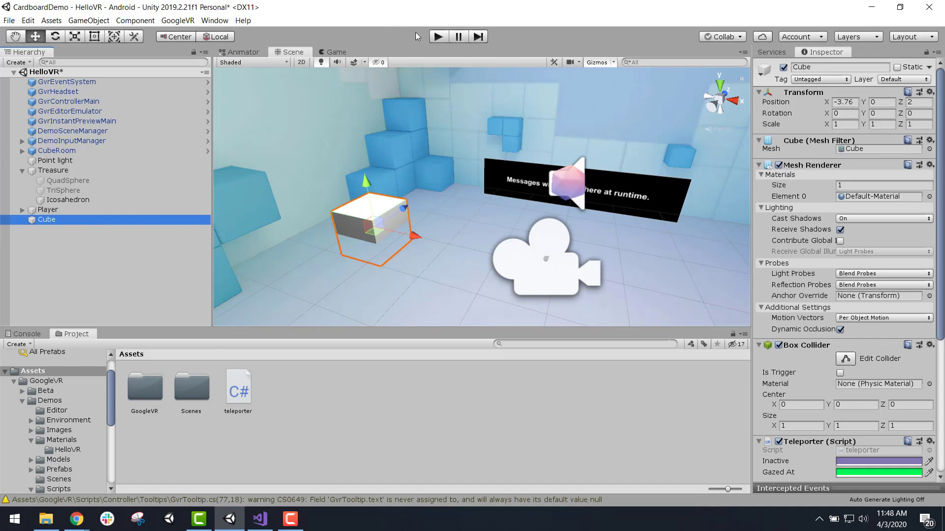
- Run the scene in play mode to check the cube's appearance and gaze behaviour, and stop it
{"action": "left_click", "coordinate": [438, 37]}
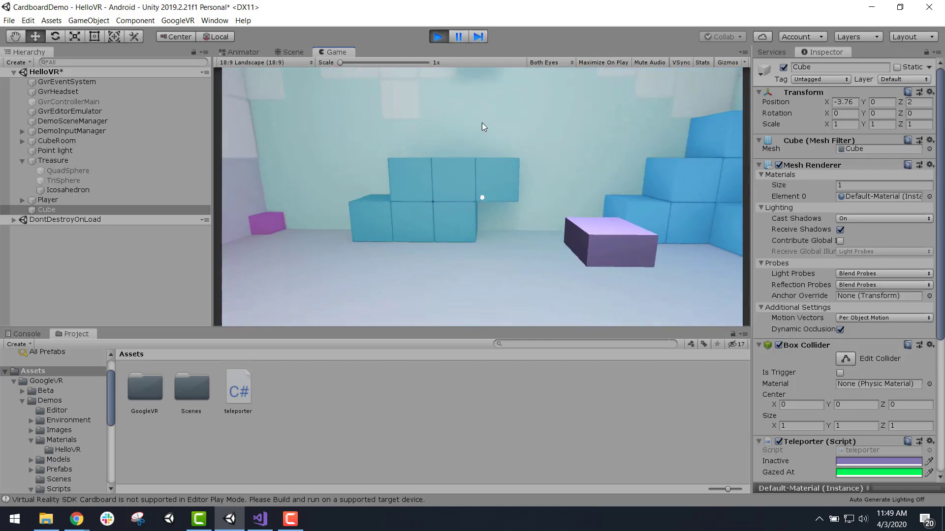
{"action": "left_click", "coordinate": [434, 35]}
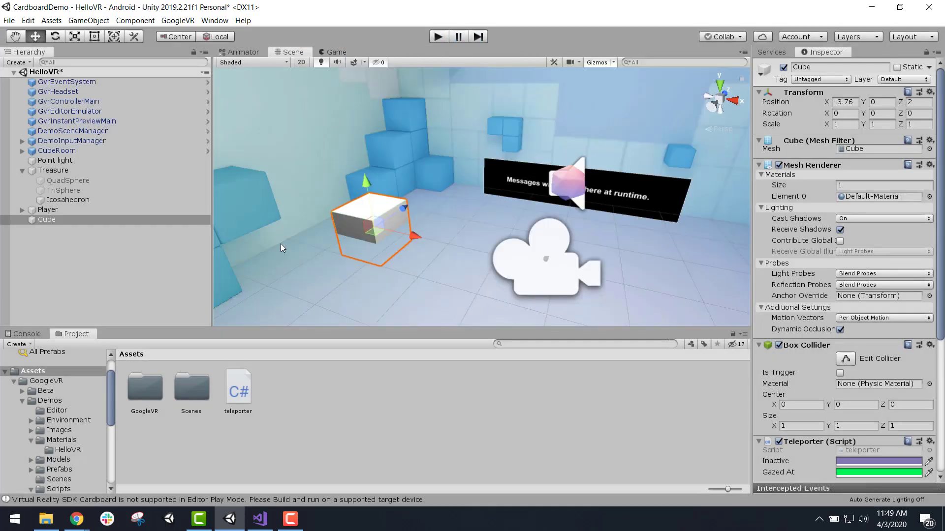
- Remove the Event Trigger component from the Cube object
{"action": "left_click", "coordinate": [85, 211]}
{"action": "left_click", "coordinate": [77, 220]}
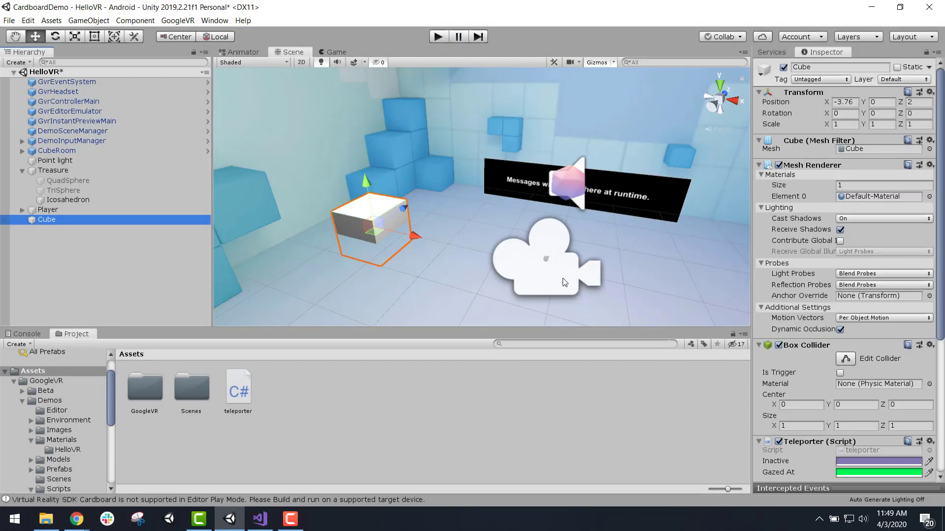
{"action": "scroll", "coordinate": [795, 310], "scroll_direction": "down", "scroll_amount": 6}
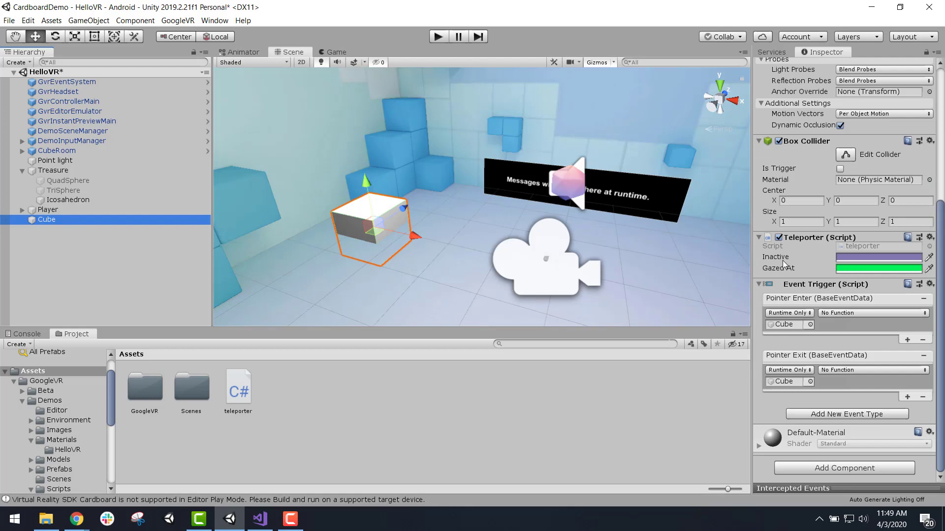
{"action": "right_click", "coordinate": [859, 288]}
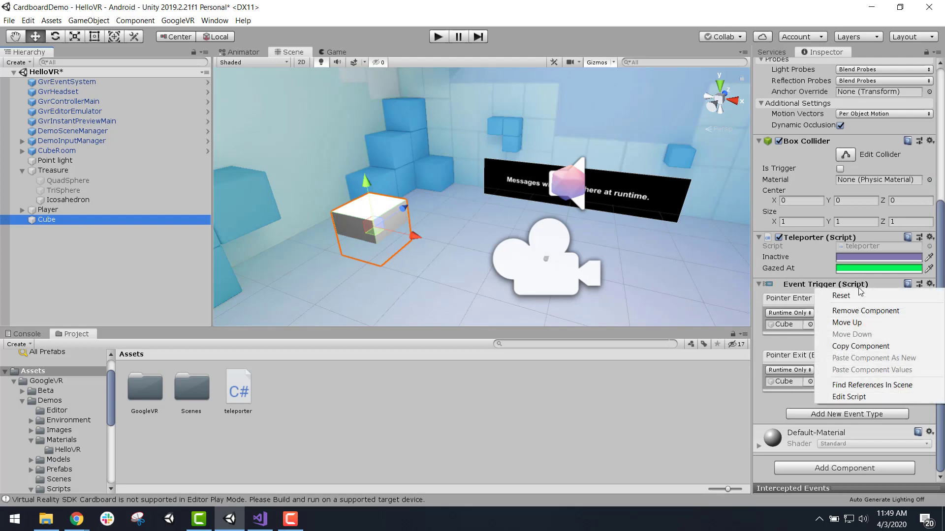
{"action": "left_click", "coordinate": [866, 313]}
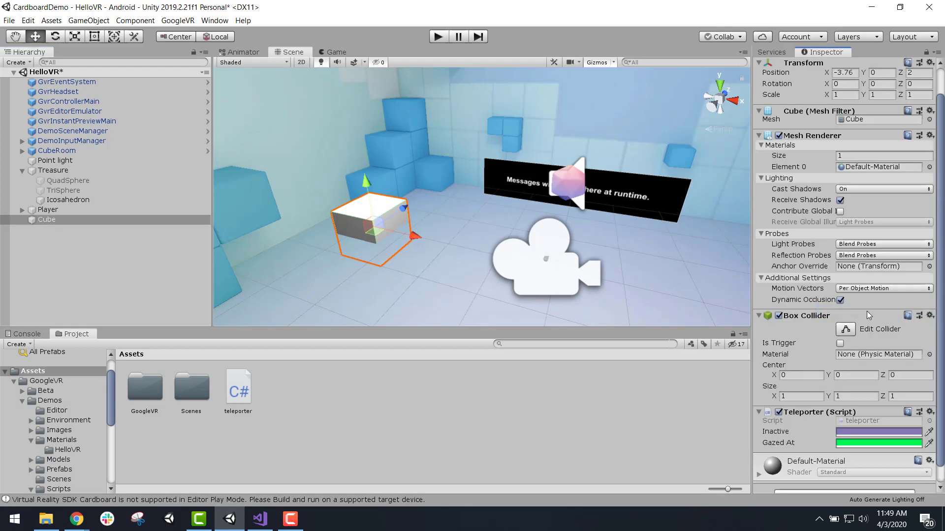
- Play the scene without the Event Trigger, look around at the cube, and stop playback
{"action": "left_click", "coordinate": [438, 37]}
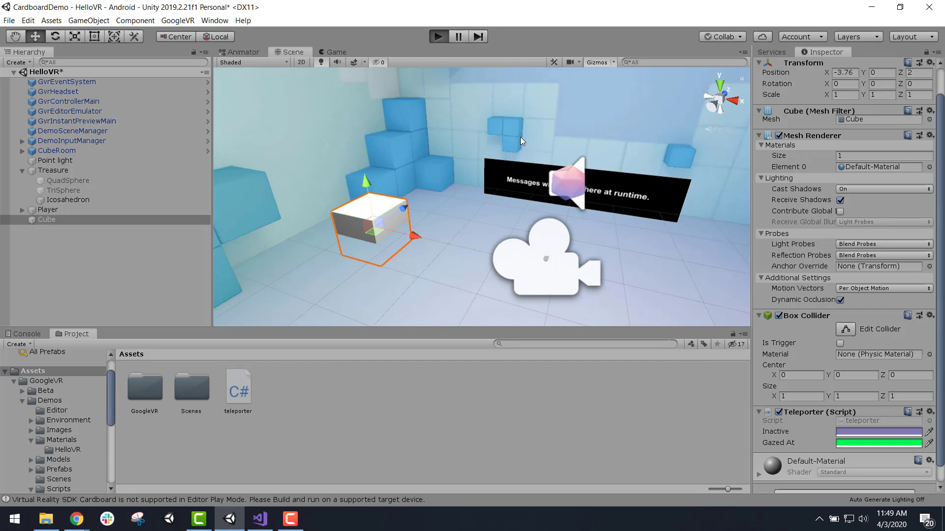
{"action": "key", "text": "alt"}
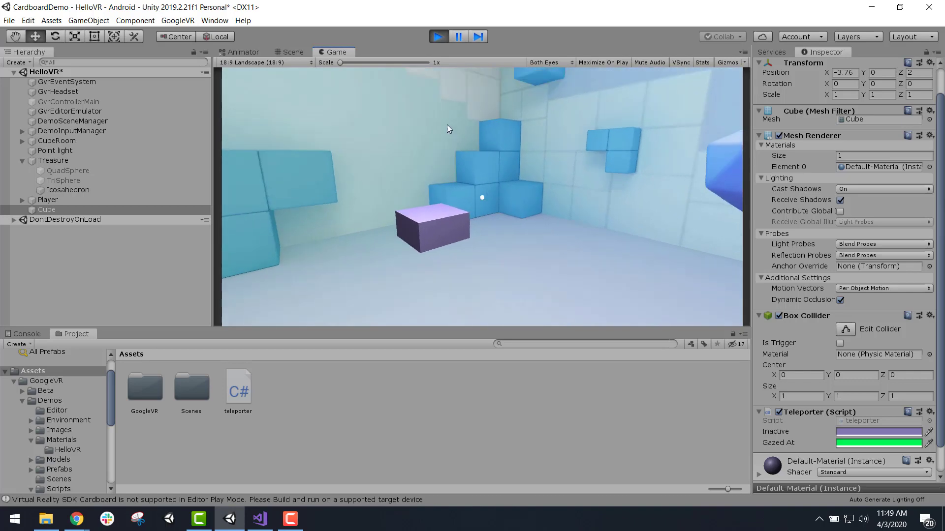
{"action": "left_click", "coordinate": [438, 37]}
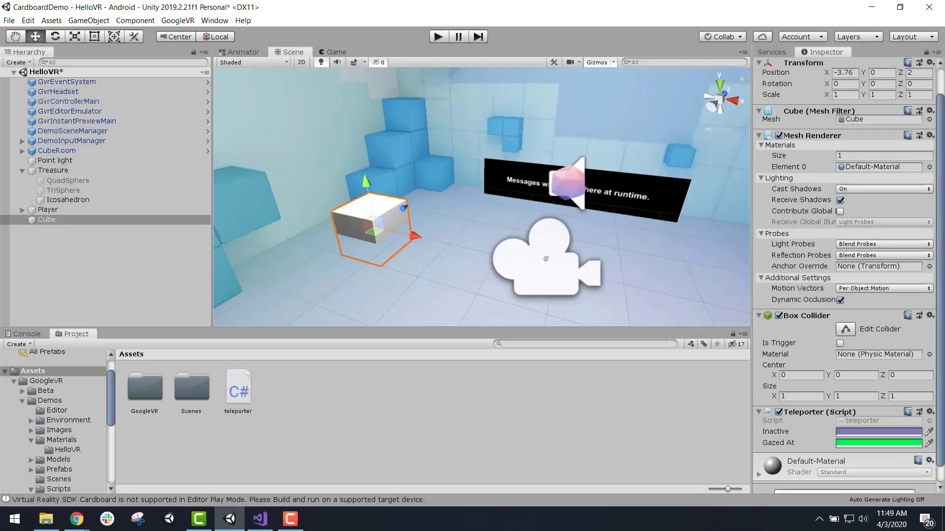
- Search the available components for "eve" and add an Event Trigger to the Cube
{"action": "scroll", "coordinate": [860, 453], "scroll_direction": "down", "scroll_amount": 1}
{"action": "left_click", "coordinate": [855, 479]}
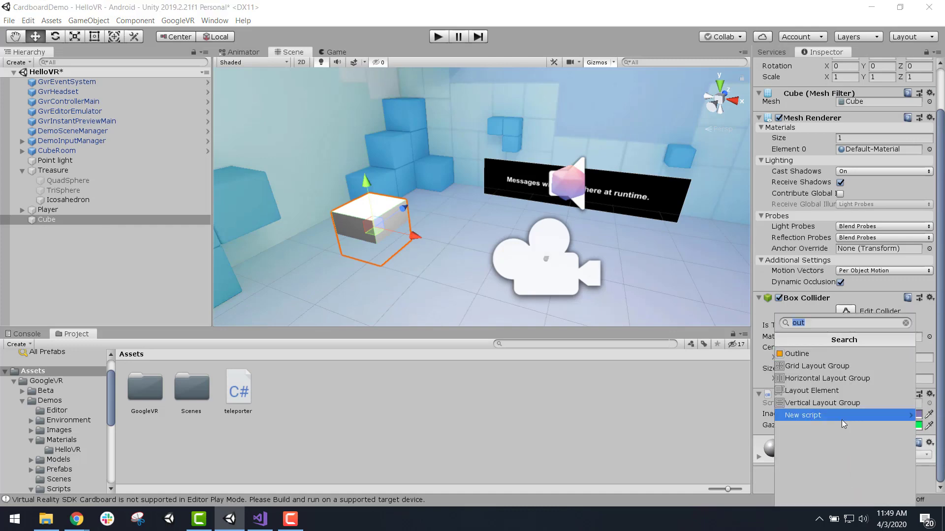
{"action": "type", "text": "eve"}
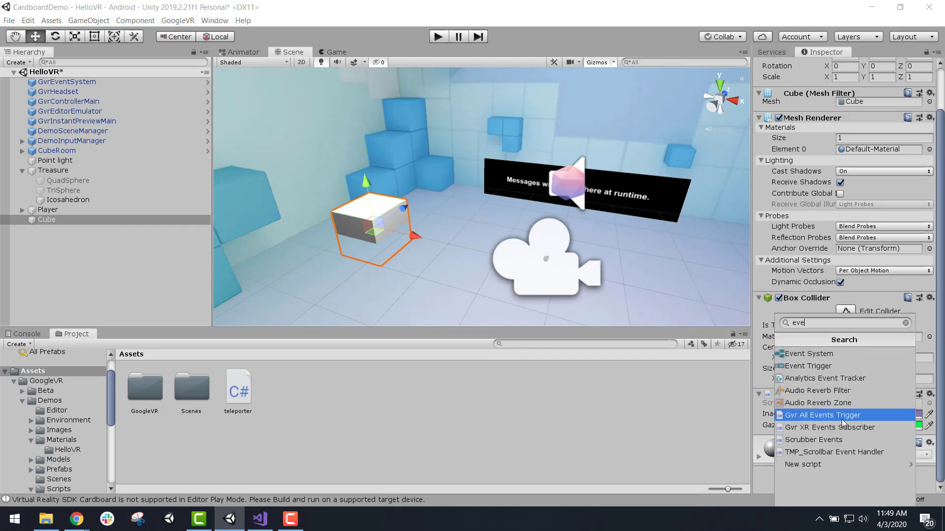
{"action": "left_click", "coordinate": [836, 362]}
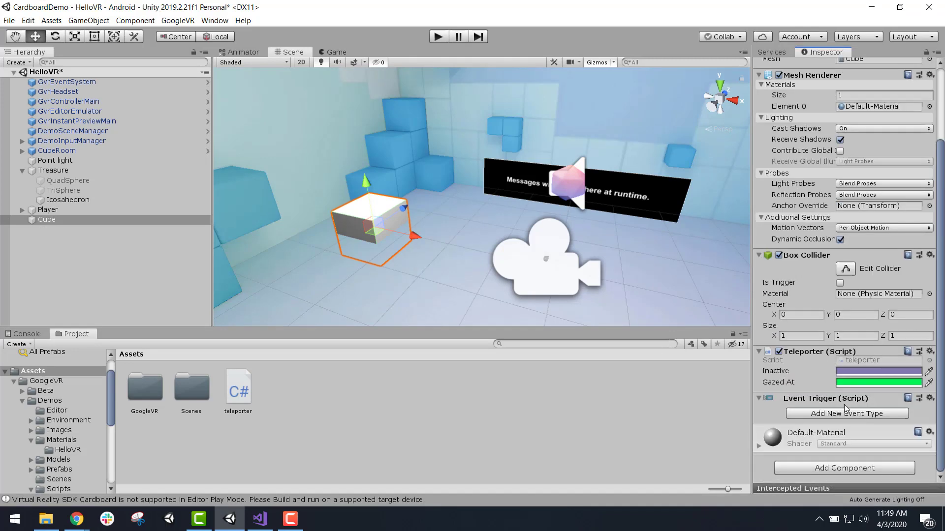
- Add PointerEnter and PointerExit event types to the Cube's Event Trigger
{"action": "left_click", "coordinate": [843, 412]}
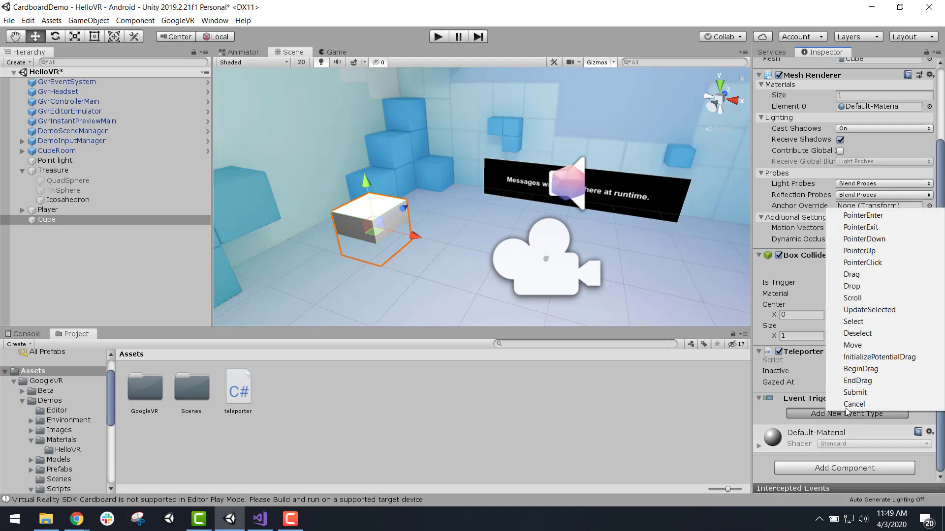
{"action": "left_click", "coordinate": [902, 216]}
{"action": "scroll", "coordinate": [875, 329], "scroll_direction": "down", "scroll_amount": 3}
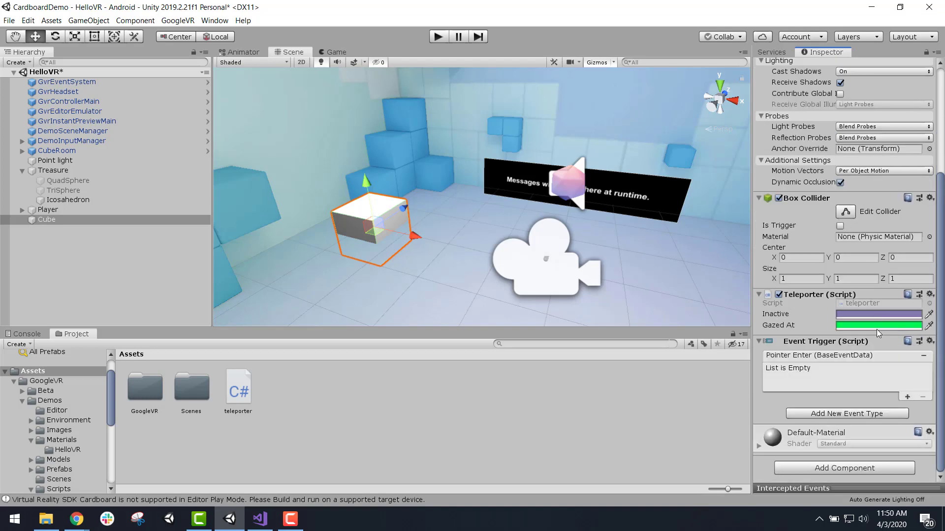
{"action": "left_click", "coordinate": [859, 412]}
{"action": "left_click", "coordinate": [883, 229]}
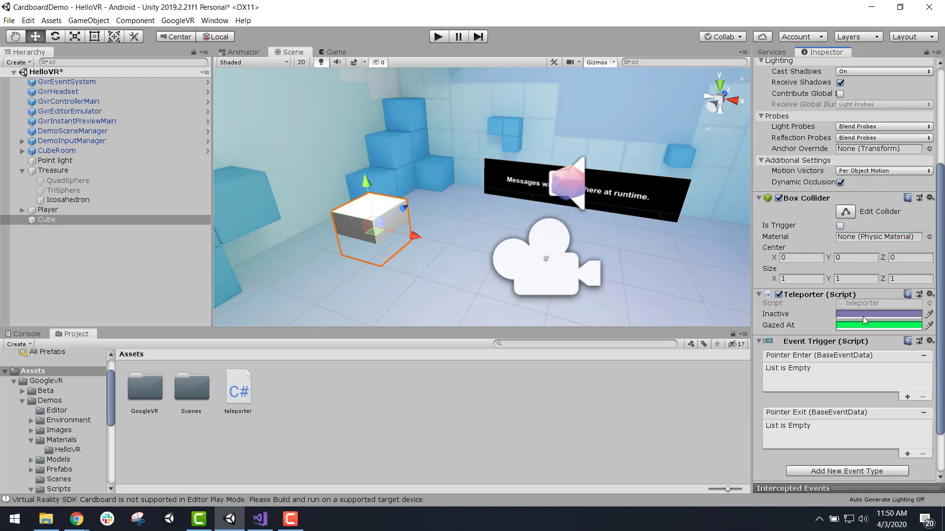
- Add one callback entry to each of Pointer Enter and Pointer Exit and assign the Cube as the target object of both
{"action": "scroll", "coordinate": [863, 317], "scroll_direction": "down", "scroll_amount": 3}
{"action": "left_click", "coordinate": [908, 339]}
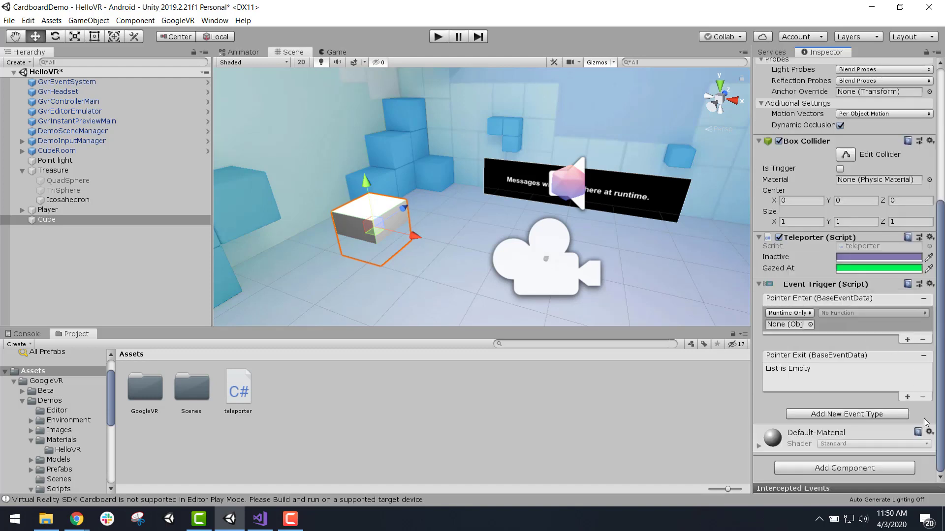
{"action": "left_click", "coordinate": [906, 395]}
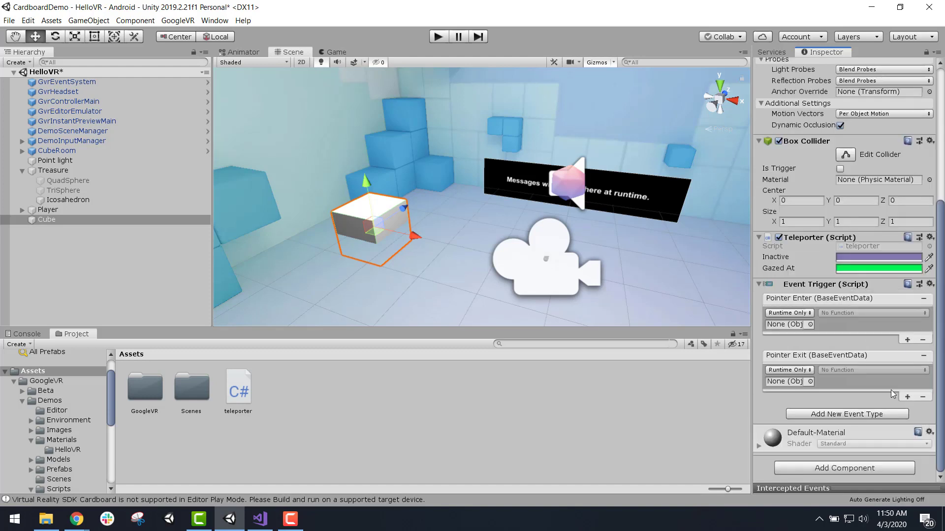
{"action": "left_click", "coordinate": [85, 220]}
{"action": "left_click_drag", "start_coordinate": [84, 220], "coordinate": [784, 324]}
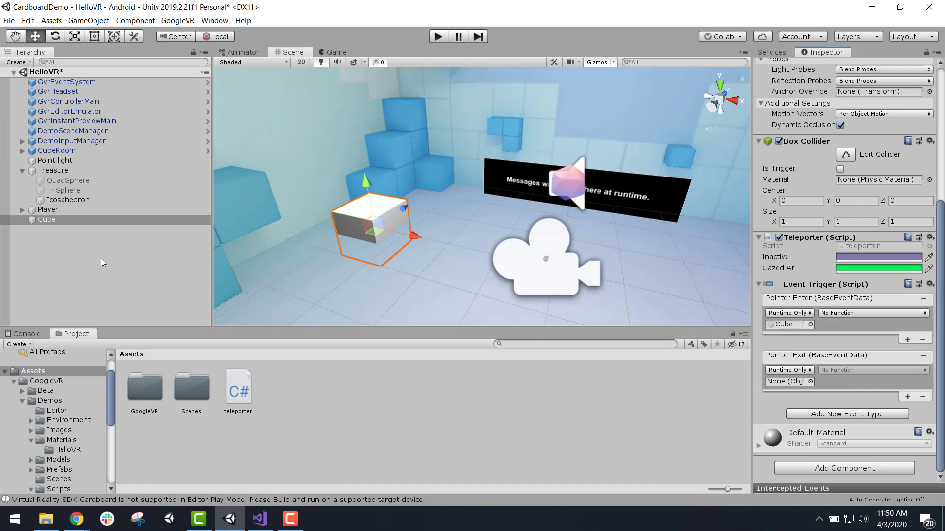
{"action": "left_click_drag", "start_coordinate": [44, 218], "coordinate": [782, 386]}
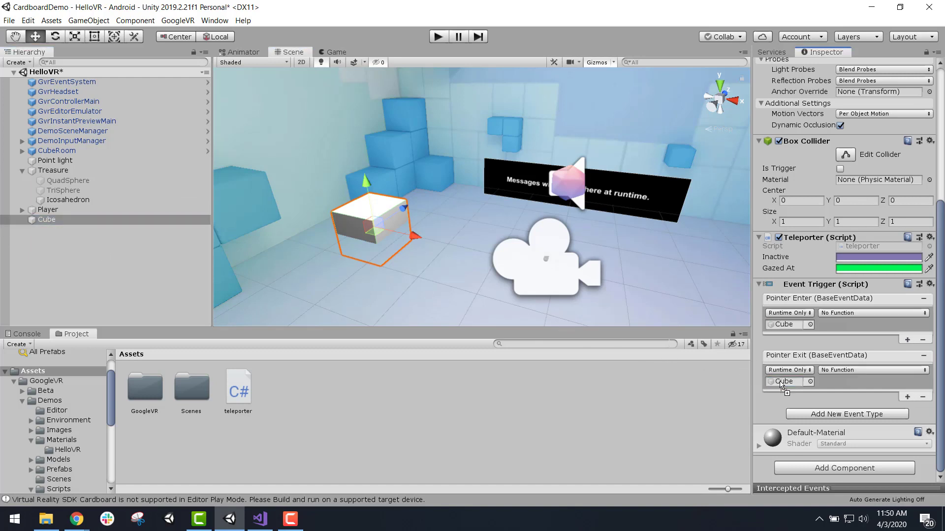
- Set the Pointer Enter and Pointer Exit callbacks to teleporter.GazeAt (bool), with the Boolean argument enabled only for Pointer Enter
{"action": "left_click", "coordinate": [878, 313]}
{"action": "mouse_move", "coordinate": [872, 379]}
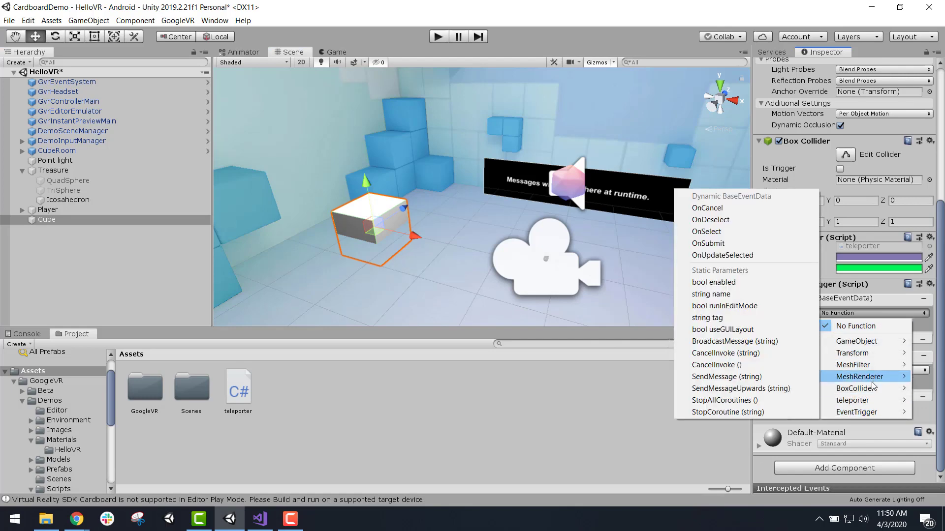
{"action": "mouse_move", "coordinate": [872, 401]}
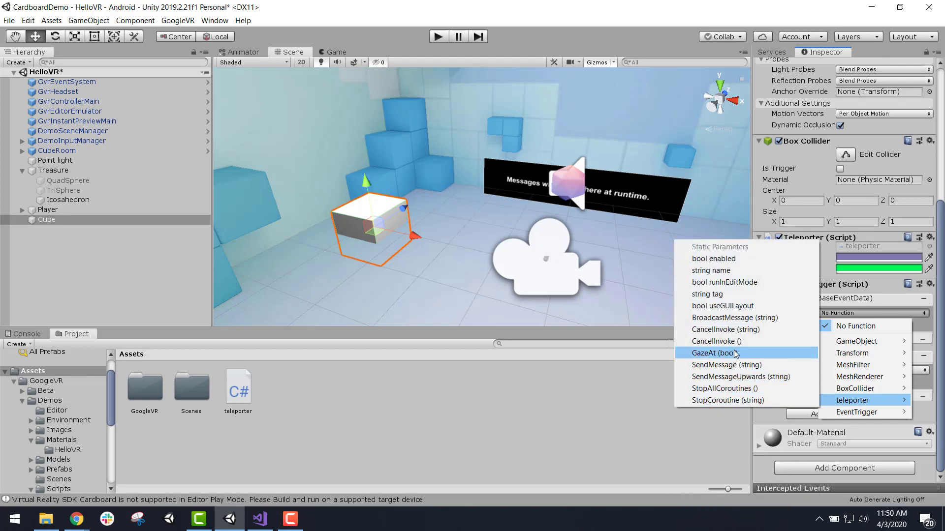
{"action": "left_click", "coordinate": [714, 353]}
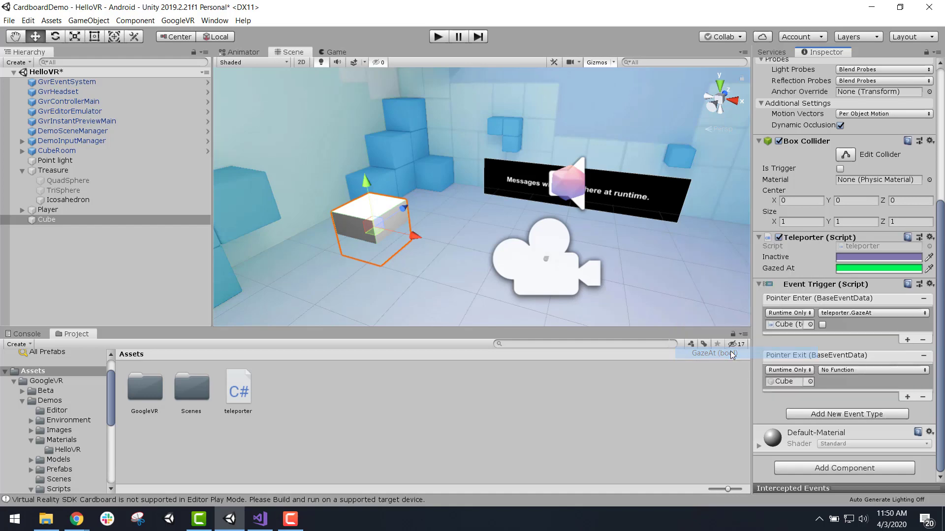
{"action": "left_click", "coordinate": [848, 370]}
{"action": "mouse_move", "coordinate": [879, 459]}
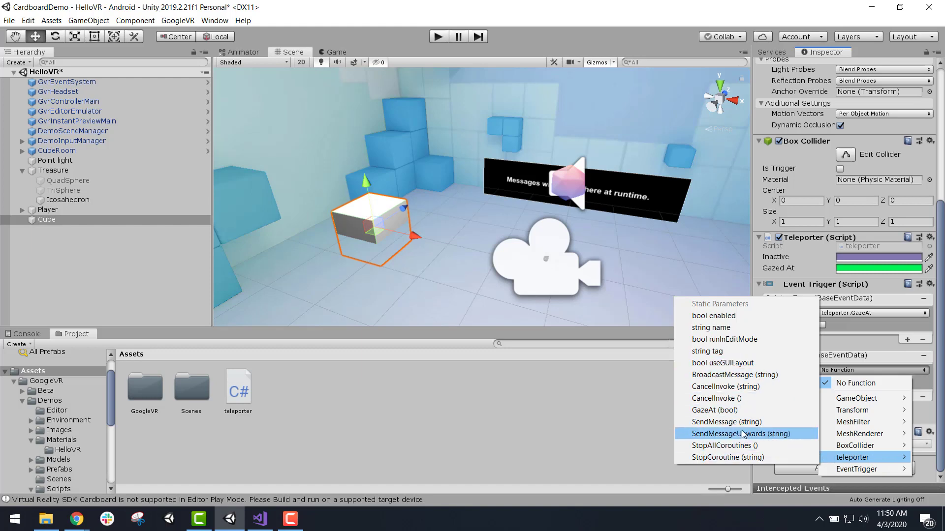
{"action": "left_click", "coordinate": [728, 410]}
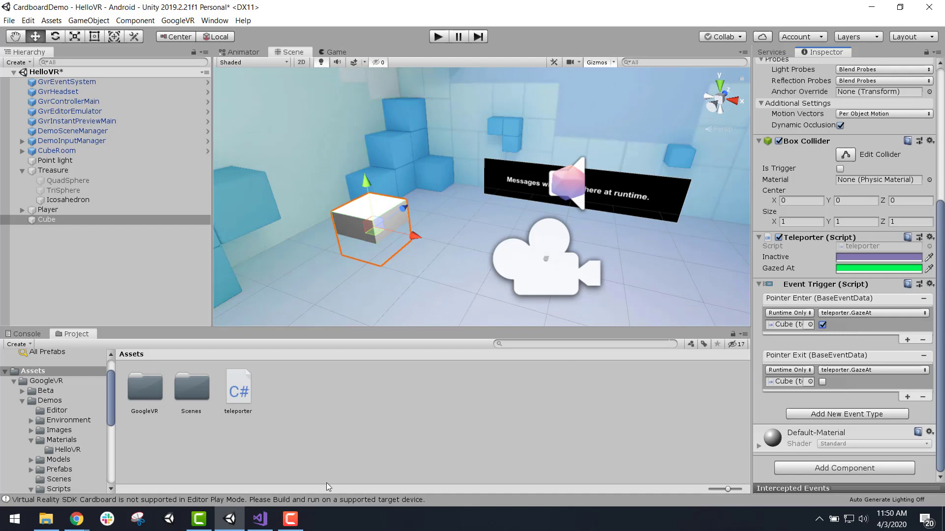
- Check the GazeAt method in the teleporter script in Visual Studio, return to Unity and save the HelloVR scene
{"action": "left_click", "coordinate": [259, 519]}
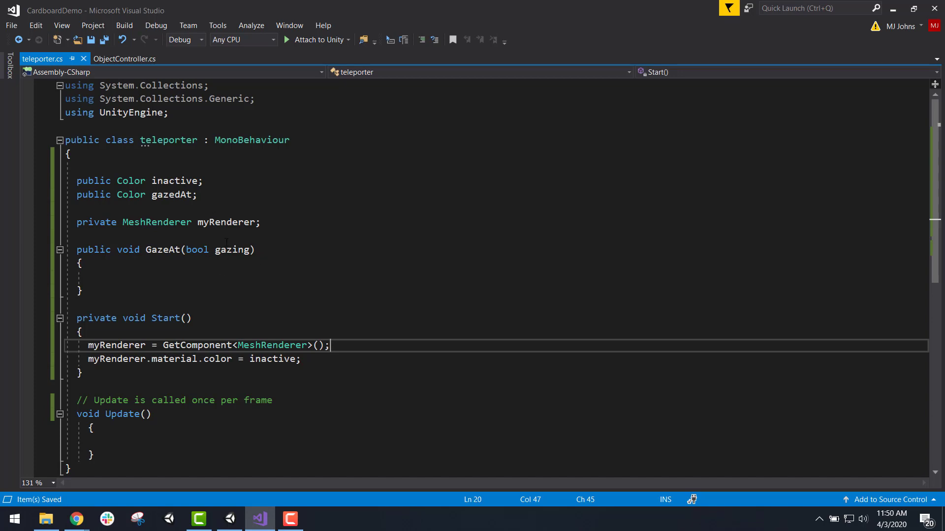
{"action": "left_click", "coordinate": [893, 8]}
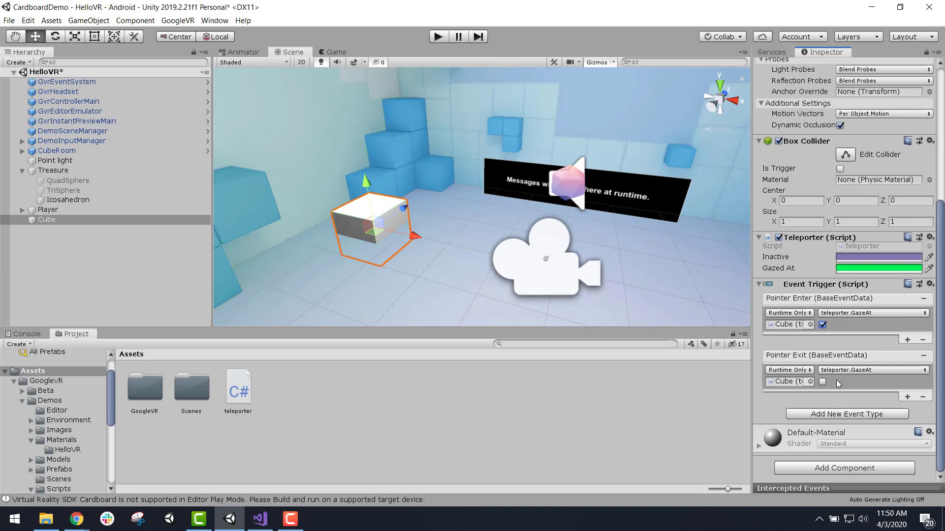
{"action": "left_click", "coordinate": [477, 388]}
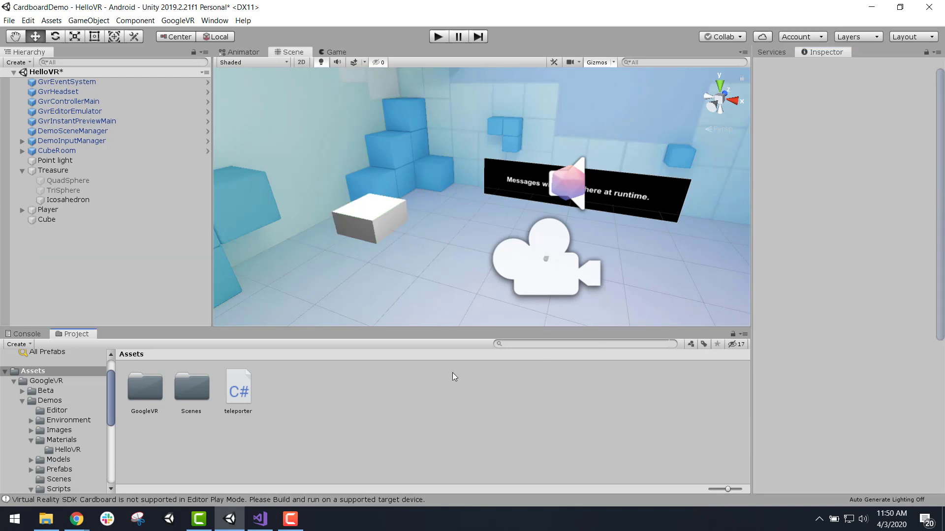
{"action": "key", "text": "ctrl+s"}
- Switch to Visual Studio and add an if (gazing) block inside the GazeAt method of teleporter.cs
{"action": "left_click", "coordinate": [259, 520]}
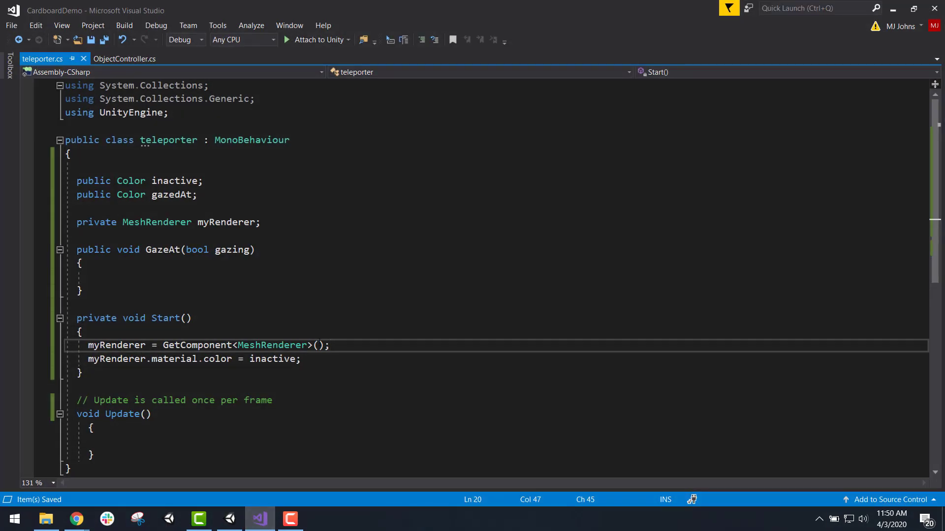
{"action": "scroll", "coordinate": [335, 385], "scroll_direction": "down", "scroll_amount": 1}
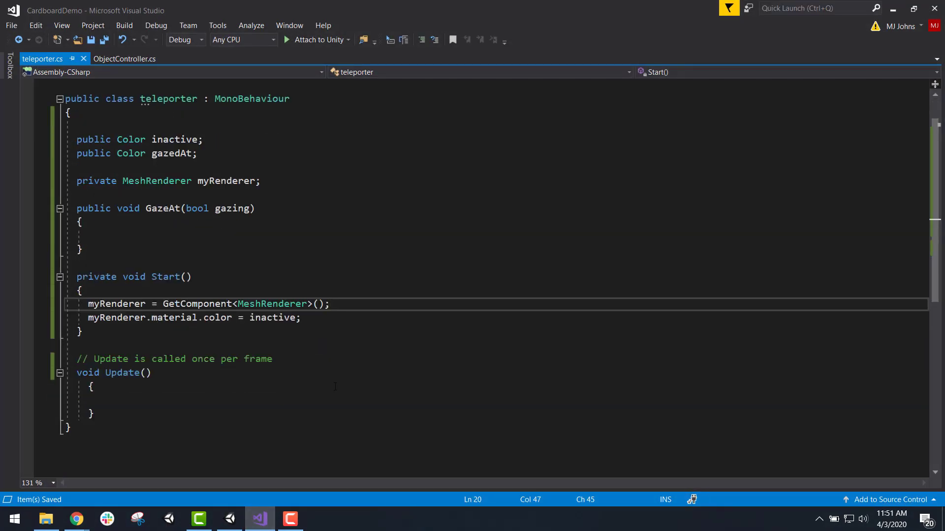
{"action": "left_click", "coordinate": [246, 237]}
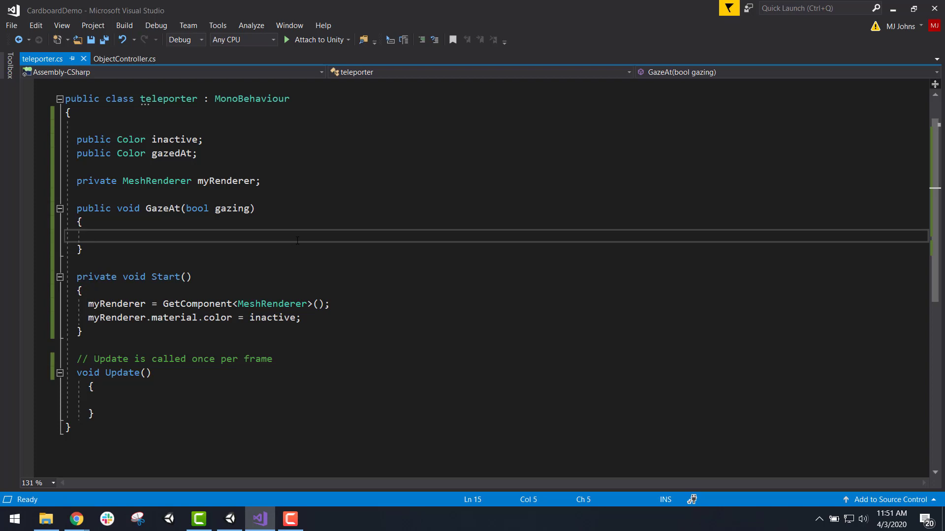
{"action": "type", "text": "if("}
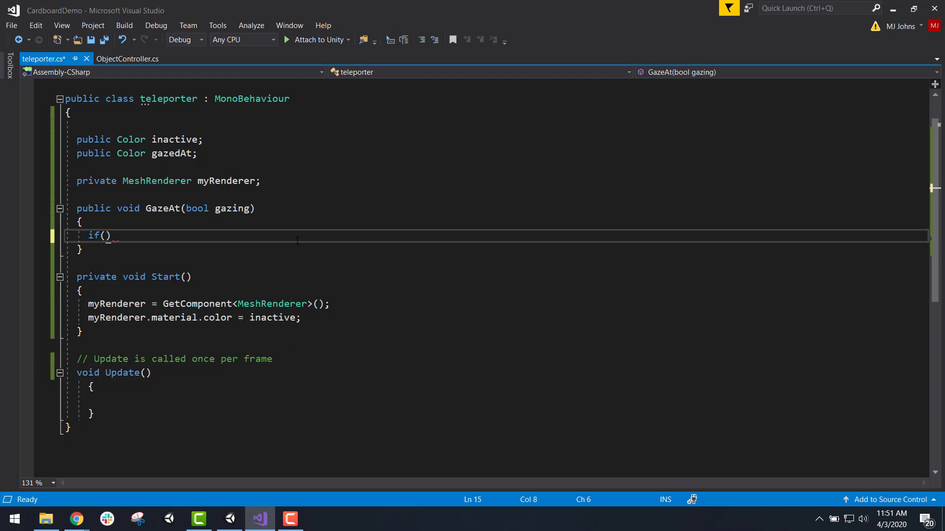
{"action": "type", "text": "gaz"}
{"action": "key", "text": "Tab"}
{"action": "type", "text": ") {"}
{"action": "key", "text": "Return"}
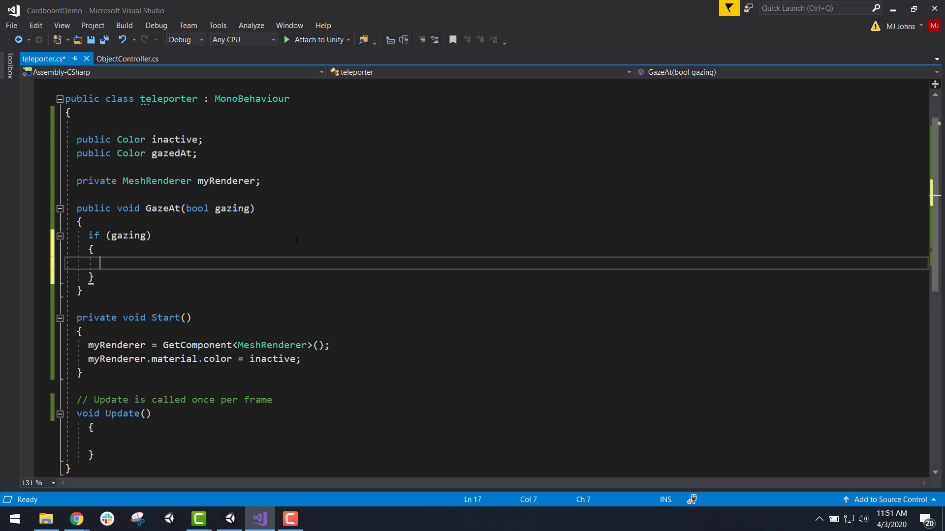
- Inside the if (gazing) block, add the line myRenderer.material.color = gazedAt;
{"action": "type", "text": "myRenderer."}
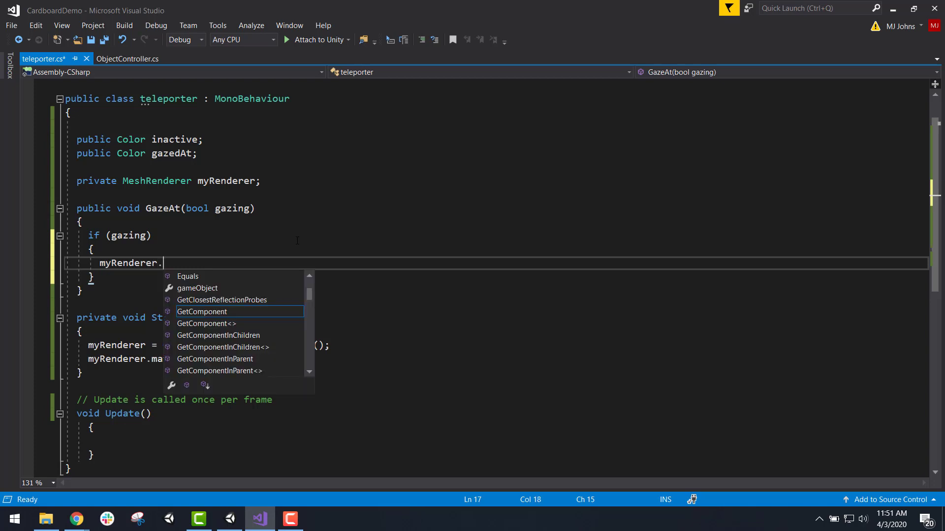
{"action": "type", "text": "material.color "}
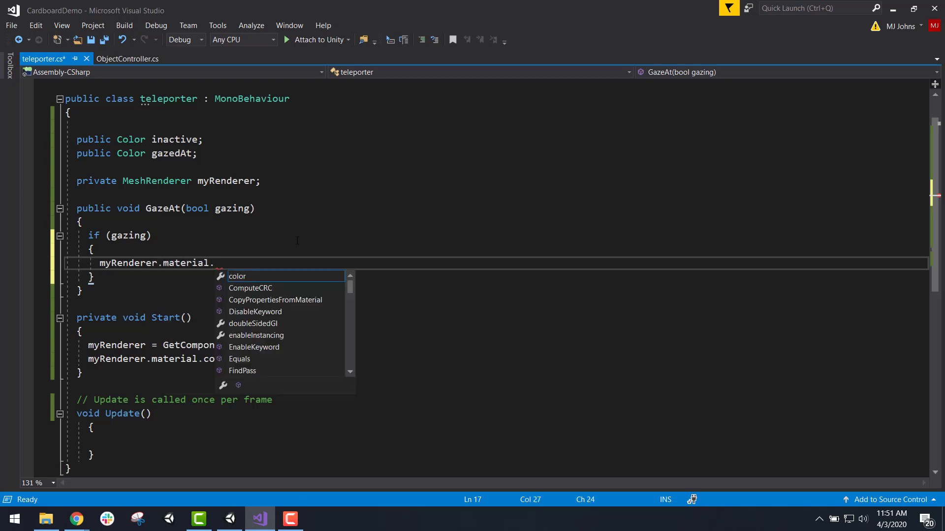
{"action": "type", "text": "= gaz"}
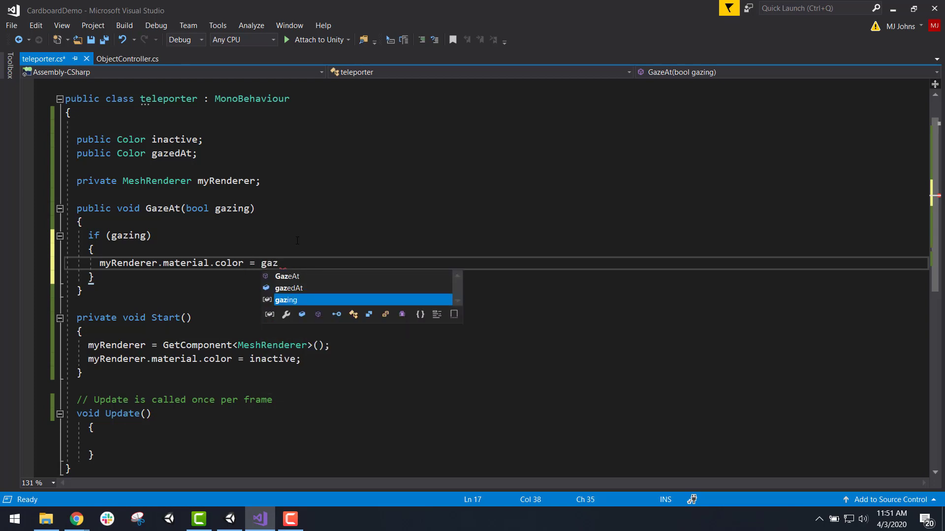
{"action": "key", "text": "Up"}
{"action": "key", "text": "Tab"}
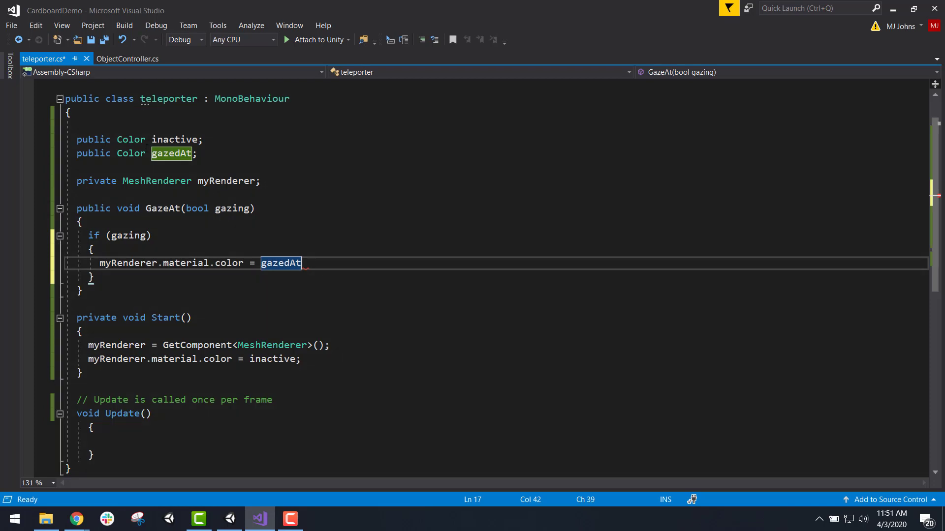
{"action": "type", "text": ";"}
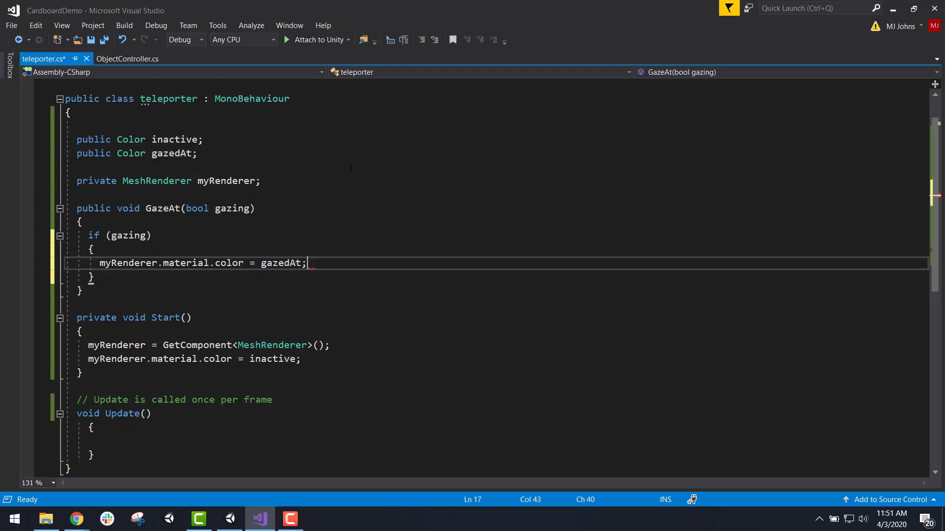
- Add an else block with braces after the if (gazing) block in the GazeAt method
{"action": "key", "text": "Down"}
{"action": "type", "text": "el"}
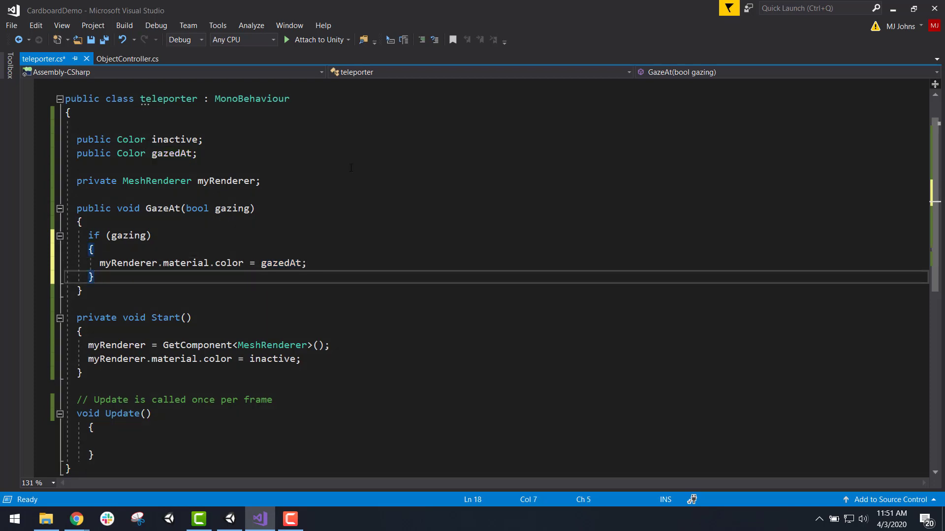
{"action": "key", "text": "Tab"}
{"action": "key", "text": "Return"}
{"action": "type", "text": "{"}
{"action": "key", "text": "Return"}
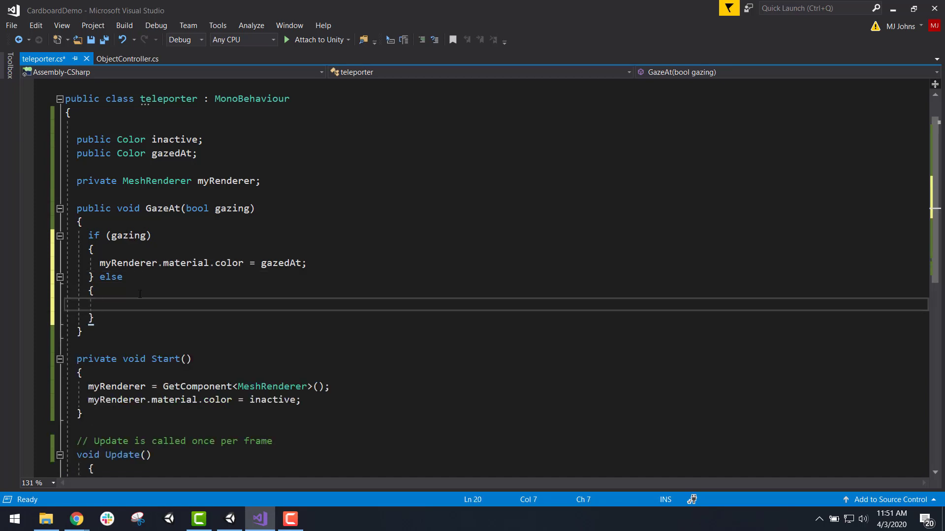
- Inside the else block, add myRenderer.material.color = inactive; and save teleporter.cs
{"action": "type", "text": "myR"}
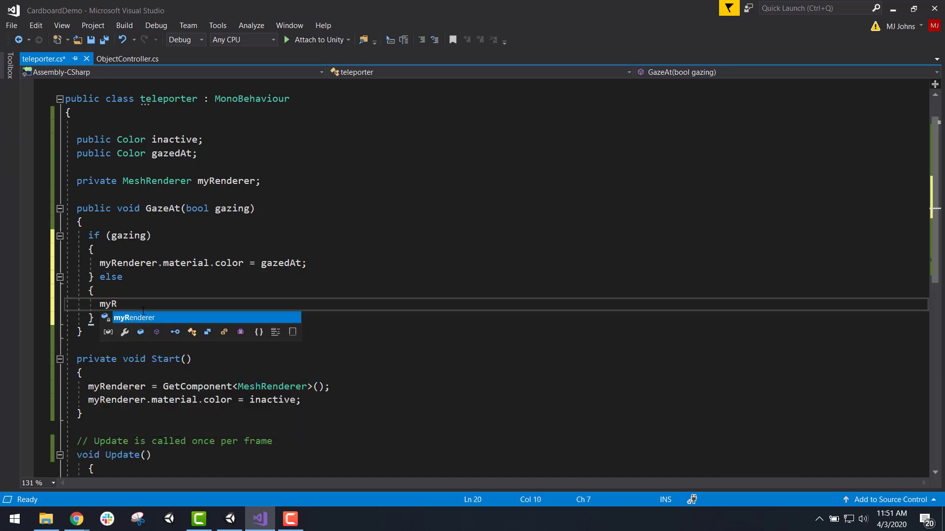
{"action": "type", "text": "enderer.ma"}
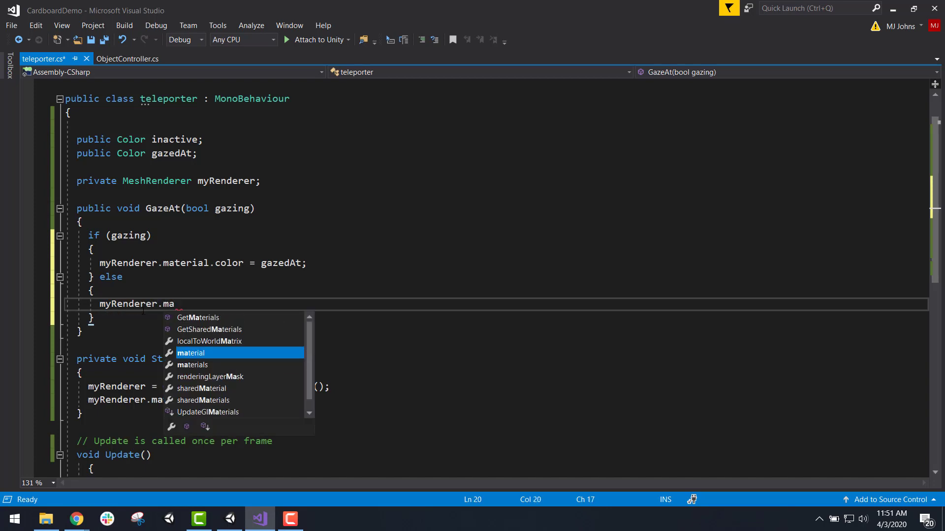
{"action": "key", "text": "Tab"}
{"action": "type", "text": ".co"}
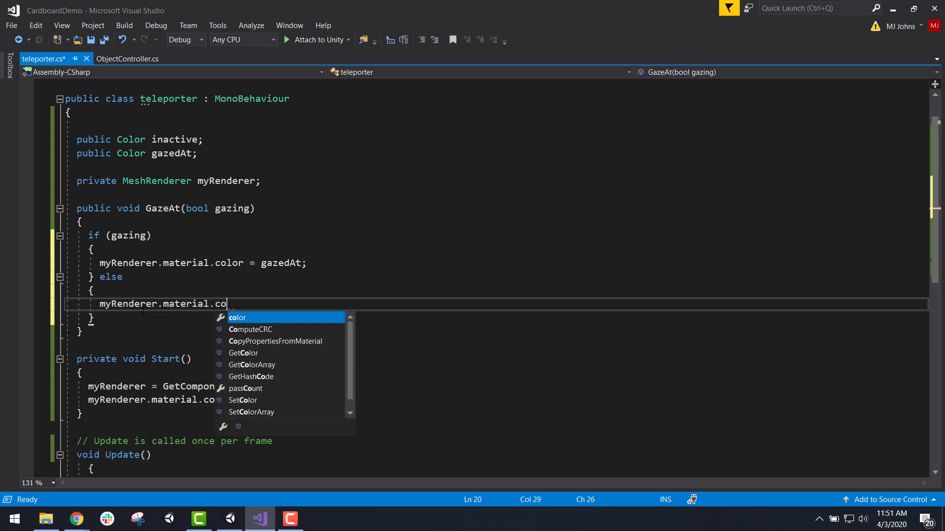
{"action": "type", "text": "lor = "}
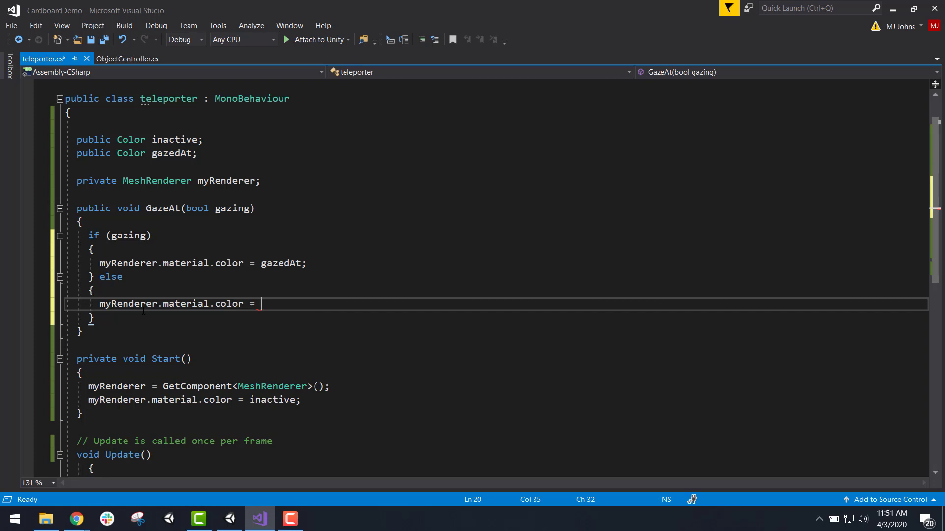
{"action": "type", "text": "inactive;"}
{"action": "key", "text": "ctrl+s"}
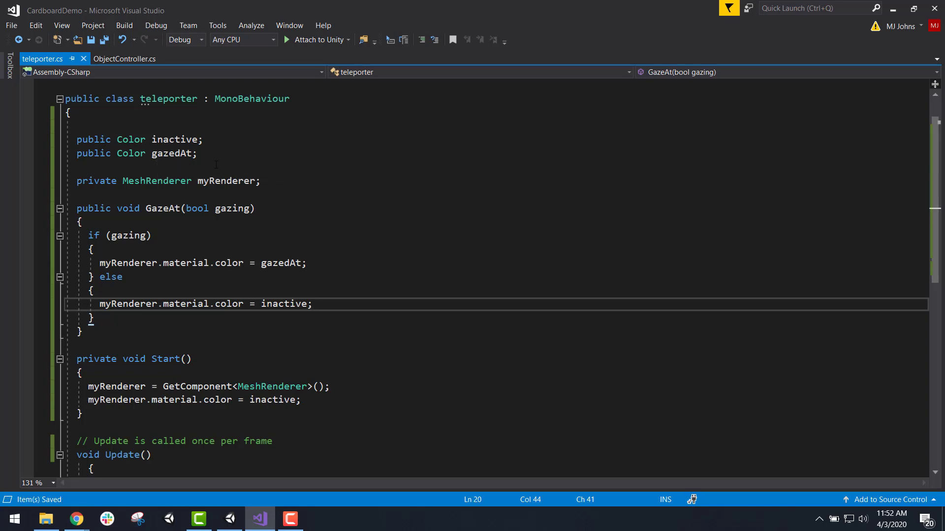
- Examine the material fields and SetGazedAt method in ObjectController.cs for comparison, and return to teleporter.cs
{"action": "left_click", "coordinate": [121, 59]}
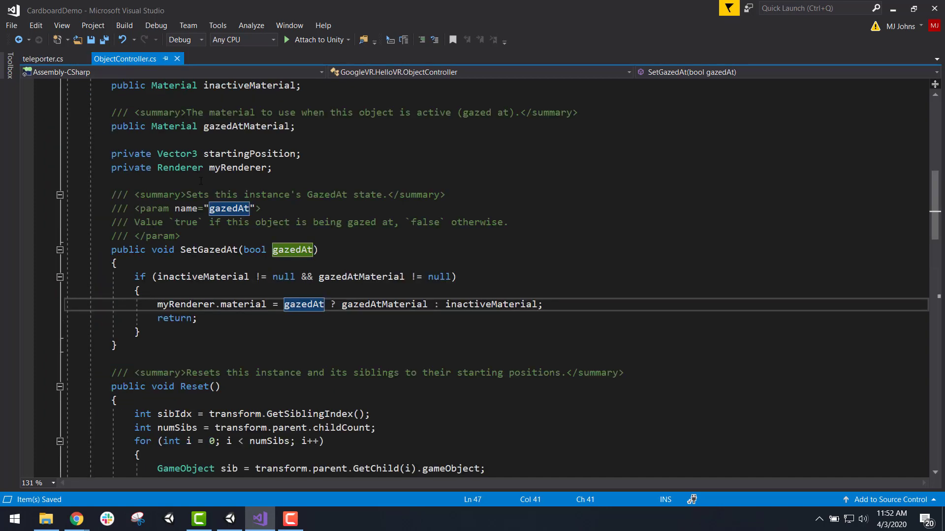
{"action": "left_click", "coordinate": [234, 276]}
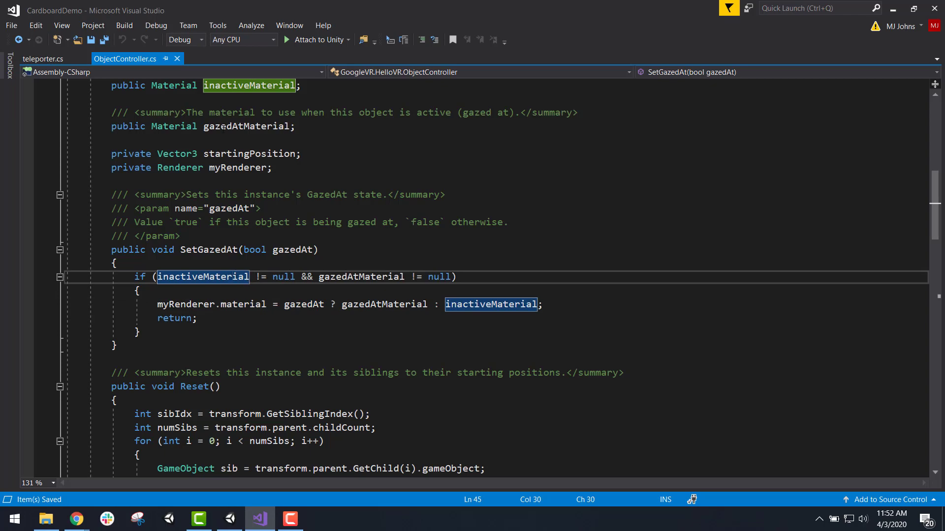
{"action": "scroll", "coordinate": [223, 128], "scroll_direction": "up", "scroll_amount": 3}
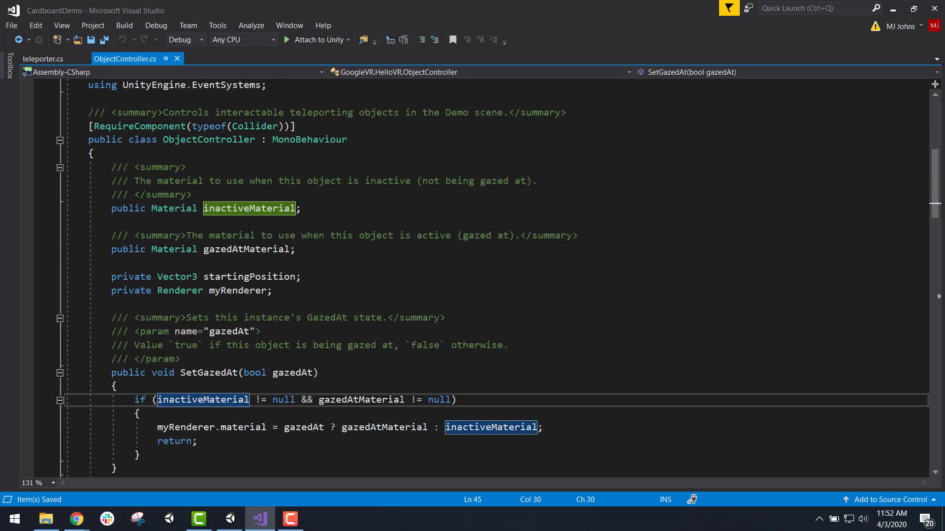
{"action": "scroll", "coordinate": [309, 252], "scroll_direction": "down", "scroll_amount": 2}
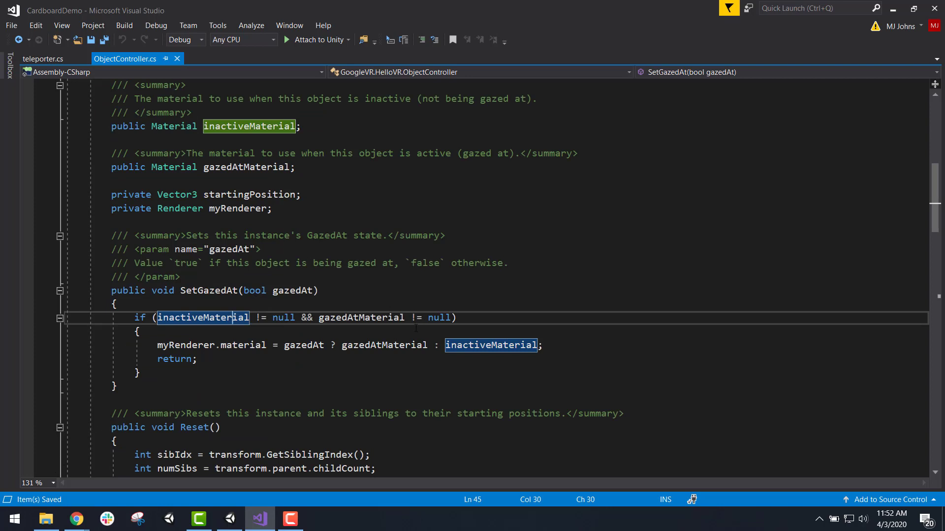
{"action": "mouse_move", "coordinate": [233, 318]}
{"action": "left_click", "coordinate": [49, 60]}
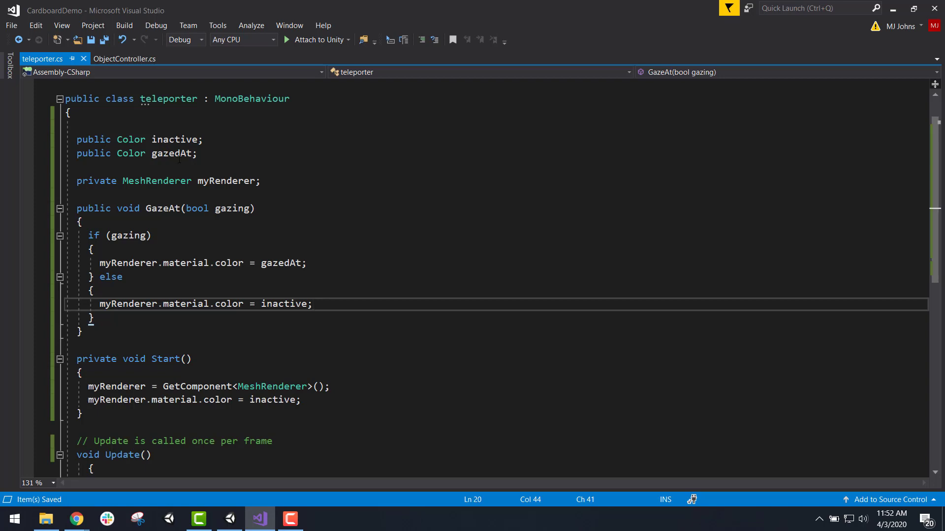
{"action": "scroll", "coordinate": [163, 144], "scroll_direction": "up", "scroll_amount": 1}
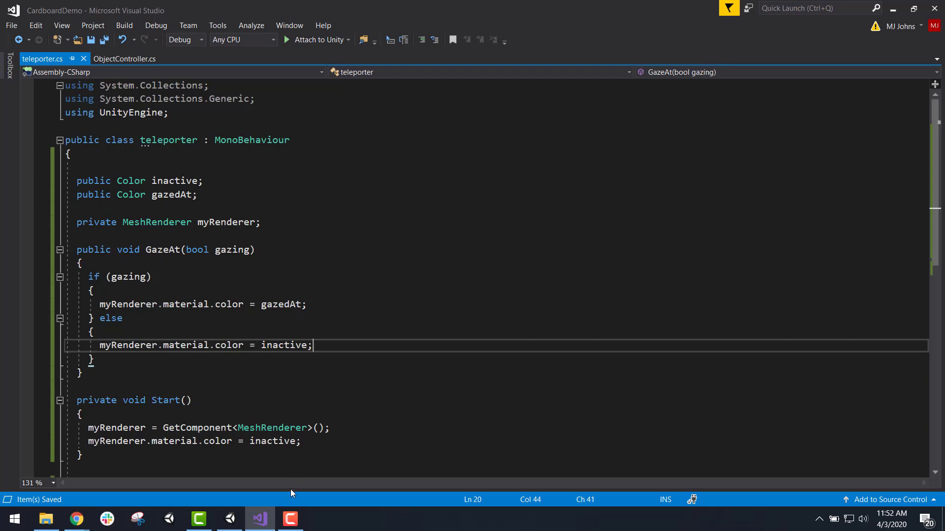
- Switch to Unity and run the HelloVR scene to test the Cube's gaze colour change, and stop play mode
{"action": "left_click", "coordinate": [230, 519]}
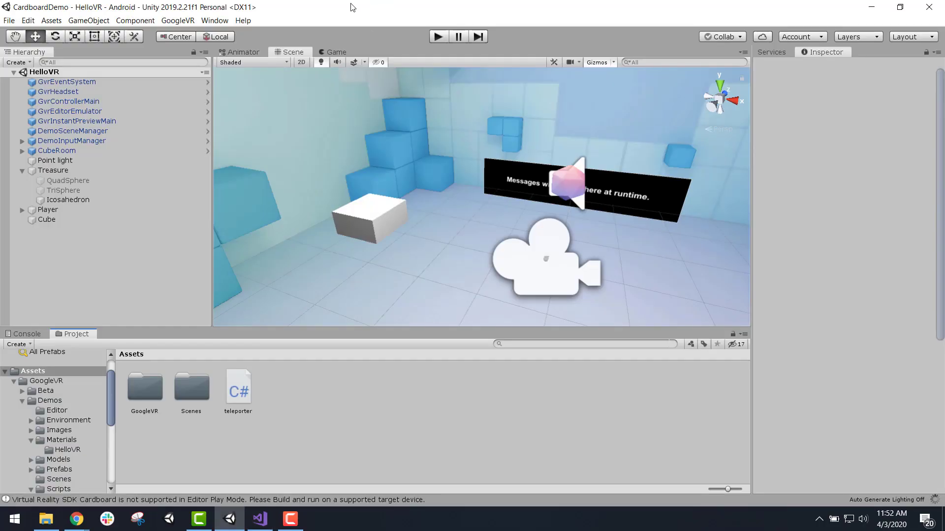
{"action": "left_click", "coordinate": [437, 37]}
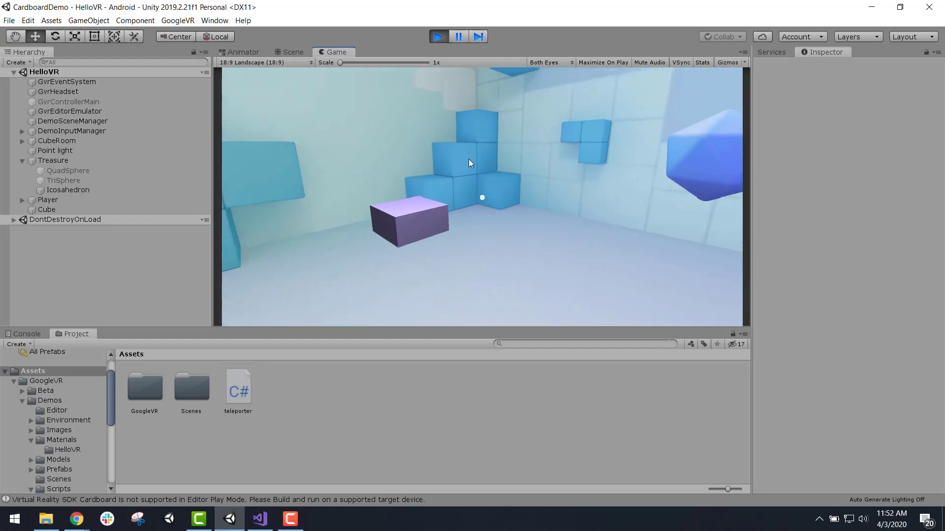
{"action": "left_click", "coordinate": [436, 36]}
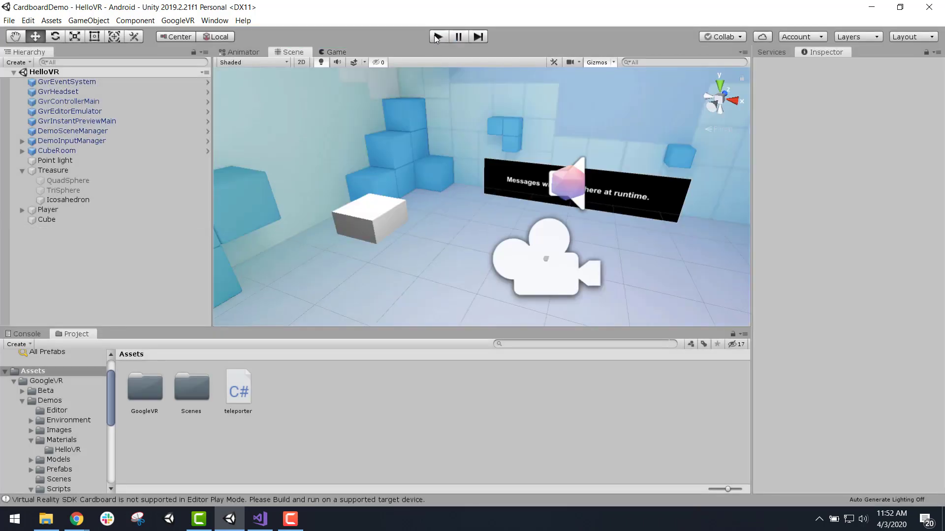
- Switch to Visual Studio and declare private bool colorChanging = false; below the myRenderer field in teleporter.cs
{"action": "left_click", "coordinate": [259, 519]}
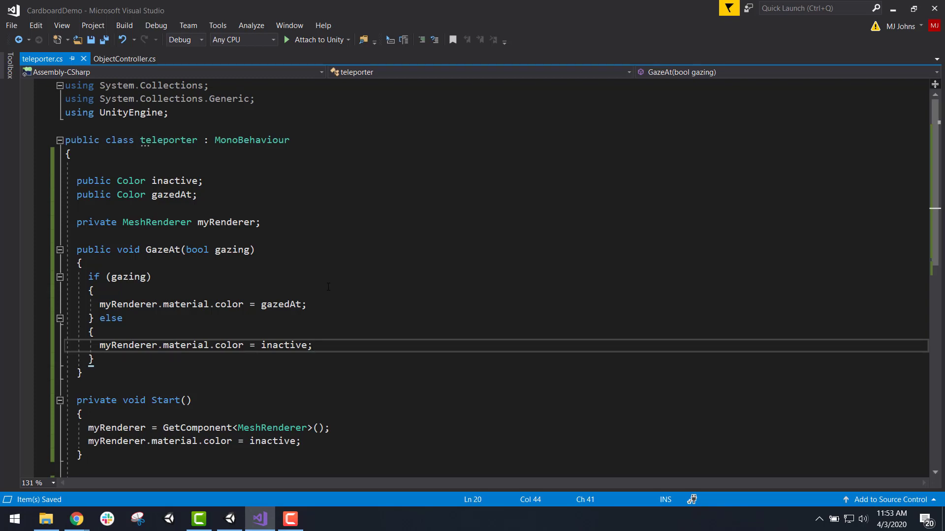
{"action": "scroll", "coordinate": [328, 302], "scroll_direction": "down", "scroll_amount": 1}
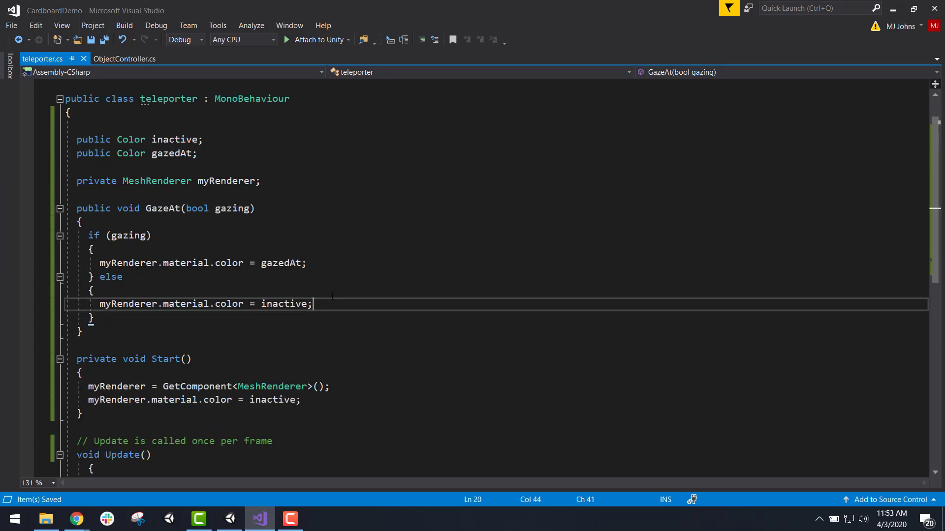
{"action": "left_click", "coordinate": [305, 181]}
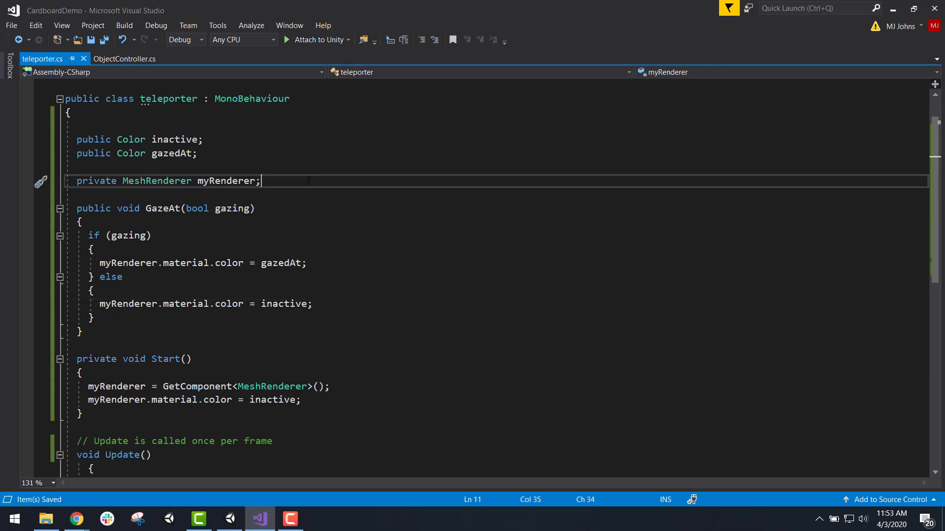
{"action": "key", "text": "Return"}
{"action": "key", "text": "Return"}
{"action": "type", "text": "pri"}
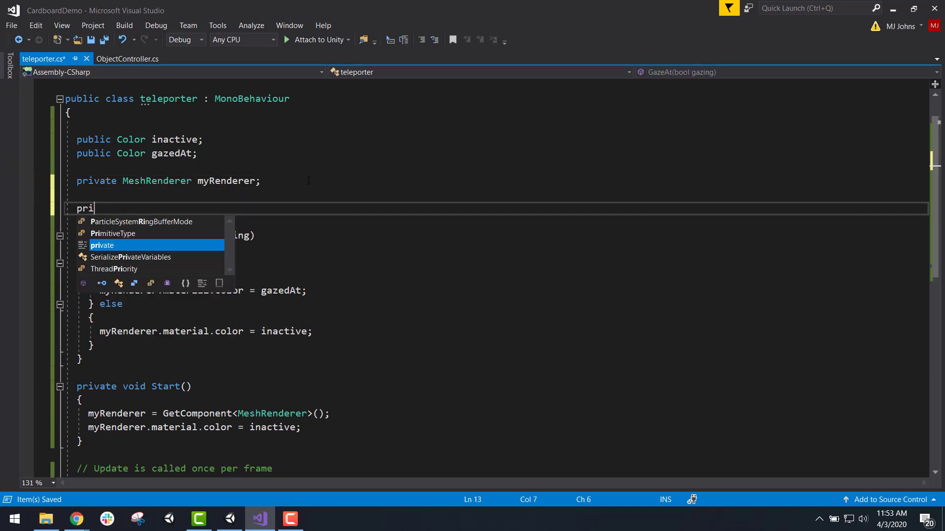
{"action": "type", "text": "vate bool "}
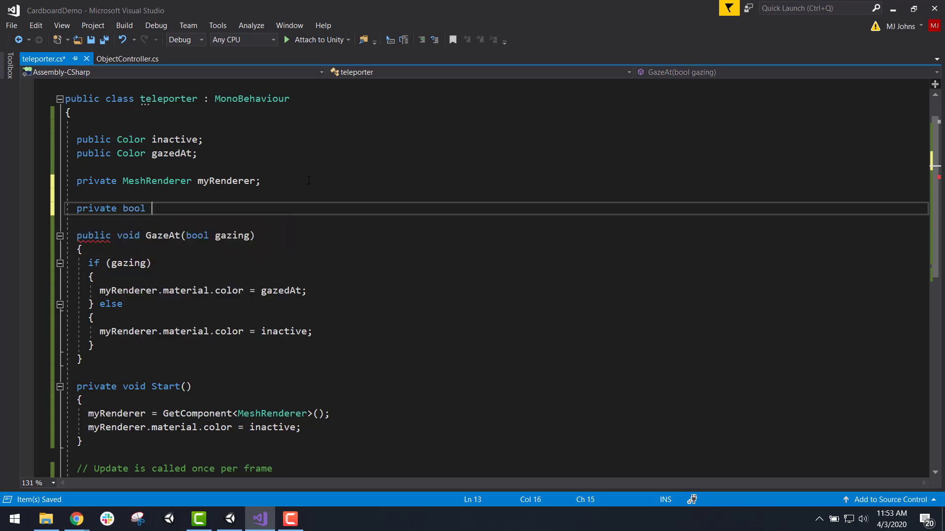
{"action": "type", "text": "color"}
{"action": "type", "text": "Changing = false;"}
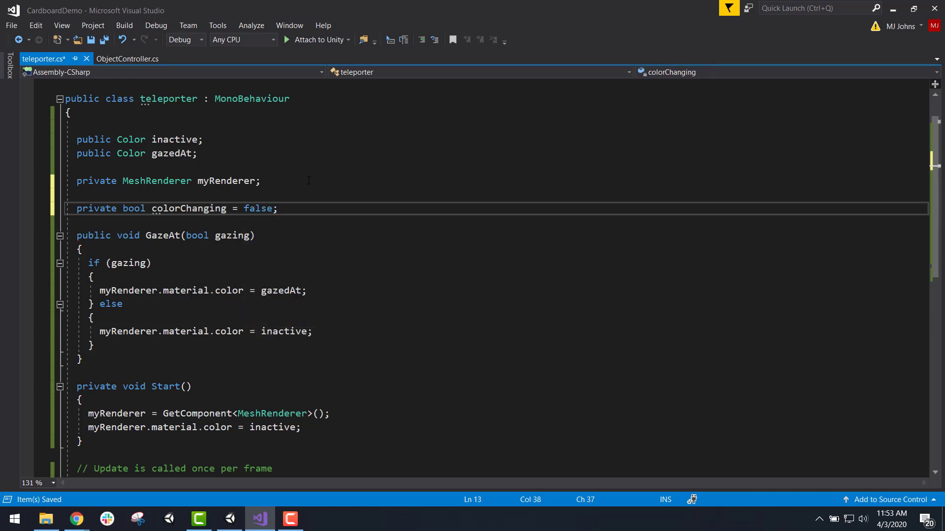
- Replace the colour assignment inside the if (gazing) block with colorChanging = true;
{"action": "scroll", "coordinate": [310, 207], "scroll_direction": "down", "scroll_amount": 1}
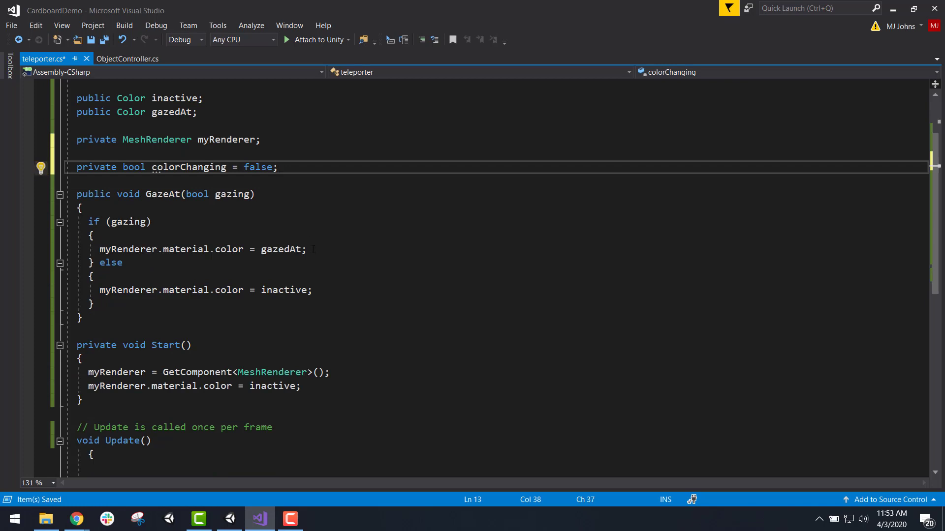
{"action": "left_click", "coordinate": [314, 249]}
{"action": "left_click_drag", "start_coordinate": [319, 249], "coordinate": [99, 249]}
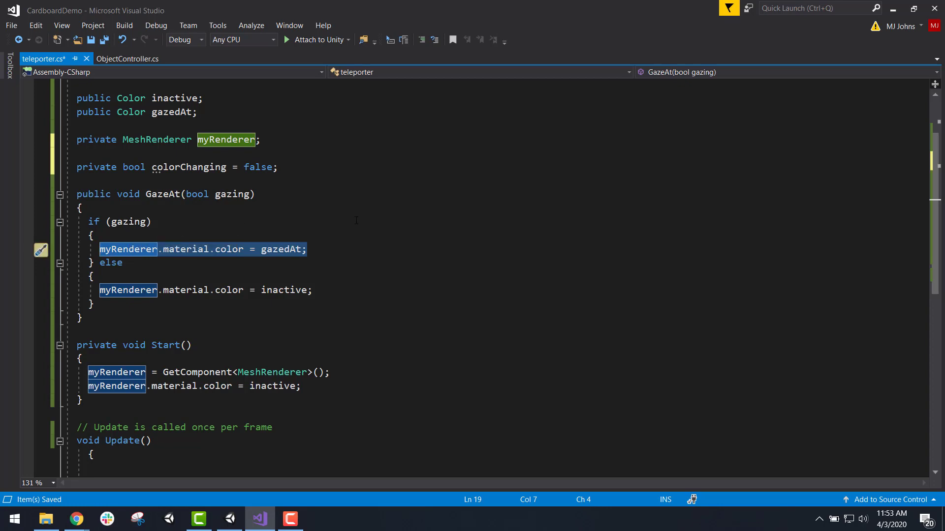
{"action": "type", "text": "gaz"}
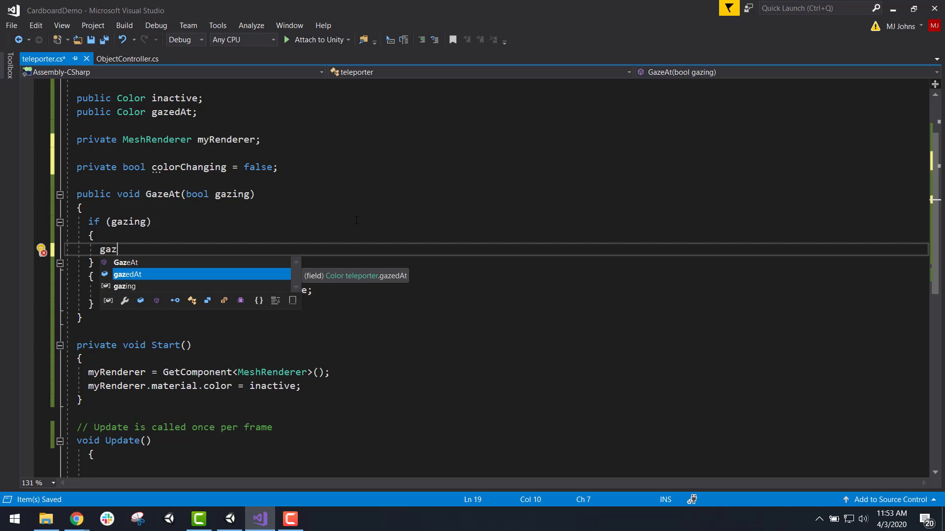
{"action": "key", "text": "BackSpace"}
{"action": "key", "text": "BackSpace"}
{"action": "key", "text": "BackSpace"}
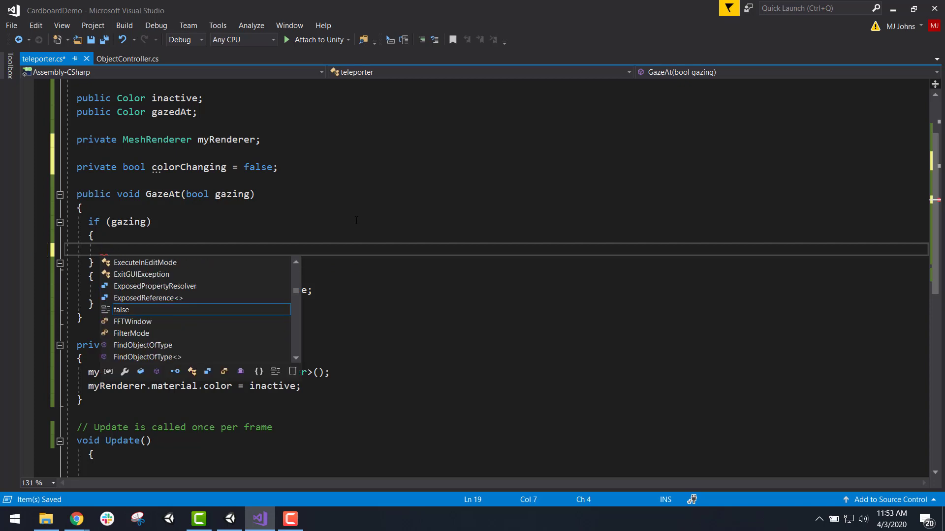
{"action": "type", "text": "colorChanging"}
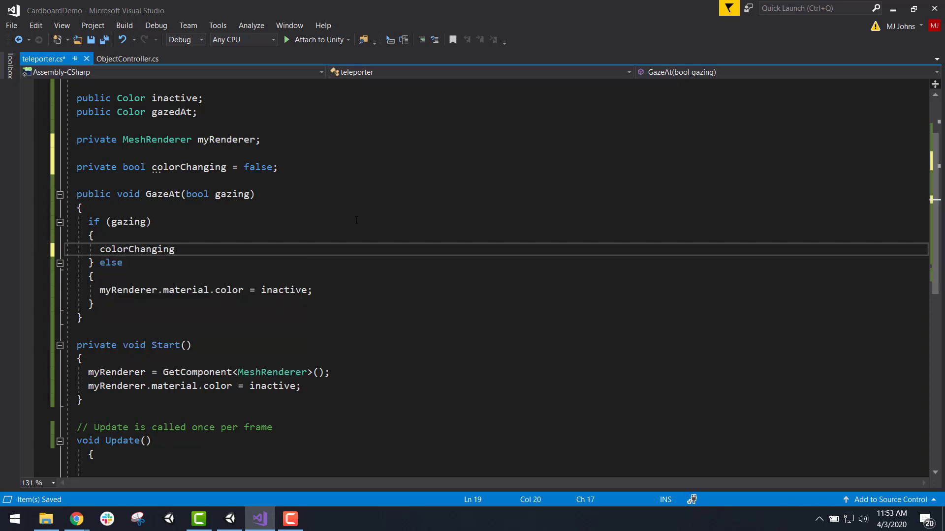
{"action": "type", "text": " = true;"}
- Add colorChanging = false; as the first line of the else block in GazeAt
{"action": "left_click", "coordinate": [168, 277]}
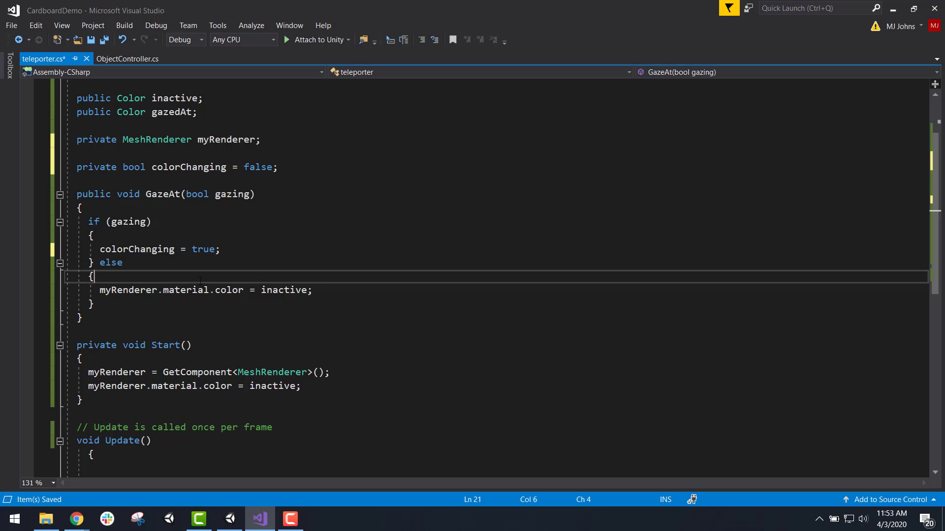
{"action": "key", "text": "Return"}
{"action": "type", "text": "co"}
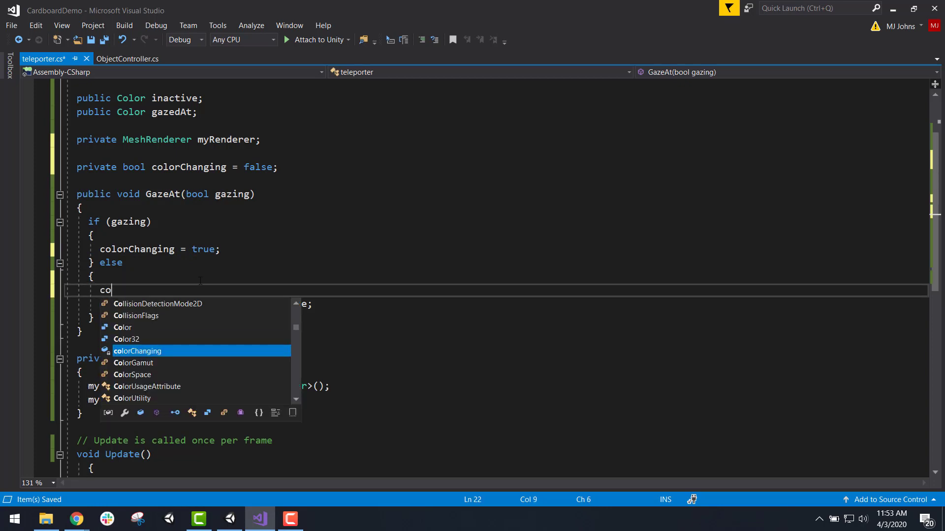
{"action": "type", "text": "lorChanging = false;"}
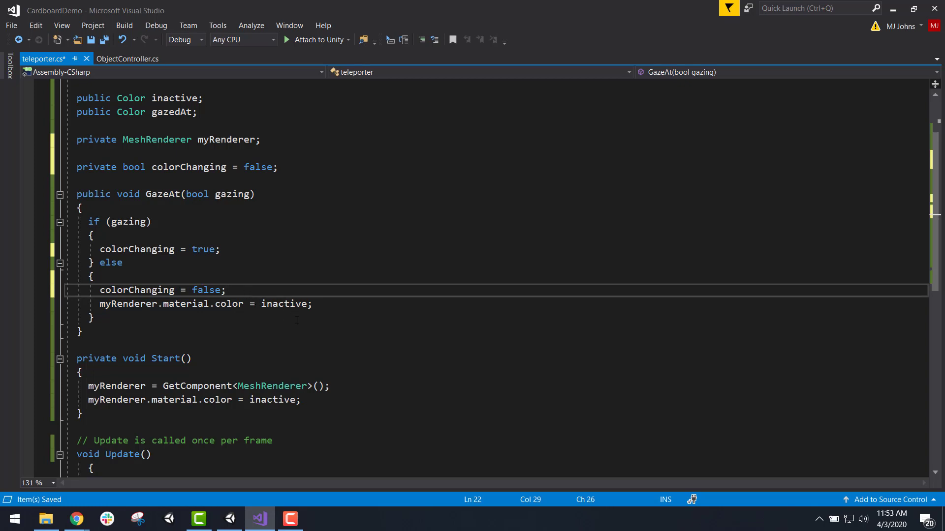
- Add an if (colorChanging) block with braces inside the Update method and indent it one level
{"action": "scroll", "coordinate": [296, 320], "scroll_direction": "down", "scroll_amount": 3}
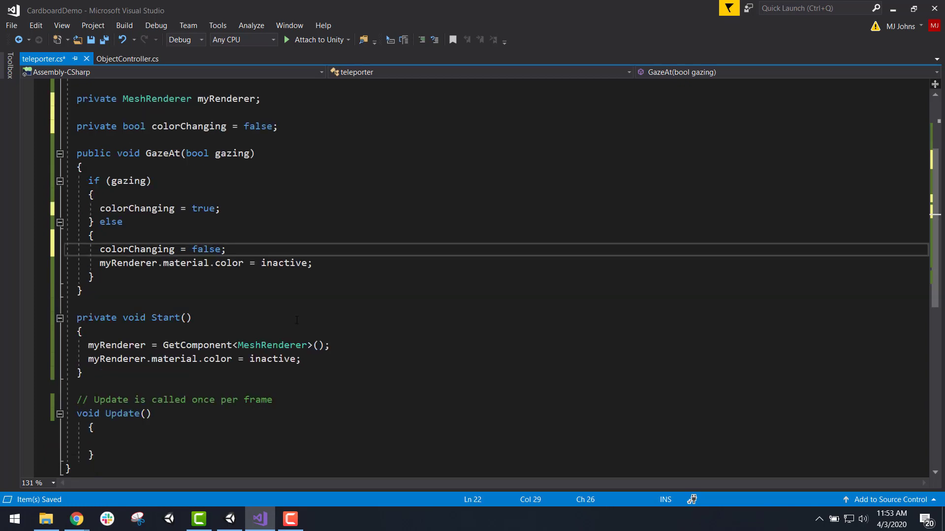
{"action": "left_click", "coordinate": [203, 359]}
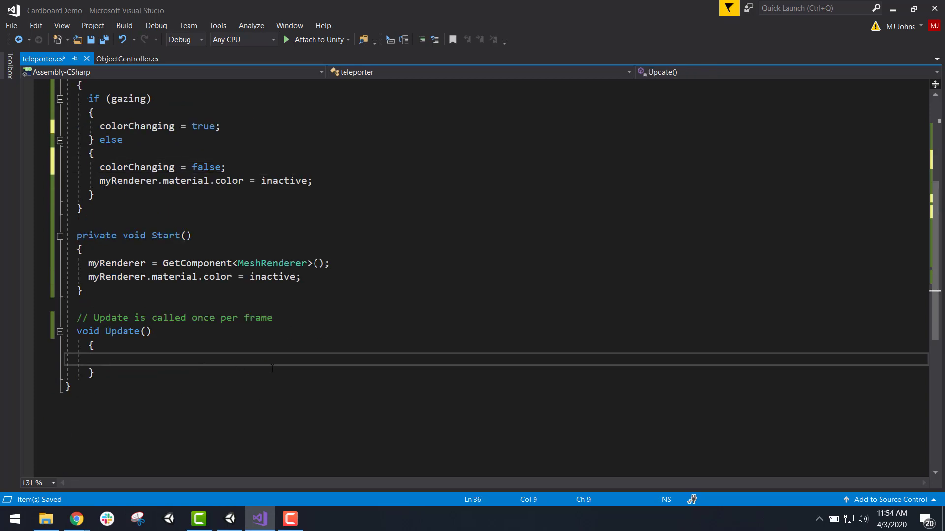
{"action": "type", "text": "if(colorChanging"}
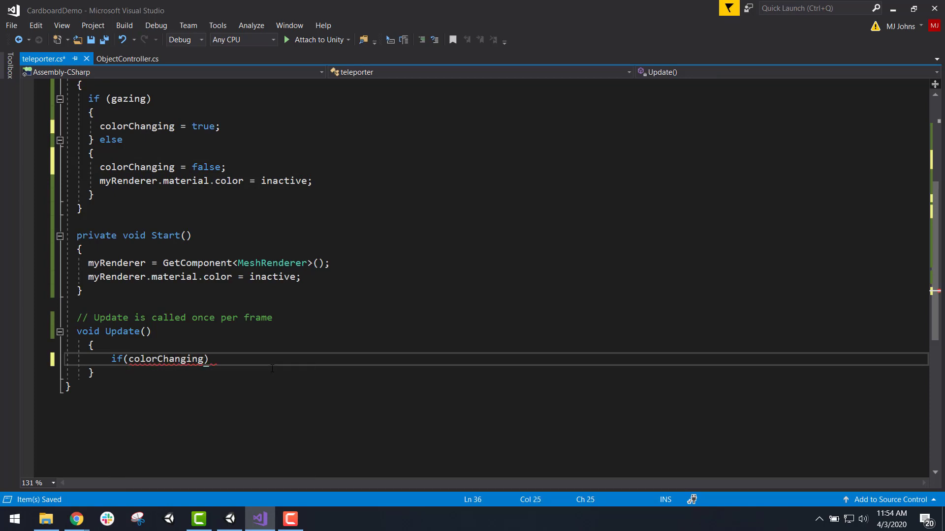
{"action": "type", "text": "){"}
{"action": "key", "text": "Return"}
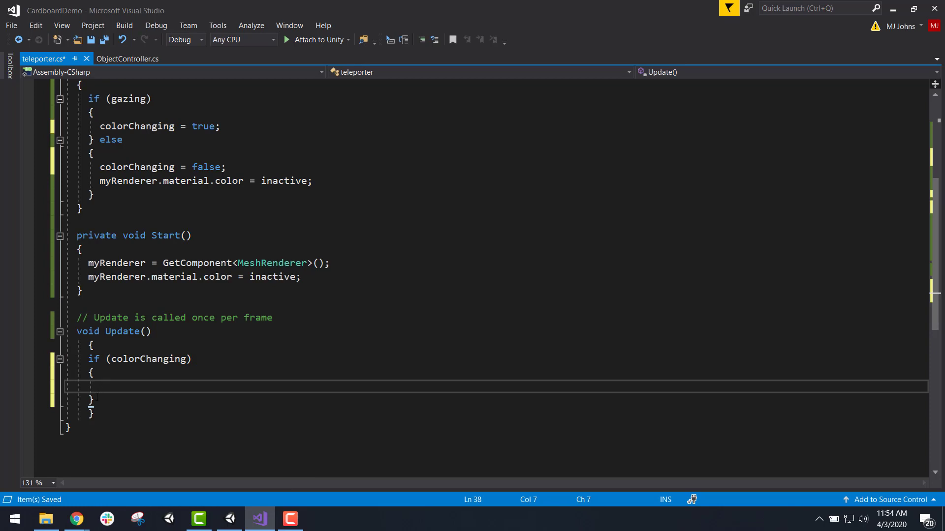
{"action": "left_click_drag", "start_coordinate": [95, 399], "coordinate": [88, 359]}
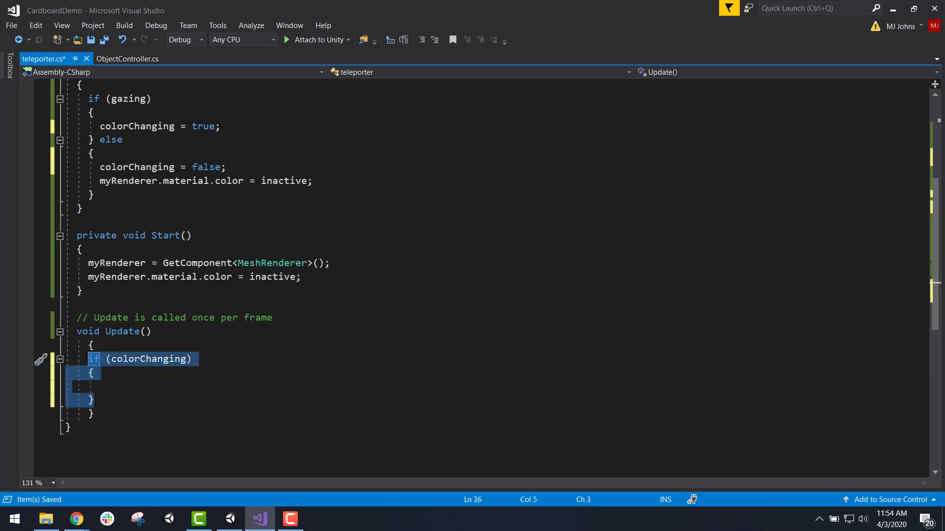
{"action": "key", "text": "Tab"}
- Begin the statement myRenderer.material.color = Color.Lerp( inside the if (colorChanging) block
{"action": "left_click", "coordinate": [109, 387]}
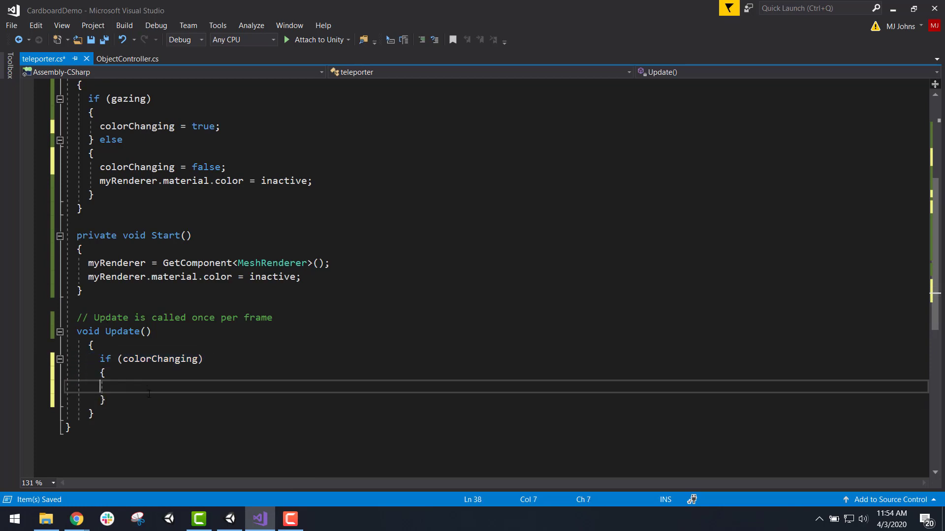
{"action": "key", "text": "Tab"}
{"action": "type", "text": "myRenderer.ma"}
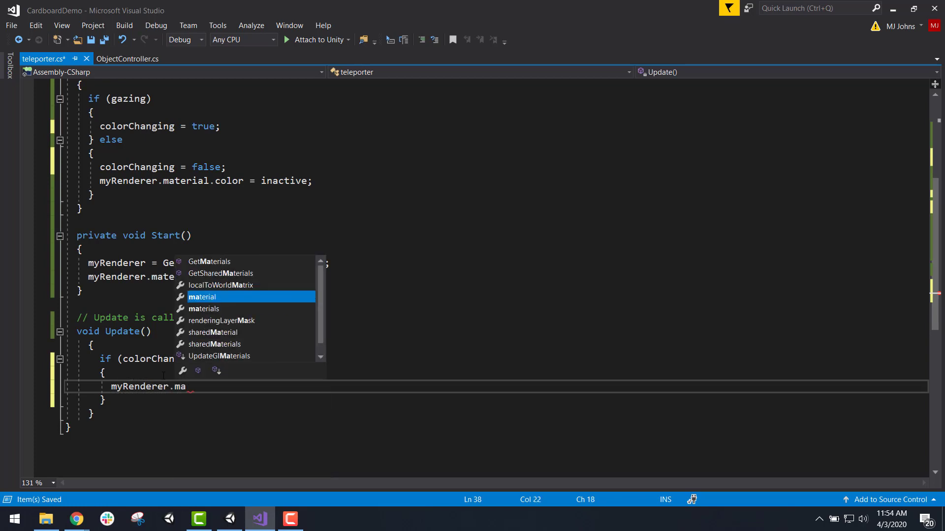
{"action": "key", "text": "Tab"}
{"action": "type", "text": ".col"}
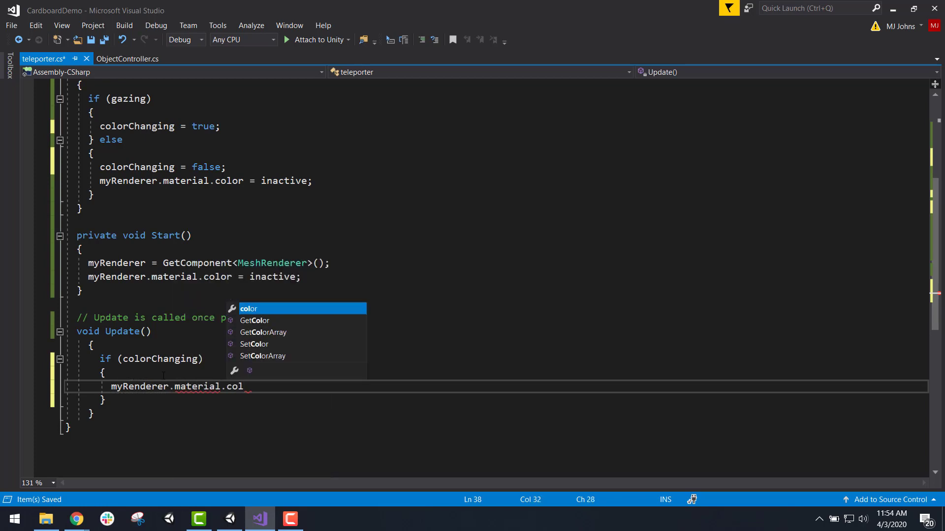
{"action": "key", "text": "Tab"}
{"action": "type", "text": "="}
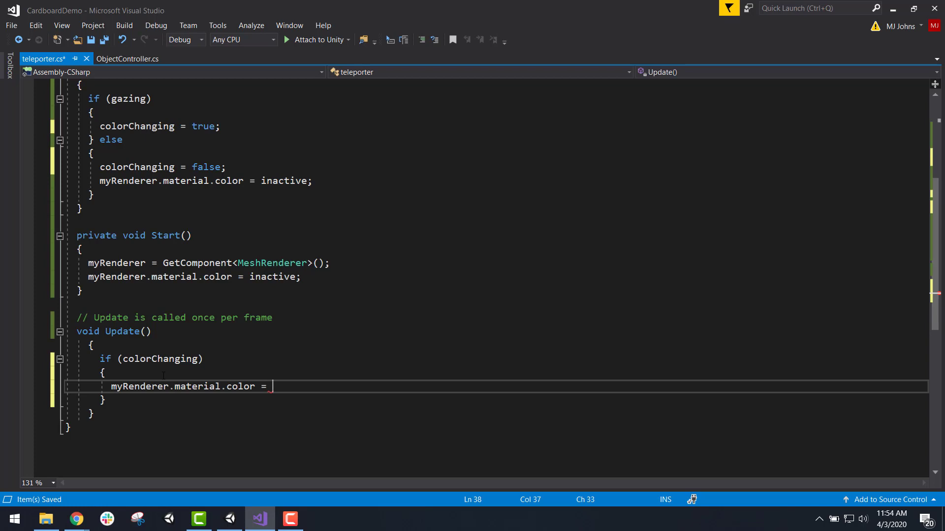
{"action": "type", "text": "Color"}
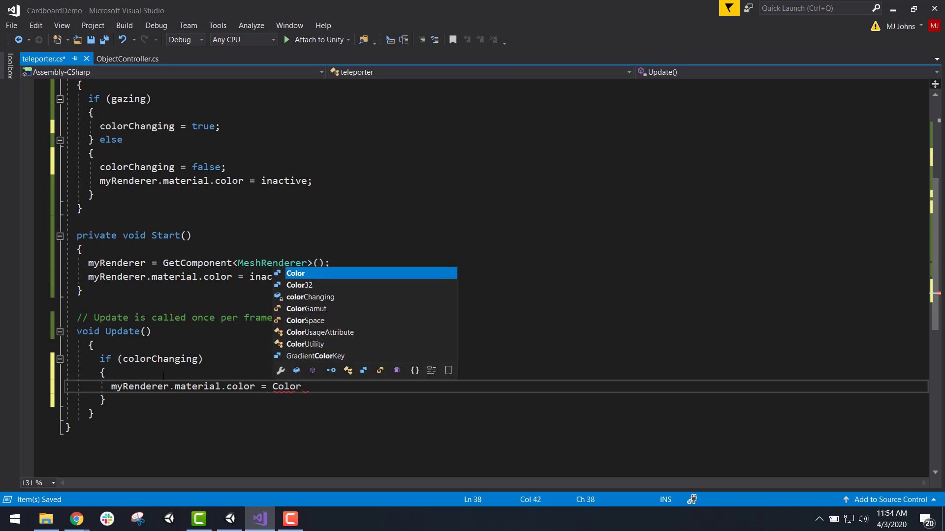
{"action": "type", "text": ".ler"}
{"action": "key", "text": "Tab"}
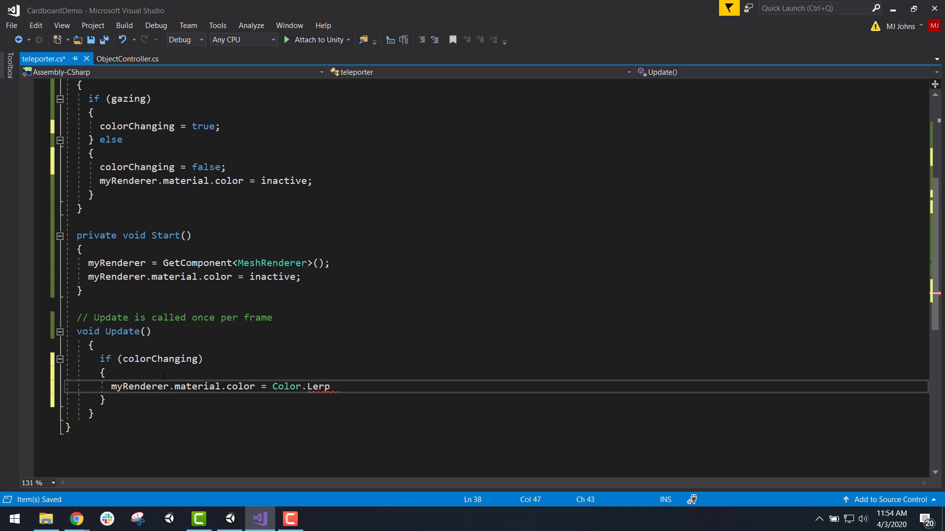
{"action": "type", "text": "("}
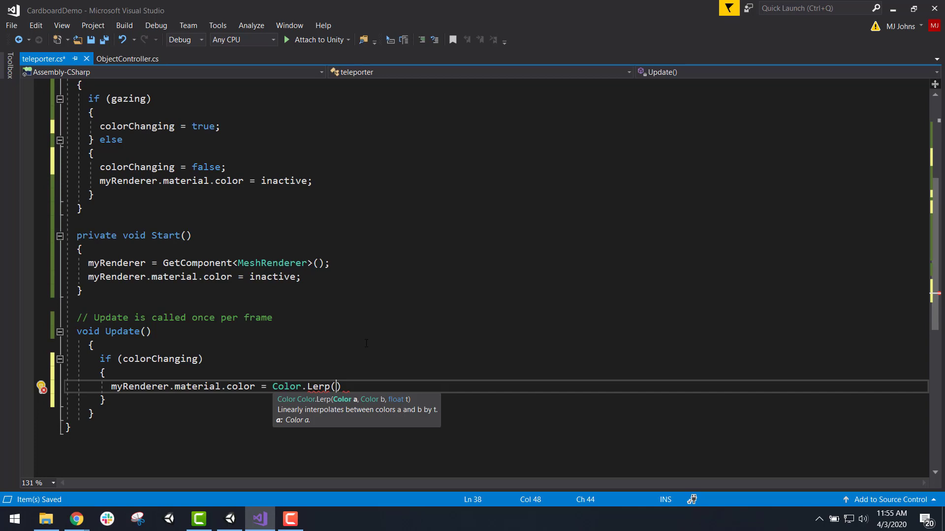
- Give Color.Lerp the arguments inactive, gazedAt and Time.deltaTime, and end the statement with a semicolon
{"action": "type", "text": "inactive"}
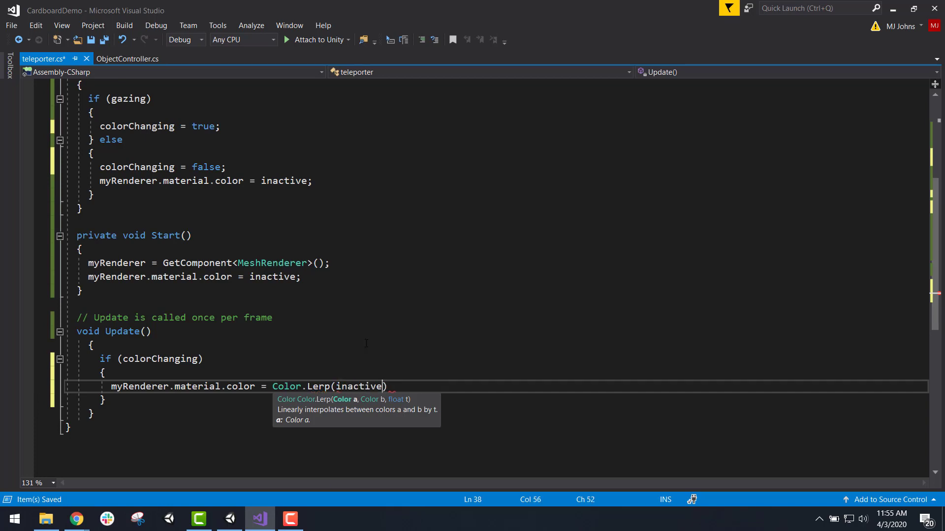
{"action": "type", "text": ","}
{"action": "scroll", "coordinate": [320, 269], "scroll_direction": "up", "scroll_amount": 1}
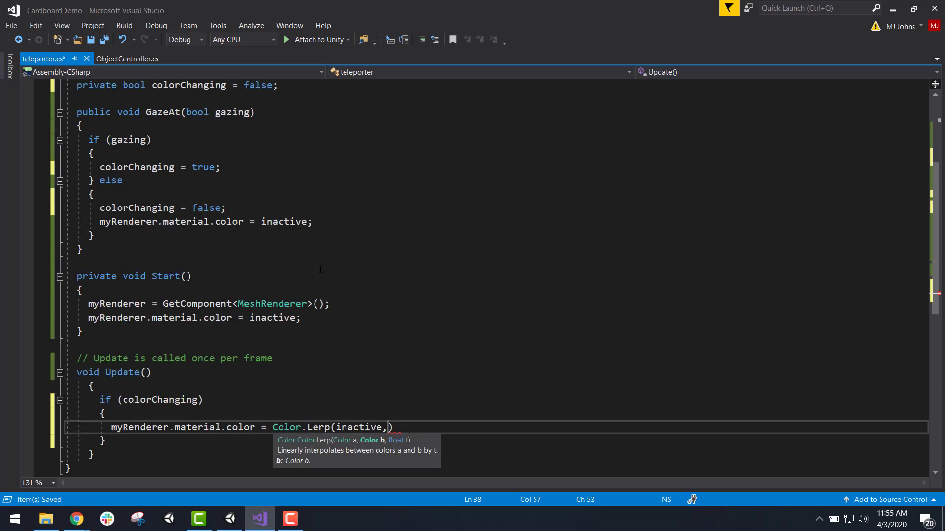
{"action": "scroll", "coordinate": [165, 169], "scroll_direction": "up", "scroll_amount": 3}
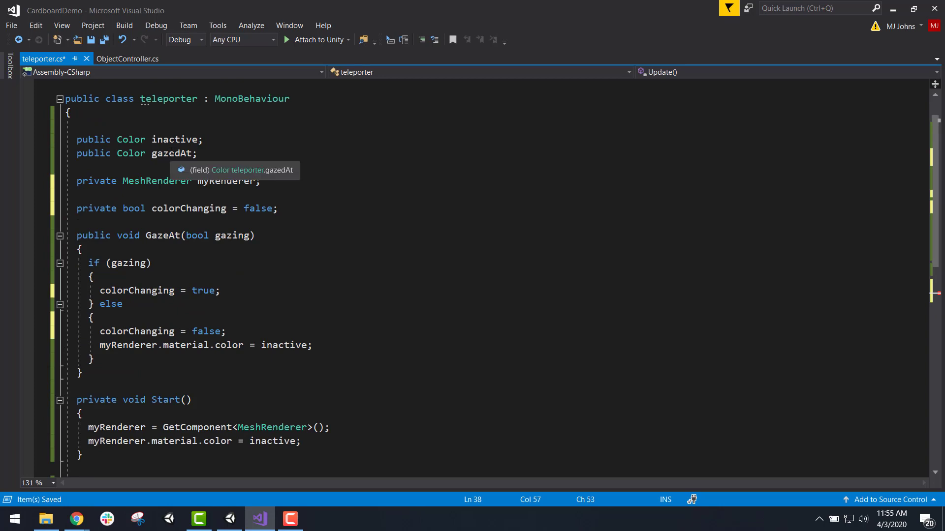
{"action": "scroll", "coordinate": [365, 230], "scroll_direction": "down", "scroll_amount": 4}
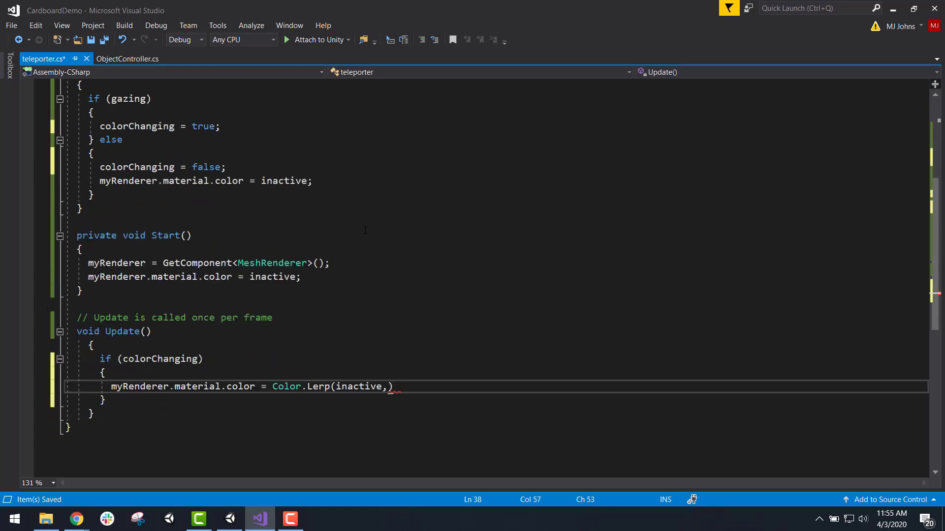
{"action": "type", "text": "gaz"}
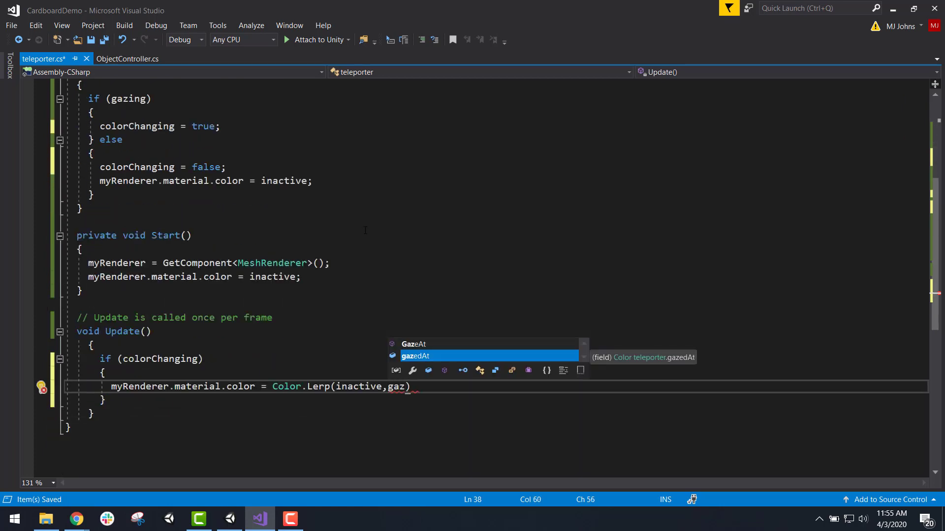
{"action": "key", "text": "Tab"}
{"action": "type", "text": ","}
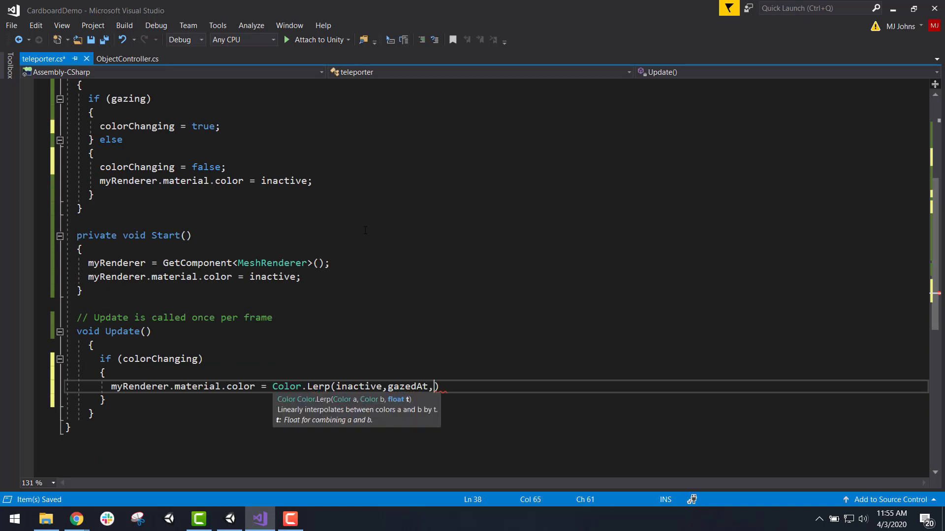
{"action": "type", "text": "Time.delt"}
{"action": "key", "text": "Tab"}
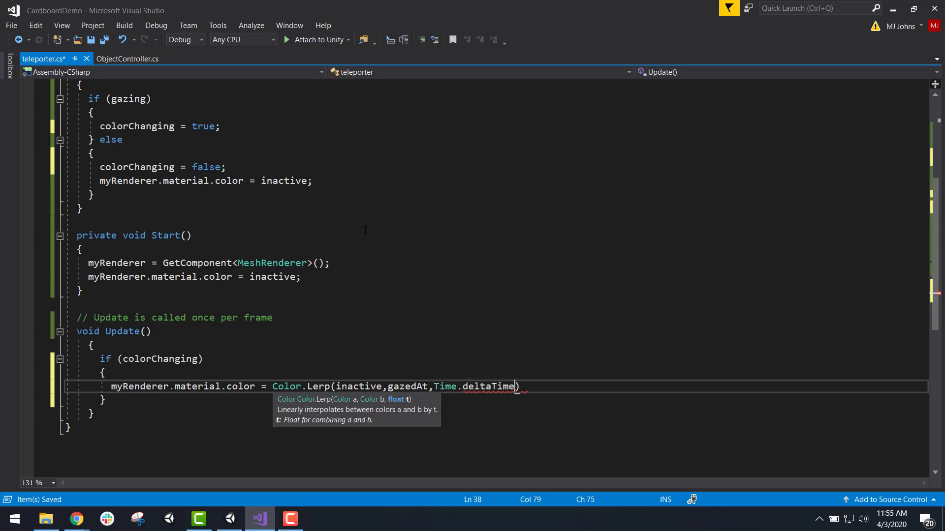
{"action": "left_click", "coordinate": [527, 388]}
{"action": "type", "text": ";"}
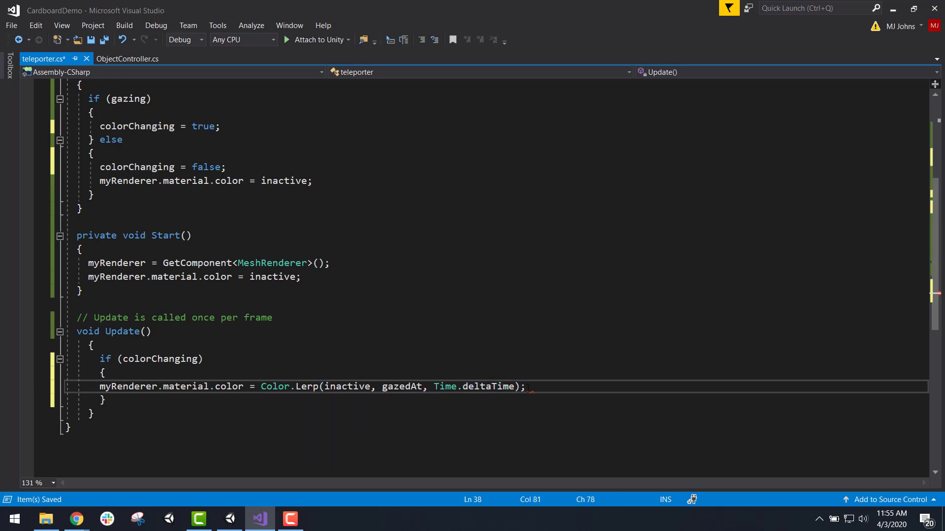
- Replace the inactive argument of Color.Lerp with myRenderer.material.color and save teleporter.cs
{"action": "left_click", "coordinate": [344, 387]}
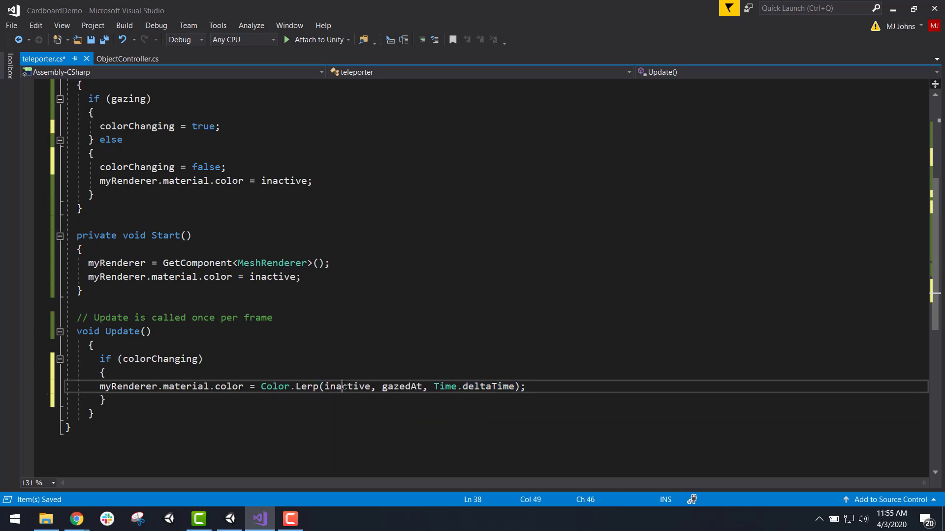
{"action": "double_click", "coordinate": [347, 387]}
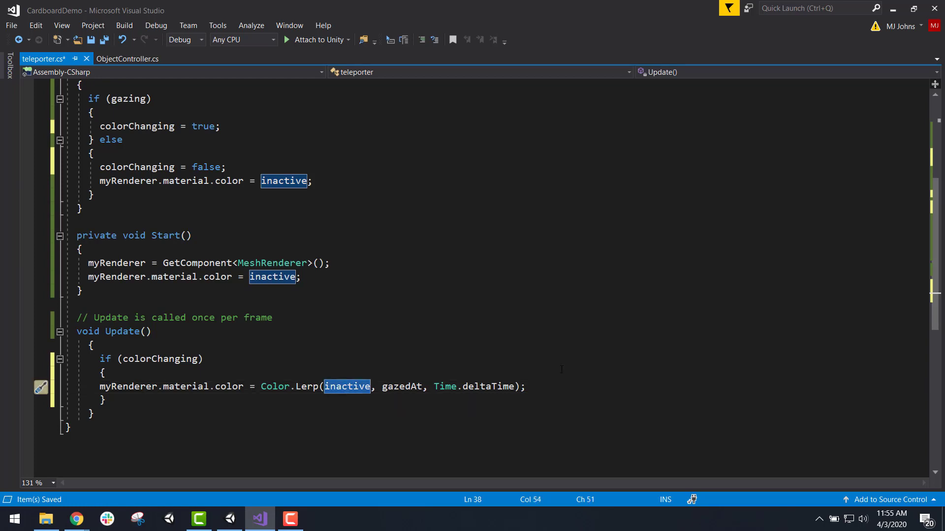
{"action": "key", "text": "BackSpace"}
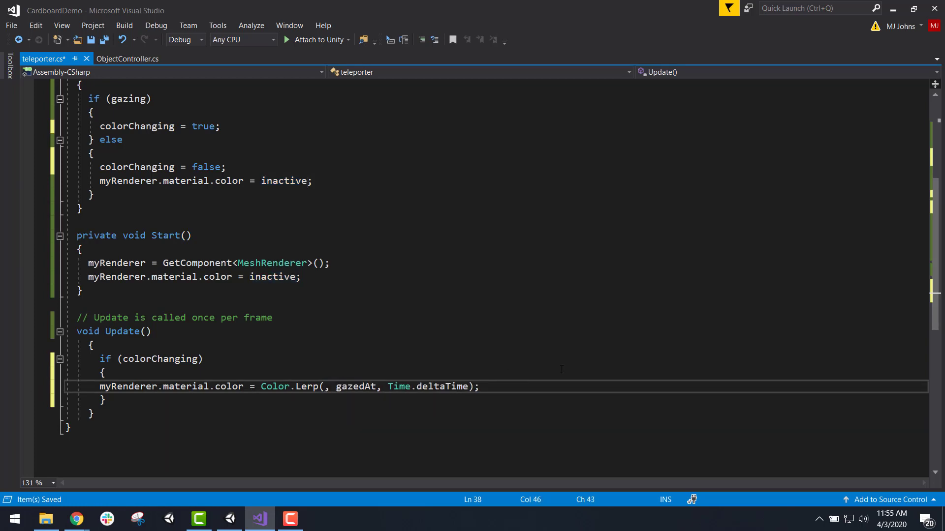
{"action": "type", "text": "myRe"}
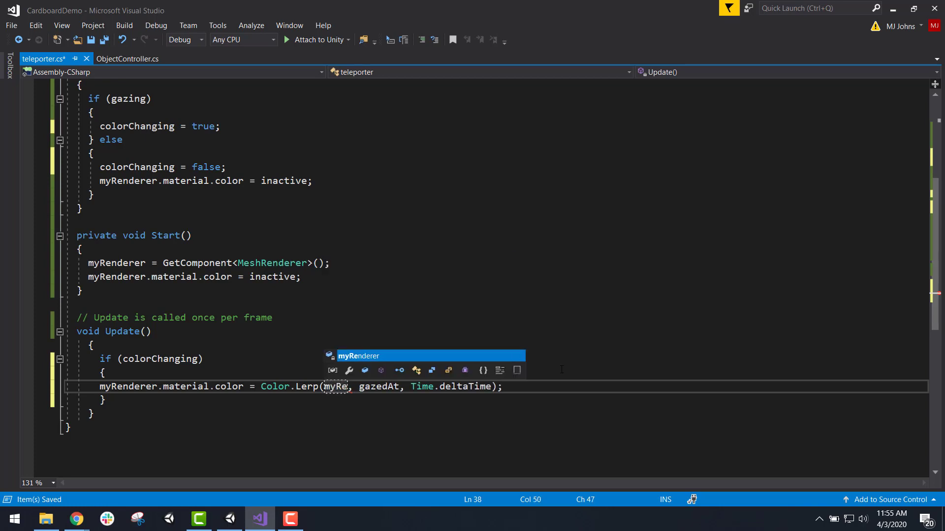
{"action": "key", "text": "Tab"}
{"action": "type", "text": ".mat"}
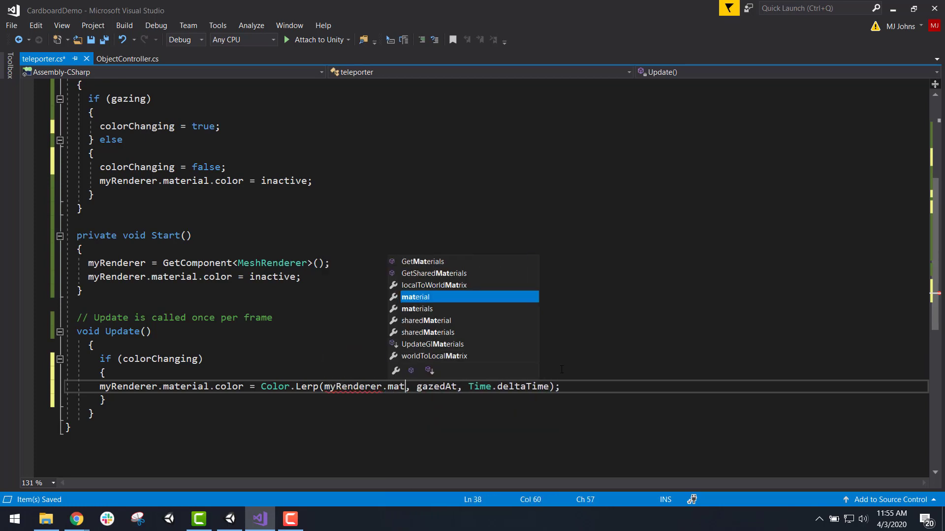
{"action": "key", "text": "Tab"}
{"action": "type", "text": ".col"}
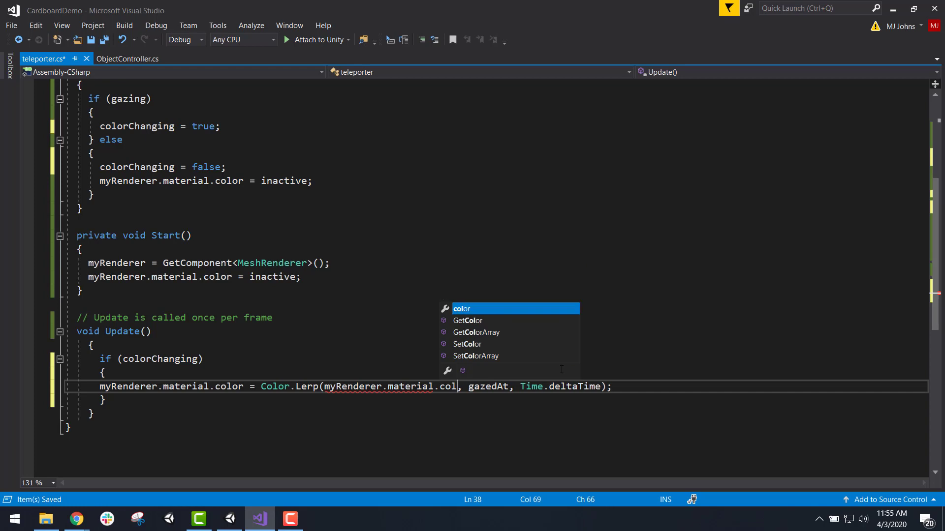
{"action": "key", "text": "Tab"}
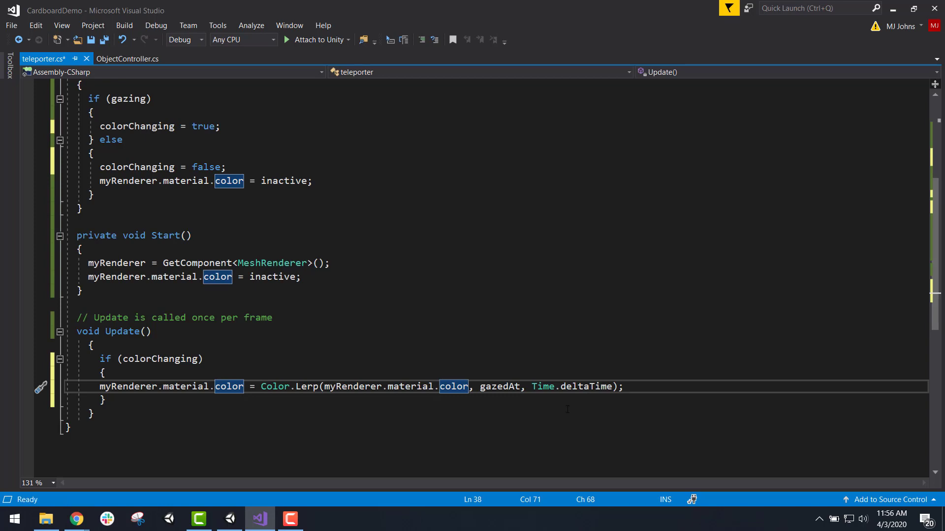
{"action": "key", "text": "ctrl+s"}
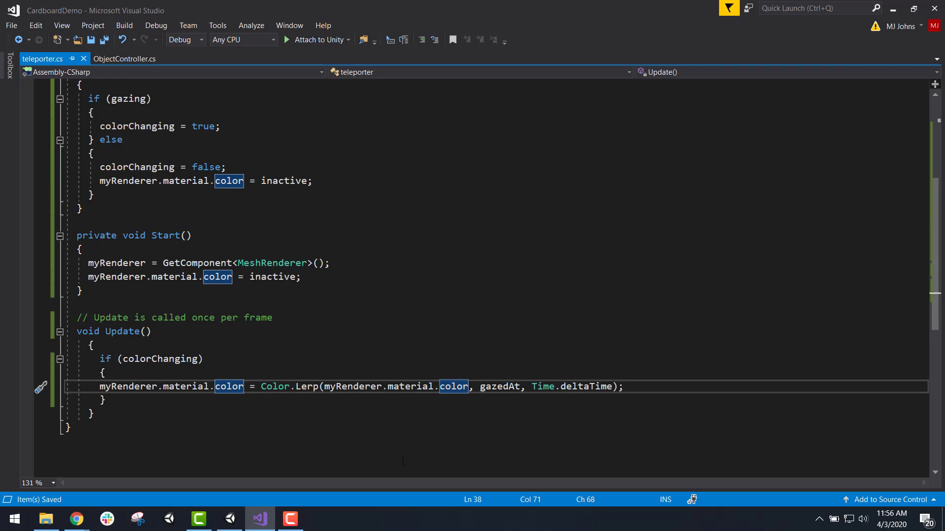
- Switch to Unity, run the HelloVR scene to test the Cube's gradual colour change on gaze, and stop play mode
{"action": "left_click", "coordinate": [229, 519]}
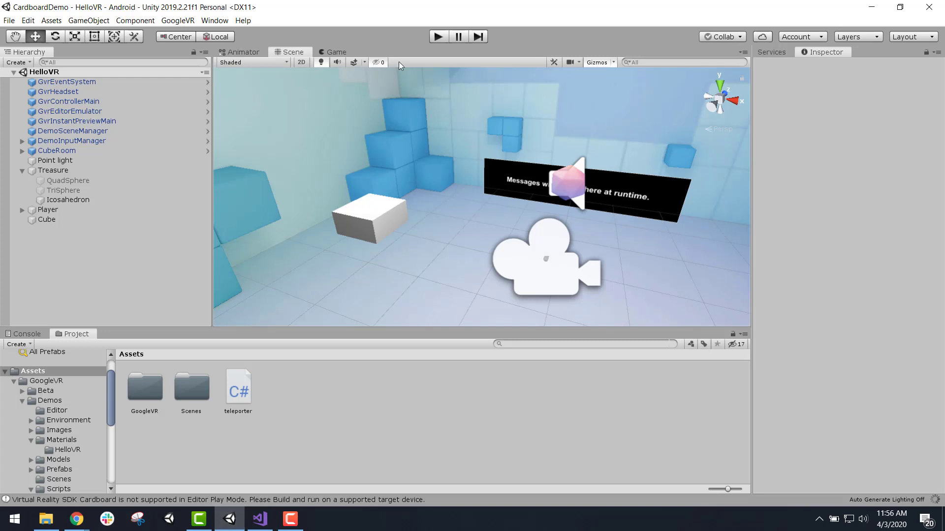
{"action": "left_click", "coordinate": [438, 37]}
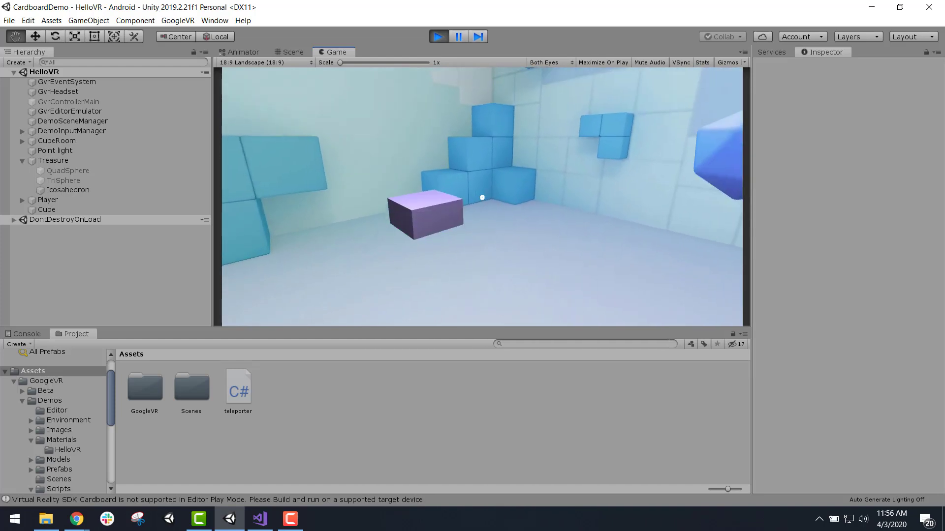
{"action": "left_click", "coordinate": [435, 38]}
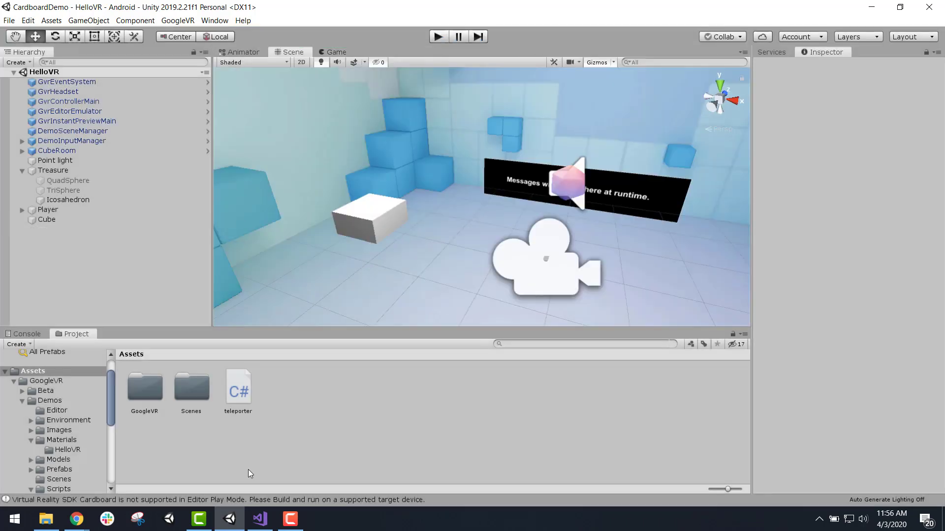
- Switch to Visual Studio, divide Time.deltaTime by 2f in the Color.Lerp call, and save the script
{"action": "left_click", "coordinate": [260, 520]}
{"action": "left_click", "coordinate": [611, 392]}
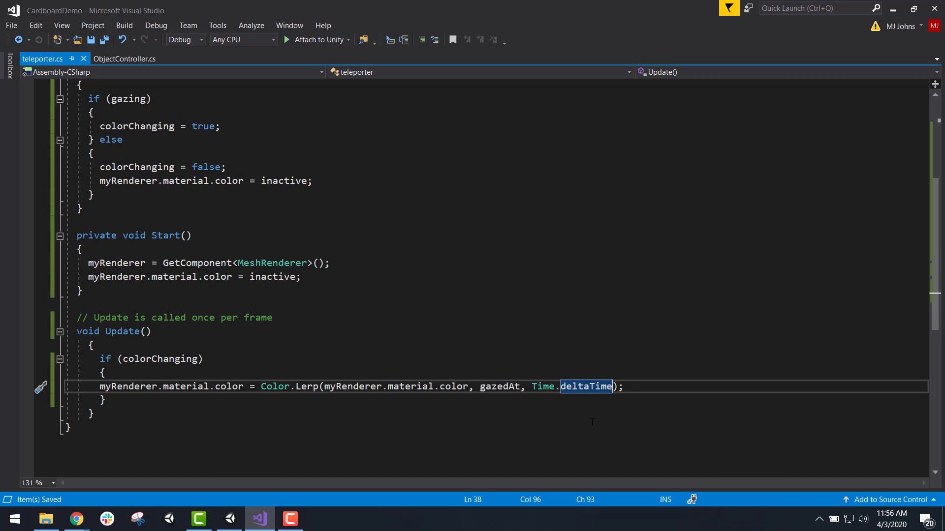
{"action": "type", "text": "/2f"}
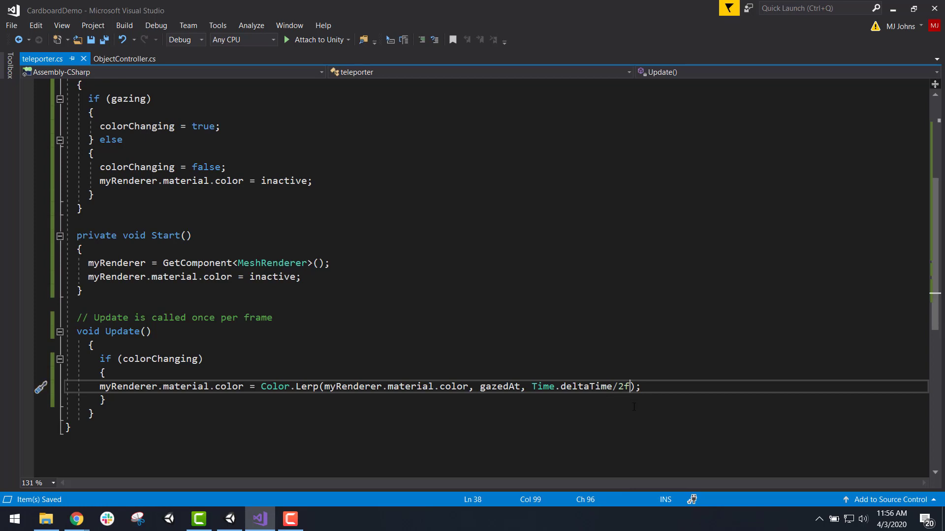
- Switch to Unity and run the HelloVR scene to test the Cube's slowed gaze colour change
{"action": "left_click", "coordinate": [229, 519]}
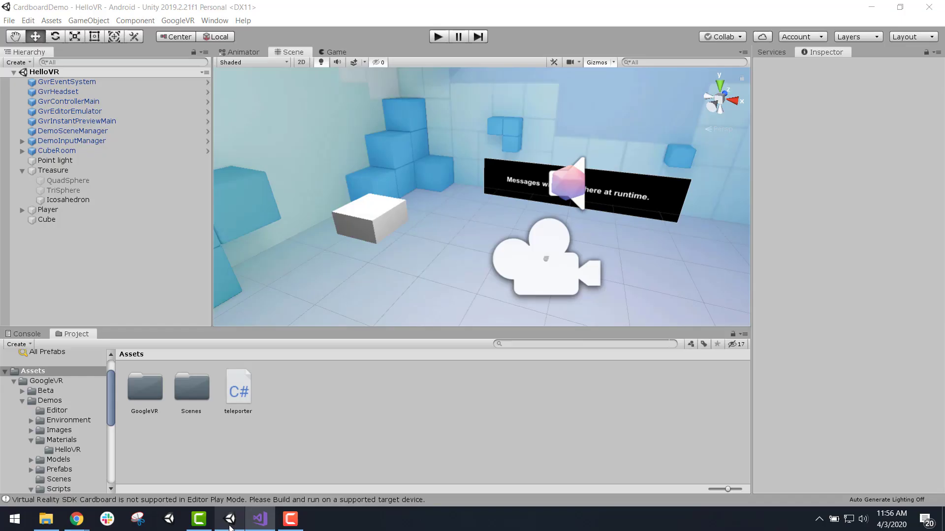
{"action": "left_click", "coordinate": [437, 37]}
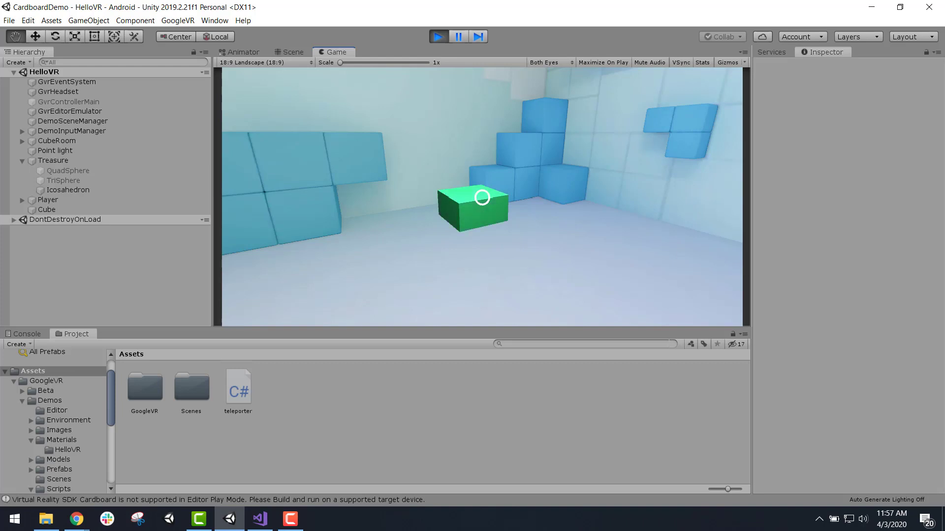
- Stop play mode and add a Particle System component to the Cube
{"action": "left_click", "coordinate": [437, 36]}
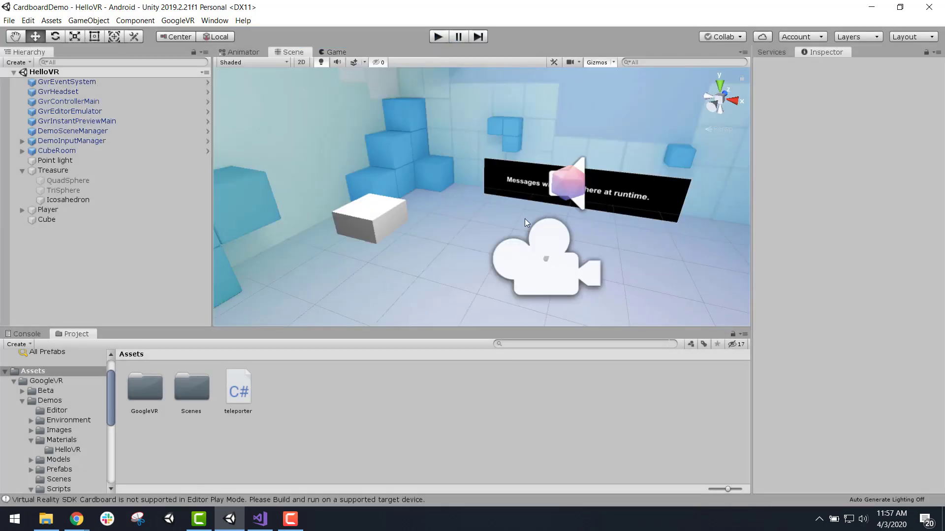
{"action": "left_click", "coordinate": [100, 220]}
{"action": "scroll", "coordinate": [860, 410], "scroll_direction": "down", "scroll_amount": 5}
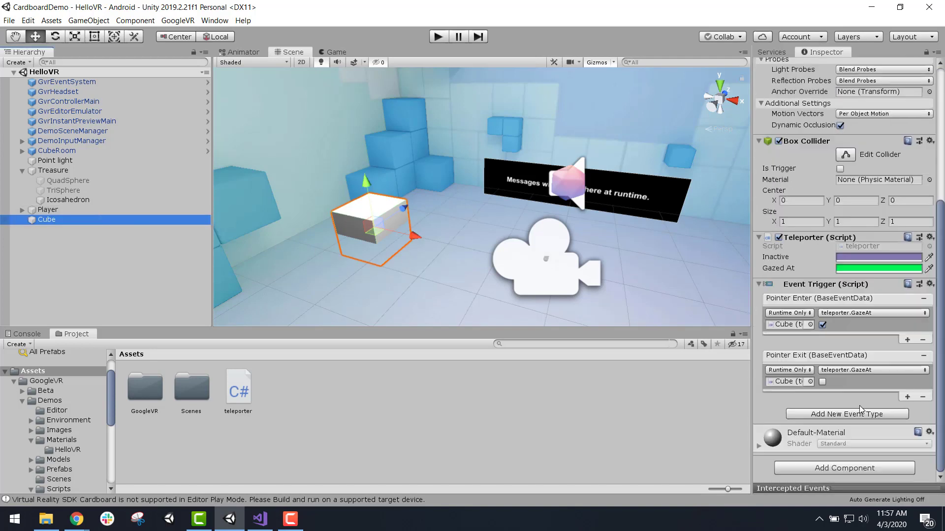
{"action": "left_click", "coordinate": [815, 467]}
{"action": "type", "text": "part"}
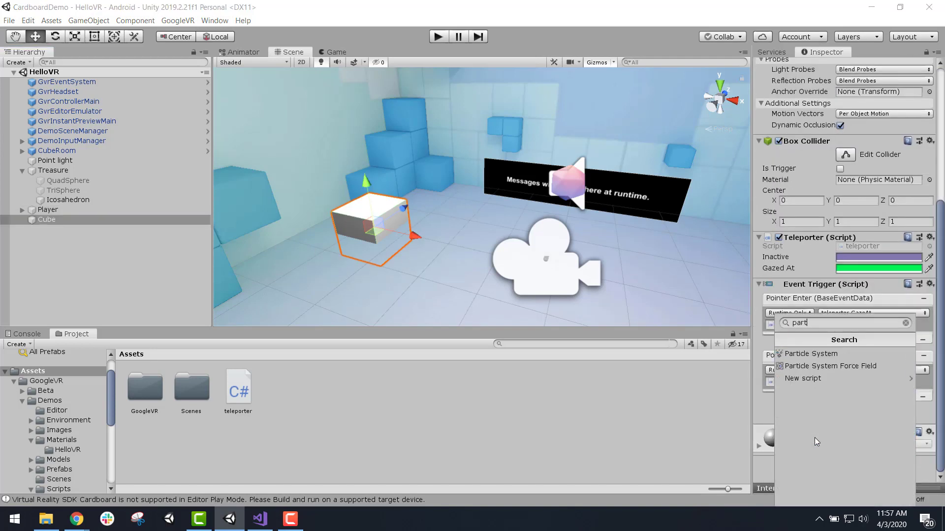
{"action": "type", "text": "ic"}
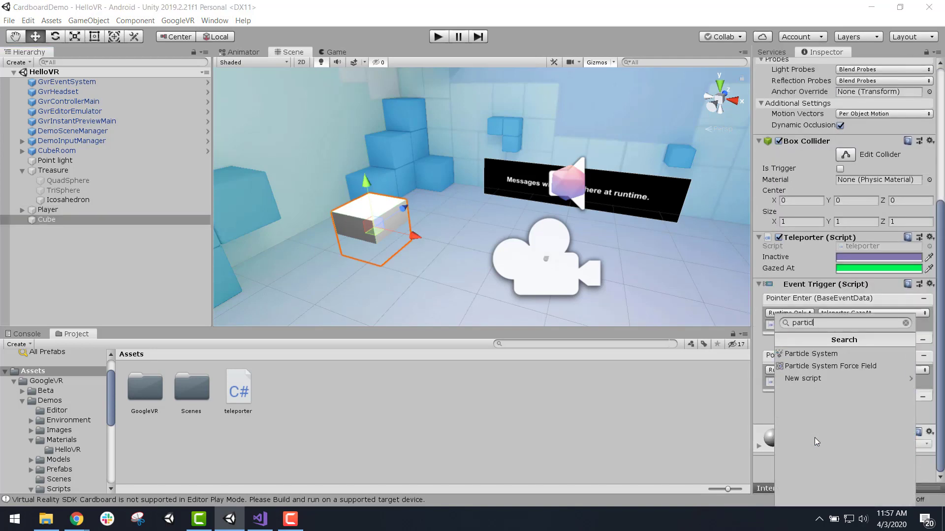
{"action": "left_click", "coordinate": [846, 355]}
- Assign the Default-ParticleSystem material to the Renderer module of the Cube's particle system
{"action": "scroll", "coordinate": [848, 357], "scroll_direction": "down", "scroll_amount": 15}
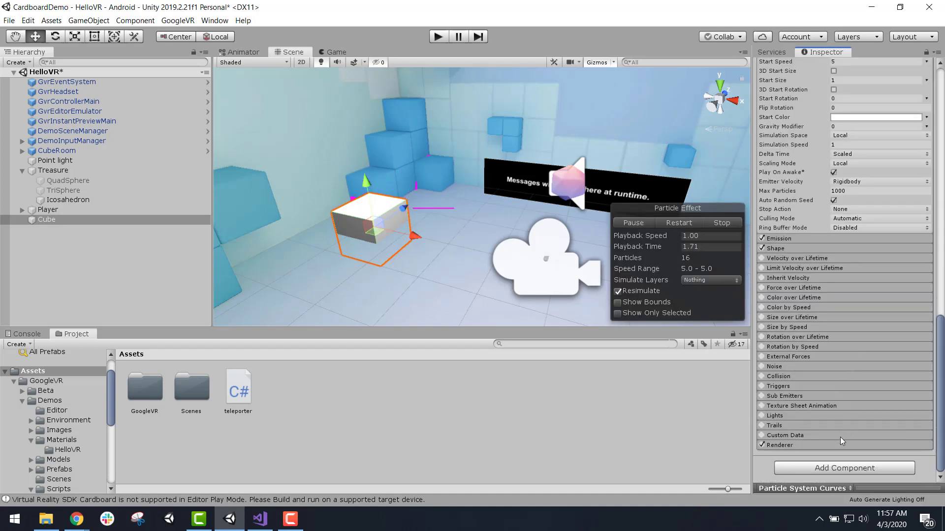
{"action": "left_click", "coordinate": [820, 445]}
{"action": "scroll", "coordinate": [820, 443], "scroll_direction": "down", "scroll_amount": 5}
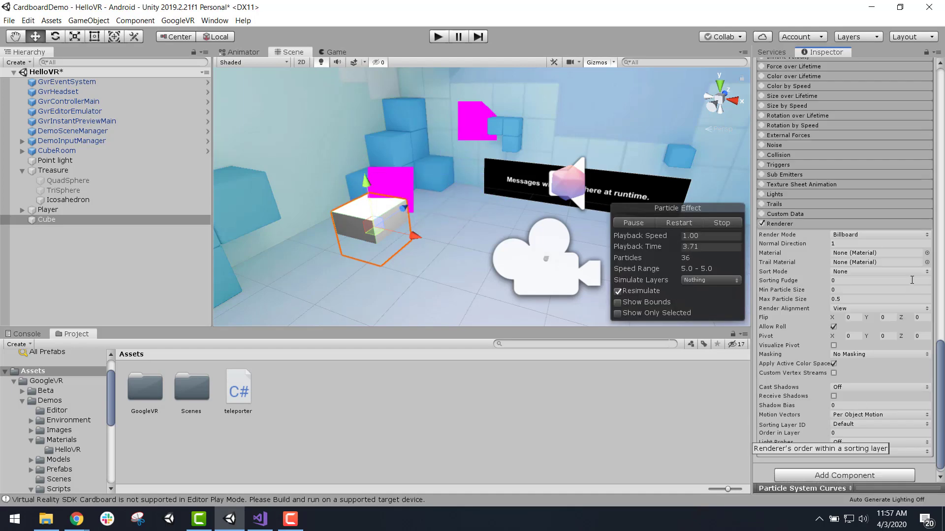
{"action": "left_click", "coordinate": [802, 253]}
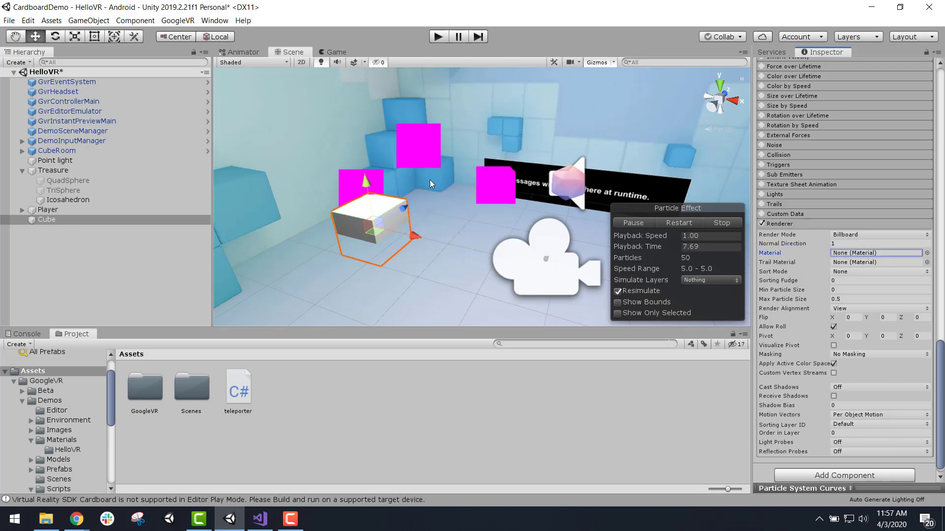
{"action": "left_click", "coordinate": [927, 253]}
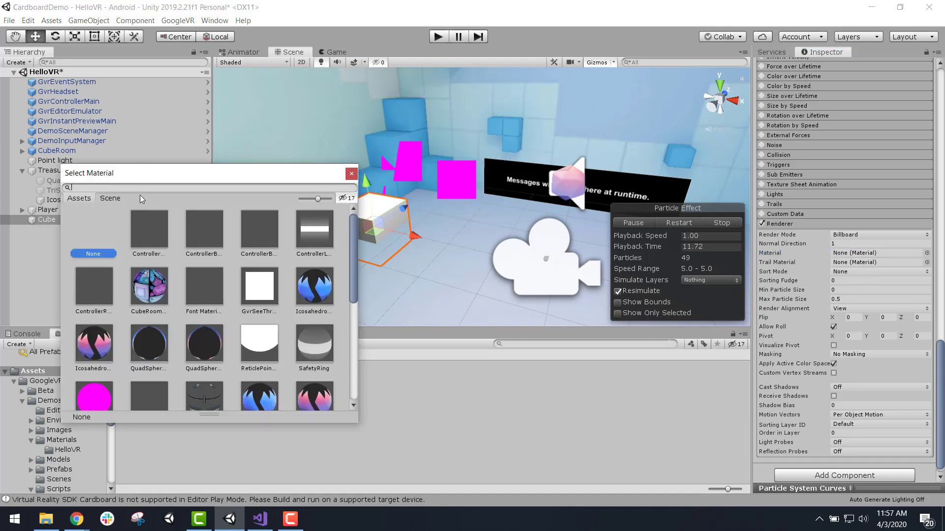
{"action": "type", "text": "def"}
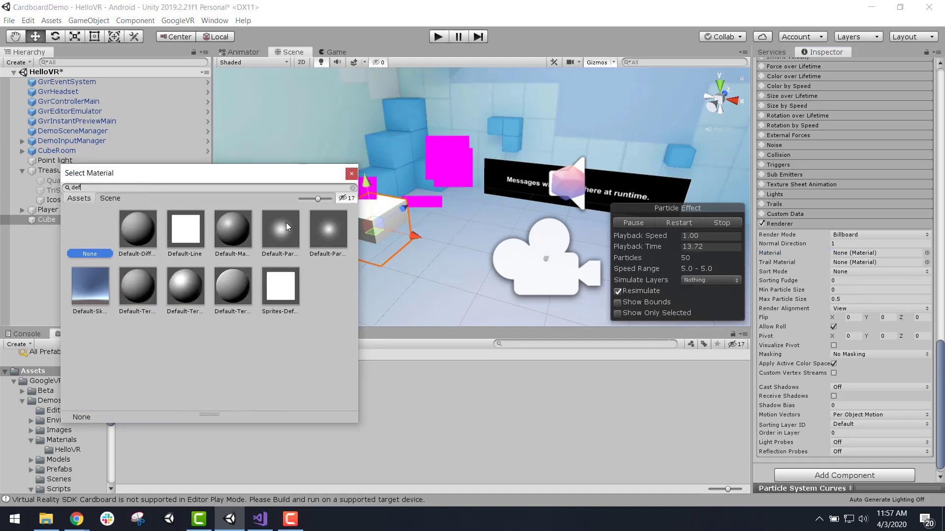
{"action": "double_click", "coordinate": [325, 238]}
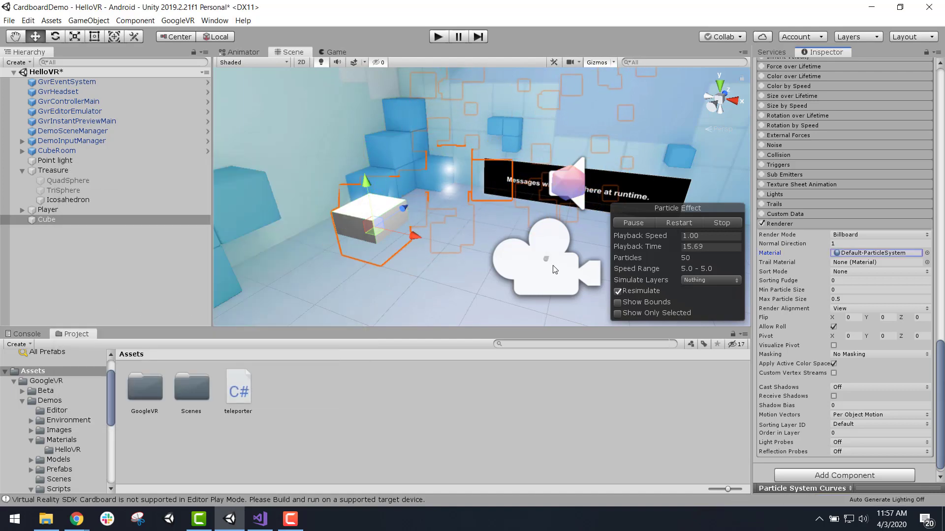
- Change the emission shape of the Cube's particle system to Sphere
{"action": "scroll", "coordinate": [848, 279], "scroll_direction": "up", "scroll_amount": 10}
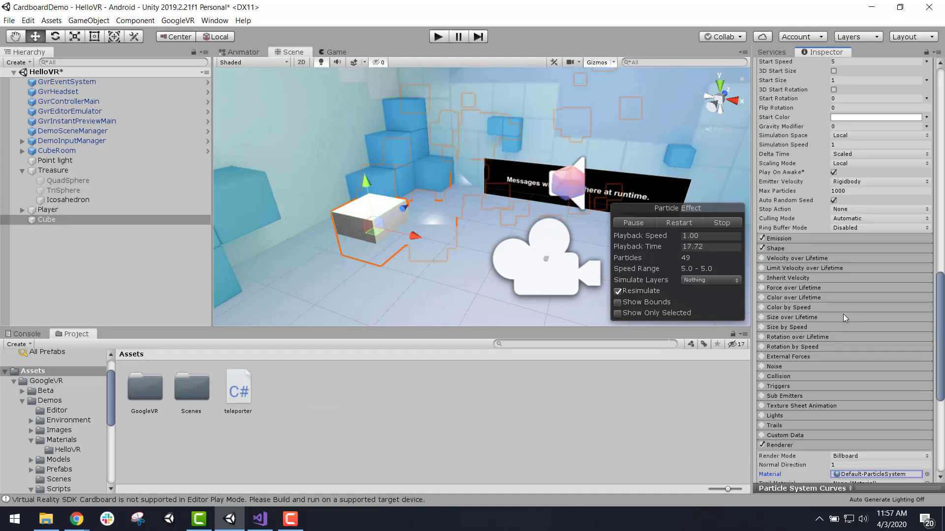
{"action": "left_click", "coordinate": [789, 248]}
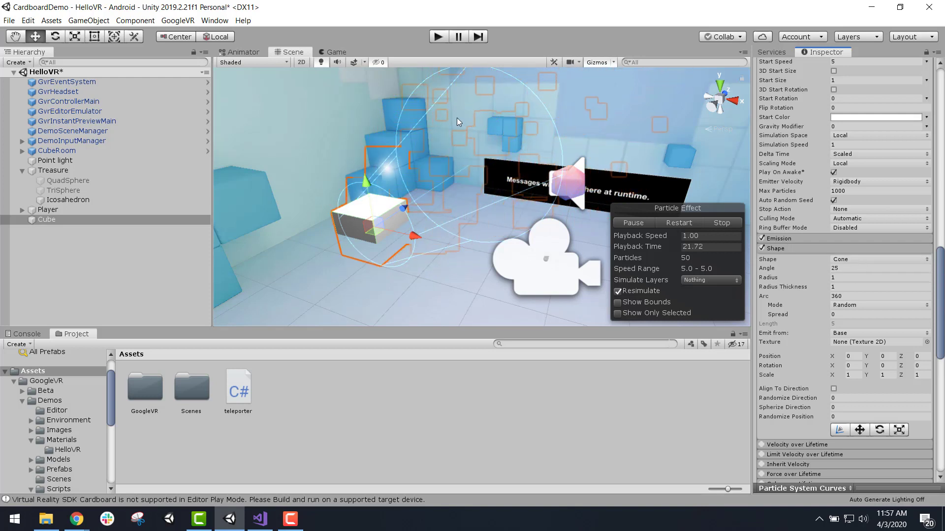
{"action": "left_click", "coordinate": [869, 258]}
{"action": "left_click", "coordinate": [865, 270]}
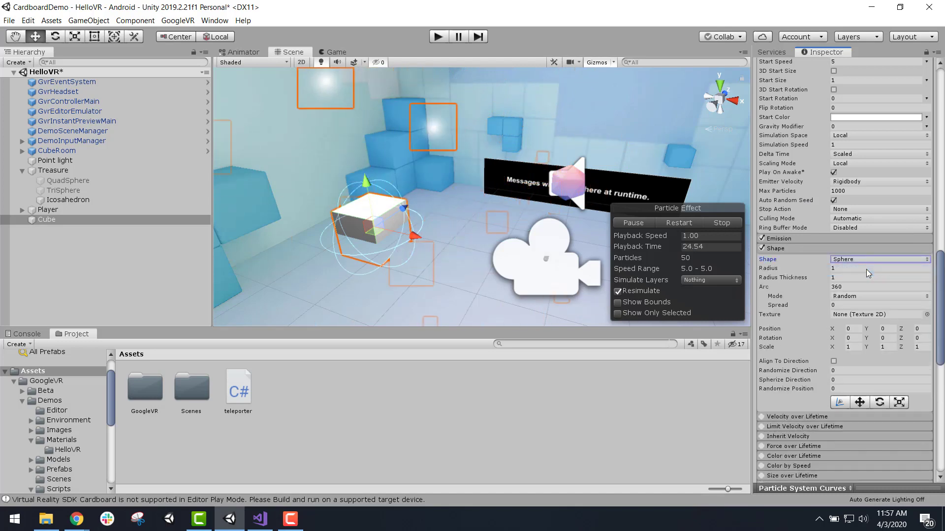
- Set the particle system's Start Speed to 1
{"action": "scroll", "coordinate": [855, 282], "scroll_direction": "up", "scroll_amount": 4}
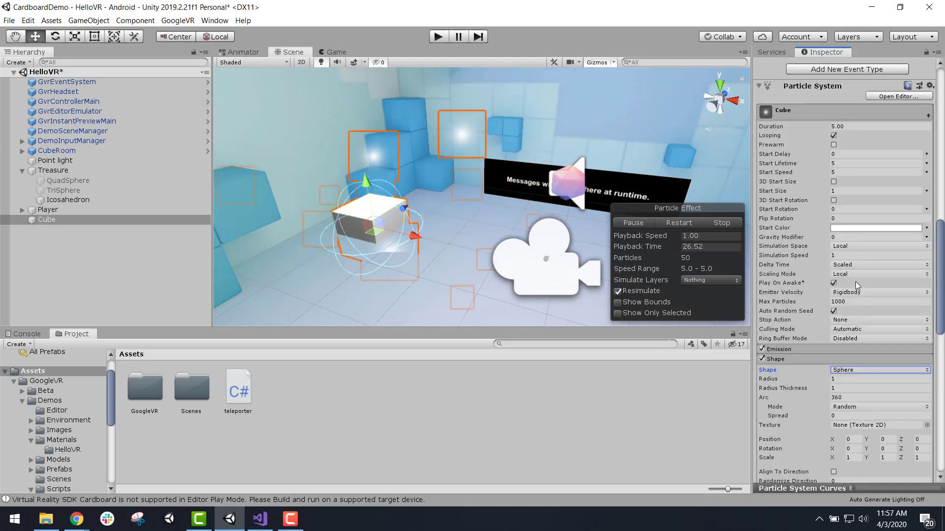
{"action": "scroll", "coordinate": [855, 282], "scroll_direction": "up", "scroll_amount": 4}
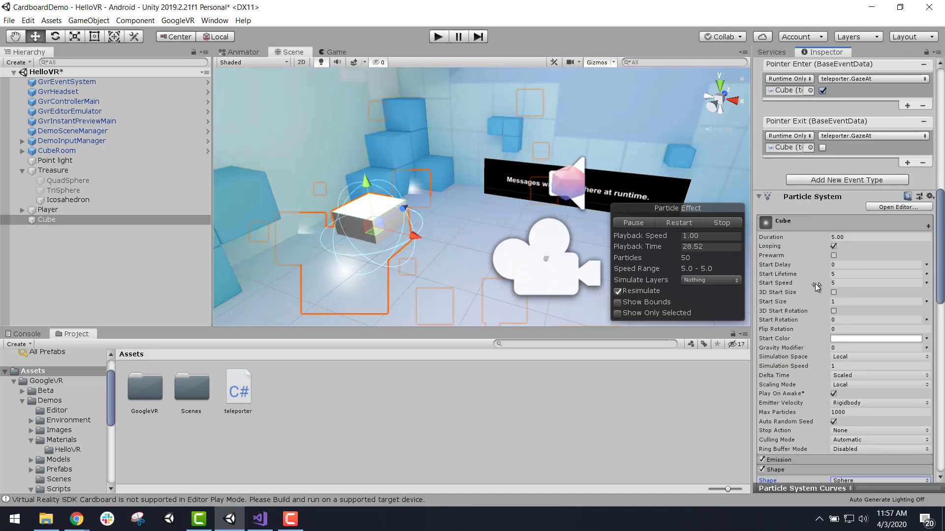
{"action": "left_click", "coordinate": [844, 283]}
{"action": "type", "text": "1"}
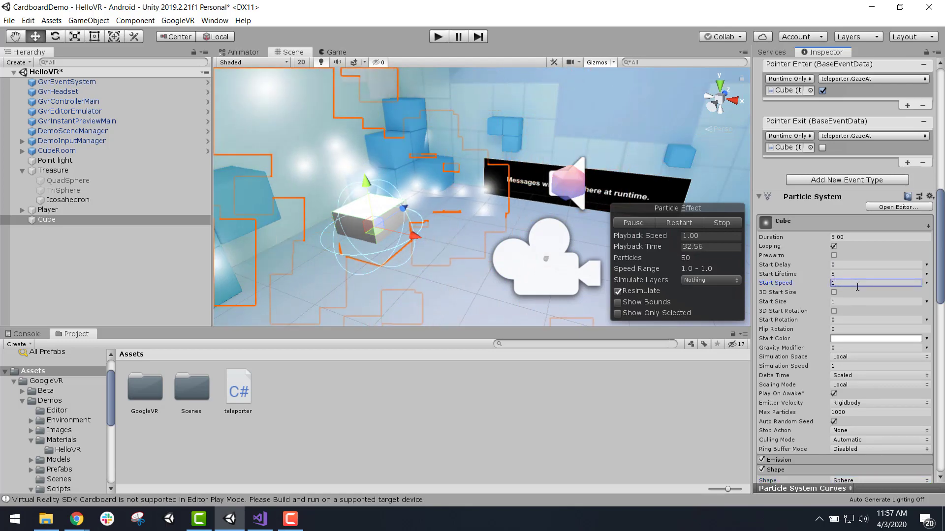
- Set the particle system's Gravity Modifier to -1, and reduce it to -.5
{"action": "scroll", "coordinate": [832, 327], "scroll_direction": "down", "scroll_amount": 4}
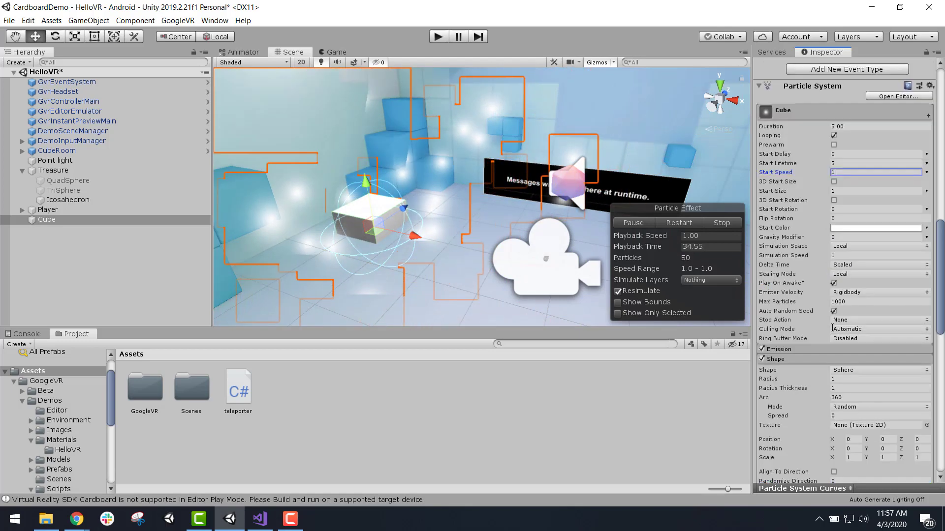
{"action": "left_click", "coordinate": [843, 237]}
{"action": "type", "text": "-"}
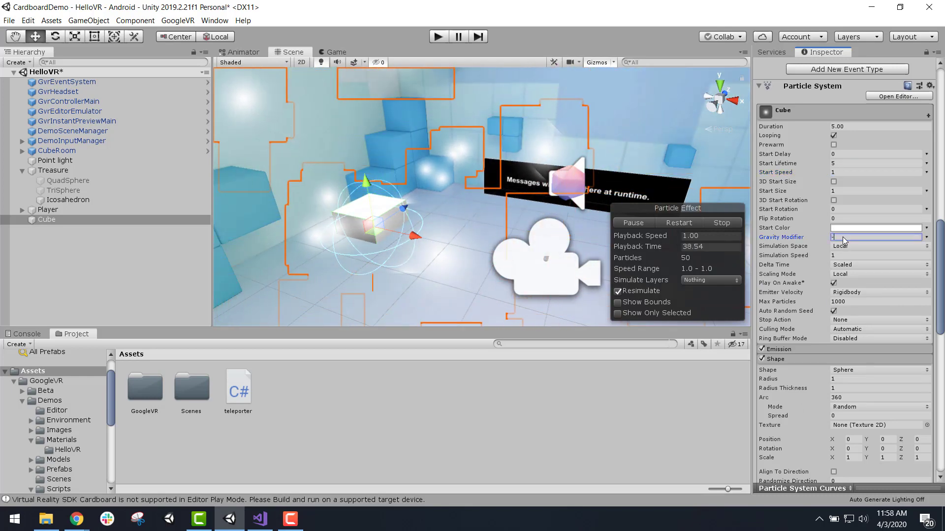
{"action": "type", "text": "1"}
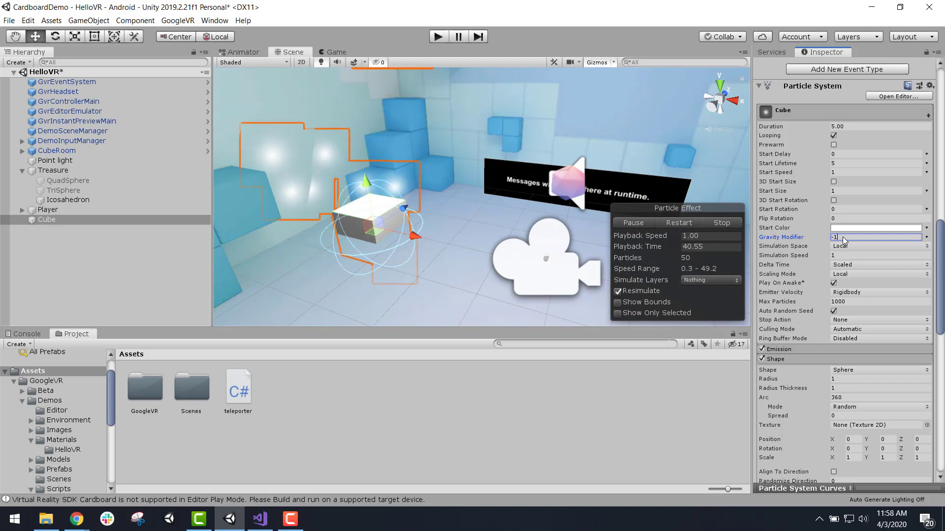
{"action": "key", "text": "BackSpace"}
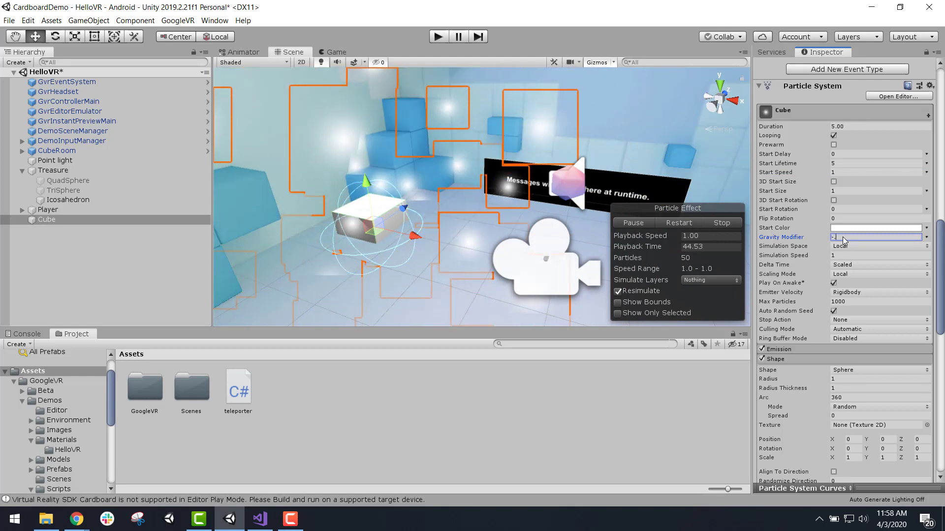
{"action": "type", "text": "5"}
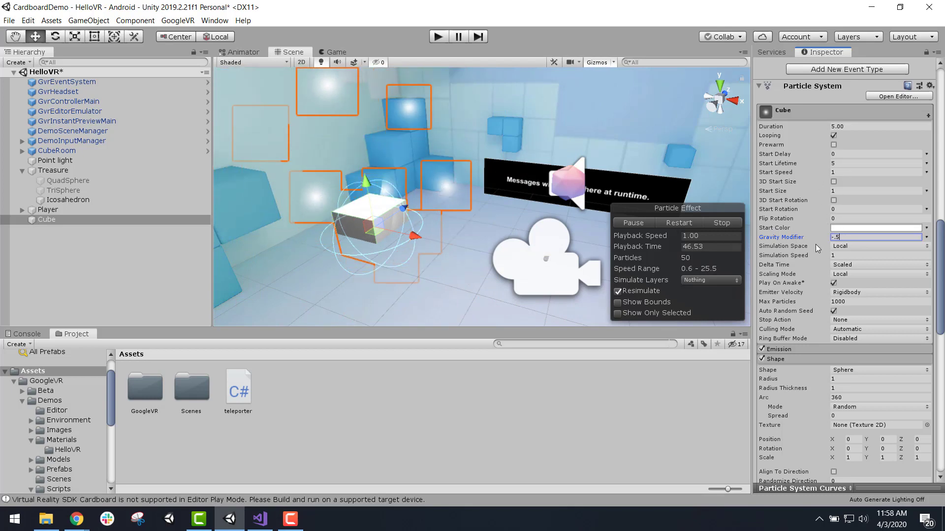
- Enable Size over Lifetime for the Cube's particles and check its settings
{"action": "scroll", "coordinate": [787, 341], "scroll_direction": "down", "scroll_amount": 10}
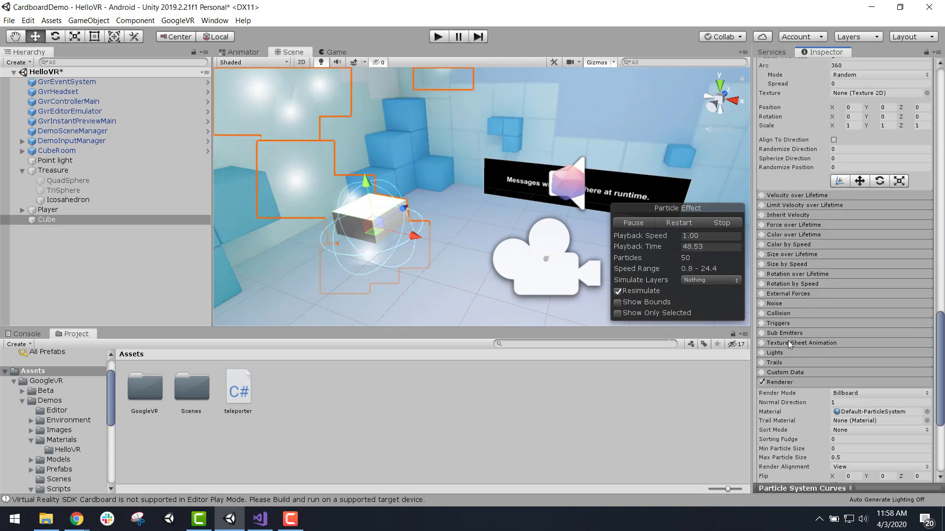
{"action": "left_click", "coordinate": [762, 254]}
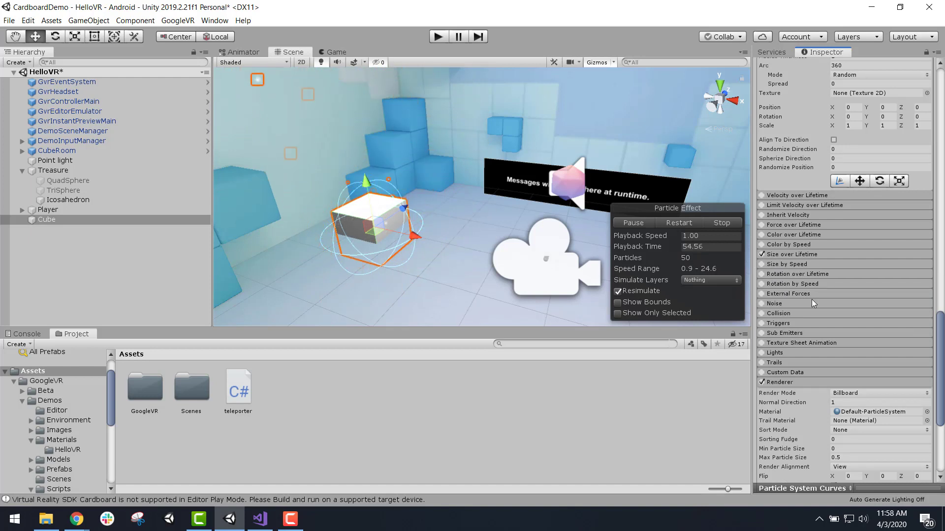
{"action": "left_click", "coordinate": [807, 255]}
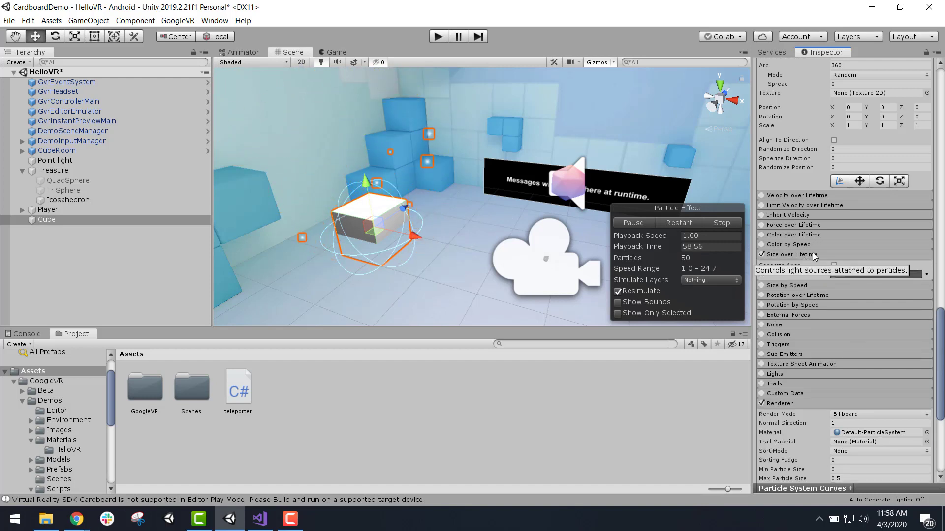
{"action": "left_click", "coordinate": [806, 255]}
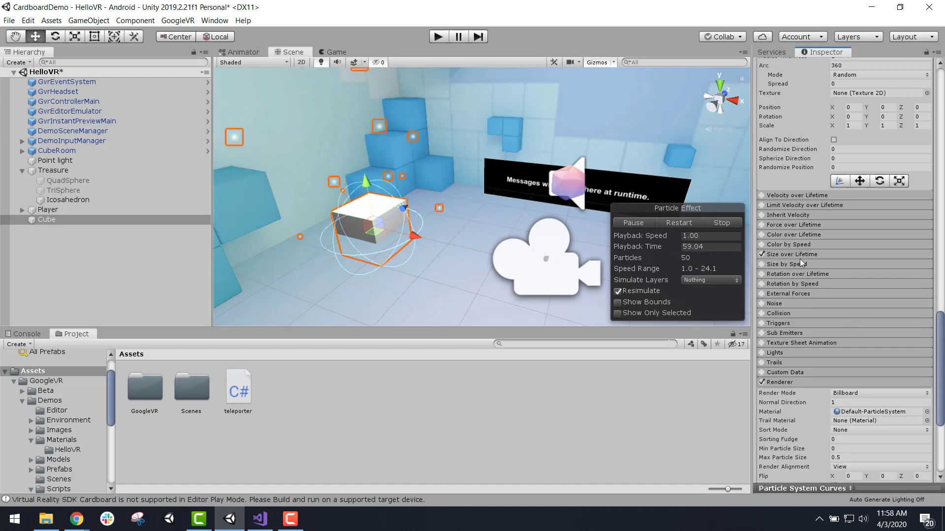
- Enable Color over Lifetime and set the alpha at the start of its gradient to 0
{"action": "left_click", "coordinate": [762, 235]}
{"action": "left_click", "coordinate": [781, 237]}
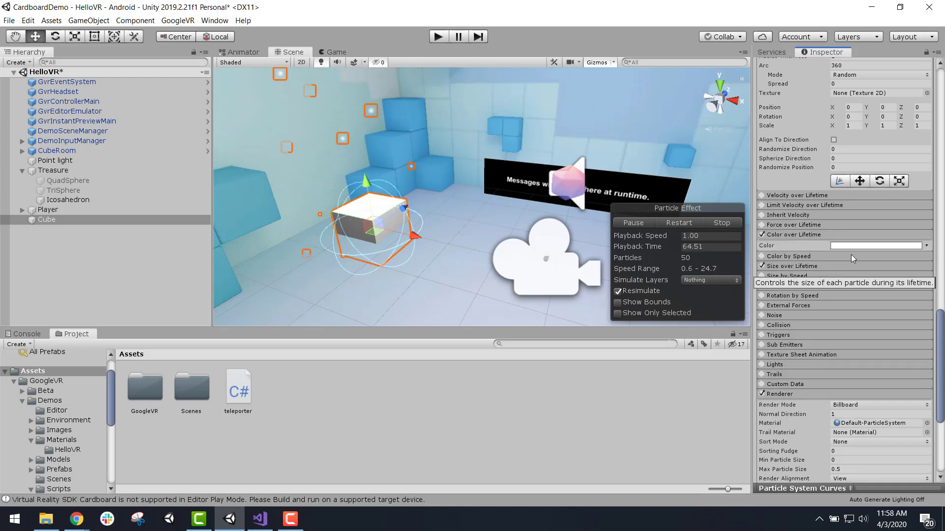
{"action": "left_click", "coordinate": [855, 247]}
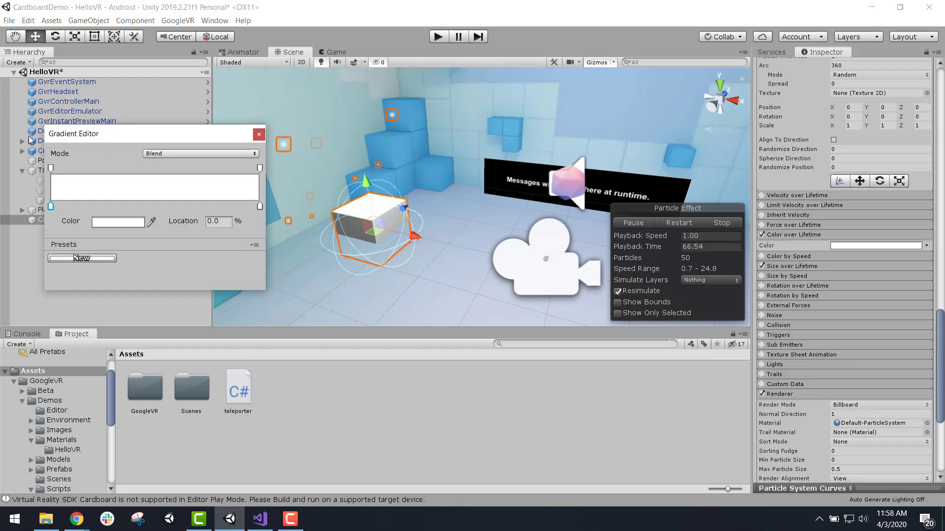
{"action": "left_click", "coordinate": [51, 169]}
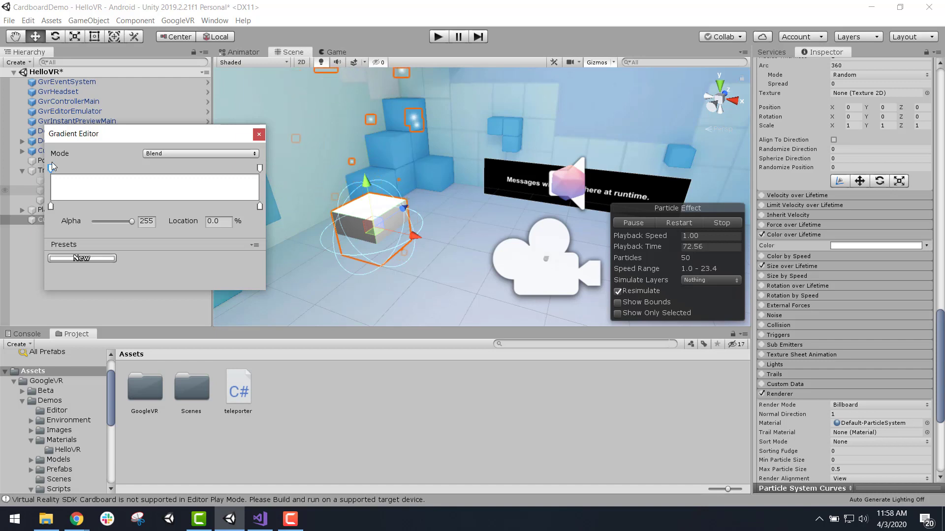
{"action": "left_click", "coordinate": [51, 207]}
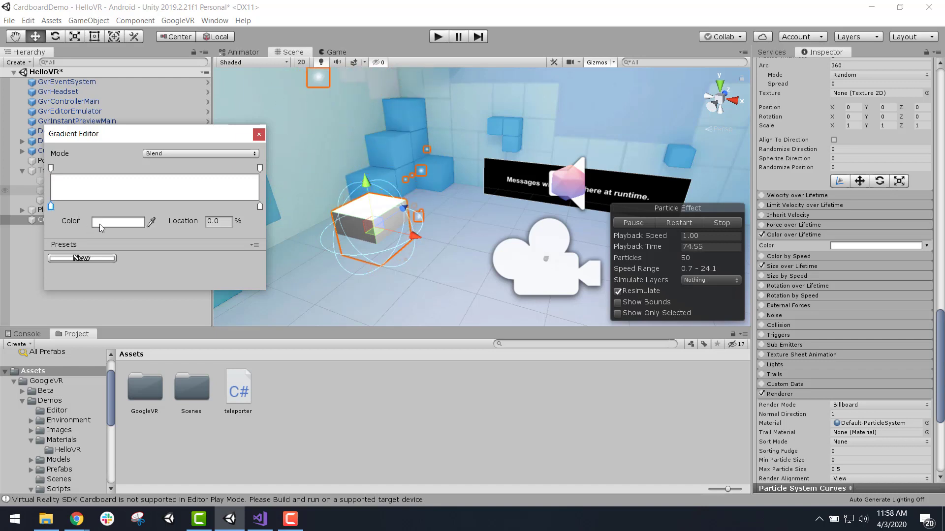
{"action": "left_click", "coordinate": [51, 169]}
{"action": "left_click_drag", "start_coordinate": [131, 222], "coordinate": [66, 211]}
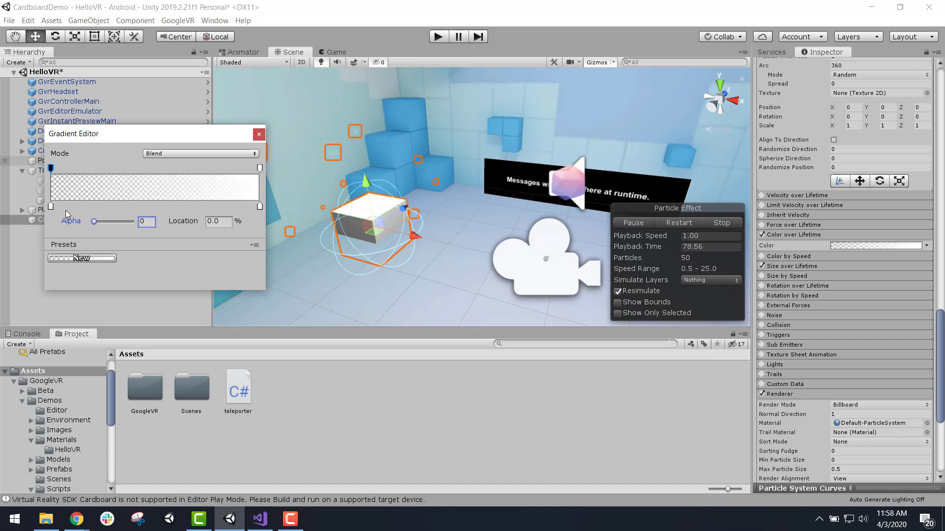
- Move the opaque alpha key near the gradient's middle, add an end key at 100% with alpha 0, and close the gradient editor
{"action": "left_click_drag", "start_coordinate": [260, 169], "coordinate": [146, 169]}
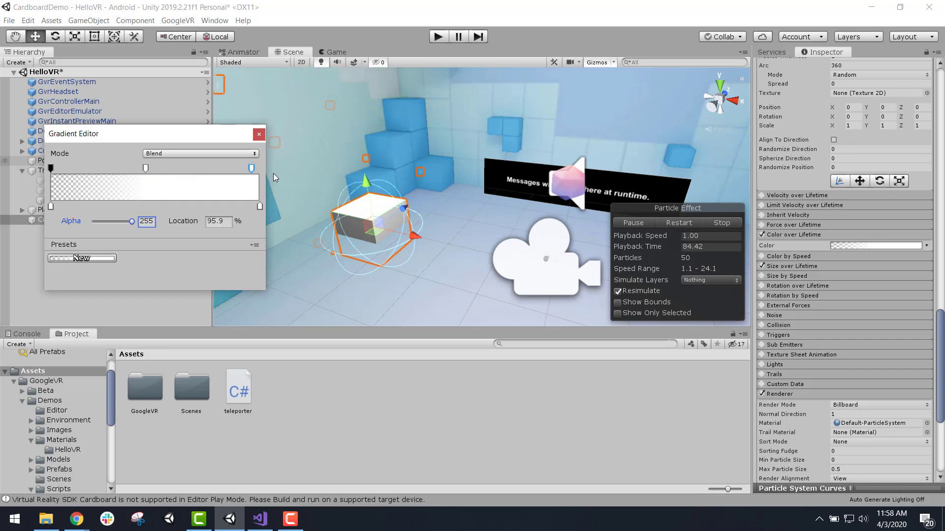
{"action": "left_click_drag", "start_coordinate": [273, 173], "coordinate": [275, 174]}
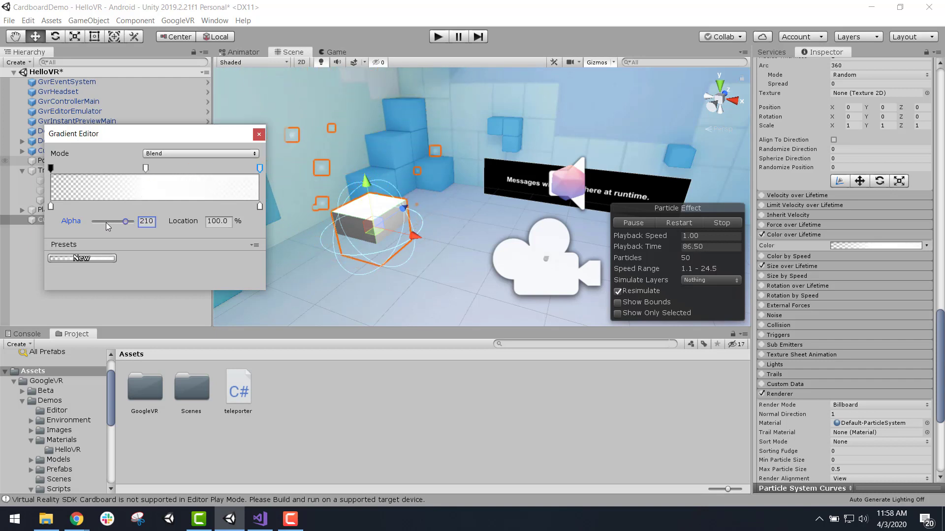
{"action": "left_click_drag", "start_coordinate": [106, 223], "coordinate": [86, 229]}
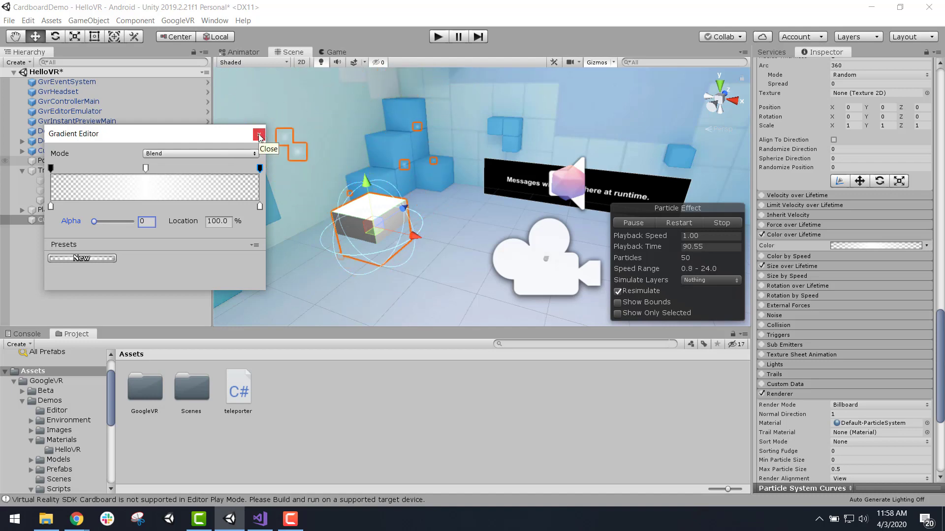
{"action": "left_click", "coordinate": [259, 135]}
- Examine from outside the room how high the Cube's particles rise
{"action": "scroll", "coordinate": [817, 212], "scroll_direction": "up", "scroll_amount": 10}
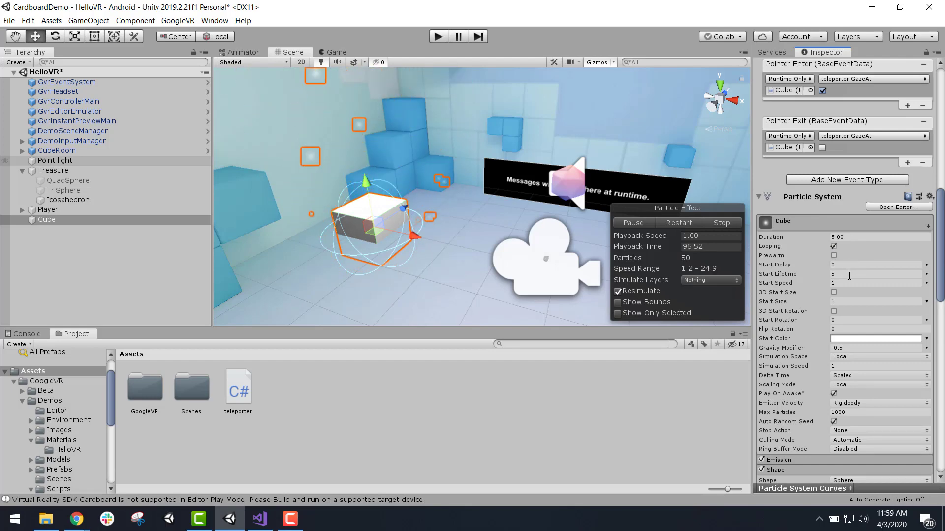
{"action": "right_click_drag", "start_coordinate": [497, 214], "coordinate": [440, 482]}
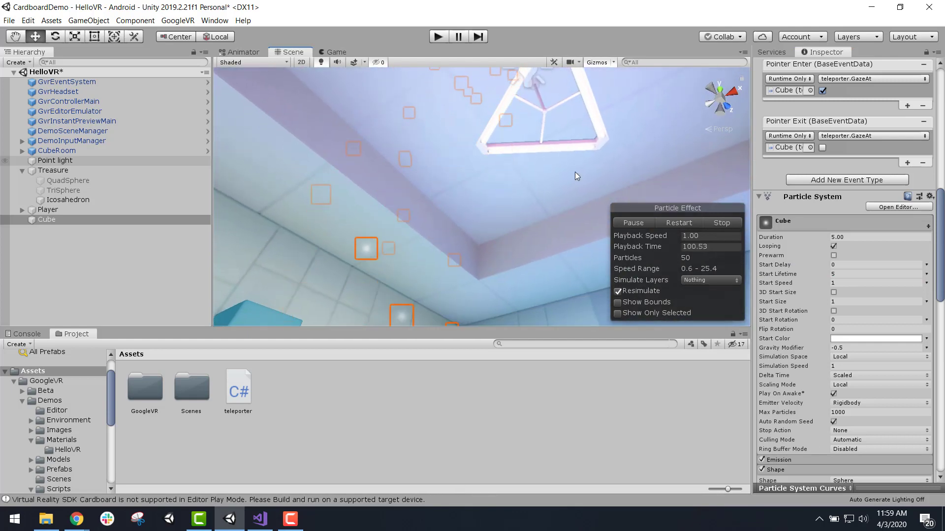
{"action": "scroll", "coordinate": [456, 198], "scroll_direction": "down", "scroll_amount": 15}
{"action": "middle_click_drag", "start_coordinate": [453, 157], "coordinate": [451, 238]}
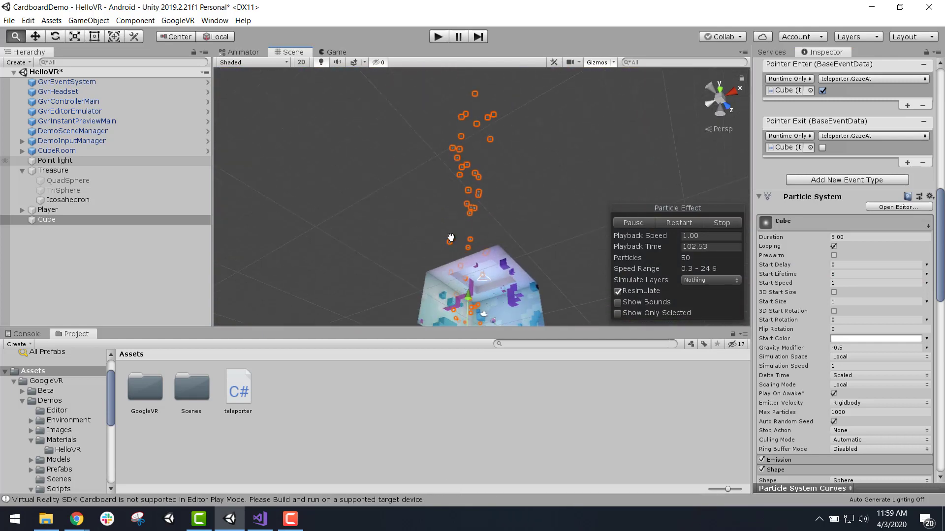
{"action": "right_click_drag", "start_coordinate": [450, 238], "coordinate": [496, 389], "text": "alt"}
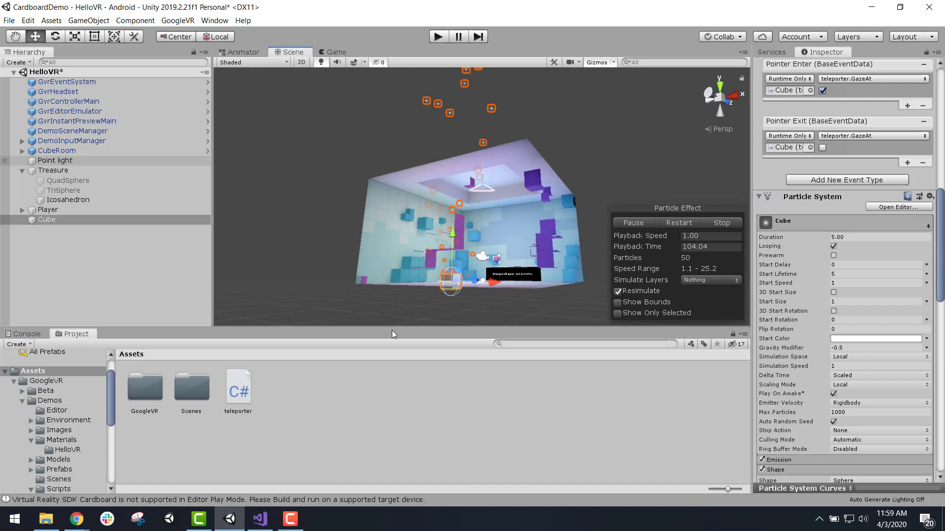
{"action": "double_click", "coordinate": [134, 220]}
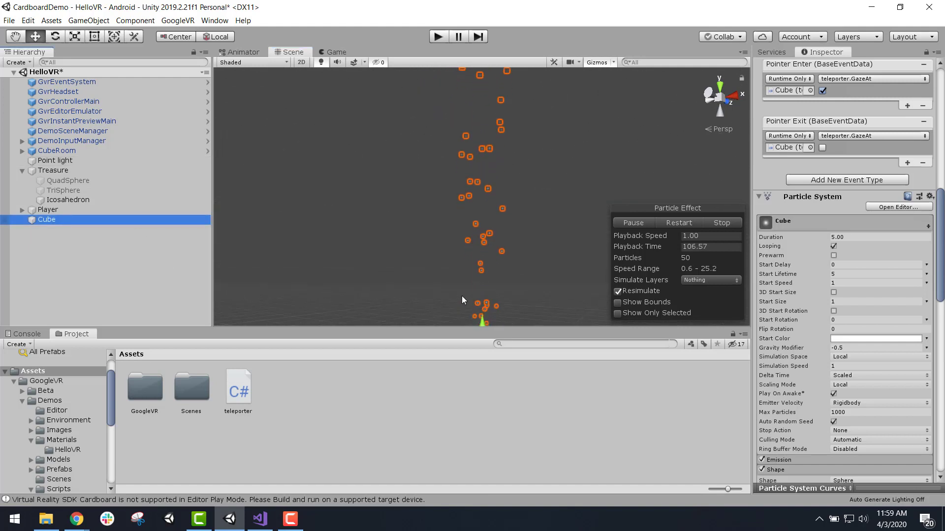
{"action": "scroll", "coordinate": [462, 297], "scroll_direction": "down", "scroll_amount": 10}
{"action": "scroll", "coordinate": [506, 323], "scroll_direction": "up", "scroll_amount": 5}
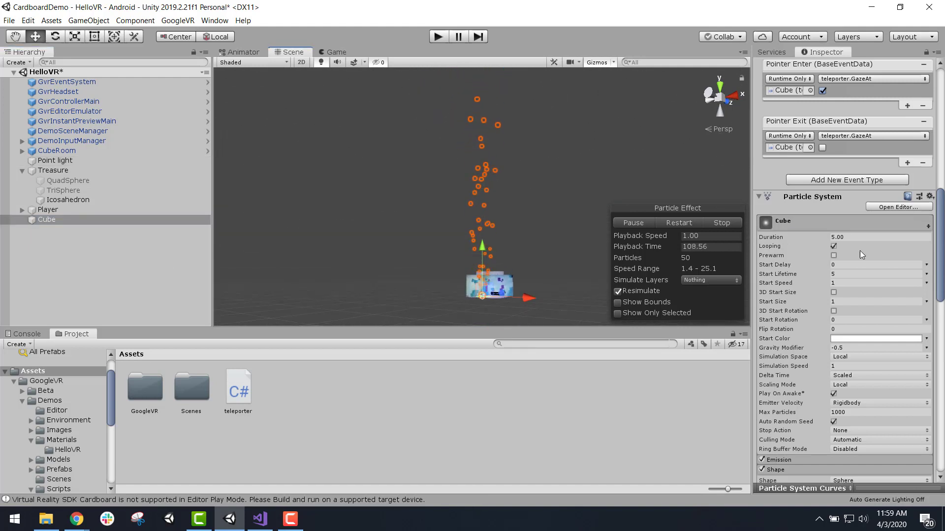
- Set the Cube particle system's Start Lifetime to 1.5, and shorten it to 1.25
{"action": "left_click", "coordinate": [846, 282]}
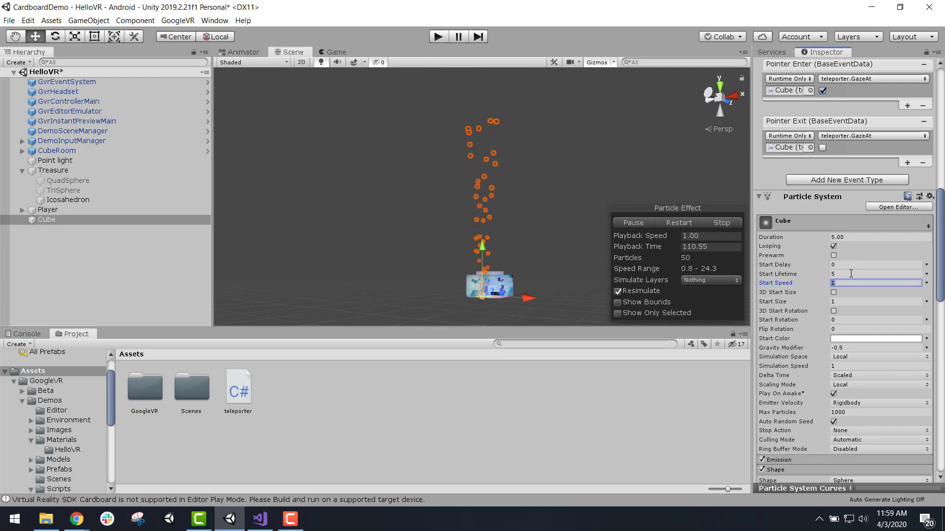
{"action": "left_click", "coordinate": [851, 274]}
{"action": "type", "text": "1."}
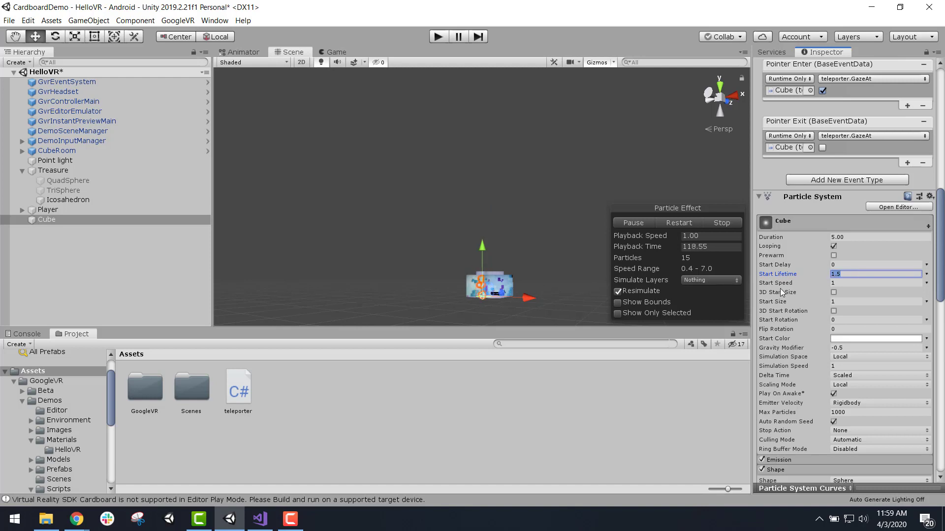
{"action": "type", "text": "1.25"}
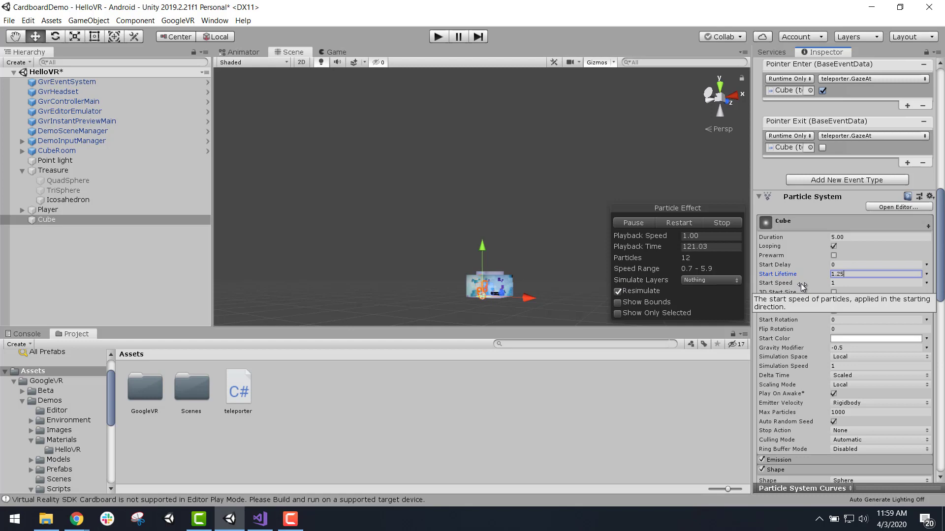
- Frame the Cube in the scene and set its particle system's Duration to 1.25
{"action": "left_click", "coordinate": [104, 221]}
{"action": "key", "text": "f"}
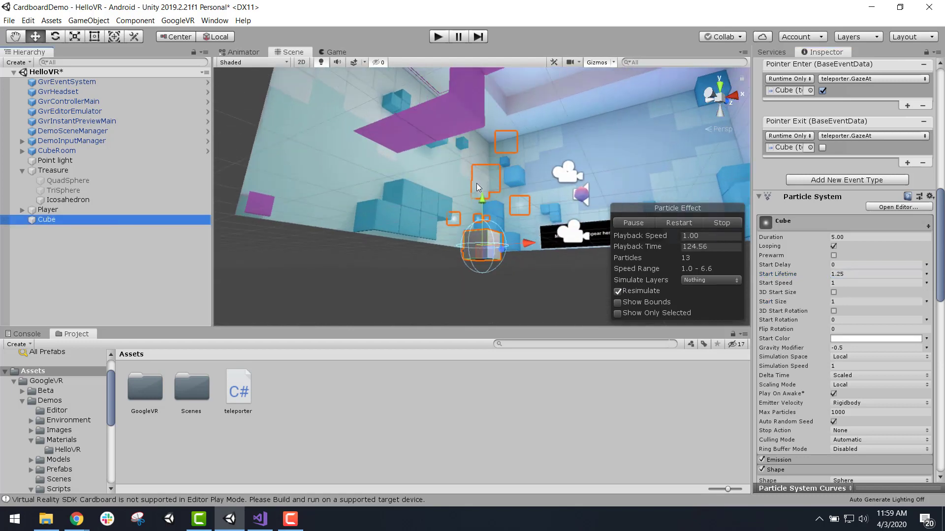
{"action": "left_click_drag", "start_coordinate": [523, 175], "coordinate": [483, 215], "text": "alt"}
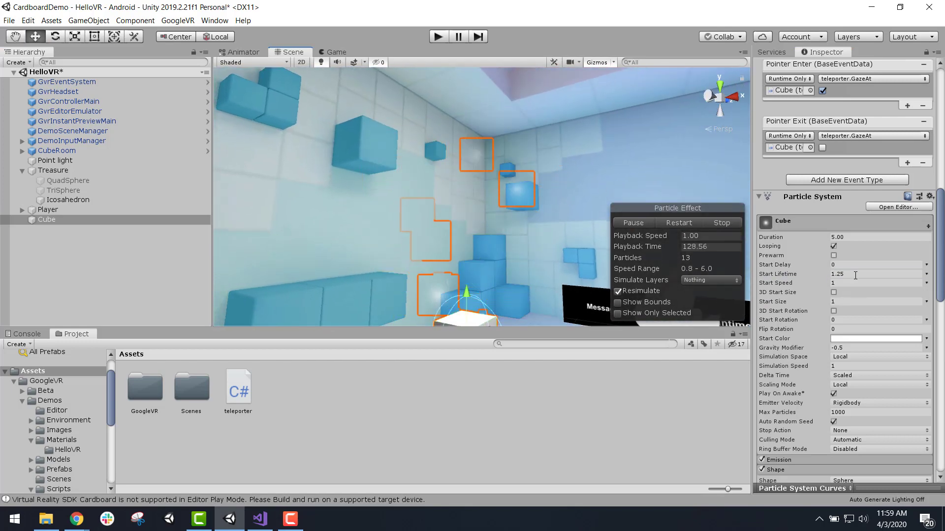
{"action": "left_click", "coordinate": [853, 237]}
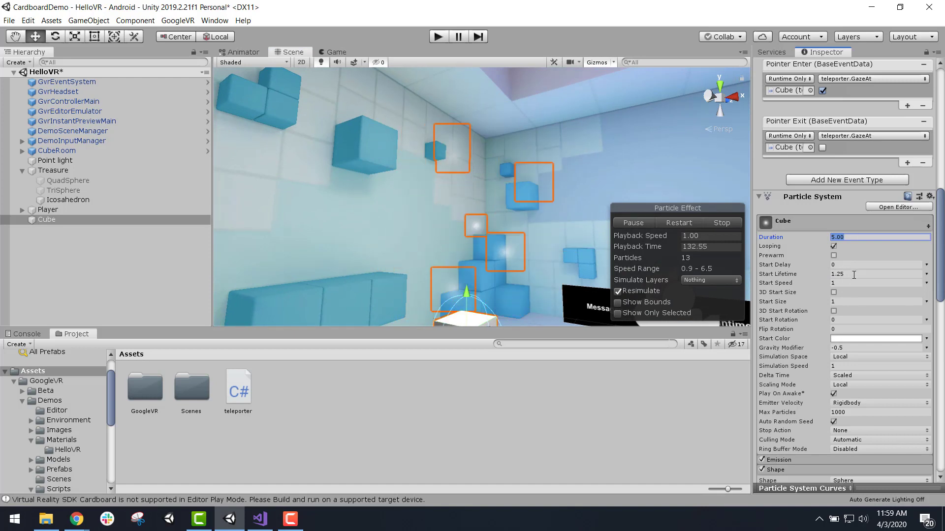
{"action": "type", "text": "1.25"}
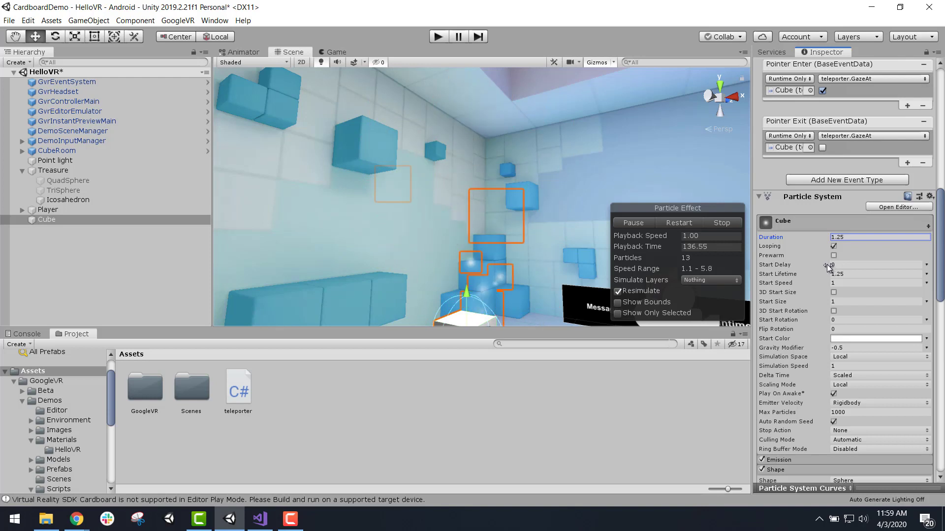
- Change the particle system's Start Color to a bright, saturated green
{"action": "scroll", "coordinate": [852, 356], "scroll_direction": "down", "scroll_amount": 3}
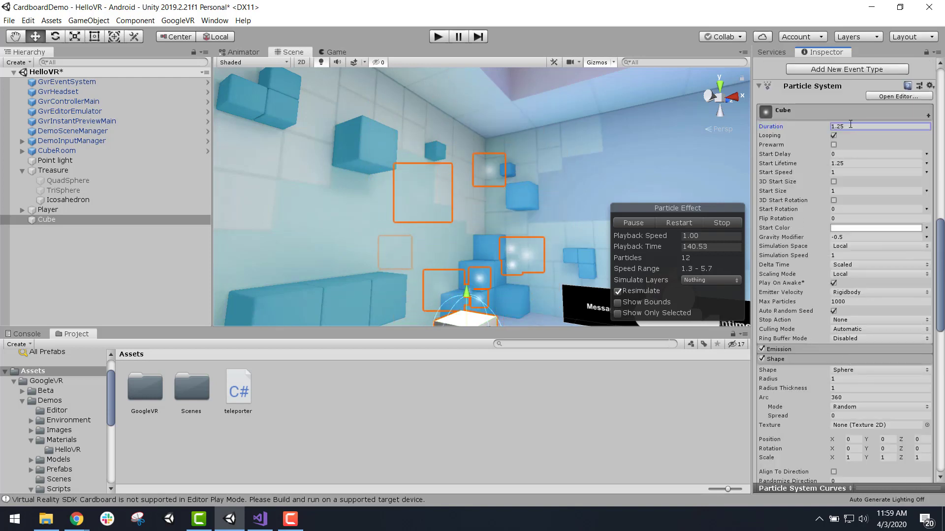
{"action": "scroll", "coordinate": [802, 394], "scroll_direction": "down", "scroll_amount": 6}
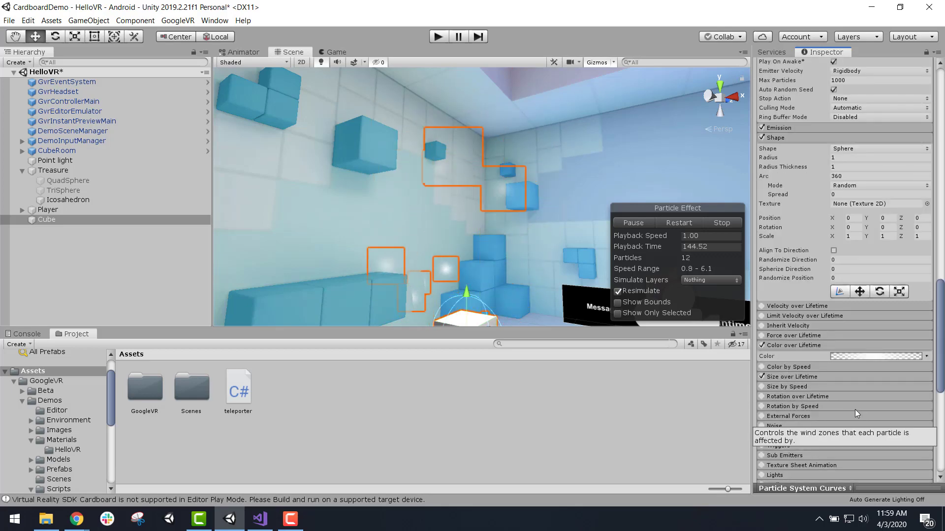
{"action": "scroll", "coordinate": [854, 403], "scroll_direction": "up", "scroll_amount": 3}
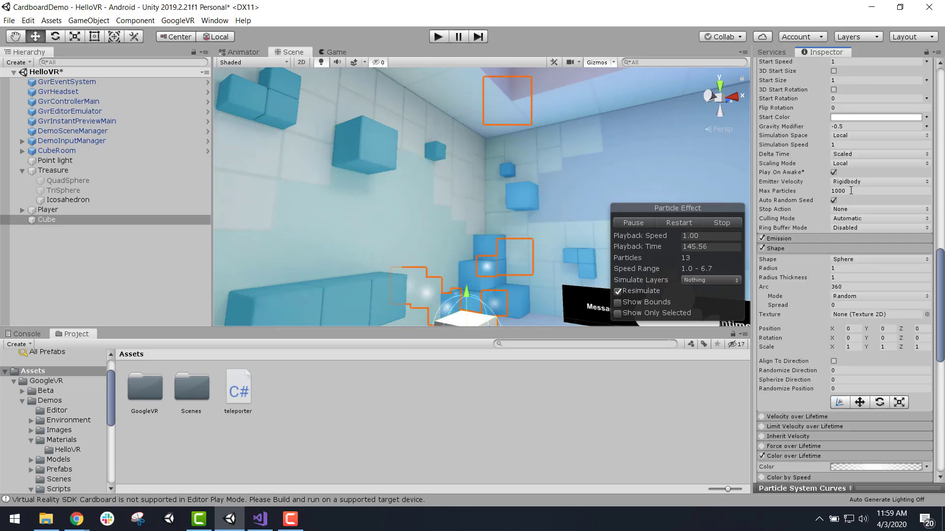
{"action": "left_click", "coordinate": [849, 117]}
{"action": "left_click_drag", "start_coordinate": [205, 184], "coordinate": [190, 184]}
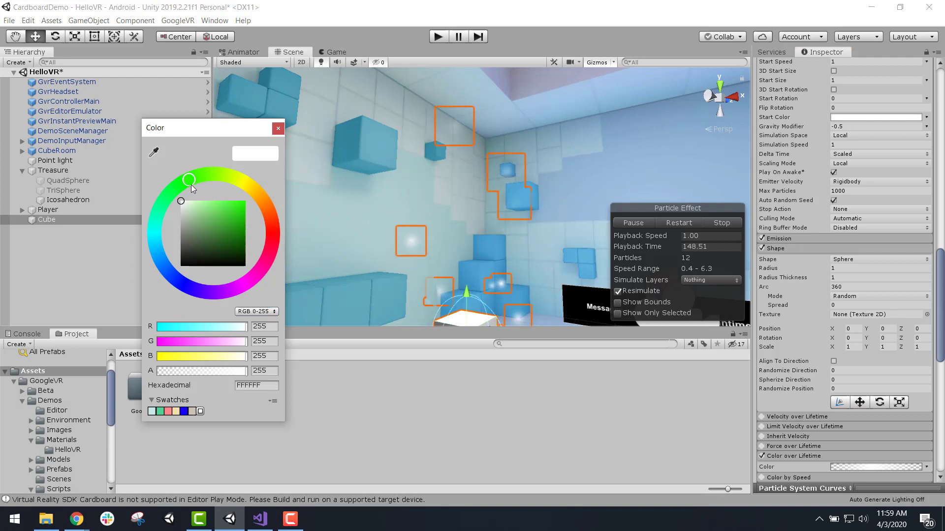
{"action": "left_click_drag", "start_coordinate": [211, 216], "coordinate": [238, 199]}
{"action": "left_click", "coordinate": [279, 132]}
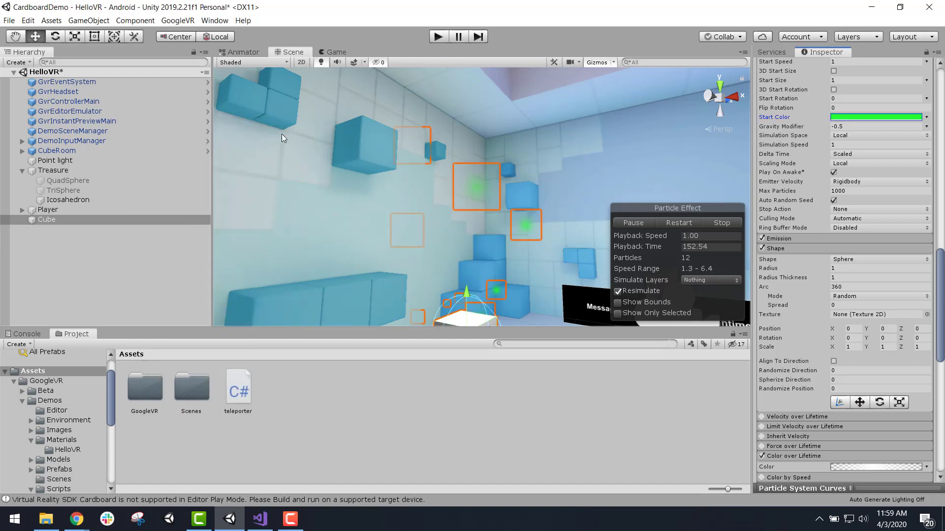
- Set the particles' Start Size to .5 and frame the Cube to check the effect
{"action": "left_click", "coordinate": [840, 79]}
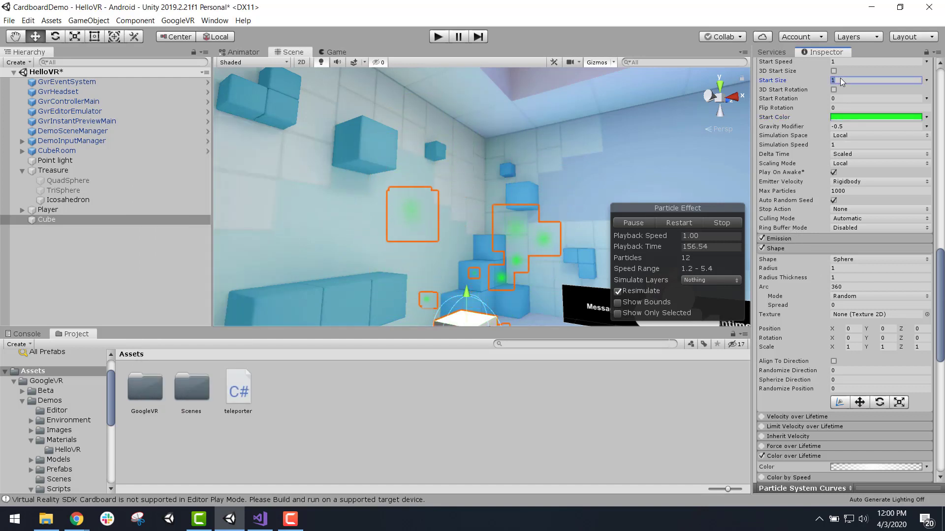
{"action": "type", "text": ".5"}
{"action": "key", "text": "Return"}
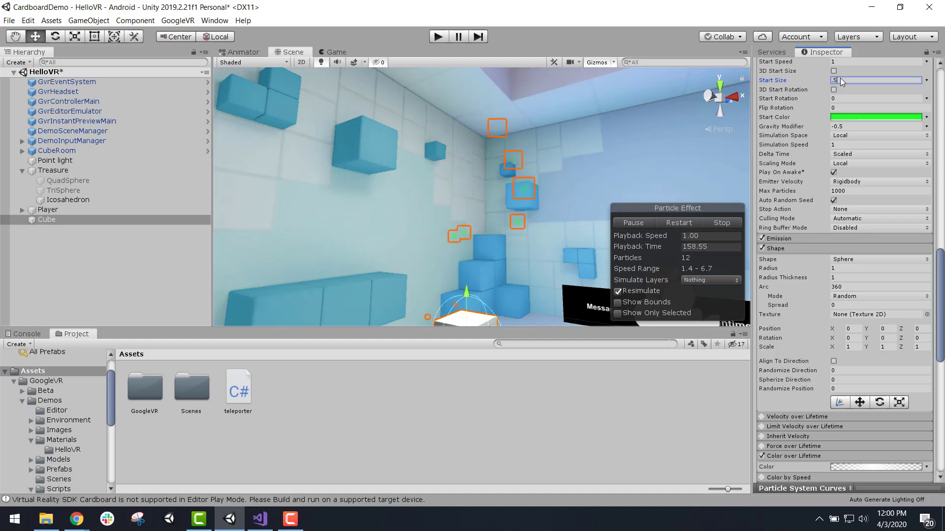
{"action": "key", "text": "f"}
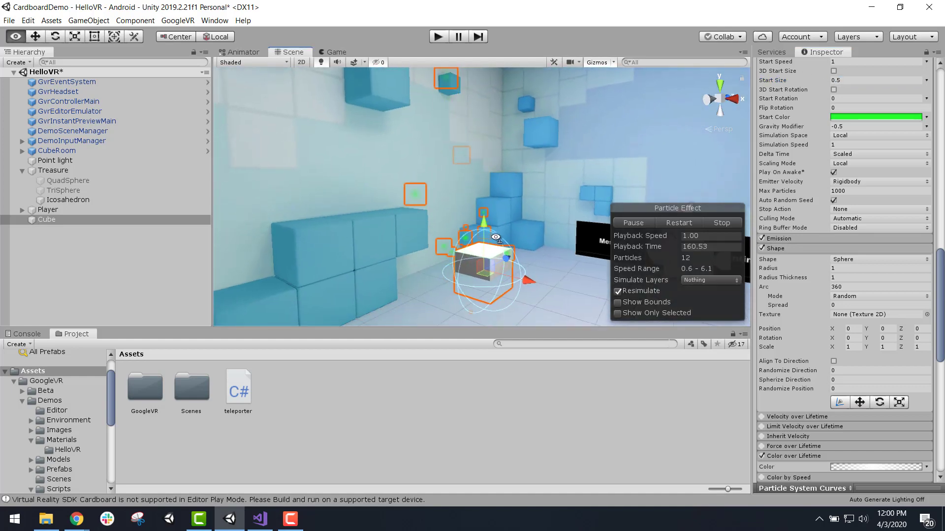
- Turn off Play On Awake for the Cube's particle system and save the HelloVR scene
{"action": "scroll", "coordinate": [856, 344], "scroll_direction": "up", "scroll_amount": 5}
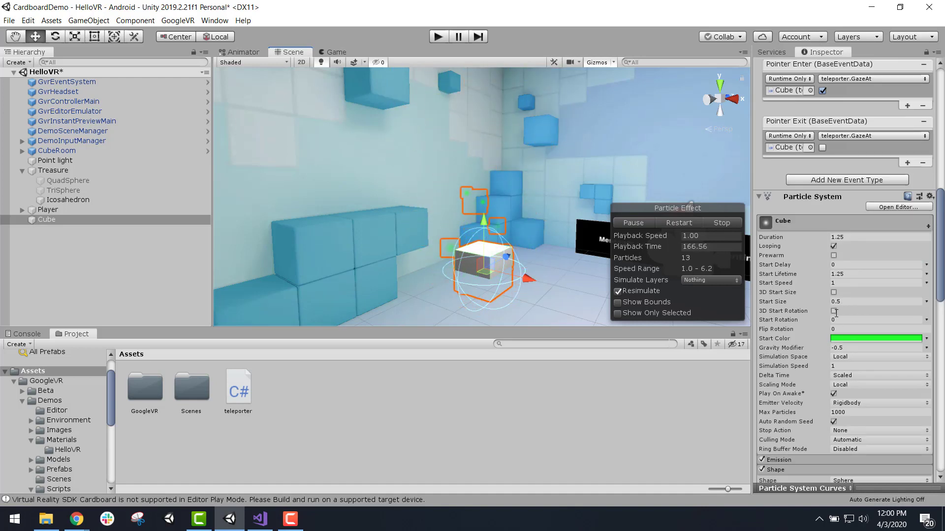
{"action": "left_click", "coordinate": [834, 393]}
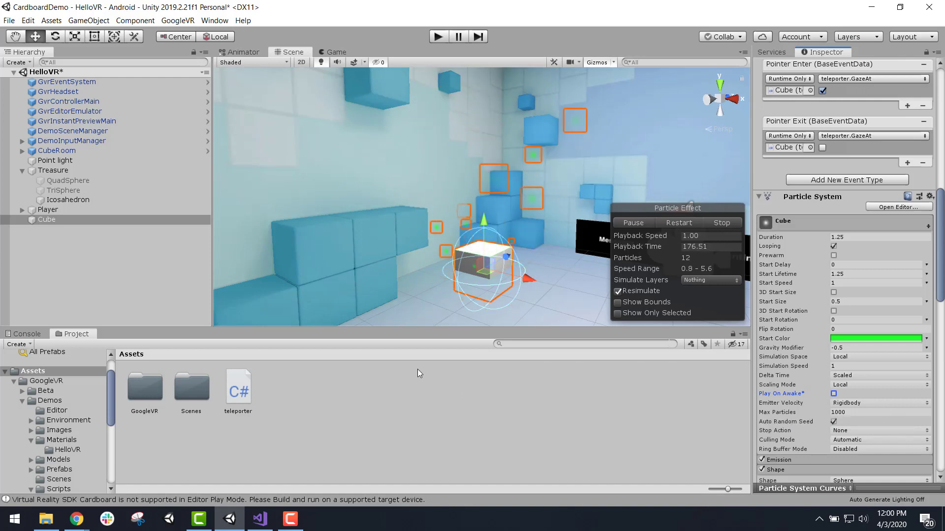
{"action": "key", "text": "ctrl+s"}
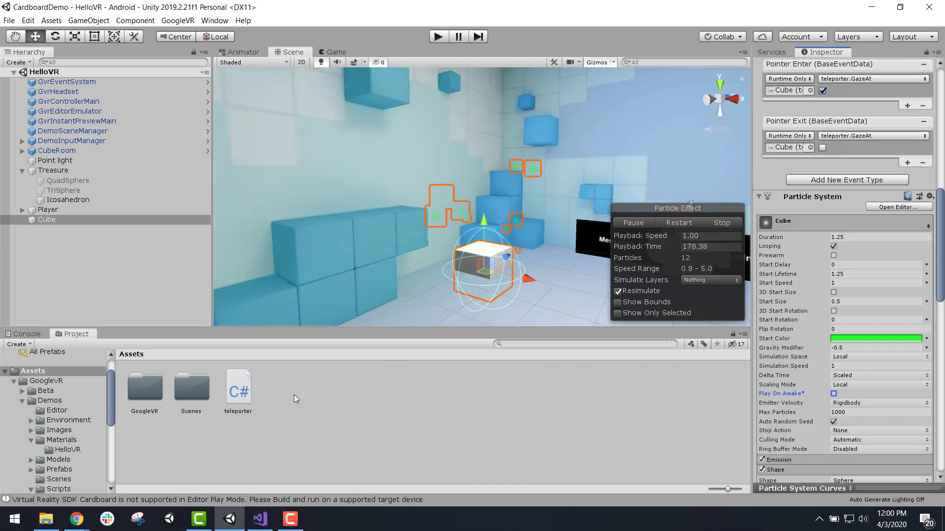
- Switch to Visual Studio and add GetComponent<ParticleSystem>().Play(); after colorChanging = true; in the GazeAt method of teleporter.cs
{"action": "left_click", "coordinate": [259, 518]}
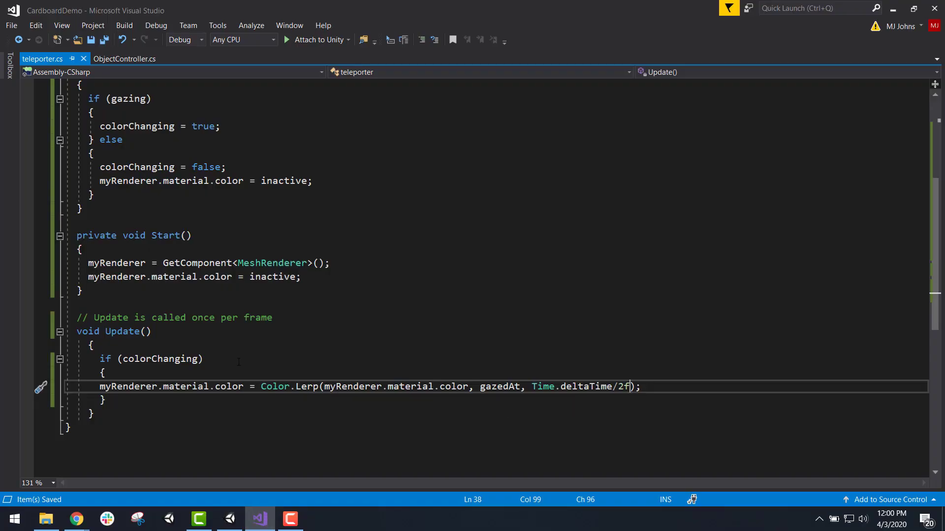
{"action": "scroll", "coordinate": [171, 203], "scroll_direction": "up", "scroll_amount": 1}
{"action": "left_click", "coordinate": [183, 154]}
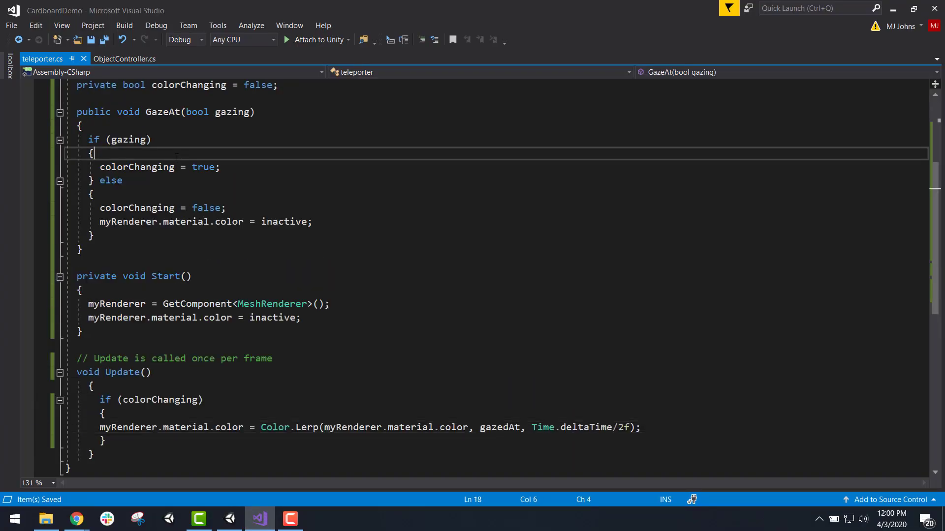
{"action": "scroll", "coordinate": [184, 174], "scroll_direction": "up", "scroll_amount": 1}
{"action": "left_click", "coordinate": [230, 209]}
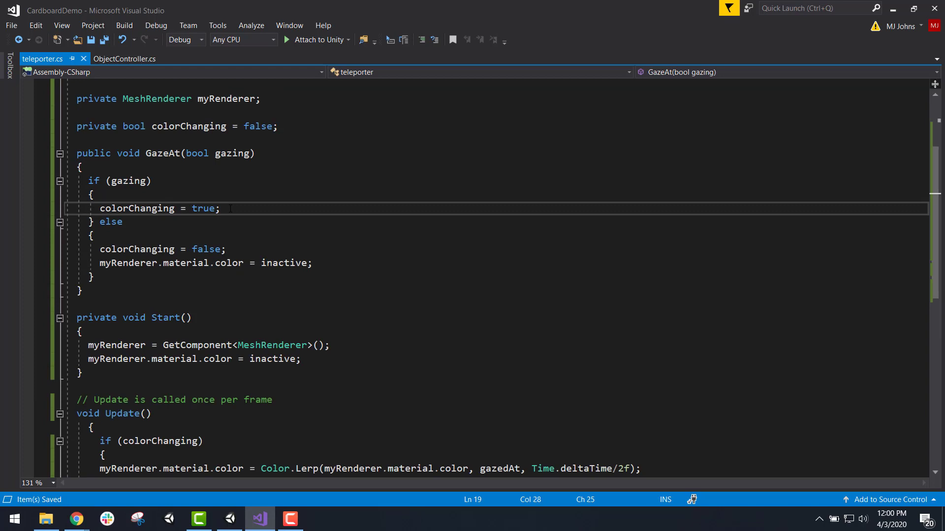
{"action": "key", "text": "Return"}
{"action": "type", "text": "Get"}
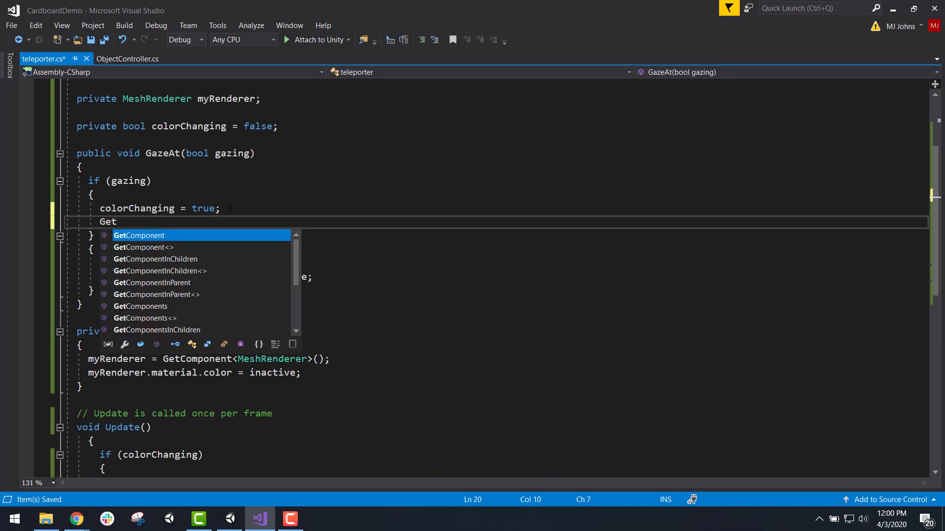
{"action": "type", "text": "Component<Particl"}
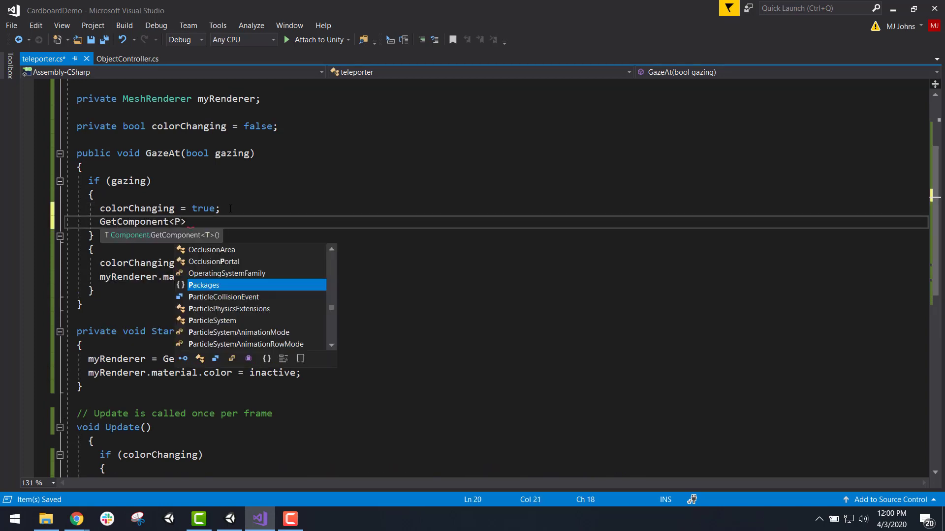
{"action": "key", "text": "Down"}
{"action": "key", "text": "Down"}
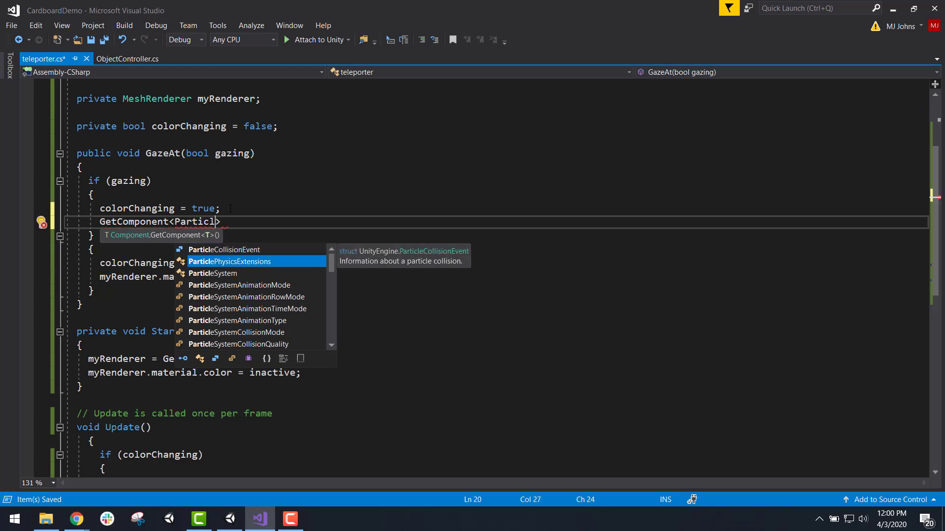
{"action": "key", "text": "Tab"}
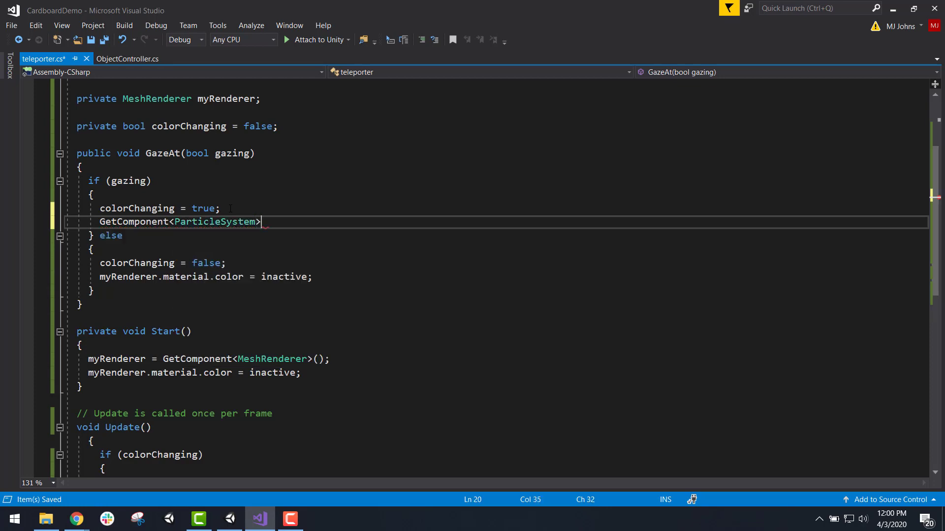
{"action": "type", "text": "().Play();"}
{"action": "left_click", "coordinate": [301, 227]}
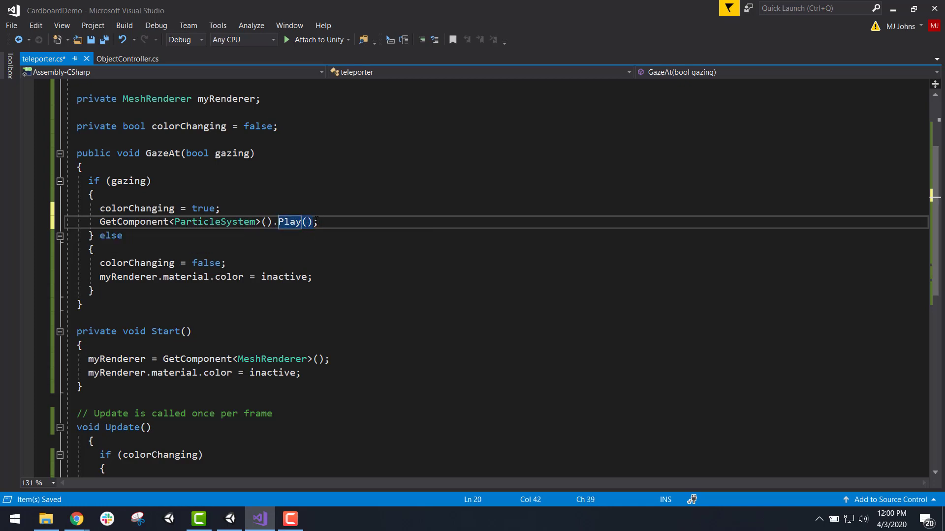
{"action": "left_click", "coordinate": [313, 225]}
{"action": "left_click", "coordinate": [325, 226]}
- Add GetComponent<ParticleSystem>().Stop(); as the first line of the else block in GazeAt and save teleporter.cs
{"action": "left_click", "coordinate": [228, 238]}
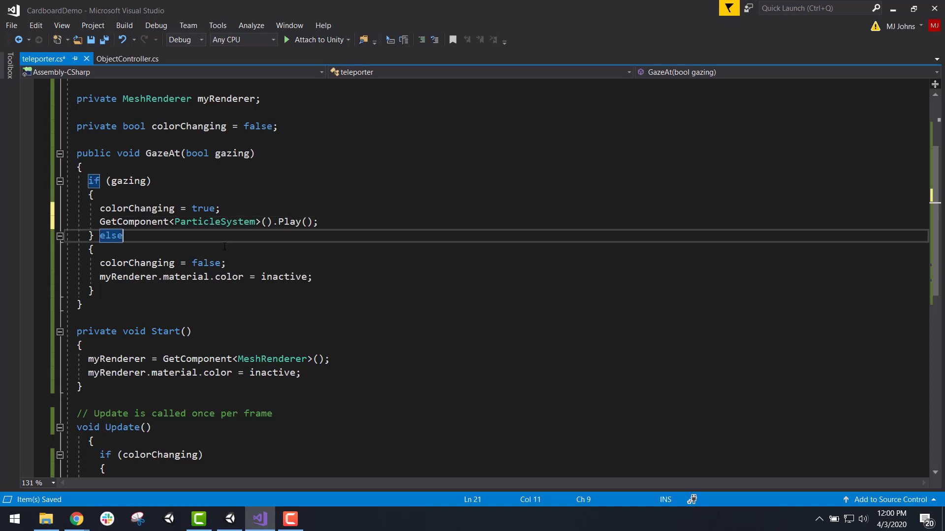
{"action": "left_click", "coordinate": [315, 252]}
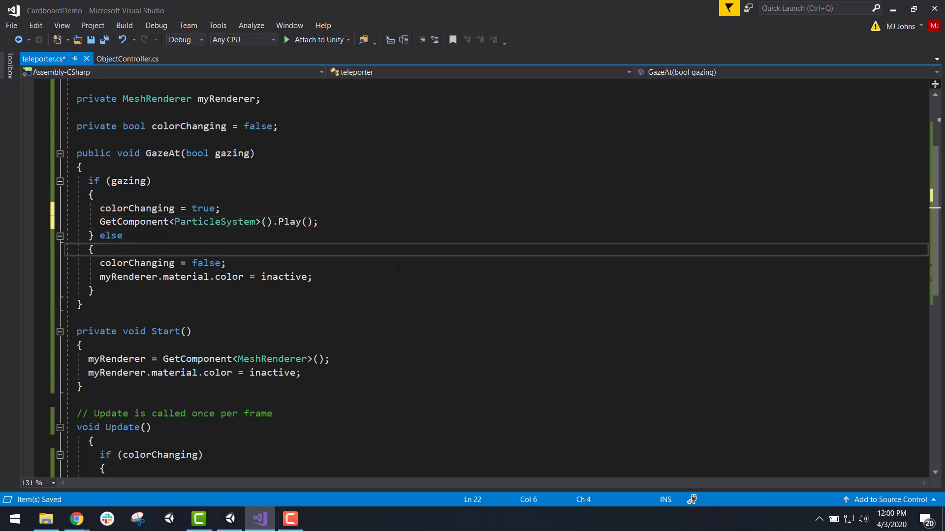
{"action": "key", "text": "Return"}
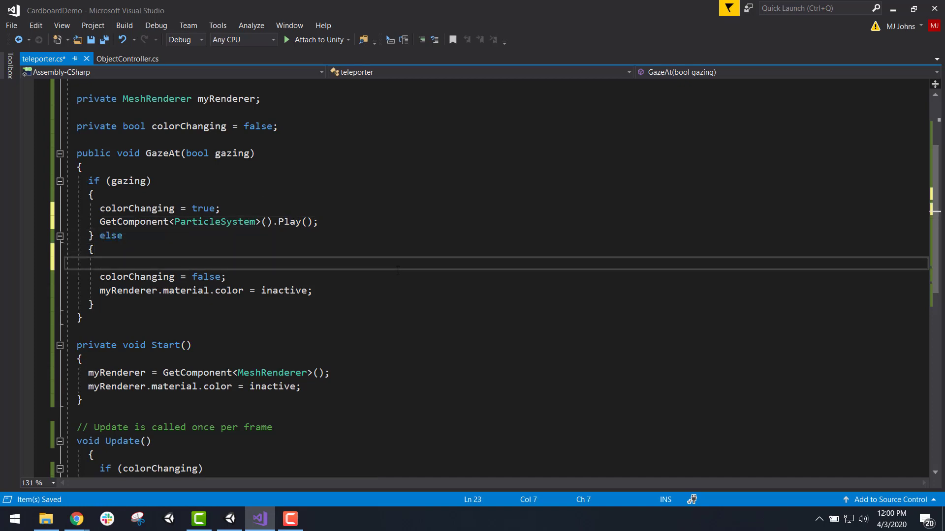
{"action": "type", "text": "GetC"}
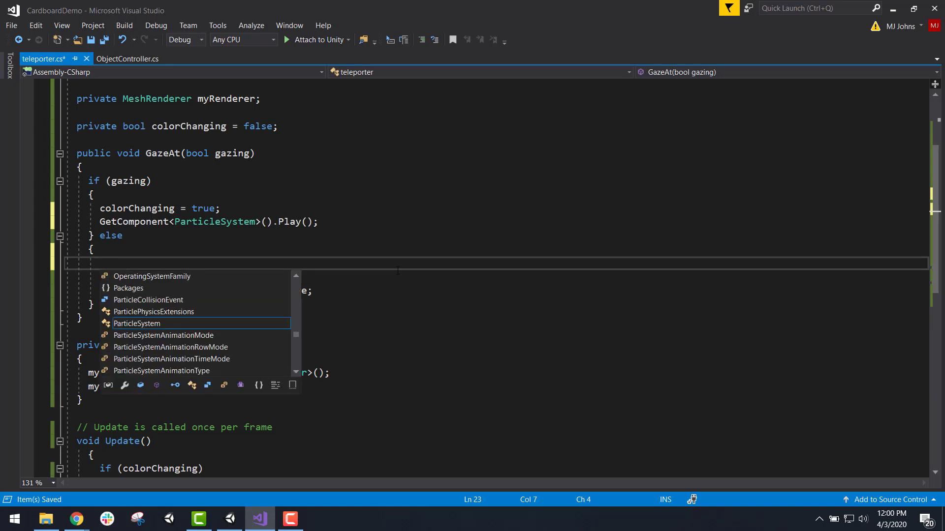
{"action": "key", "text": "Tab"}
{"action": "type", "text": "<"}
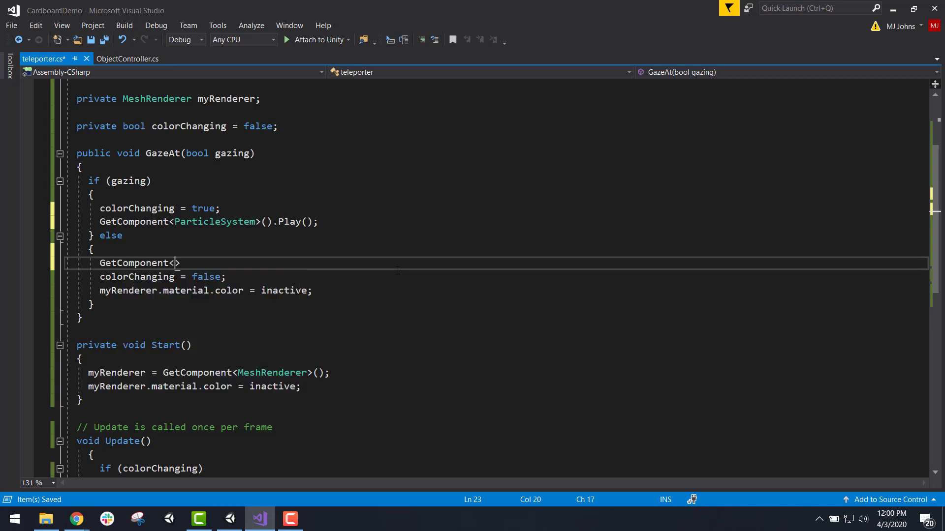
{"action": "type", "text": "ParticleSystem"}
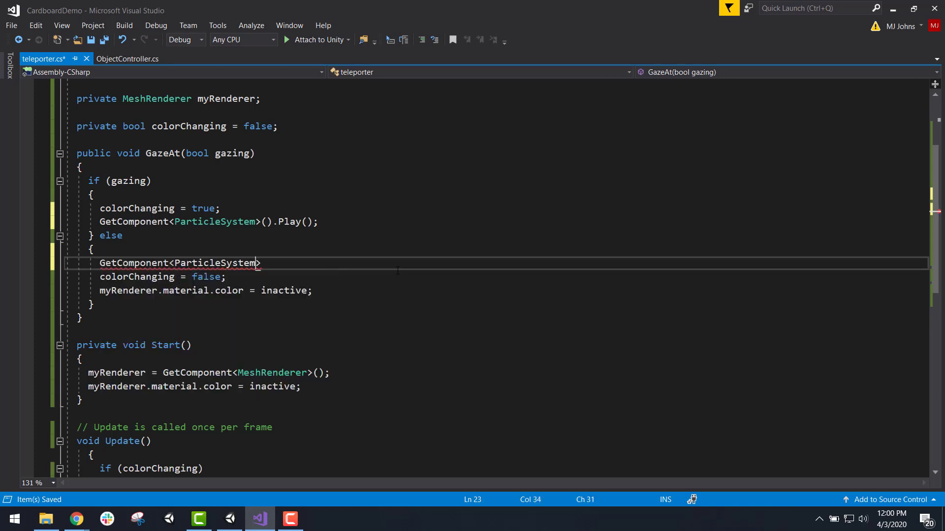
{"action": "type", "text": ">().St"}
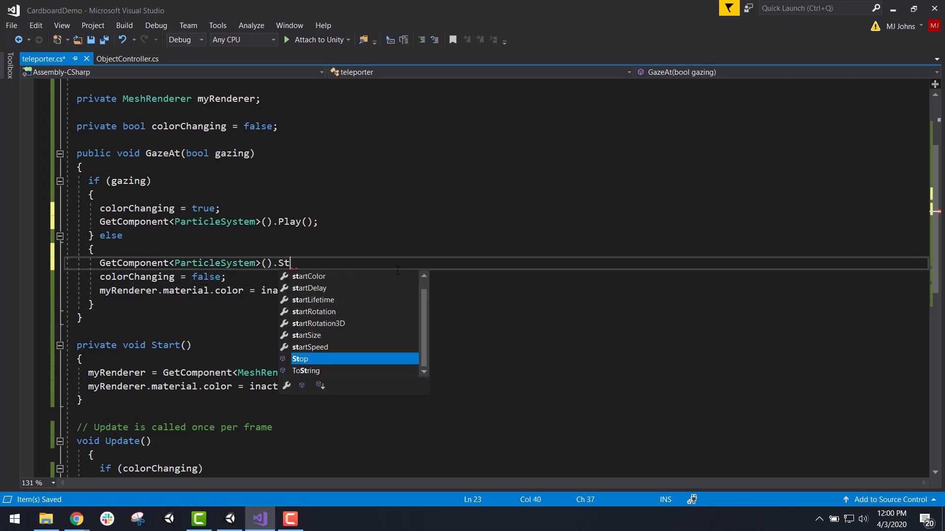
{"action": "key", "text": "Tab"}
{"action": "type", "text": "()"}
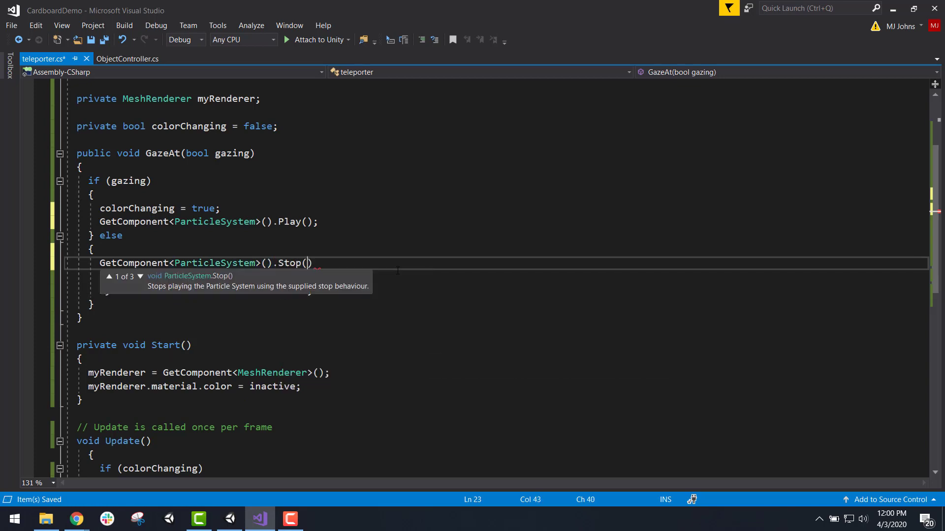
{"action": "type", "text": ";"}
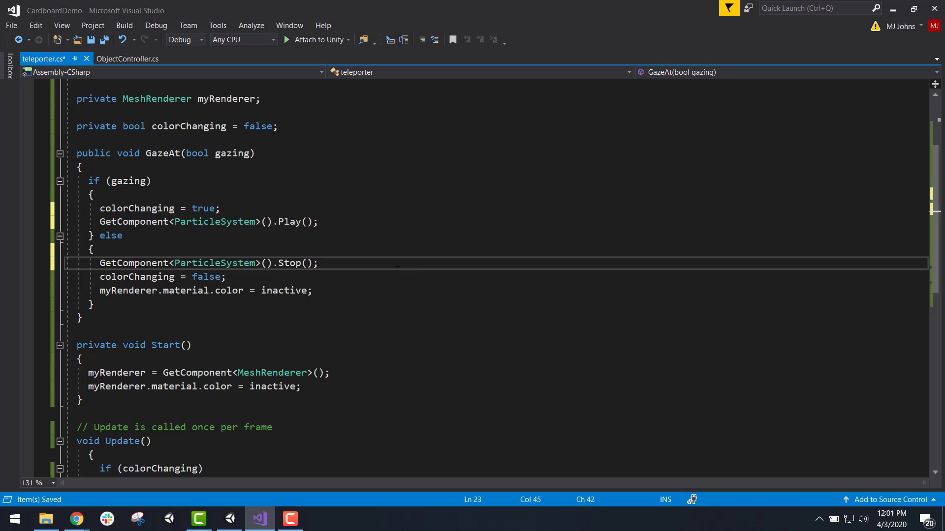
{"action": "key", "text": "ctrl+s"}
{"action": "scroll", "coordinate": [397, 270], "scroll_direction": "up", "scroll_amount": 1, "text": "ctrl"}
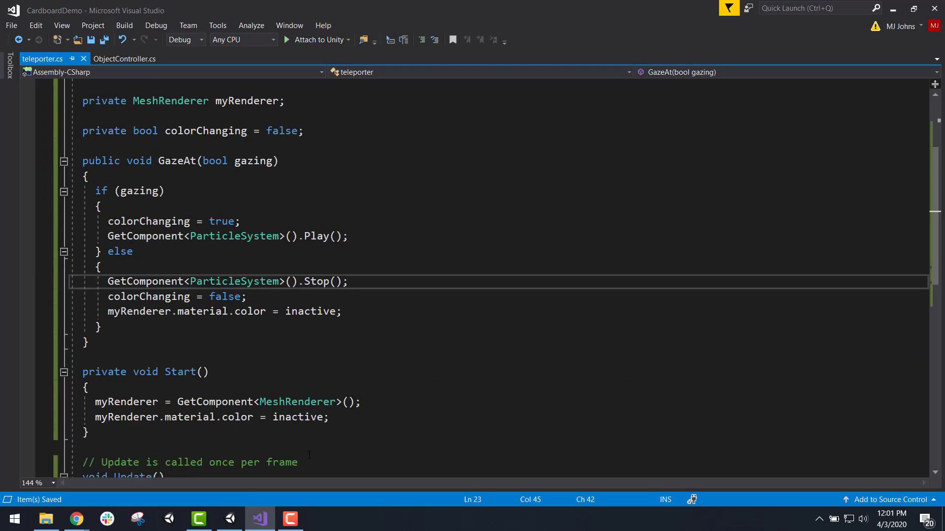
- Switch to Unity and play-test the HelloVR scene, gazing at the Cube to check its particle effect, then stop the run
{"action": "left_click", "coordinate": [229, 519]}
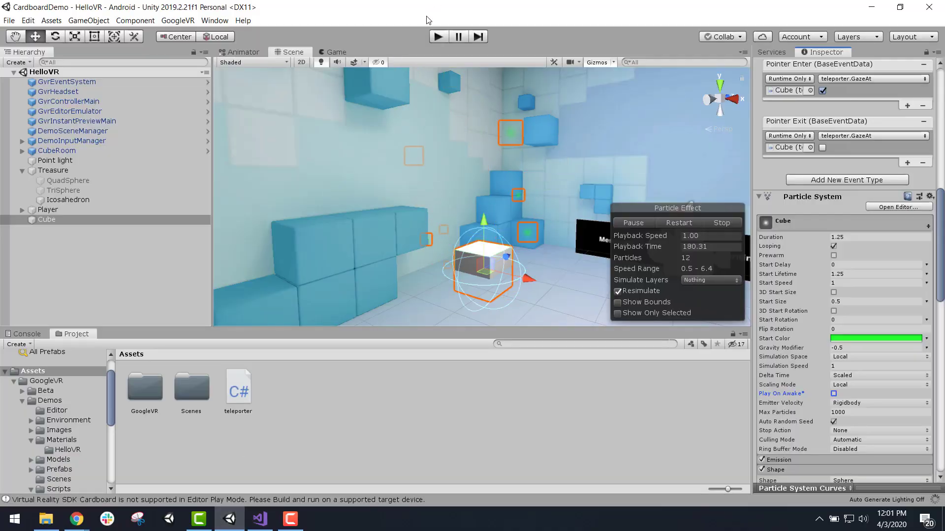
{"action": "left_click", "coordinate": [439, 38]}
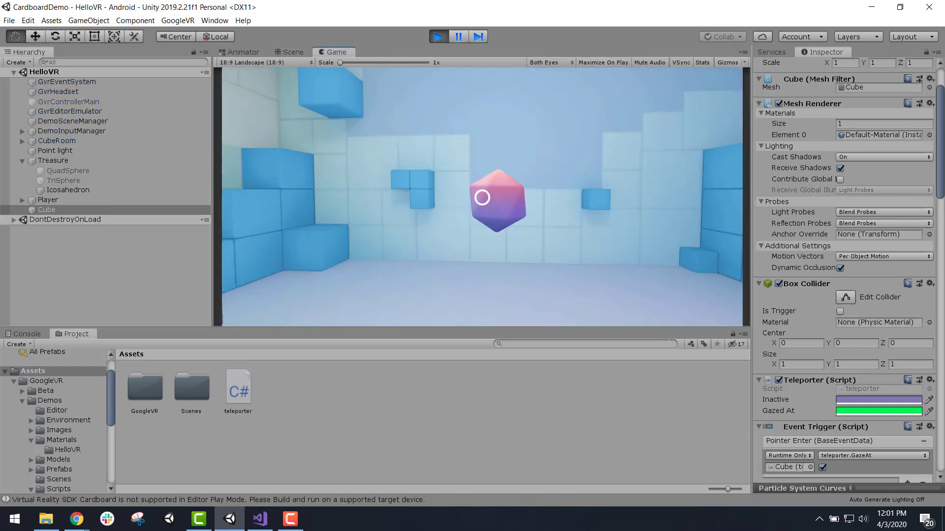
{"action": "key", "text": "alt"}
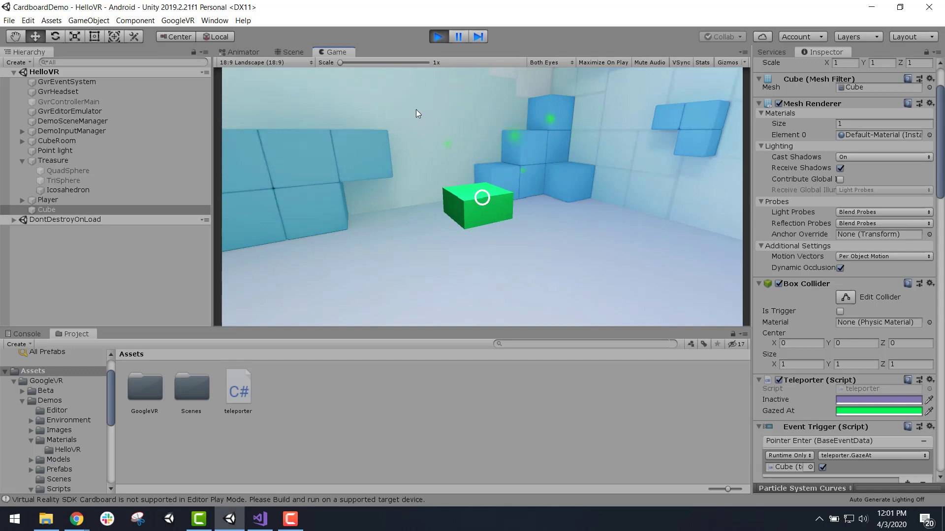
{"action": "left_click", "coordinate": [437, 37]}
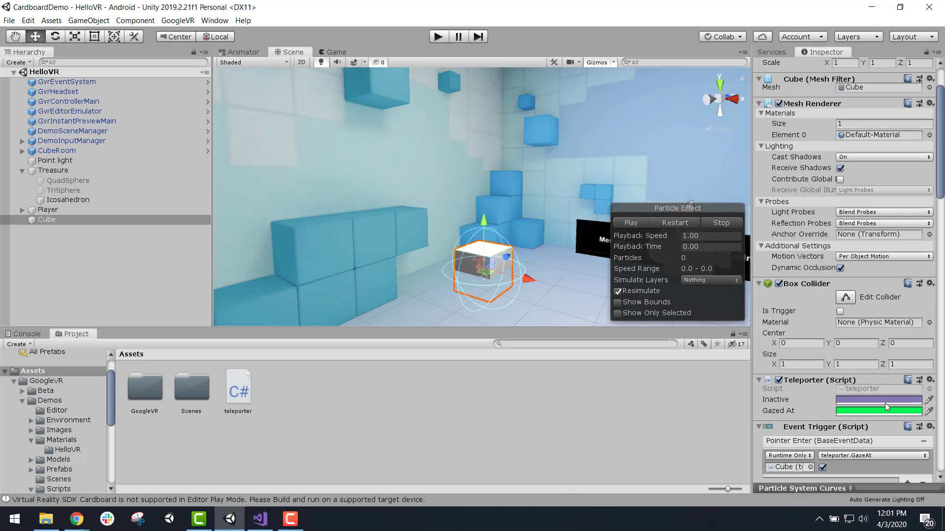
- Change the Start Color of the Cube's particle system to a bright yellow-green
{"action": "scroll", "coordinate": [885, 403], "scroll_direction": "down", "scroll_amount": 15}
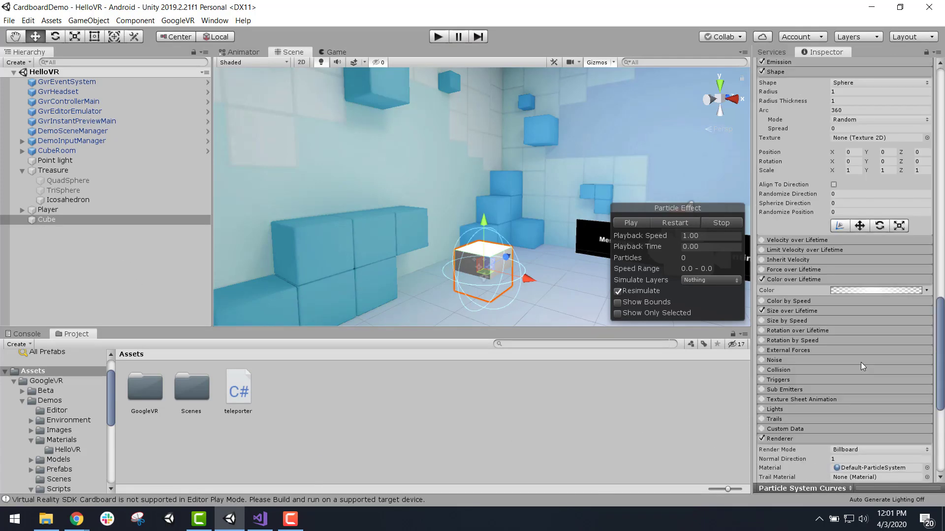
{"action": "scroll", "coordinate": [865, 317], "scroll_direction": "up", "scroll_amount": 12}
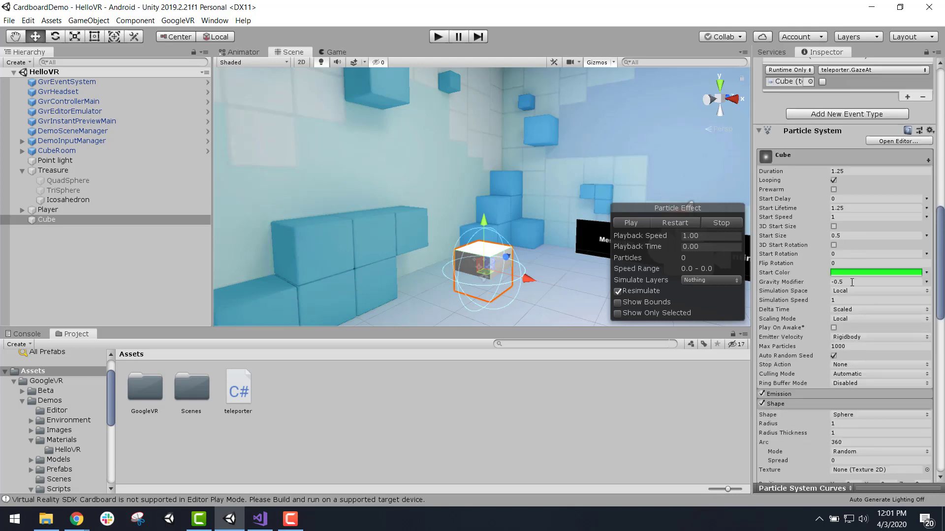
{"action": "left_click", "coordinate": [858, 273]}
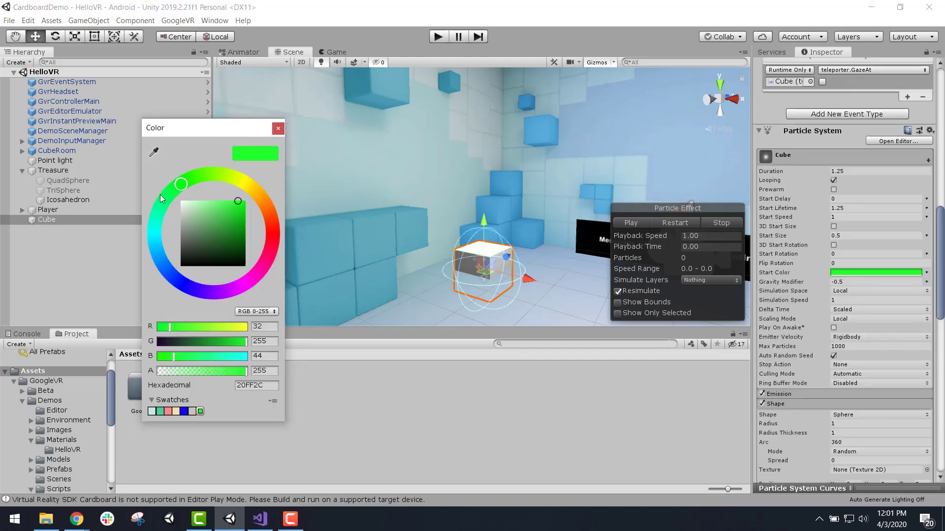
{"action": "mouse_move", "coordinate": [158, 221]}
{"action": "left_mouse_down"}
{"action": "mouse_move", "coordinate": [152, 241]}
{"action": "mouse_move", "coordinate": [148, 231]}
{"action": "mouse_move", "coordinate": [194, 300]}
{"action": "mouse_move", "coordinate": [212, 293]}
{"action": "mouse_move", "coordinate": [173, 161]}
{"action": "mouse_move", "coordinate": [238, 168]}
{"action": "left_mouse_up"}
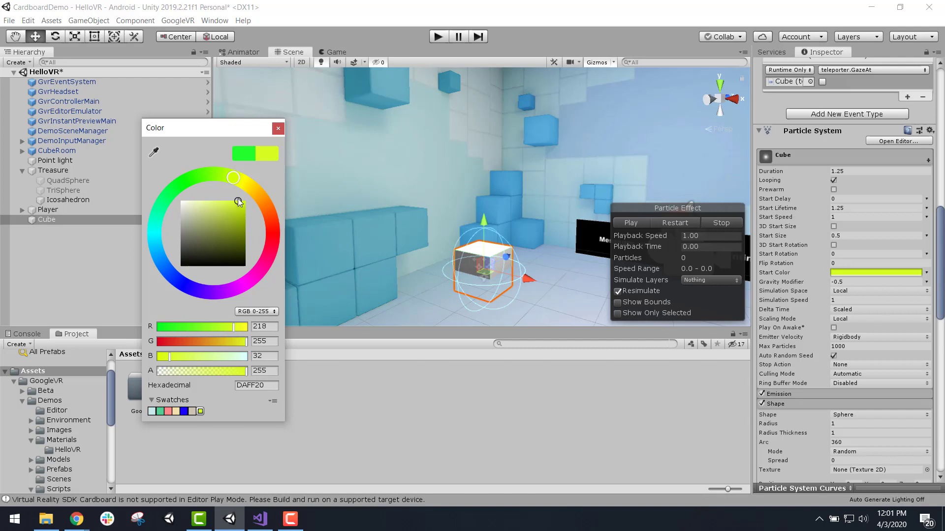
{"action": "left_click_drag", "start_coordinate": [239, 202], "coordinate": [261, 196]}
{"action": "left_click", "coordinate": [278, 128]}
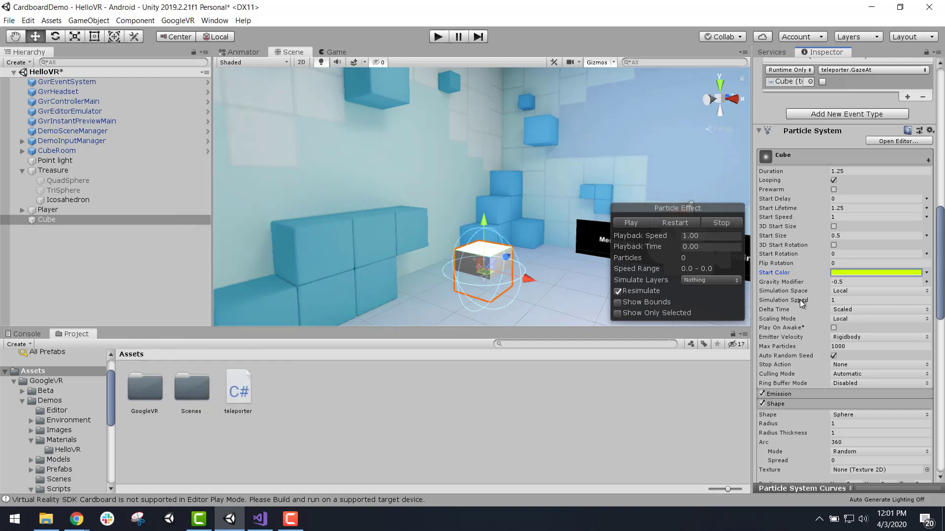
- Set both the Radius and the Radius Thickness of the particle emitter's Sphere shape to .5
{"action": "scroll", "coordinate": [801, 303], "scroll_direction": "down", "scroll_amount": 3}
{"action": "scroll", "coordinate": [826, 238], "scroll_direction": "up", "scroll_amount": 3}
{"action": "scroll", "coordinate": [809, 299], "scroll_direction": "down", "scroll_amount": 6}
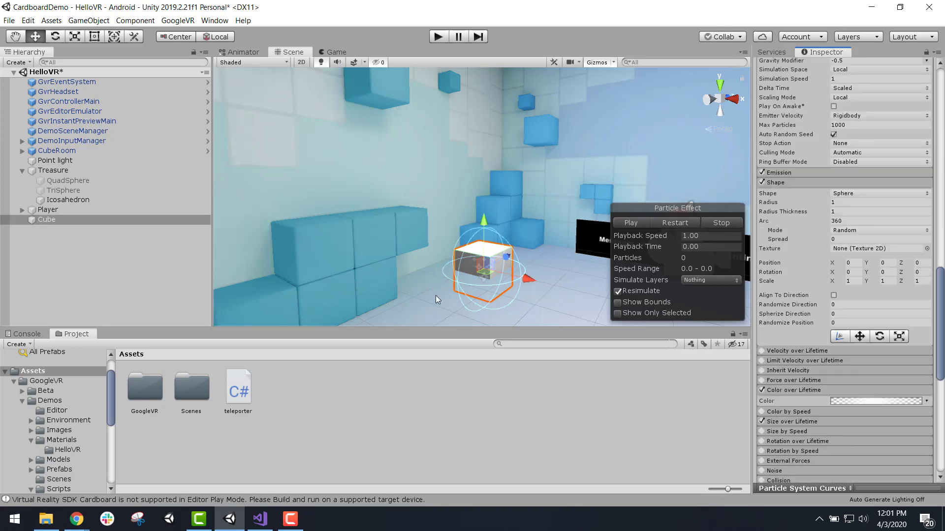
{"action": "scroll", "coordinate": [837, 319], "scroll_direction": "down", "scroll_amount": 6}
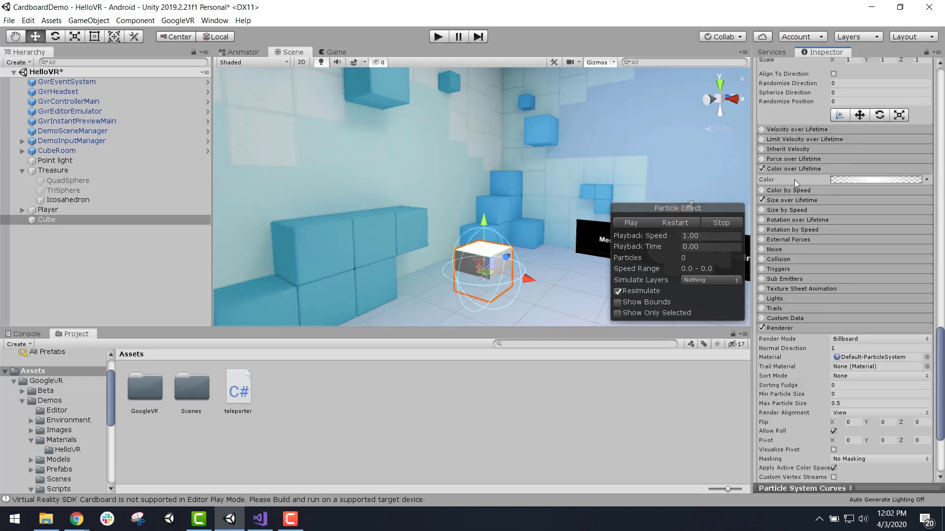
{"action": "scroll", "coordinate": [786, 202], "scroll_direction": "up", "scroll_amount": 6}
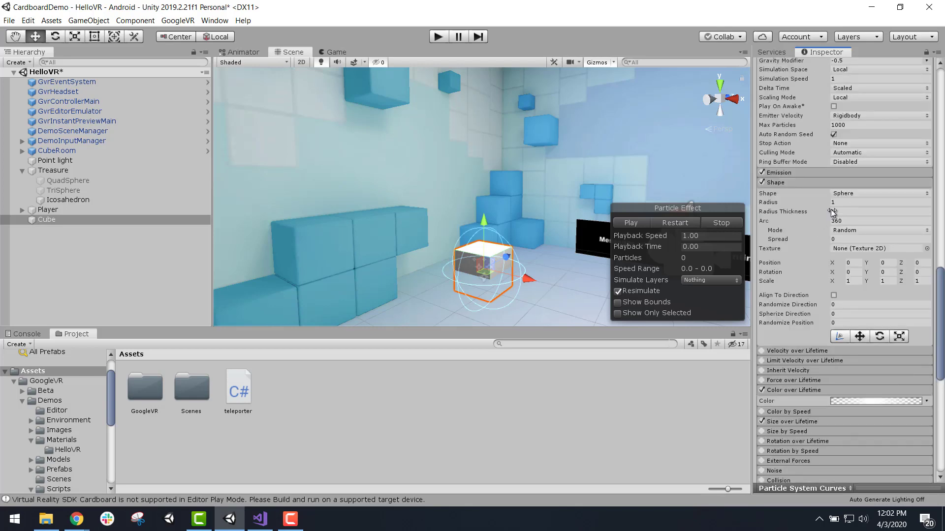
{"action": "left_click", "coordinate": [850, 203]}
{"action": "type", "text": ".5"}
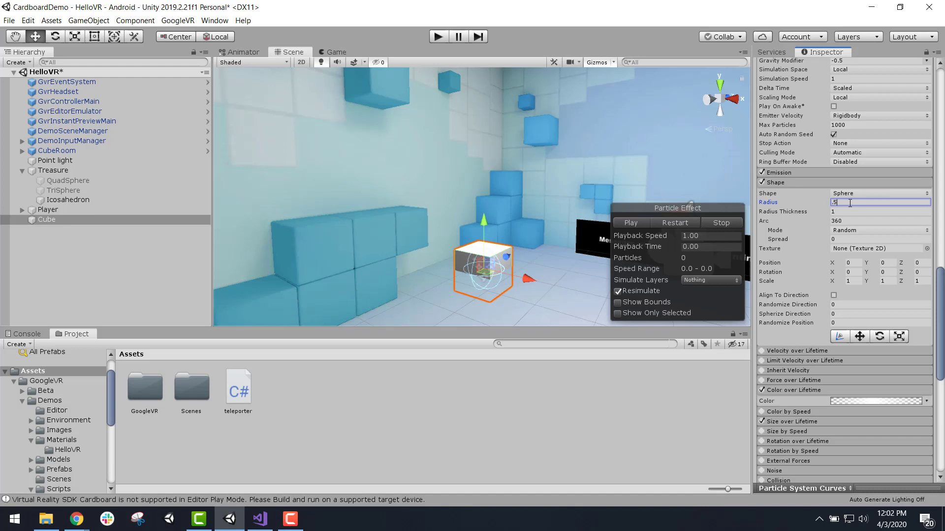
{"action": "left_click", "coordinate": [853, 211]}
{"action": "type", "text": "."}
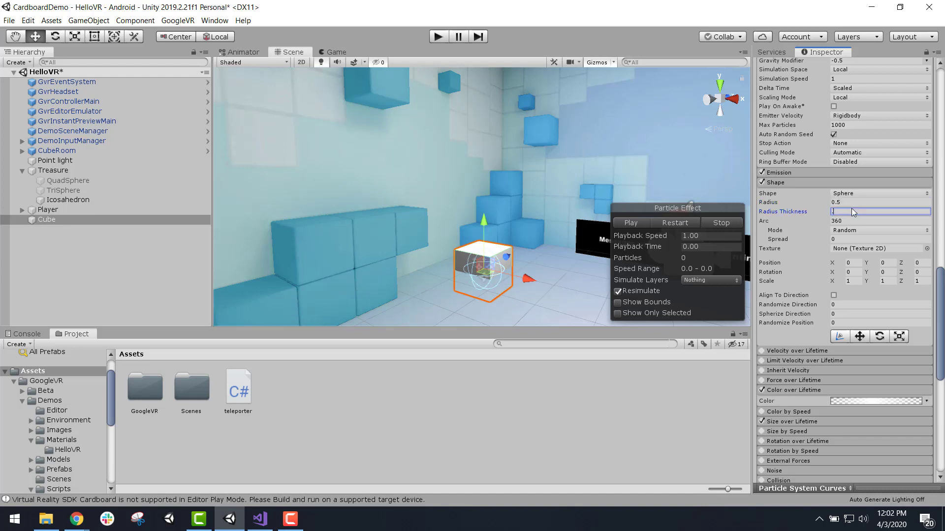
{"action": "type", "text": "5"}
- Set the end colour of the Color over Lifetime gradient to orange (FF943E)
{"action": "scroll", "coordinate": [820, 190], "scroll_direction": "down", "scroll_amount": 5}
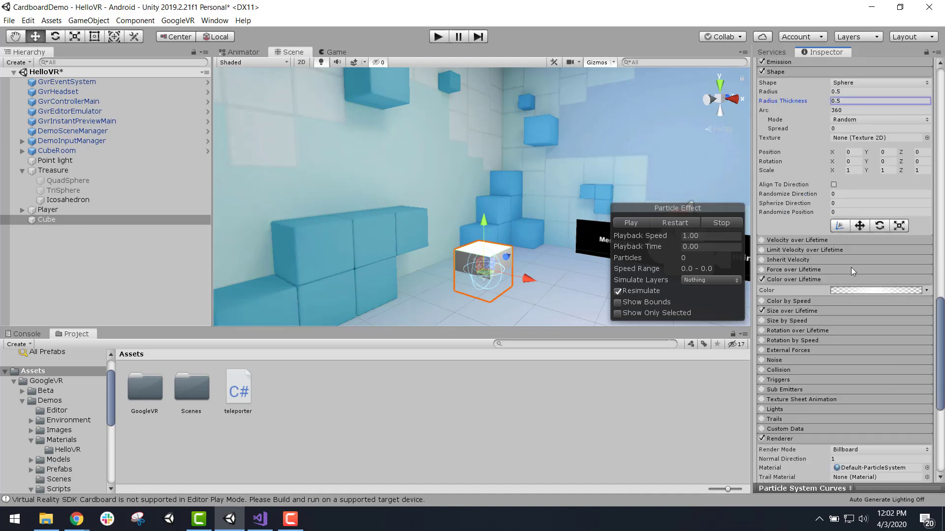
{"action": "left_click", "coordinate": [860, 290]}
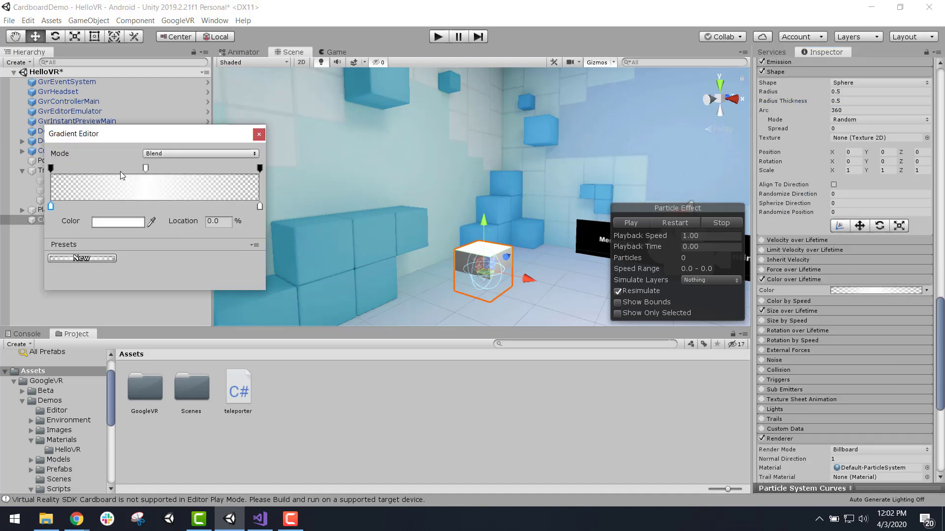
{"action": "left_click", "coordinate": [145, 168]}
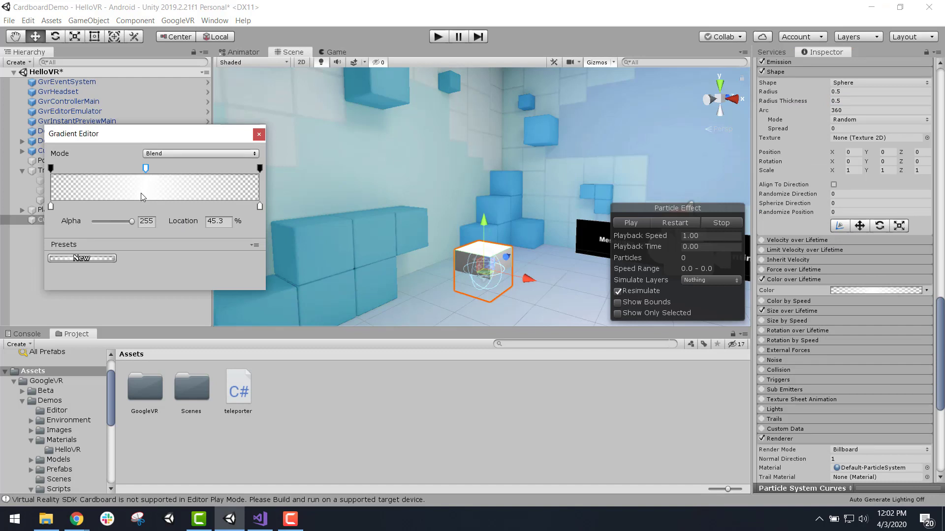
{"action": "left_click", "coordinate": [260, 207]}
{"action": "left_click", "coordinate": [115, 223]}
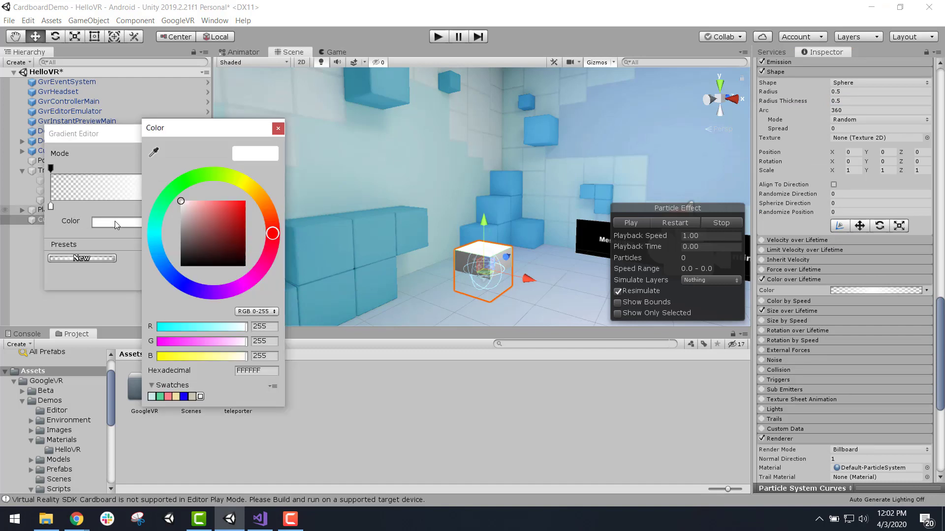
{"action": "mouse_move", "coordinate": [247, 186]}
{"action": "left_mouse_down"}
{"action": "mouse_move", "coordinate": [270, 204]}
{"action": "mouse_move", "coordinate": [230, 190]}
{"action": "left_mouse_up"}
{"action": "left_click", "coordinate": [219, 200]}
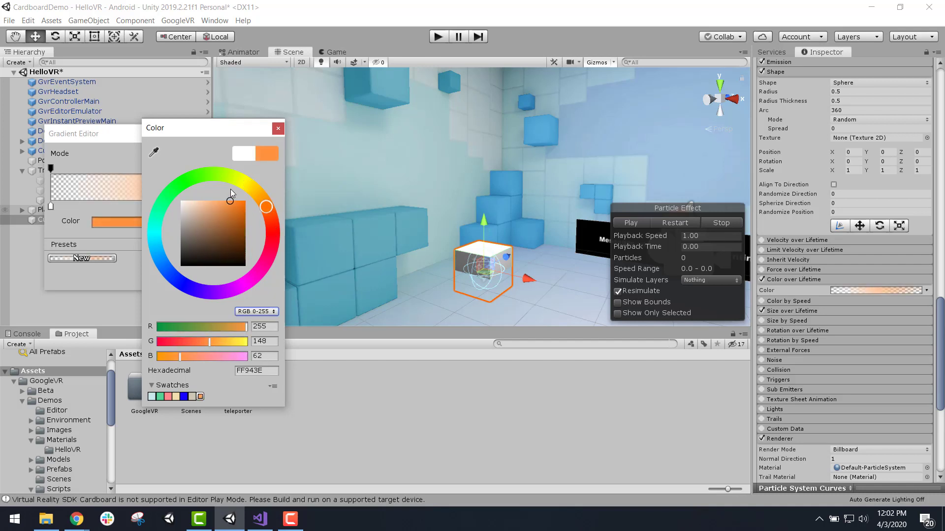
{"action": "left_click", "coordinate": [279, 129]}
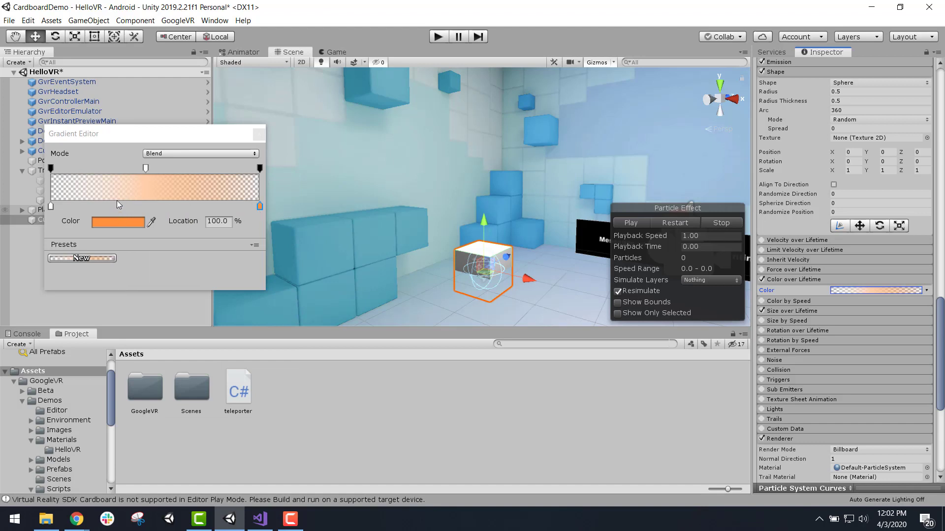
- Add a second alpha key of 255 to the lifetime gradient and place the two opaque keys at about 17.9% and 76.2%
{"action": "left_click", "coordinate": [150, 168]}
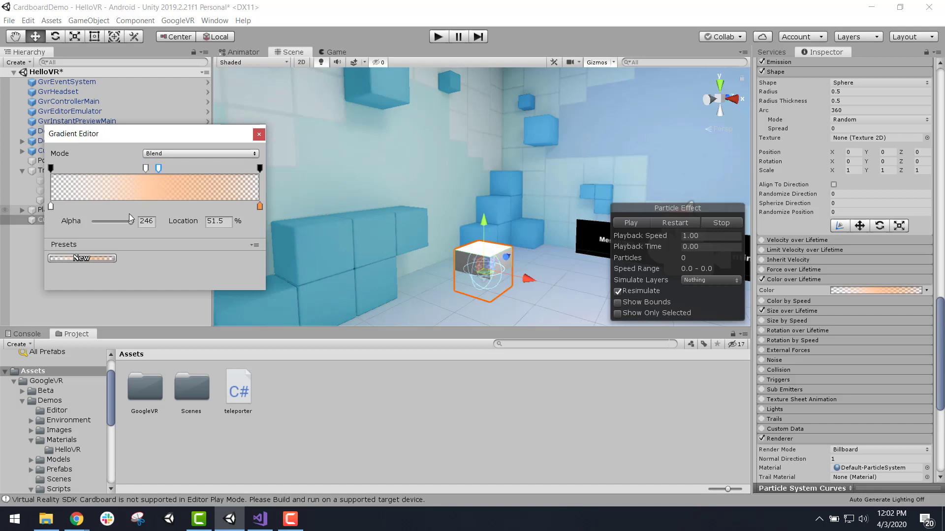
{"action": "left_click_drag", "start_coordinate": [131, 222], "coordinate": [145, 225]}
{"action": "left_click_drag", "start_coordinate": [146, 169], "coordinate": [85, 168]}
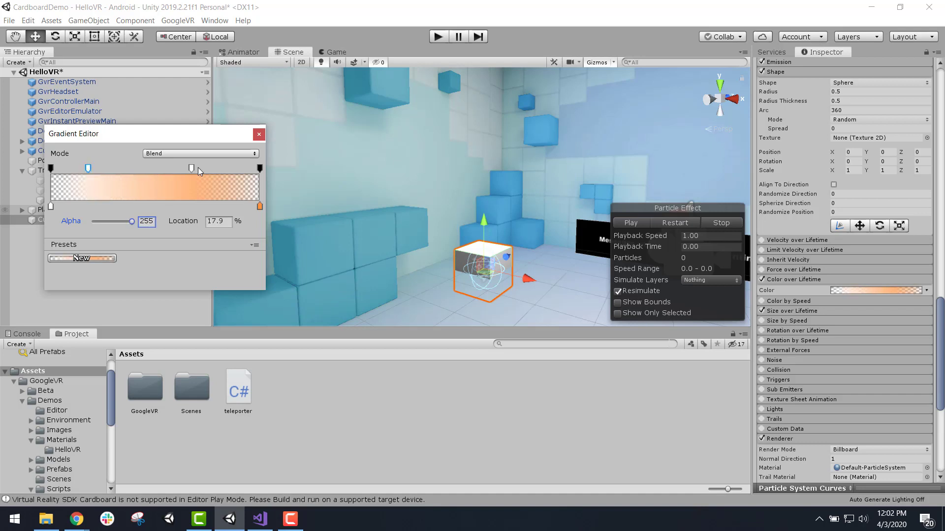
{"action": "left_click_drag", "start_coordinate": [191, 169], "coordinate": [205, 170]}
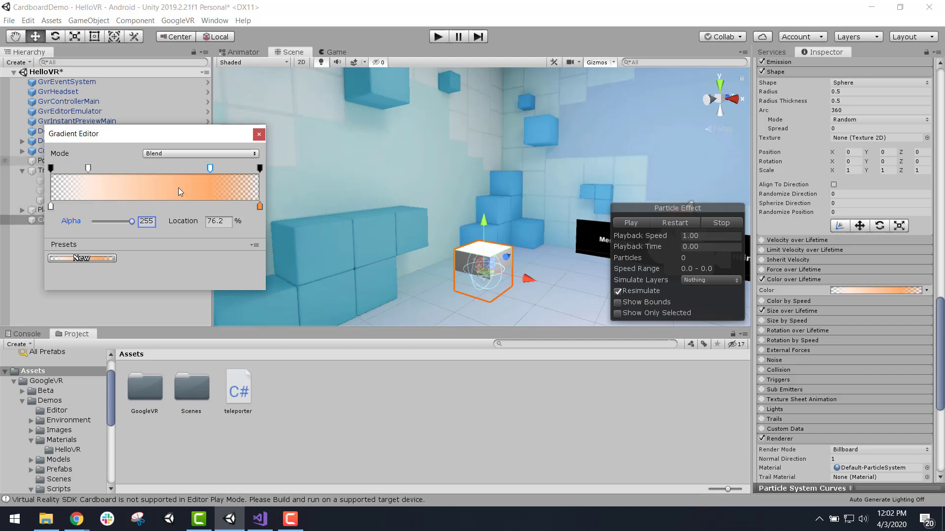
{"action": "left_click", "coordinate": [258, 135]}
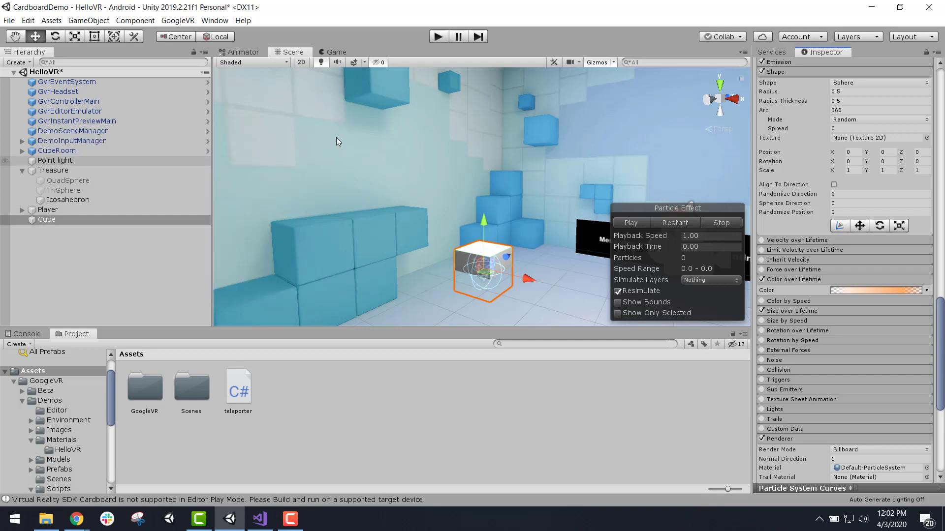
- Run the scene again and gaze at the Cube to check the recoloured particles
{"action": "left_click", "coordinate": [438, 36]}
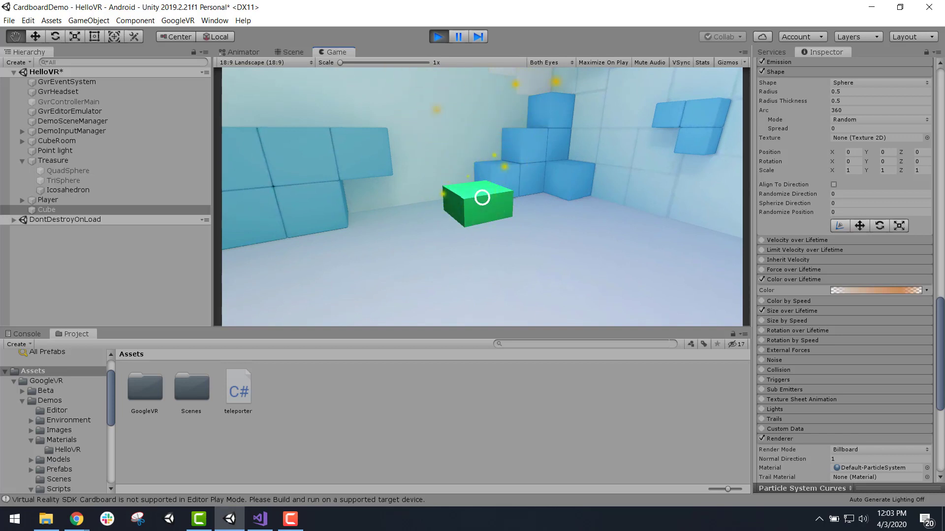
- Stop the running scene and switch to the teleporter script in Visual Studio
{"action": "key", "text": "w"}
{"action": "left_click", "coordinate": [433, 36]}
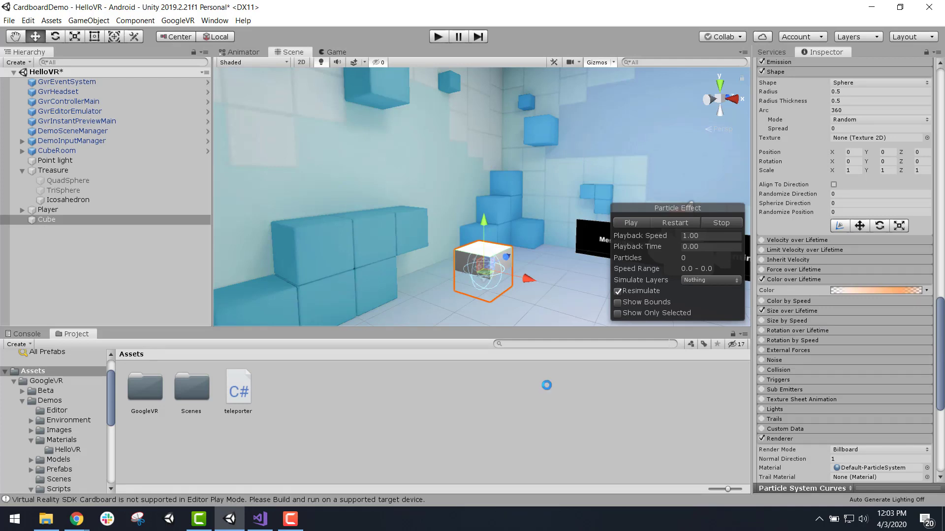
{"action": "left_click", "coordinate": [269, 516]}
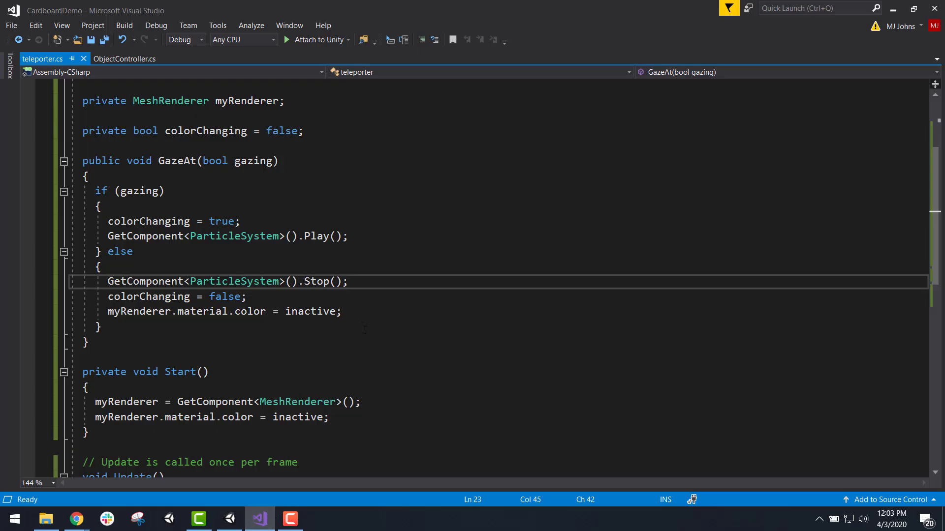
- Review the GazeAt, Start and Update methods of the teleporter script
{"action": "scroll", "coordinate": [357, 315], "scroll_direction": "down", "scroll_amount": 1}
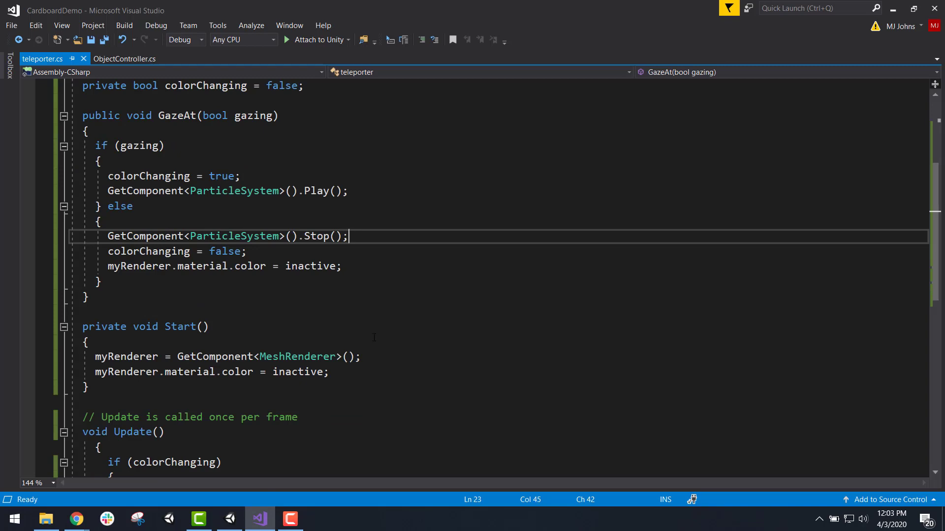
{"action": "scroll", "coordinate": [374, 337], "scroll_direction": "up", "scroll_amount": 1}
{"action": "scroll", "coordinate": [377, 363], "scroll_direction": "down", "scroll_amount": 2}
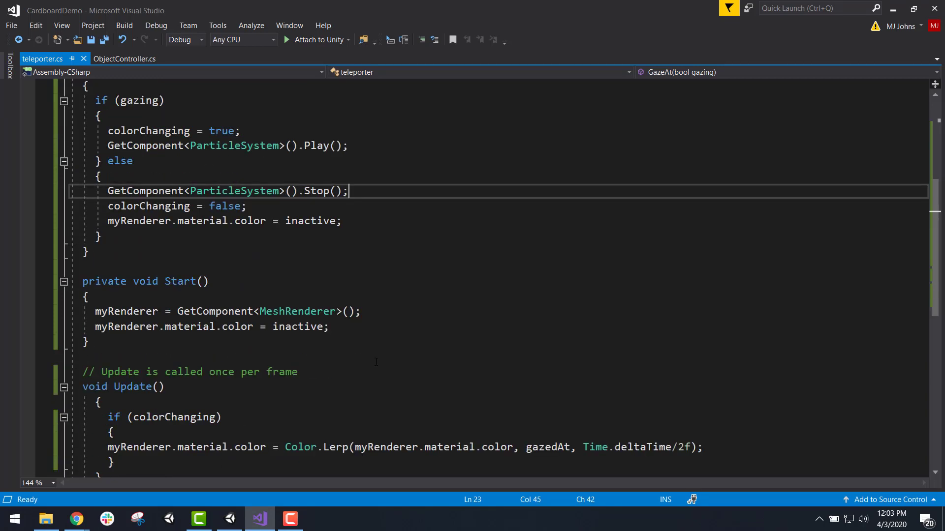
{"action": "scroll", "coordinate": [489, 392], "scroll_direction": "down", "scroll_amount": 1}
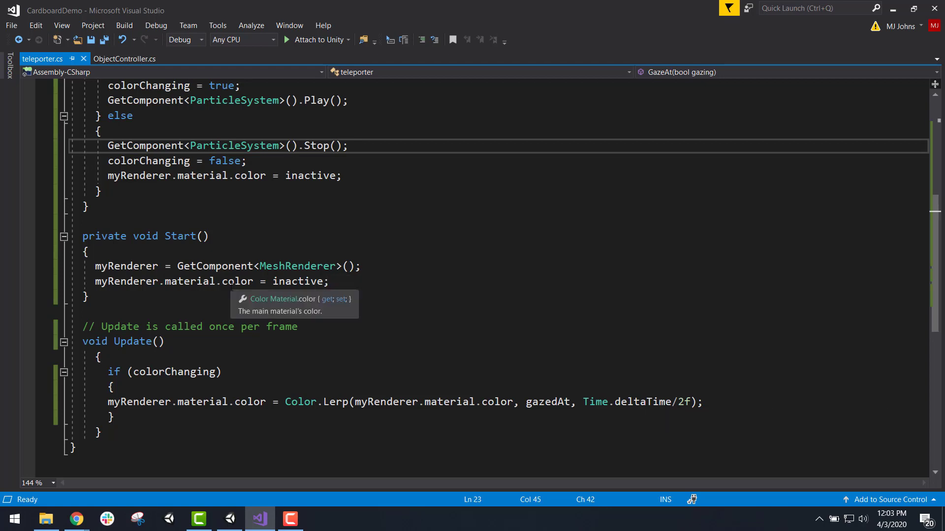
{"action": "scroll", "coordinate": [269, 301], "scroll_direction": "up", "scroll_amount": 1}
{"action": "scroll", "coordinate": [315, 350], "scroll_direction": "down", "scroll_amount": 1}
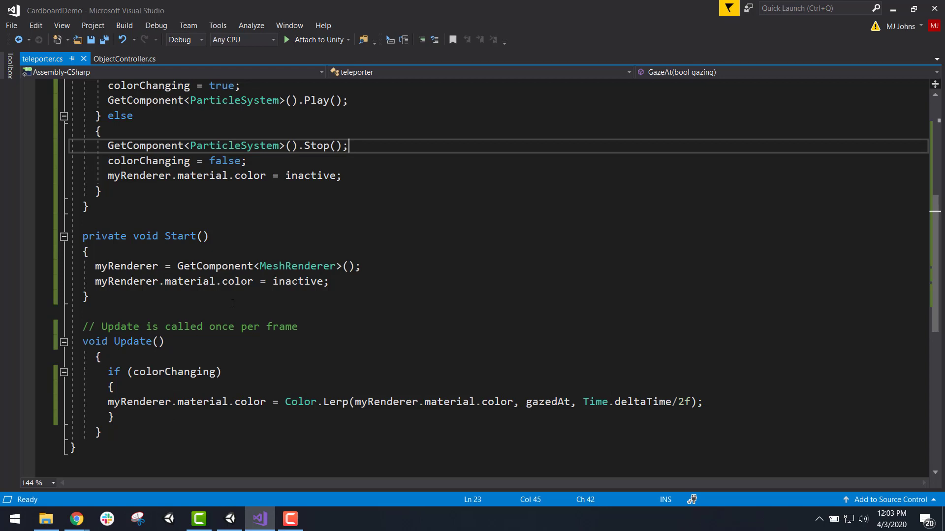
{"action": "scroll", "coordinate": [233, 304], "scroll_direction": "up", "scroll_amount": 1}
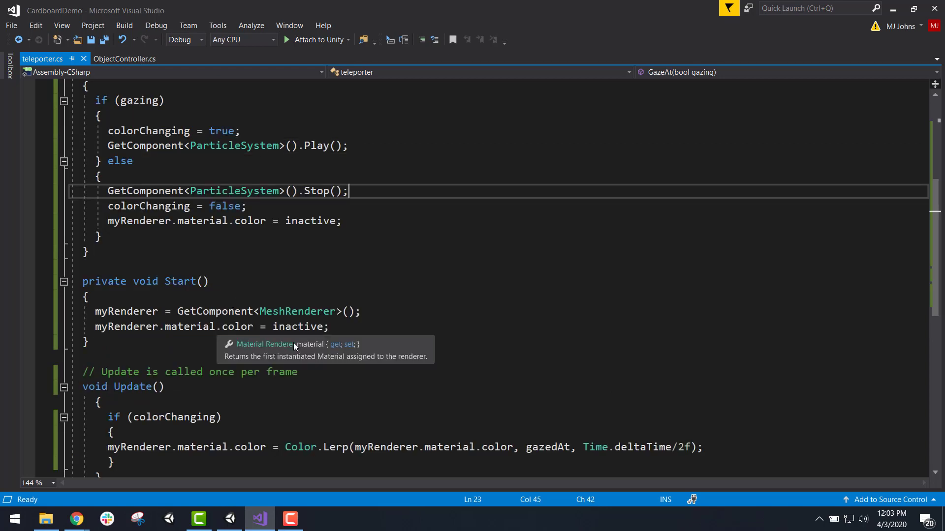
{"action": "scroll", "coordinate": [332, 390], "scroll_direction": "up", "scroll_amount": 1}
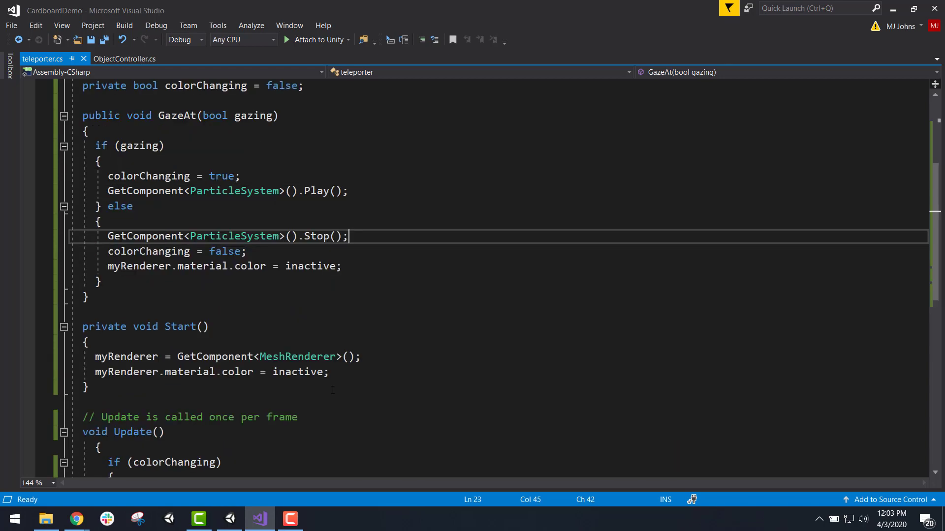
{"action": "scroll", "coordinate": [262, 316], "scroll_direction": "down", "scroll_amount": 2}
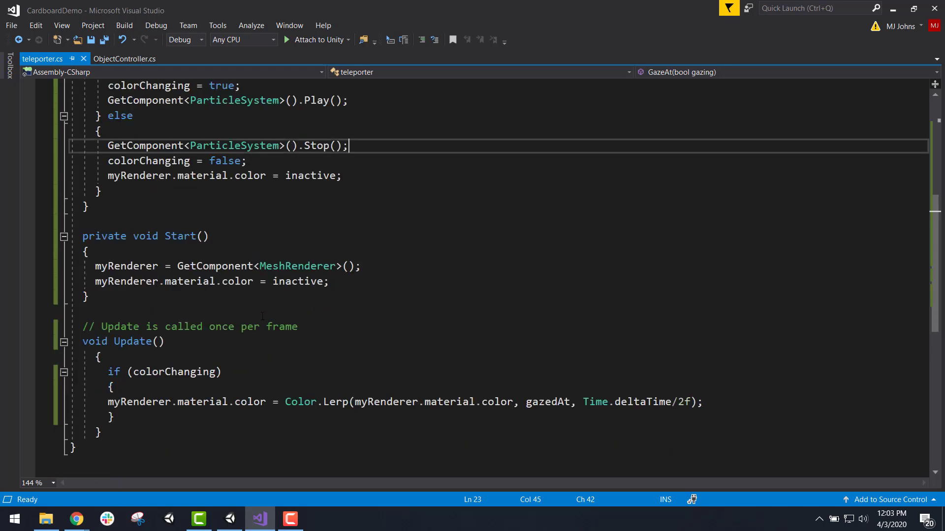
- Indent the Color.Lerp line one level inside Update's colorChanging condition and leave an empty line below it
{"action": "left_click", "coordinate": [146, 418]}
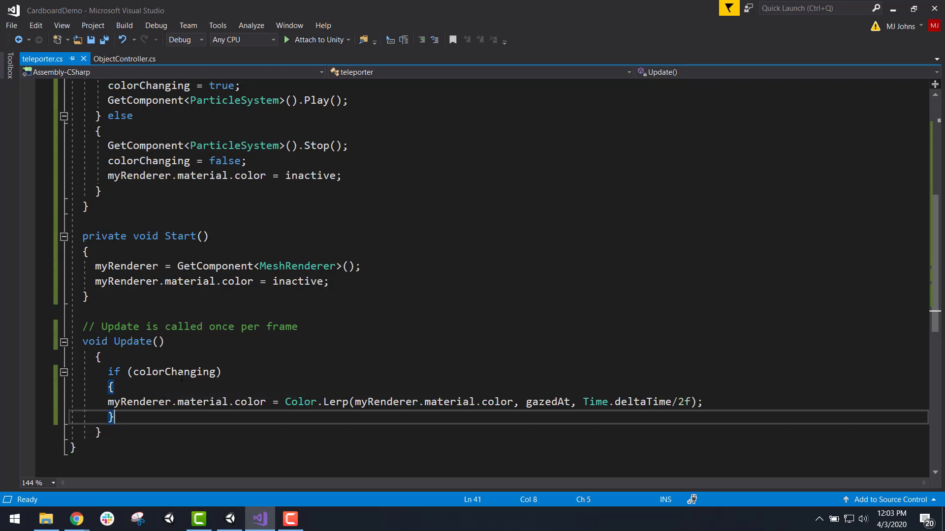
{"action": "left_click", "coordinate": [274, 402]}
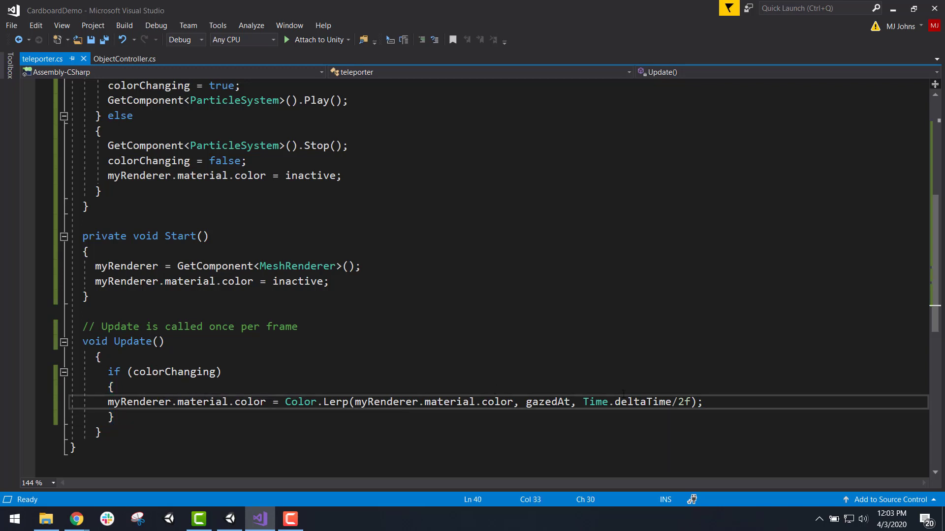
{"action": "key", "text": "Home"}
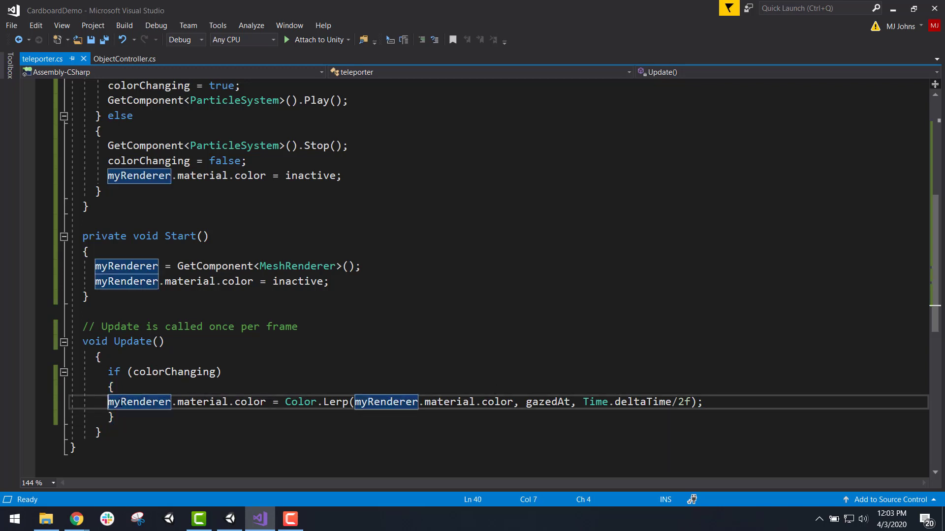
{"action": "key", "text": "Tab"}
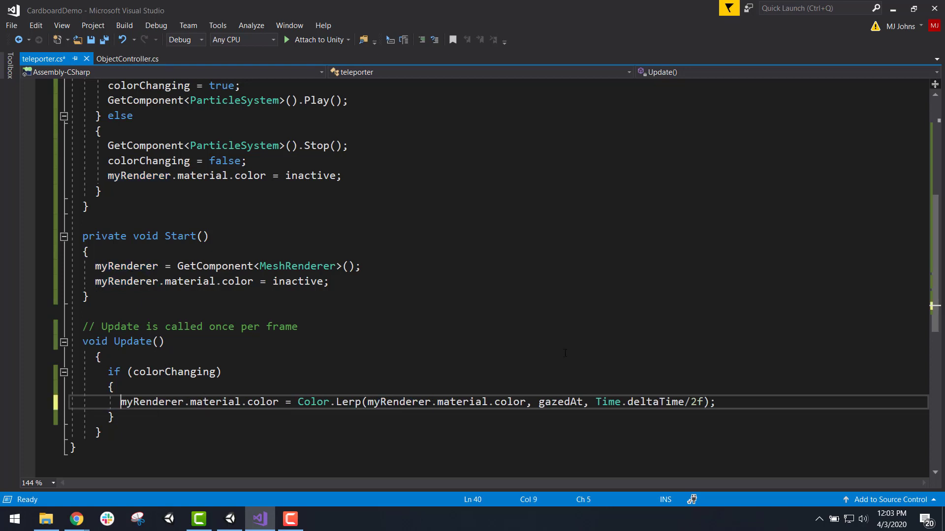
{"action": "key", "text": "End"}
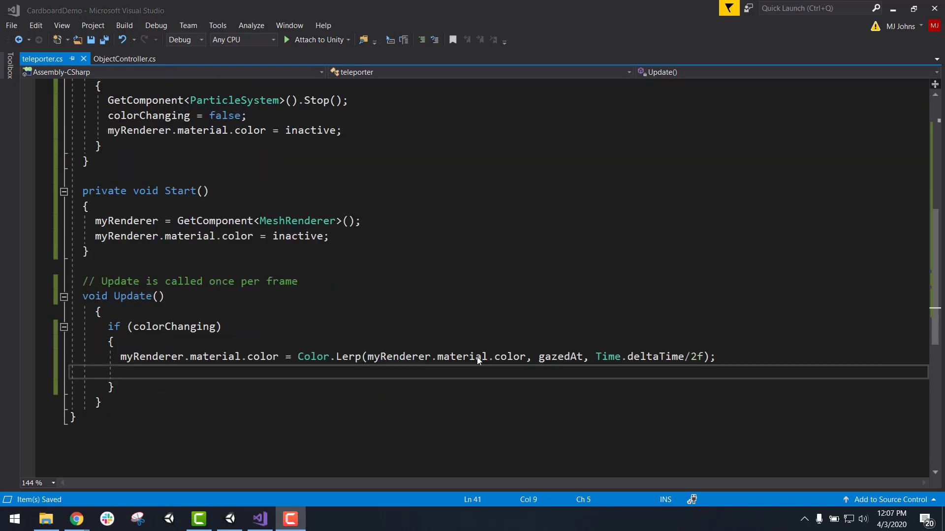
- Declare a private float myTimer initialised to 0 below the colorChanging declaration in the teleporter class
{"action": "left_click", "coordinate": [212, 371]}
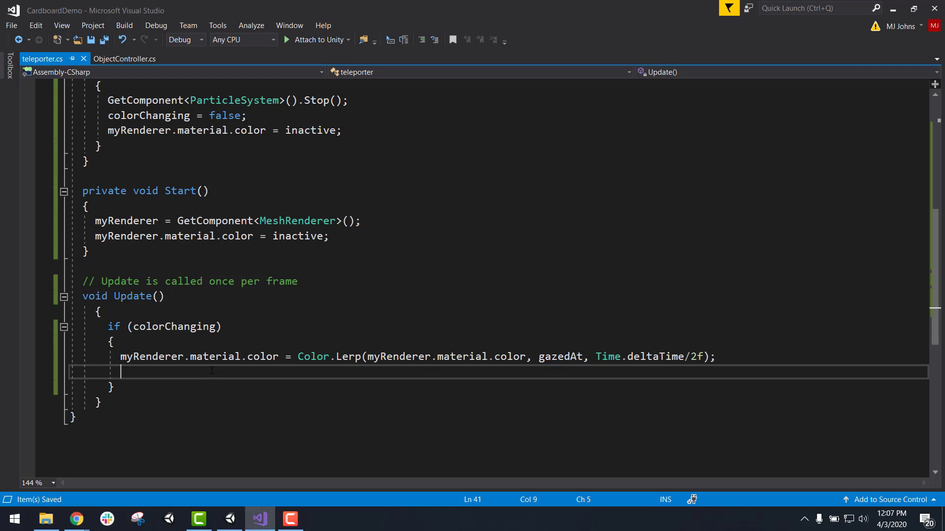
{"action": "scroll", "coordinate": [282, 242], "scroll_direction": "up", "scroll_amount": 6}
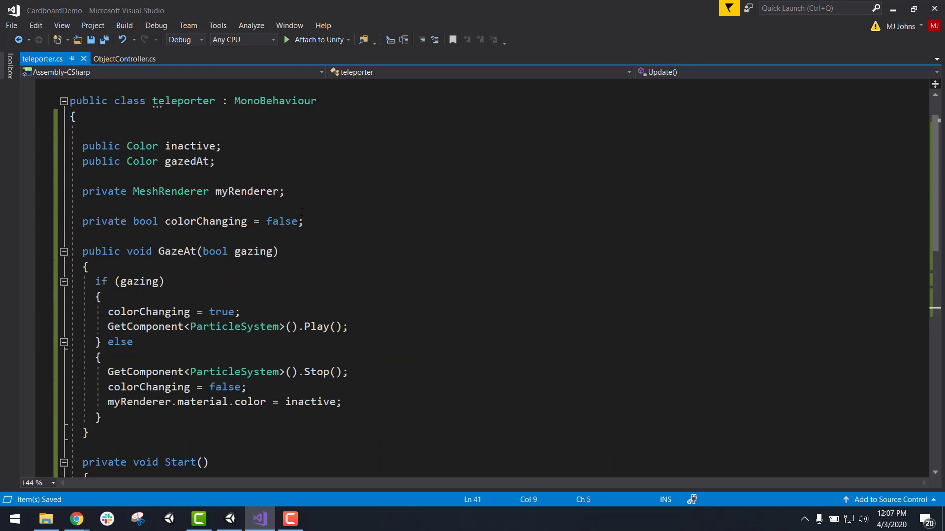
{"action": "left_click", "coordinate": [319, 219]}
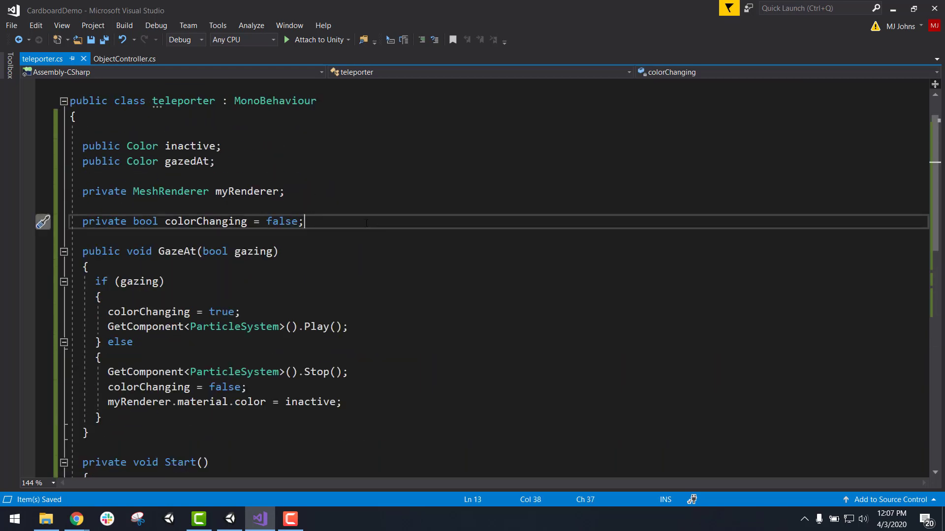
{"action": "key", "text": "Return"}
{"action": "key", "text": "Return"}
{"action": "type", "text": "pri"}
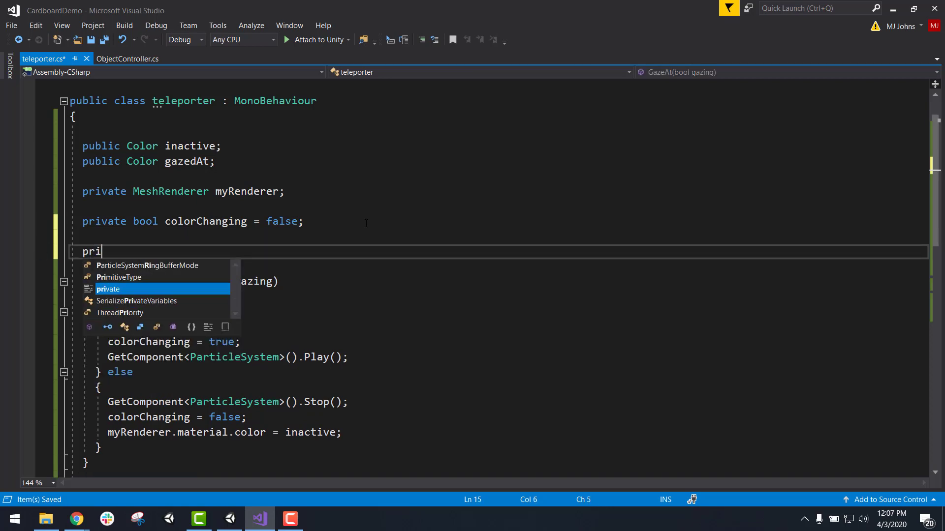
{"action": "type", "text": "vate float "}
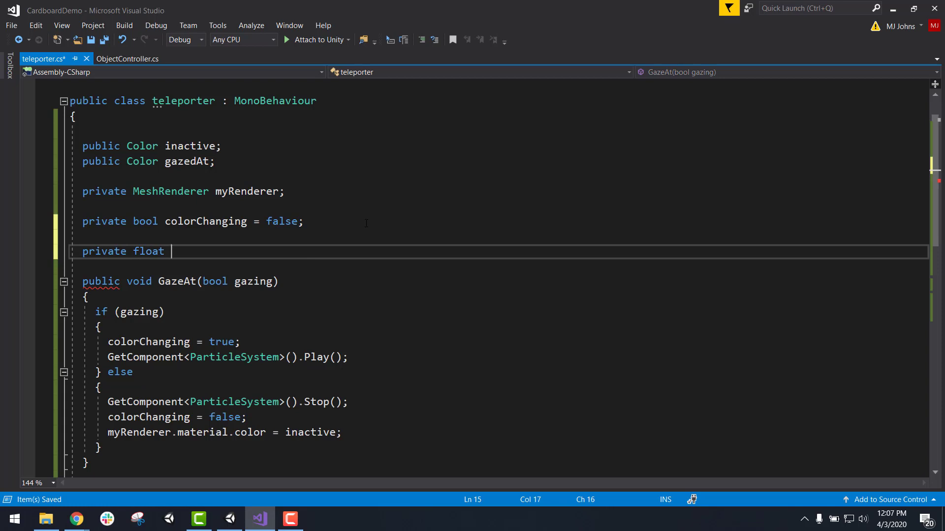
{"action": "type", "text": "myTimer;"}
{"action": "scroll", "coordinate": [369, 226], "scroll_direction": "down", "scroll_amount": 5}
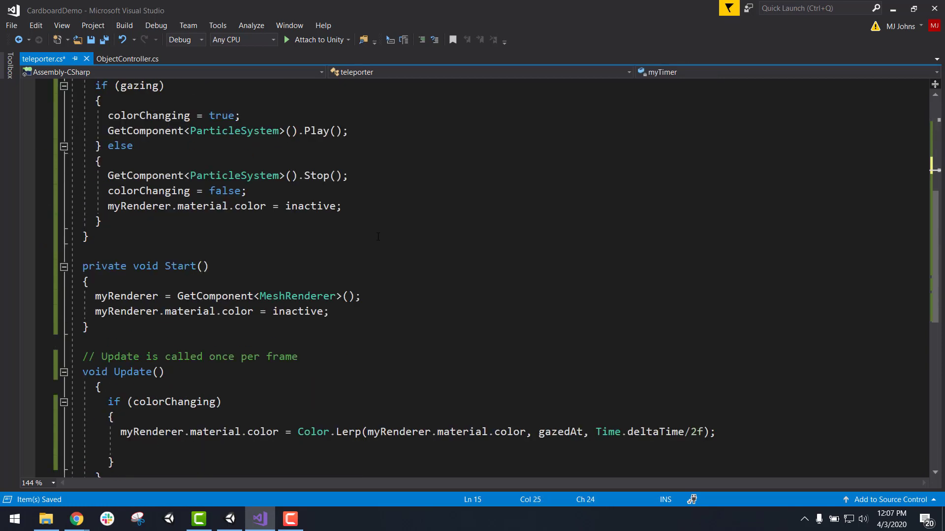
{"action": "scroll", "coordinate": [377, 237], "scroll_direction": "up", "scroll_amount": 3}
{"action": "key", "text": "BackSpace"}
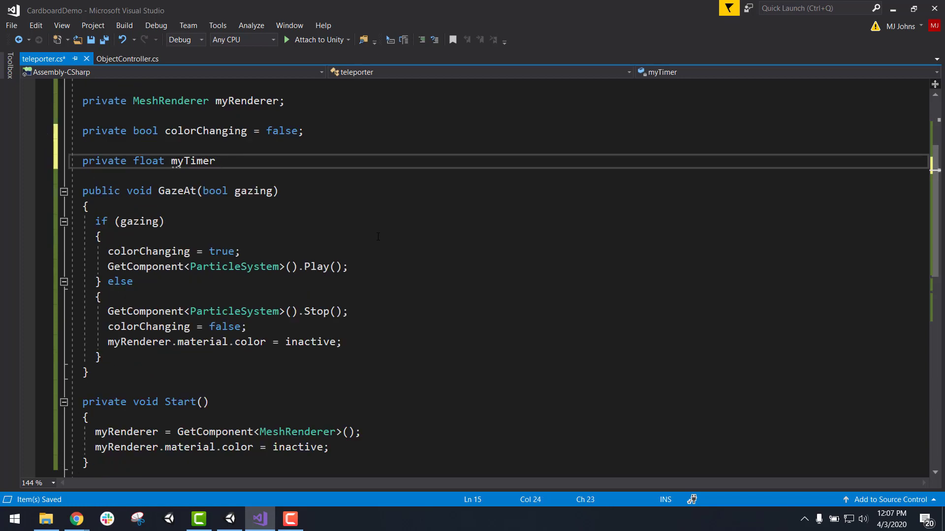
{"action": "type", "text": "= 0;"}
- Below the Color.Lerp line in Update, add "myTimer += Time.deltaTime;" indented to match that line
{"action": "scroll", "coordinate": [410, 306], "scroll_direction": "down", "scroll_amount": 5}
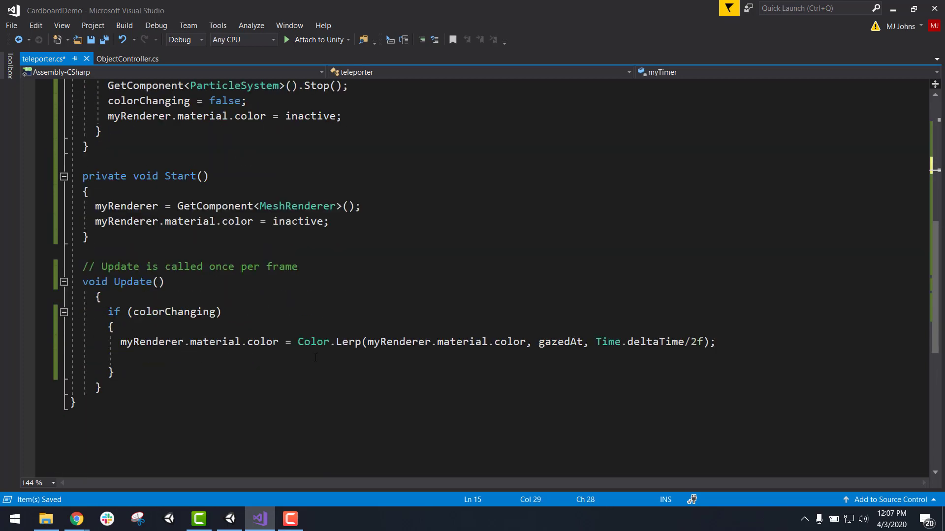
{"action": "left_click", "coordinate": [316, 358]}
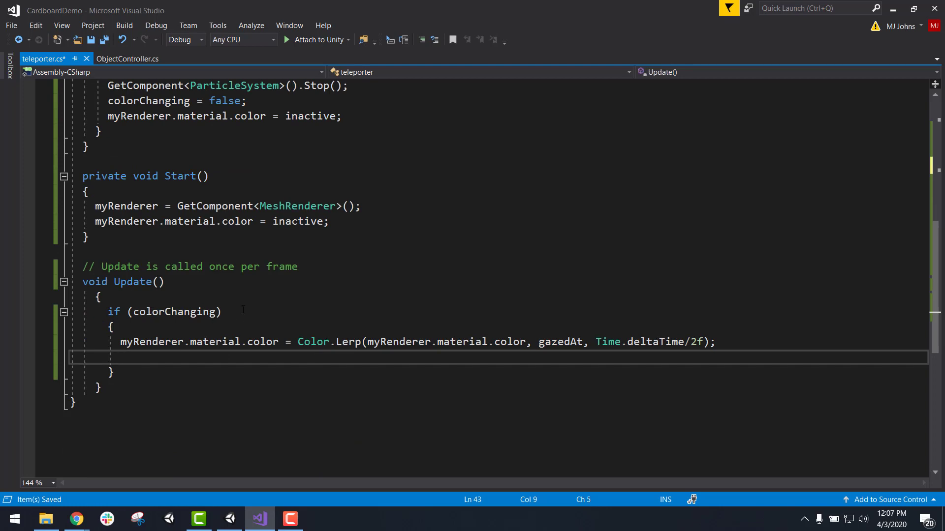
{"action": "type", "text": "myTim"}
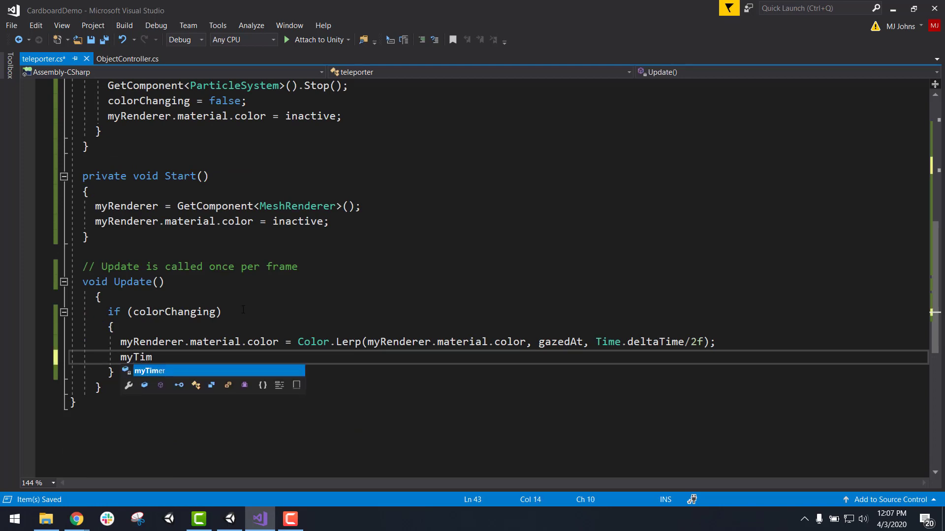
{"action": "type", "text": "er += "}
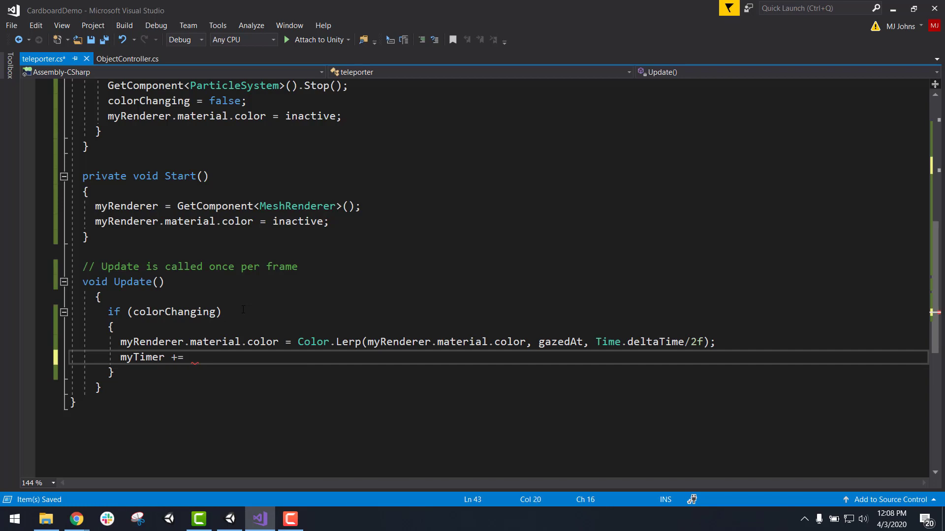
{"action": "type", "text": "Time.deltaTime"}
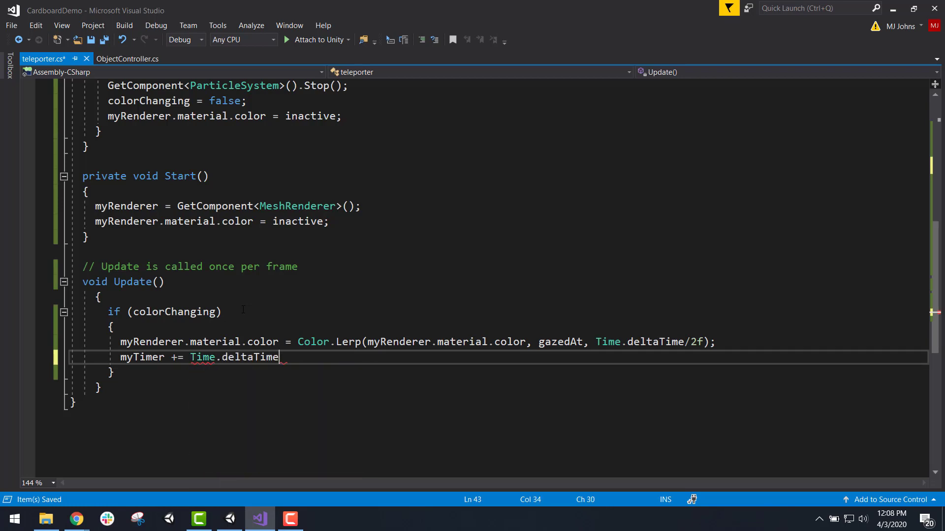
{"action": "type", "text": ";"}
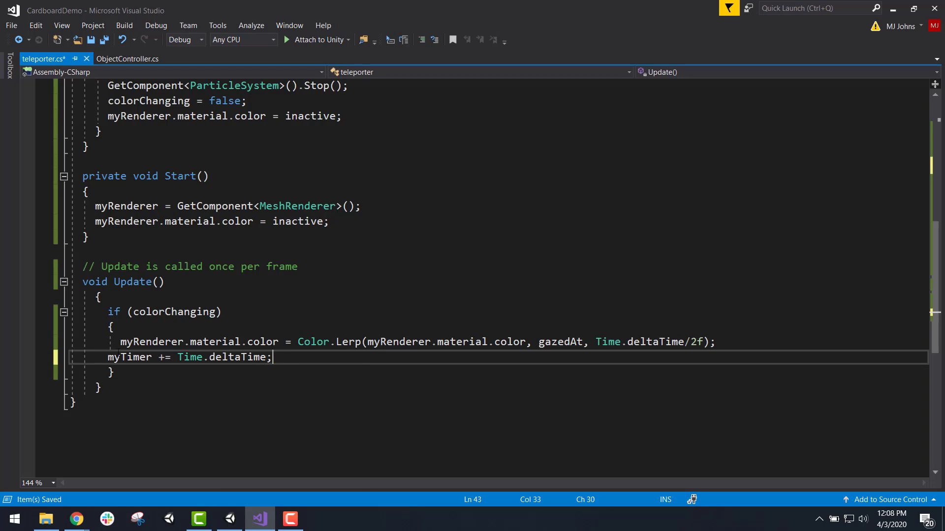
{"action": "key", "text": "Home"}
{"action": "key", "text": "Tab"}
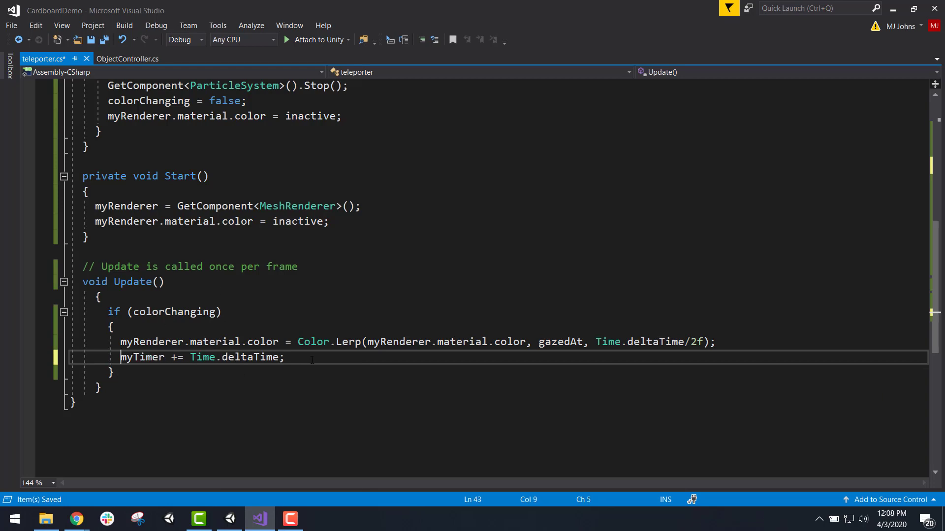
{"action": "key", "text": "End"}
- Below the timer increment, add an empty "if(myTimer >= 2)" block and align its braces with the if statement
{"action": "key", "text": "Return"}
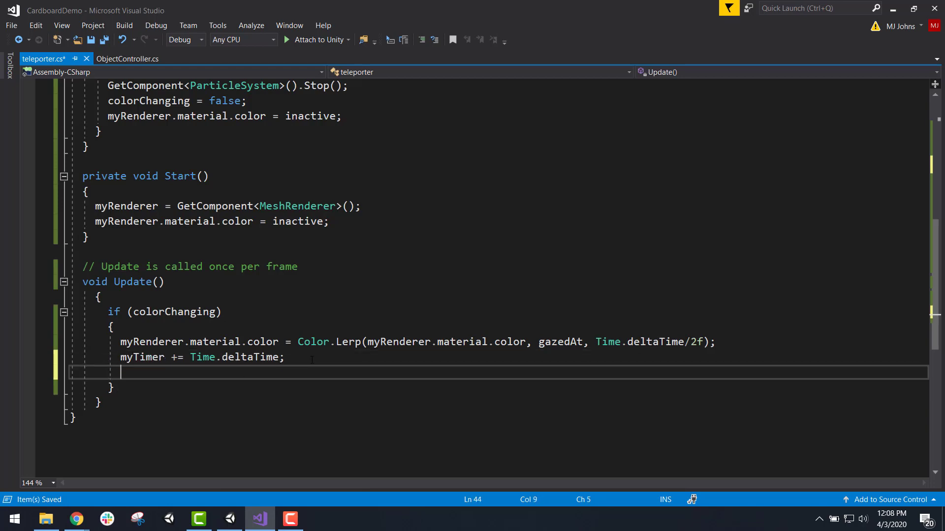
{"action": "type", "text": "if(myTimer"}
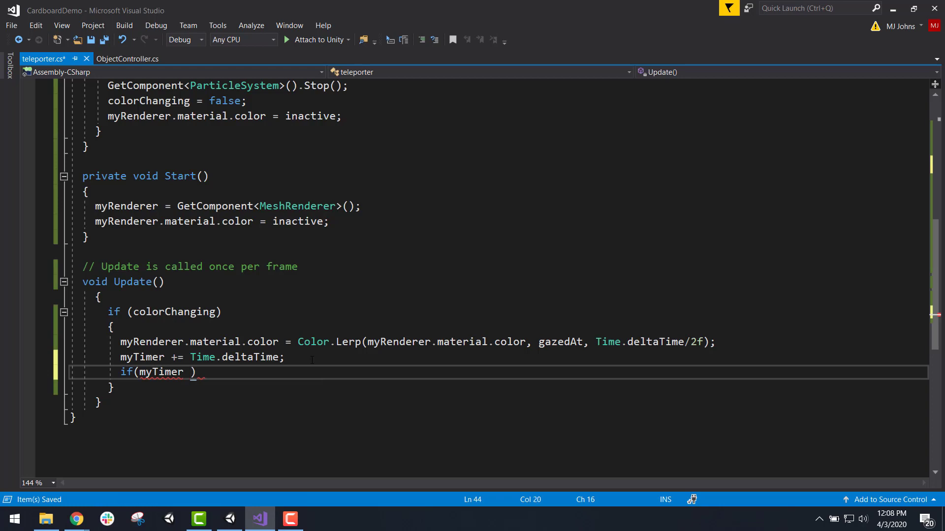
{"action": "type", "text": " >"}
{"action": "key", "text": "BackSpace"}
{"action": "key", "text": "BackSpace"}
{"action": "type", "text": ">= 2) {"}
{"action": "key", "text": "Return"}
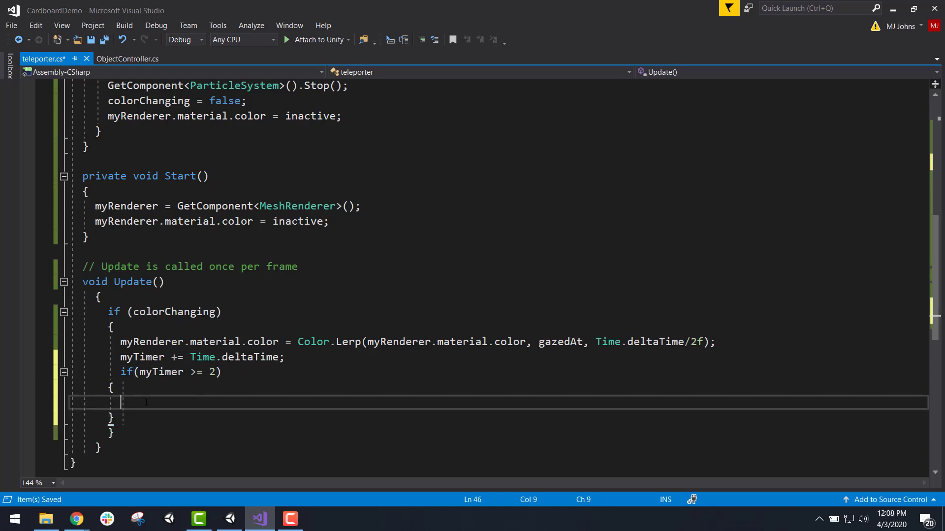
{"action": "left_click_drag", "start_coordinate": [115, 417], "coordinate": [54, 390]}
{"action": "key", "text": "ctrl+k"}
{"action": "key", "text": "ctrl+f"}
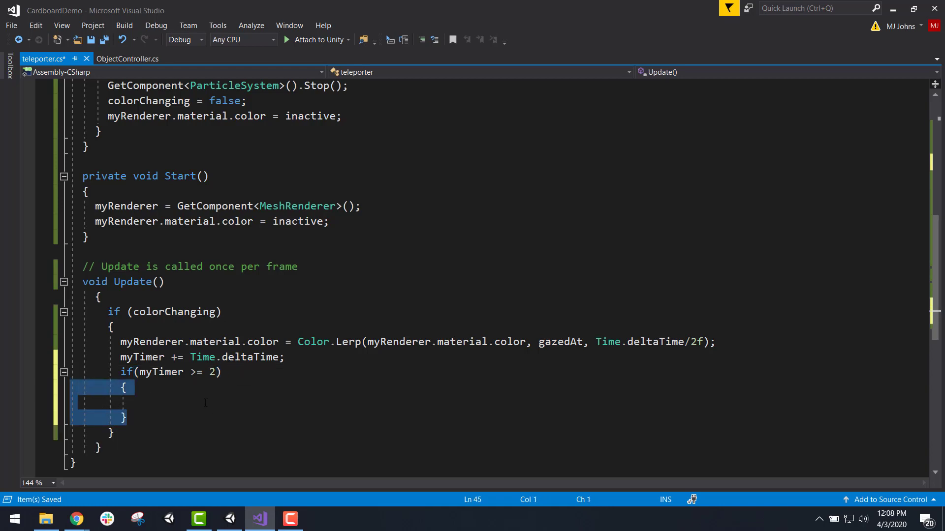
{"action": "left_click", "coordinate": [203, 399]}
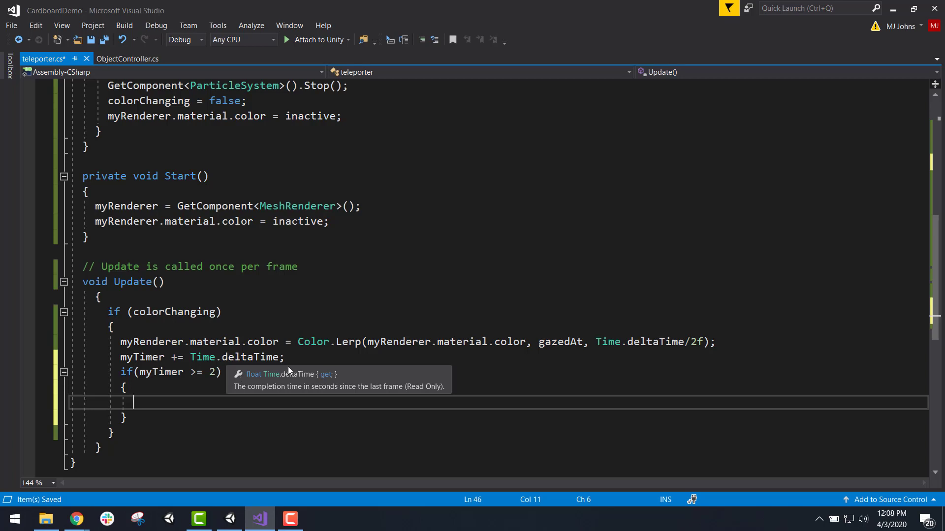
- Add "myTimer = 0;" at the start of GazeAt's else branch, save the script, and place the cursor inside the empty myTimer condition block
{"action": "scroll", "coordinate": [349, 233], "scroll_direction": "up", "scroll_amount": 3}
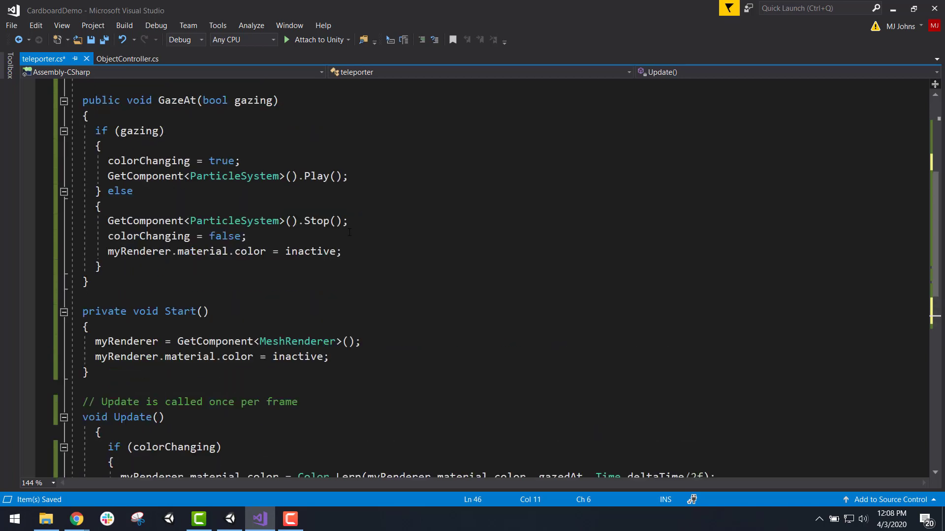
{"action": "left_click", "coordinate": [243, 206]}
{"action": "key", "text": "Return"}
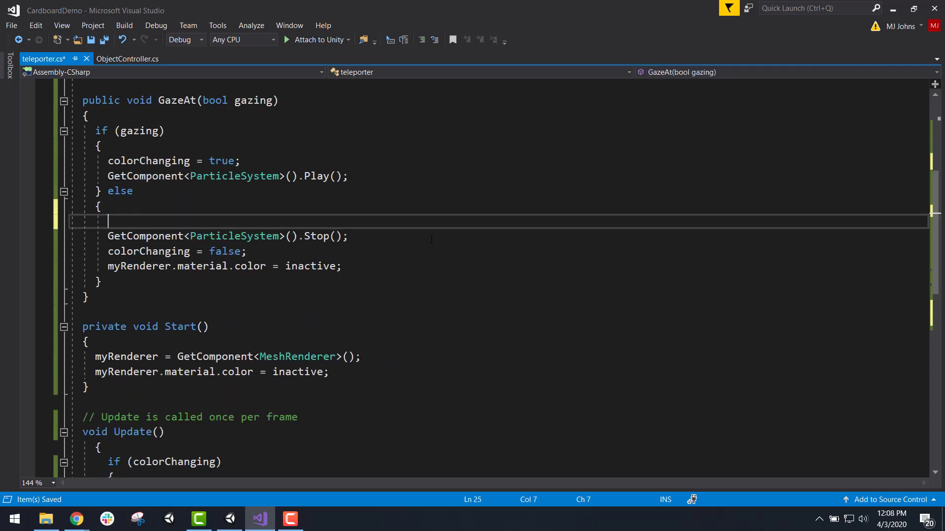
{"action": "type", "text": "myTimer = 0;"}
{"action": "key", "text": "ctrl+s"}
{"action": "scroll", "coordinate": [431, 239], "scroll_direction": "down", "scroll_amount": 3}
{"action": "scroll", "coordinate": [419, 256], "scroll_direction": "down", "scroll_amount": 1}
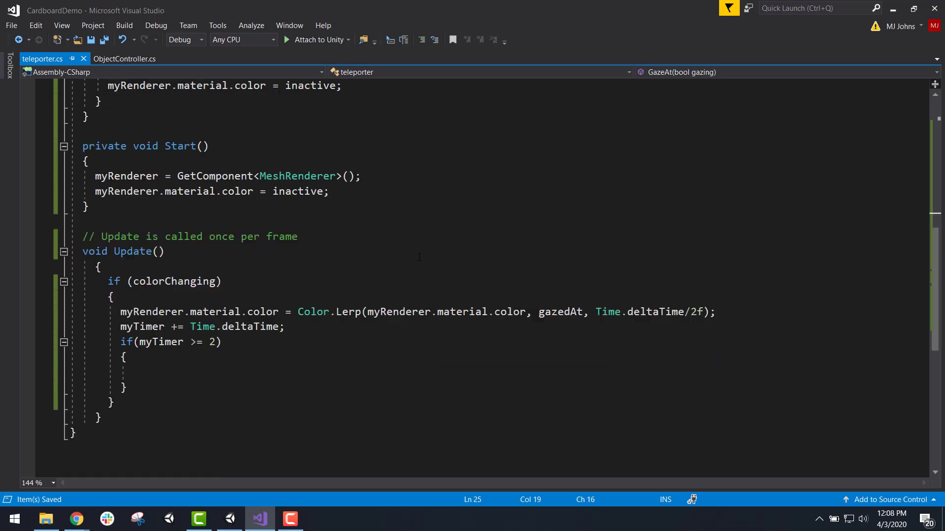
{"action": "left_click", "coordinate": [281, 371]}
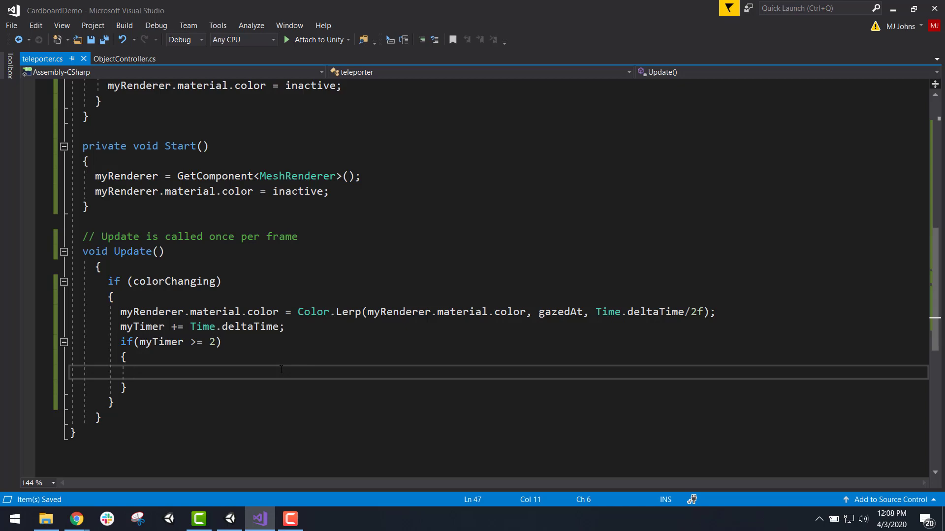
- Switch to Unity and examine where the Cube sits relative to the cameras in the HelloVR scene
{"action": "left_click", "coordinate": [230, 519]}
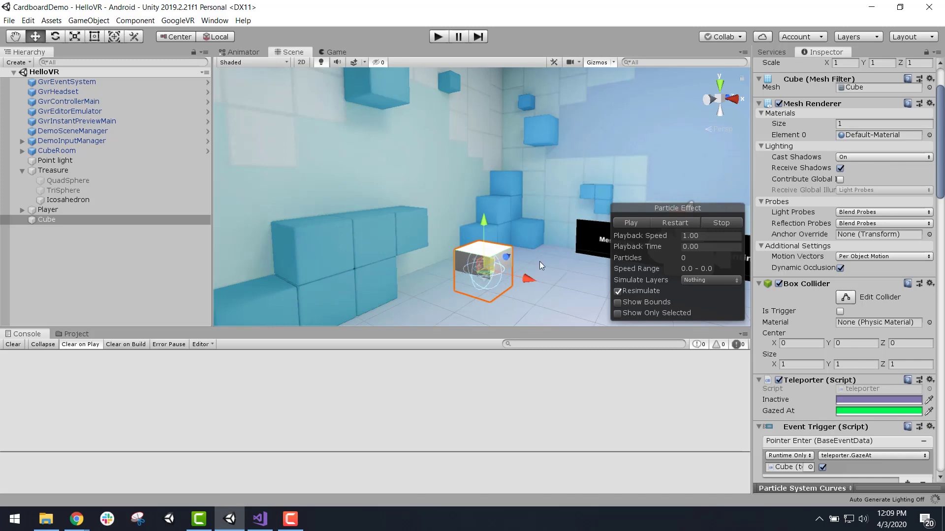
{"action": "left_click_drag", "start_coordinate": [547, 273], "coordinate": [317, 190], "text": "alt"}
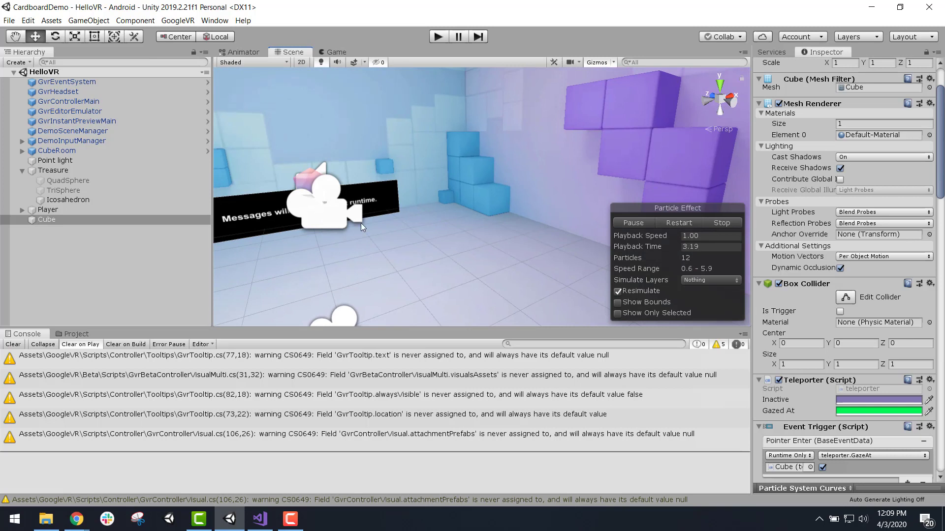
{"action": "left_click_drag", "start_coordinate": [361, 223], "coordinate": [405, 240], "text": "alt"}
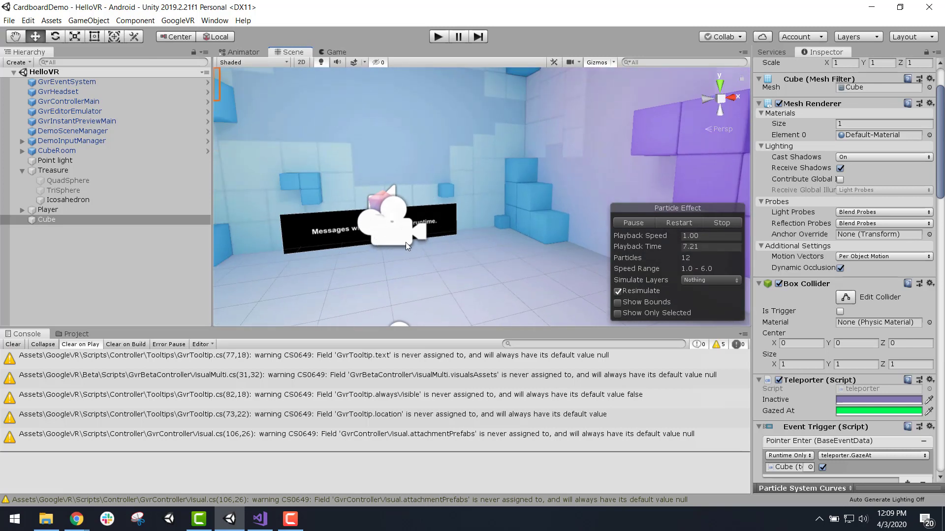
{"action": "right_click_drag", "start_coordinate": [414, 226], "coordinate": [323, 260]}
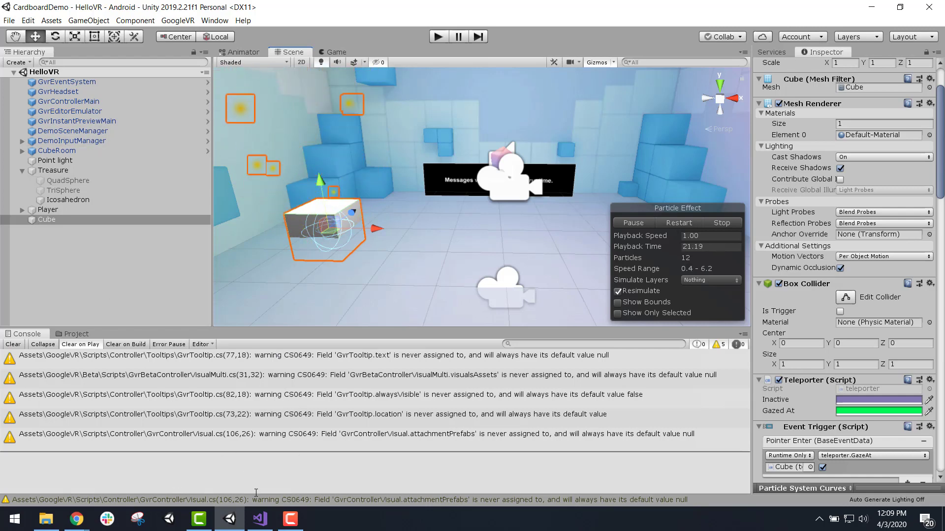
- Switch to Visual Studio and start the declaration "Vector3 pos = new Vector3()" inside the "if(myTimer >= 2)" block
{"action": "left_click", "coordinate": [260, 519]}
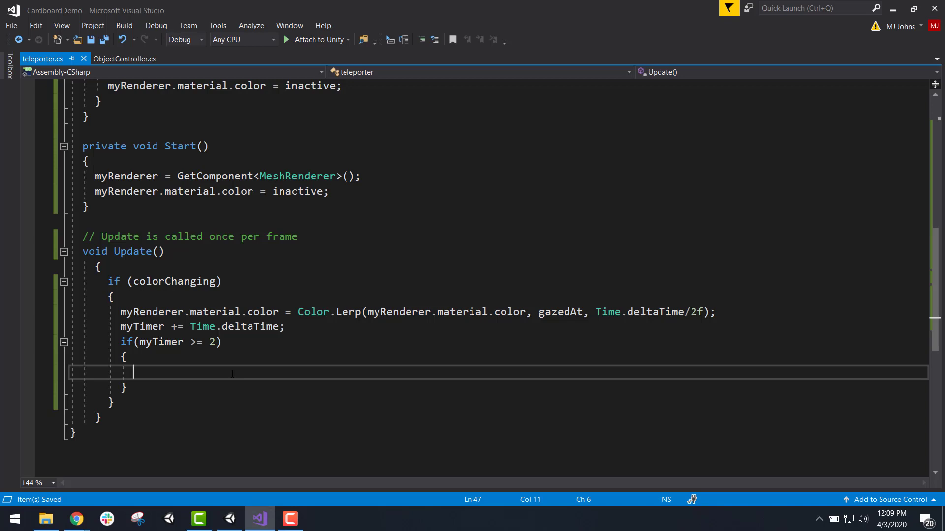
{"action": "type", "text": "Vecto"}
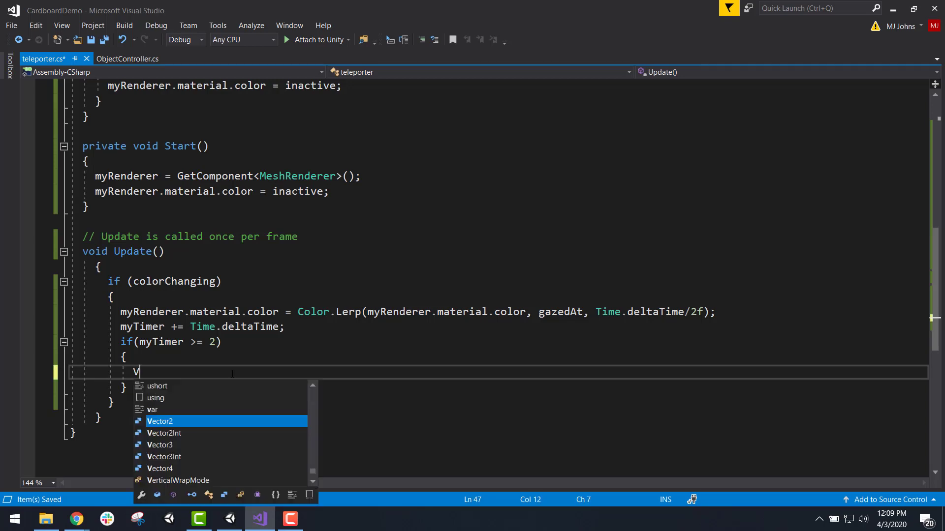
{"action": "key", "text": "Down"}
{"action": "key", "text": "Down"}
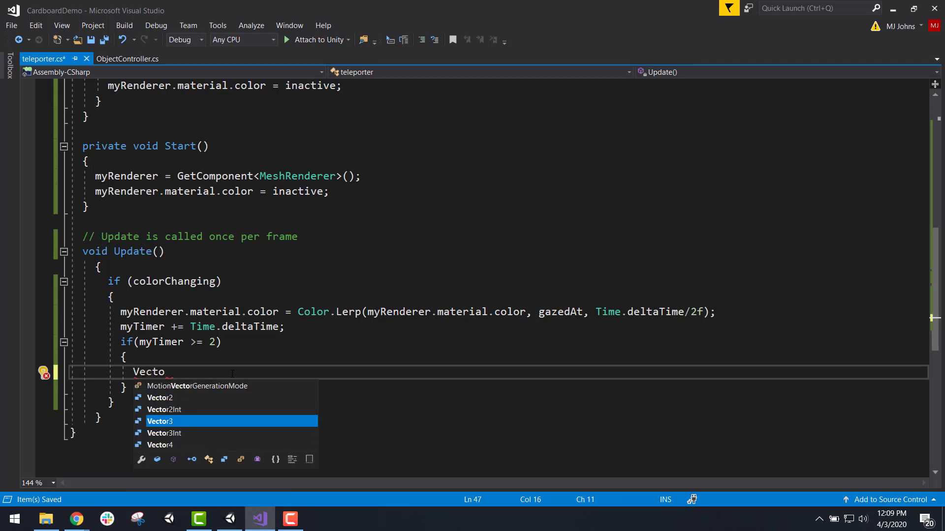
{"action": "key", "text": "Tab"}
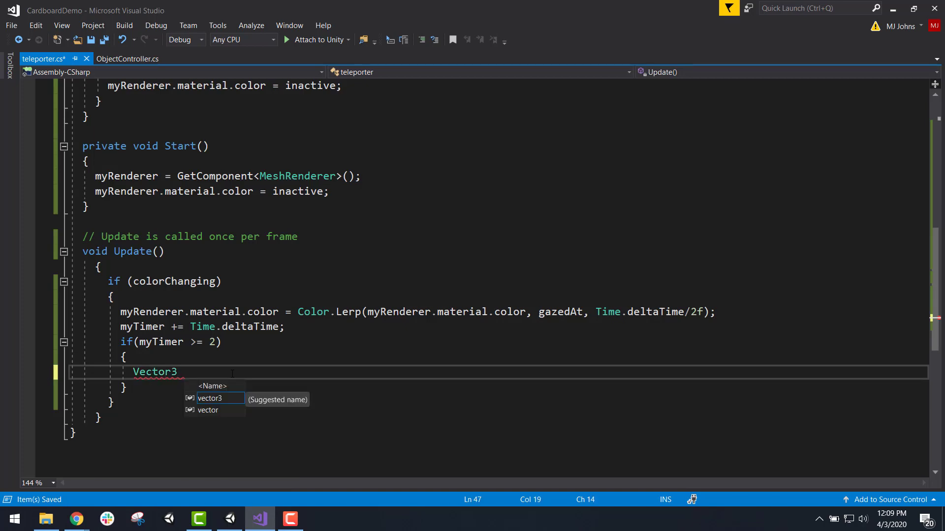
{"action": "type", "text": "pos"}
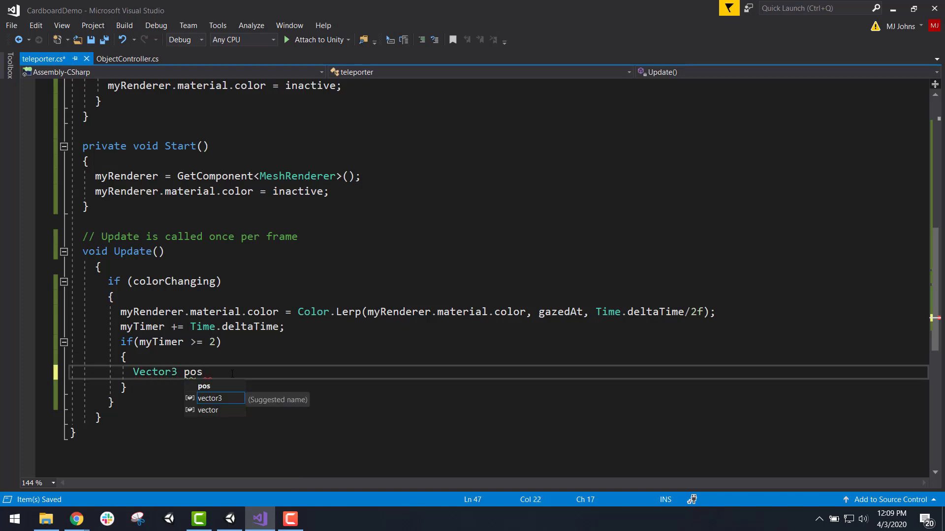
{"action": "type", "text": " = "}
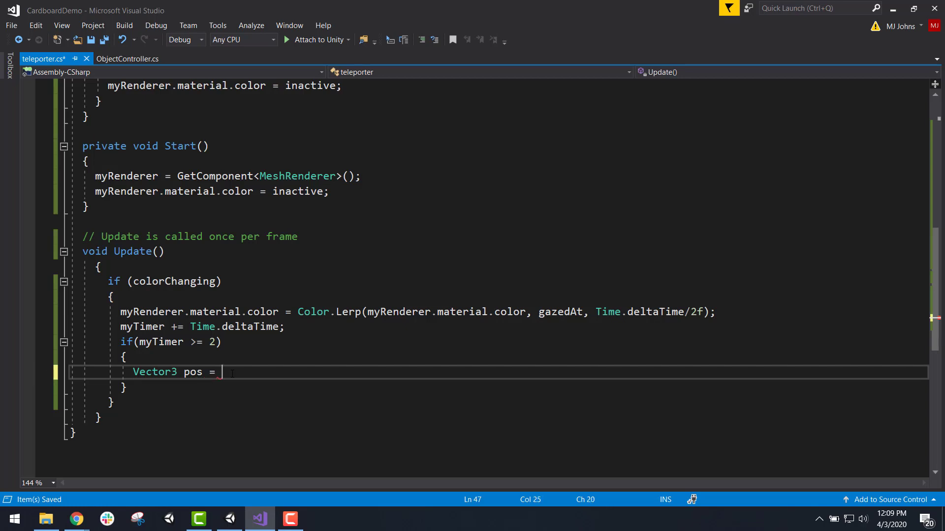
{"action": "type", "text": "new Vec"}
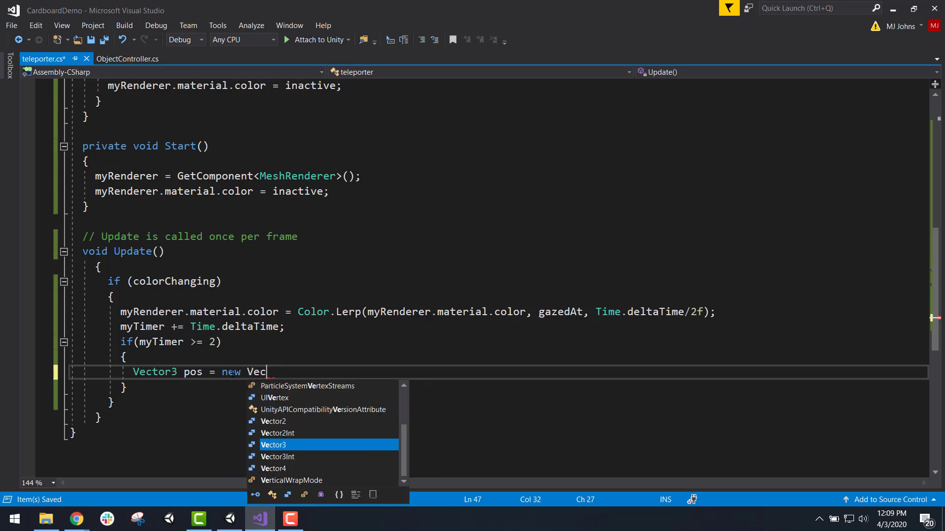
{"action": "key", "text": "Tab"}
{"action": "type", "text": "("}
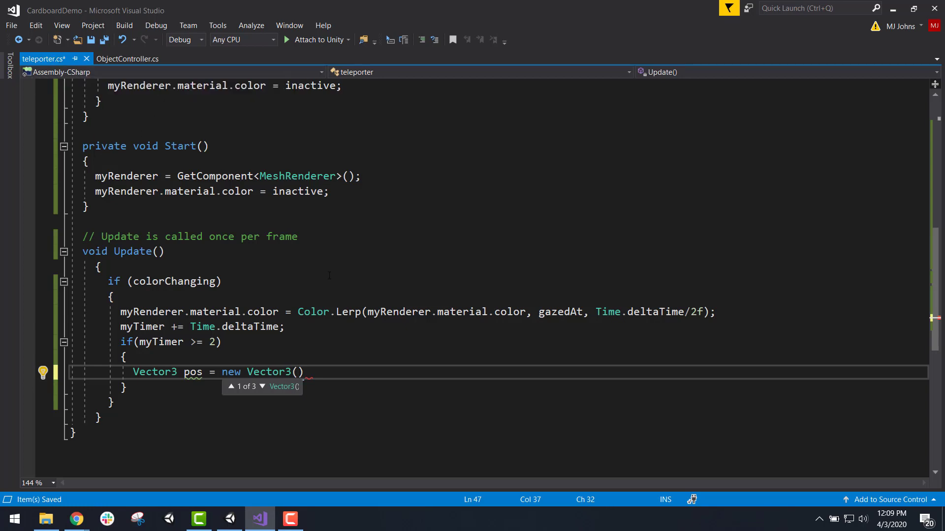
- Enter transform.position.x as the first argument of the new Vector3, followed by a comma
{"action": "type", "text": "transform"}
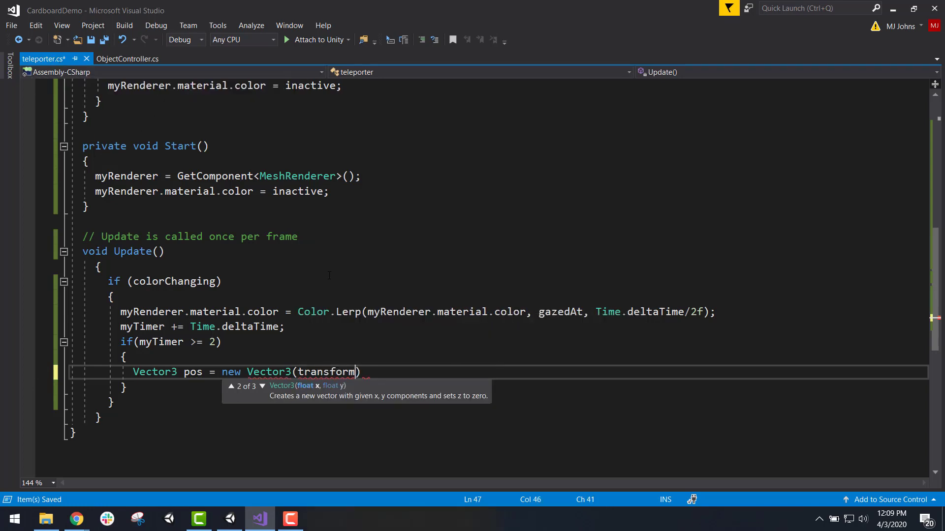
{"action": "type", "text": ".position."}
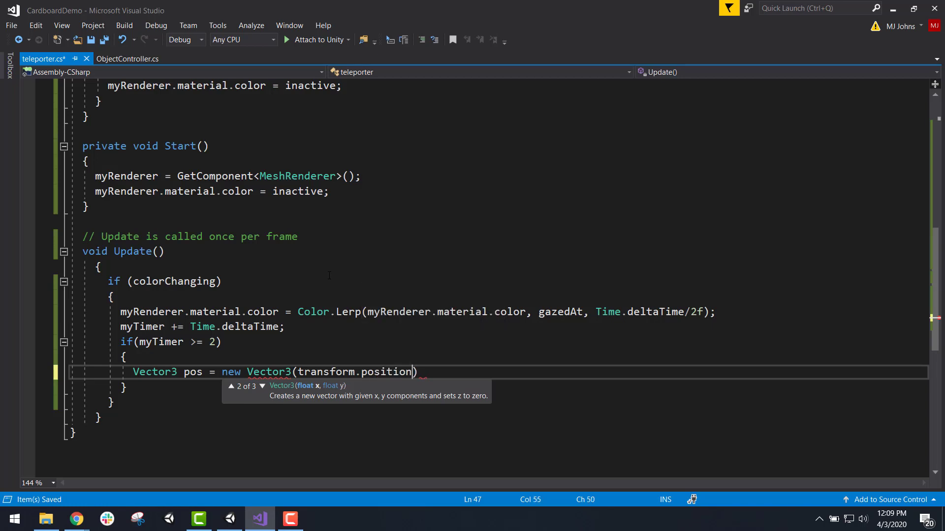
{"action": "type", "text": "x"}
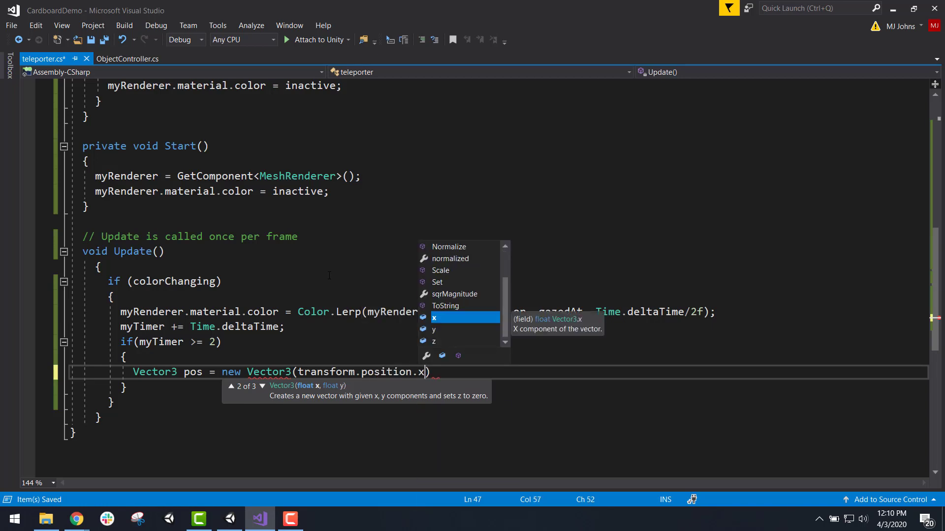
{"action": "type", "text": ","}
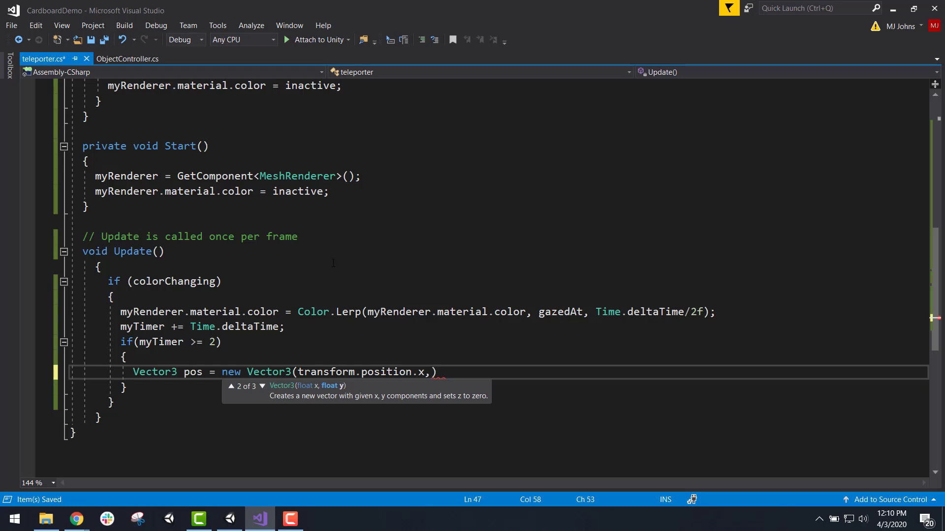
- Declare a public GameObject playerCam directly below the gazedAt color in the teleporter class
{"action": "scroll", "coordinate": [405, 275], "scroll_direction": "up", "scroll_amount": 1}
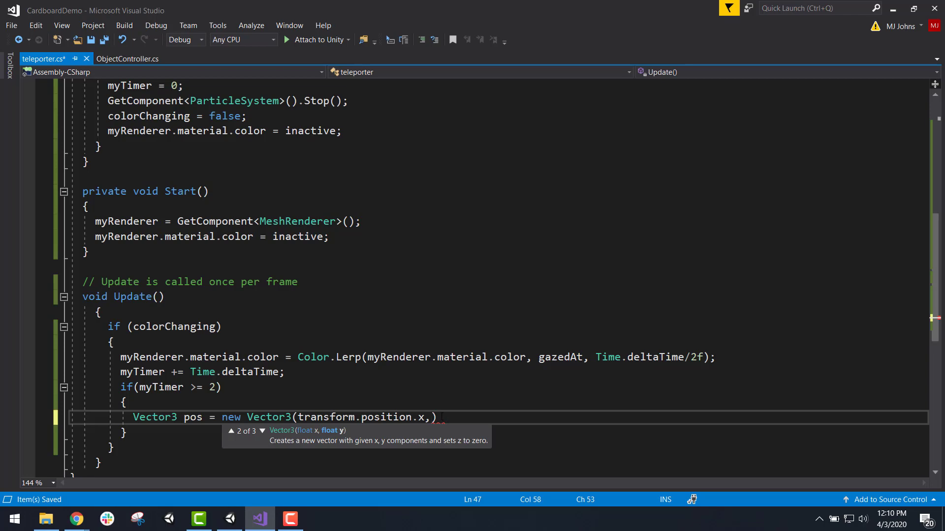
{"action": "scroll", "coordinate": [442, 418], "scroll_direction": "up", "scroll_amount": 3}
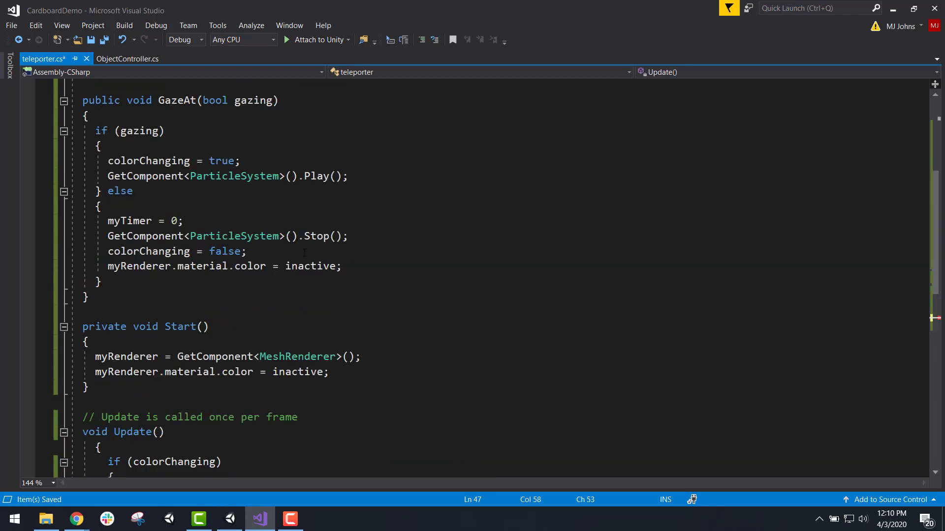
{"action": "scroll", "coordinate": [304, 253], "scroll_direction": "up", "scroll_amount": 4}
{"action": "scroll", "coordinate": [326, 244], "scroll_direction": "up", "scroll_amount": 1}
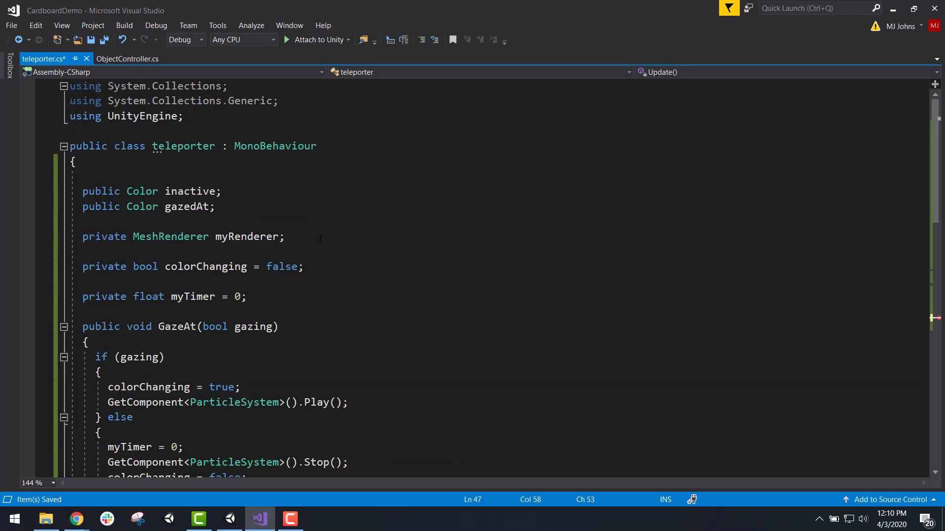
{"action": "scroll", "coordinate": [324, 247], "scroll_direction": "down", "scroll_amount": 3}
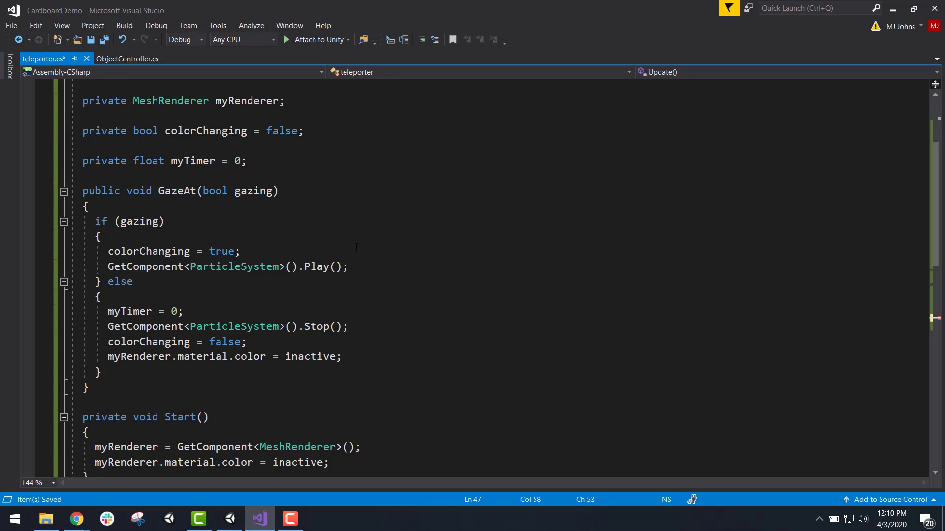
{"action": "scroll", "coordinate": [341, 236], "scroll_direction": "up", "scroll_amount": 3}
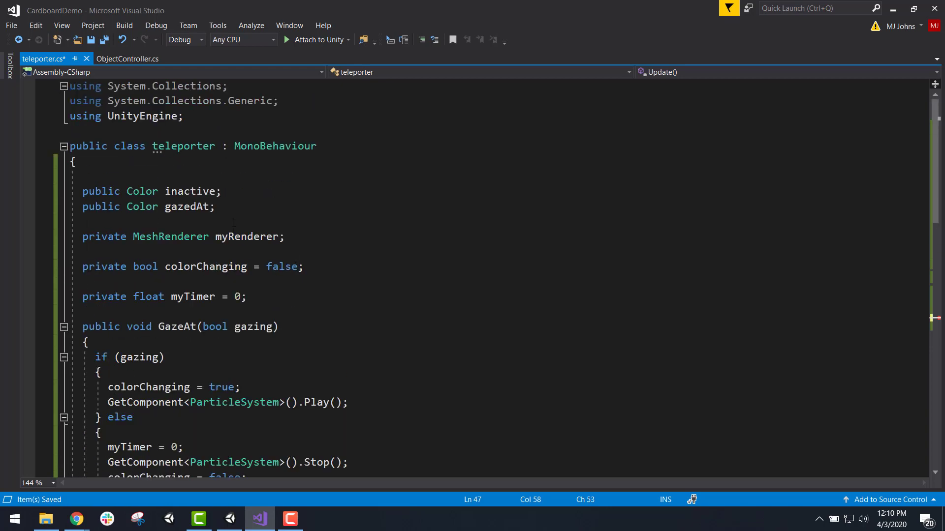
{"action": "left_click", "coordinate": [253, 204]}
{"action": "key", "text": "Return"}
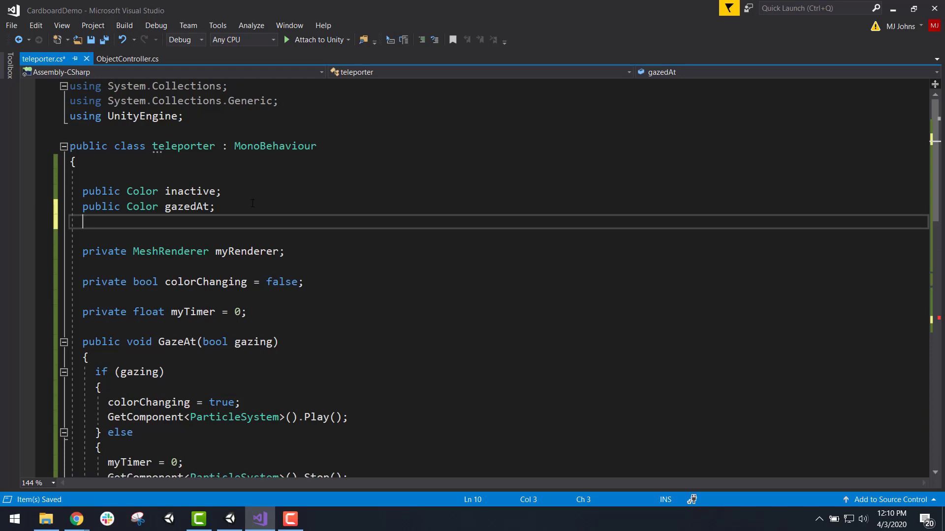
{"action": "type", "text": "public GameObject "}
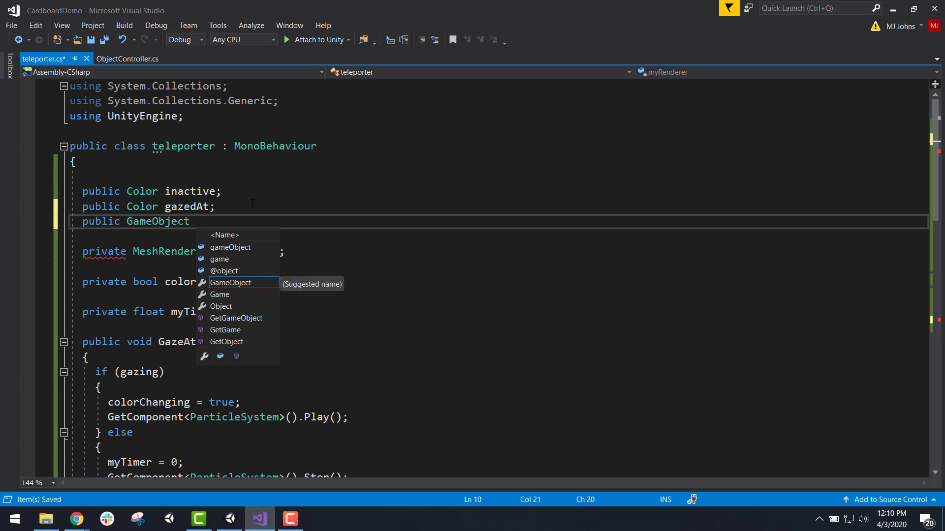
{"action": "type", "text": "playerC"}
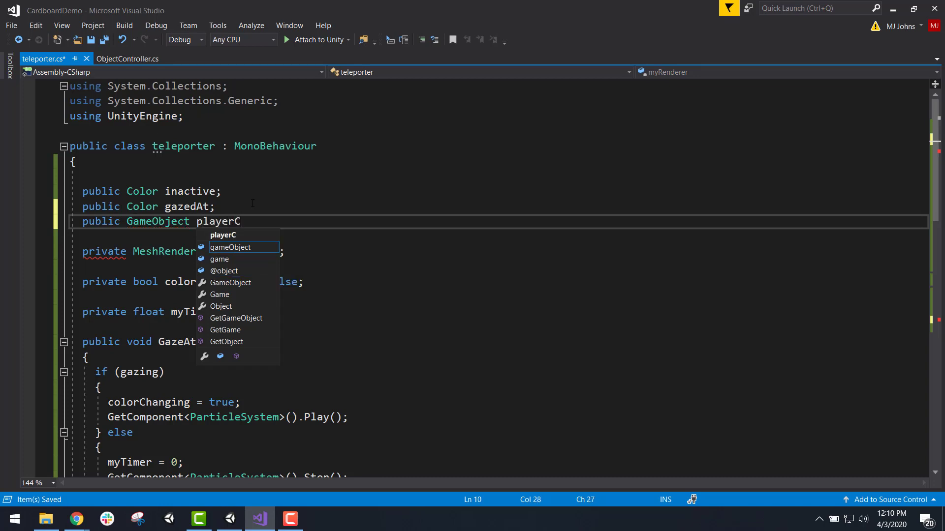
{"action": "type", "text": "am;"}
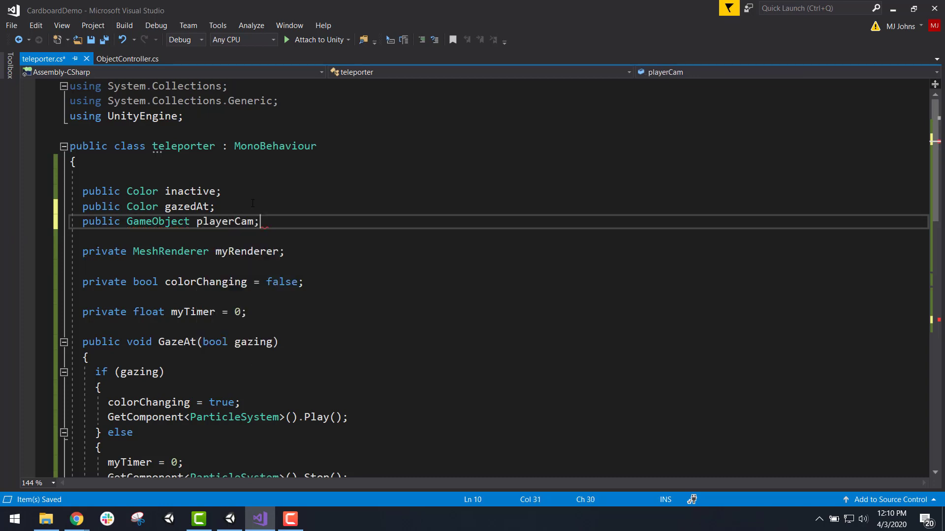
- Enter playerCam.transform.position.y as the second argument of the pos Vector3 in Update, followed by a comma
{"action": "scroll", "coordinate": [409, 274], "scroll_direction": "down", "scroll_amount": 10}
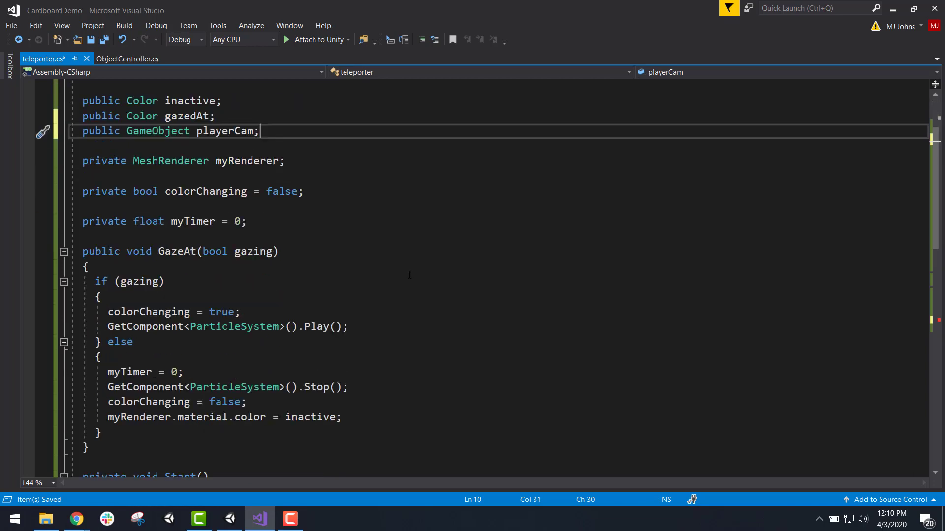
{"action": "scroll", "coordinate": [432, 347], "scroll_direction": "down", "scroll_amount": 3}
{"action": "left_click", "coordinate": [464, 348]}
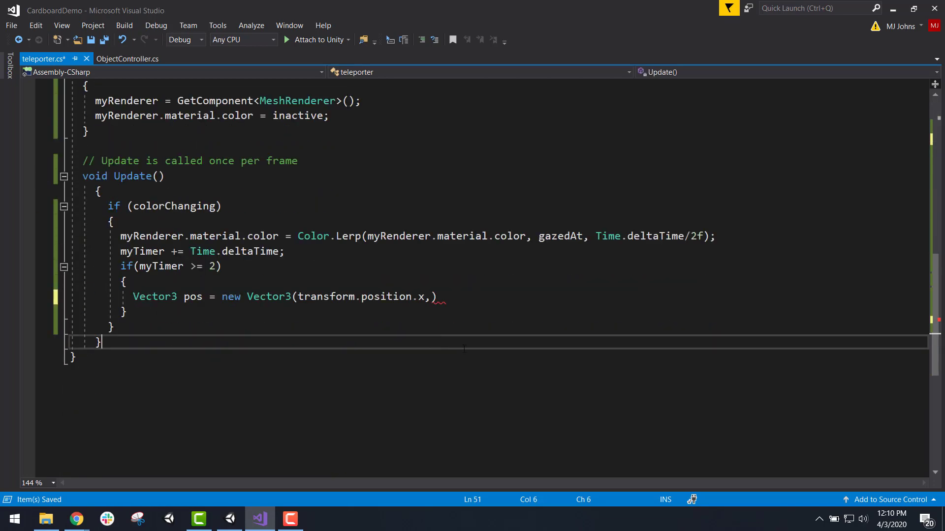
{"action": "left_click", "coordinate": [432, 297]}
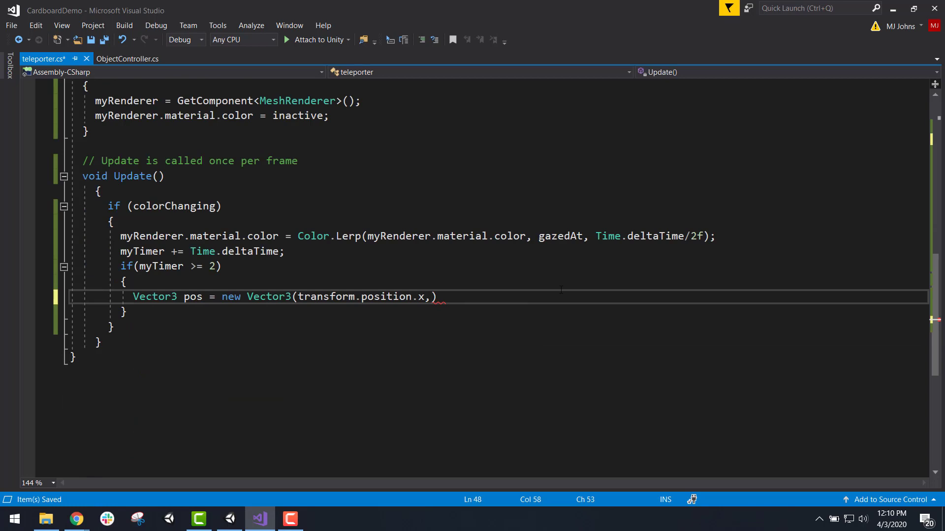
{"action": "type", "text": "playerCam"}
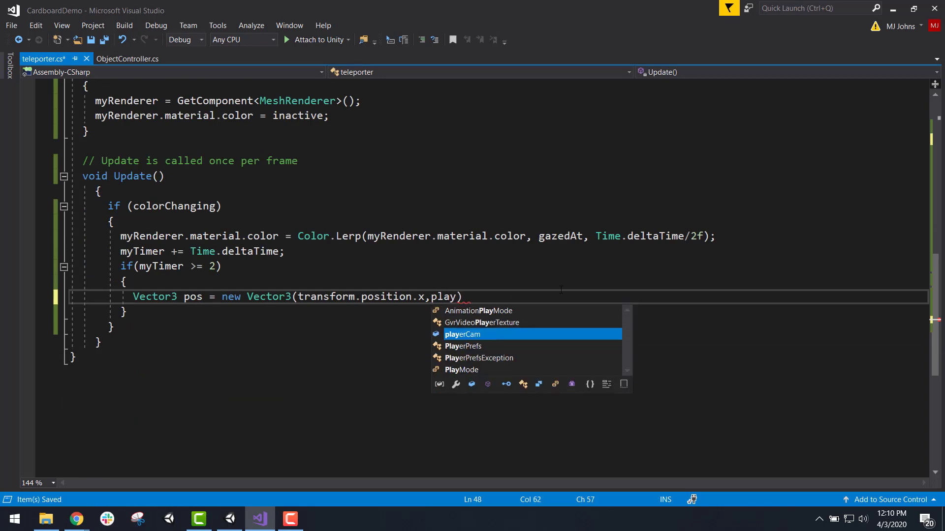
{"action": "type", "text": "."}
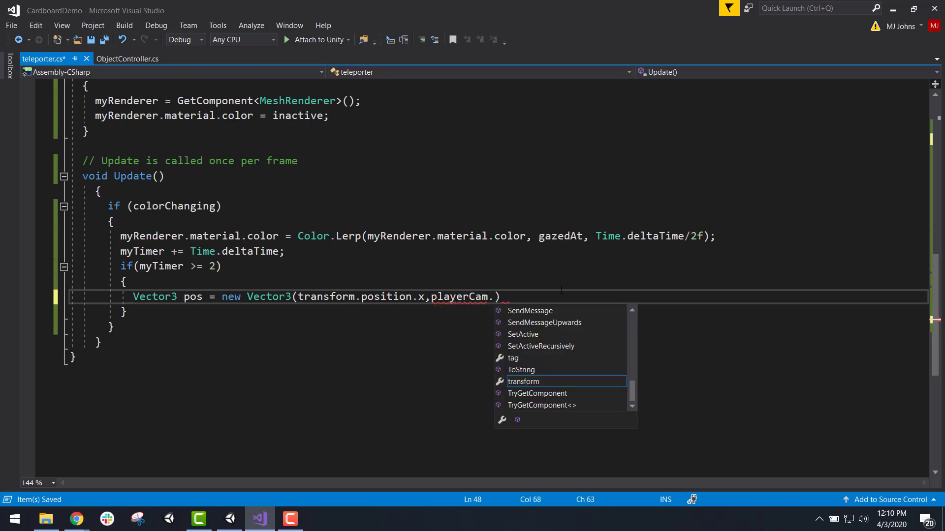
{"action": "type", "text": "transform.position"}
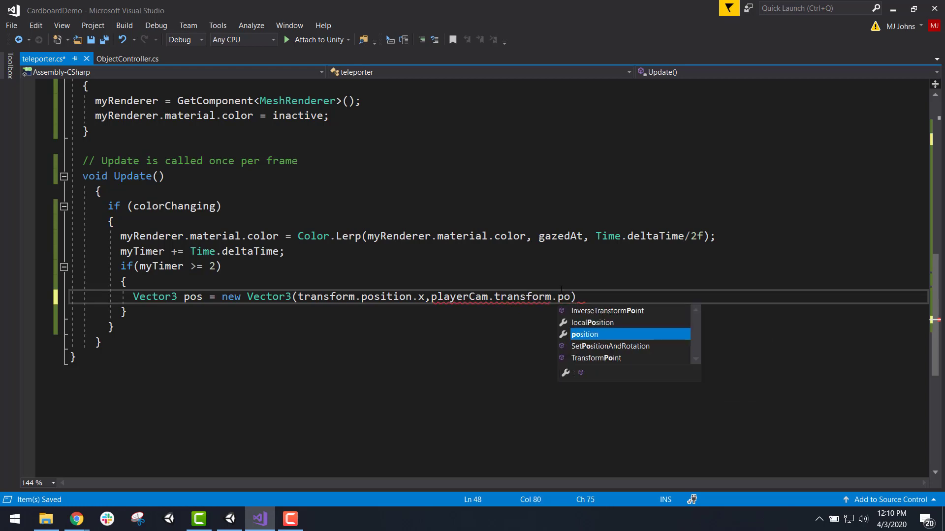
{"action": "type", "text": ".y"}
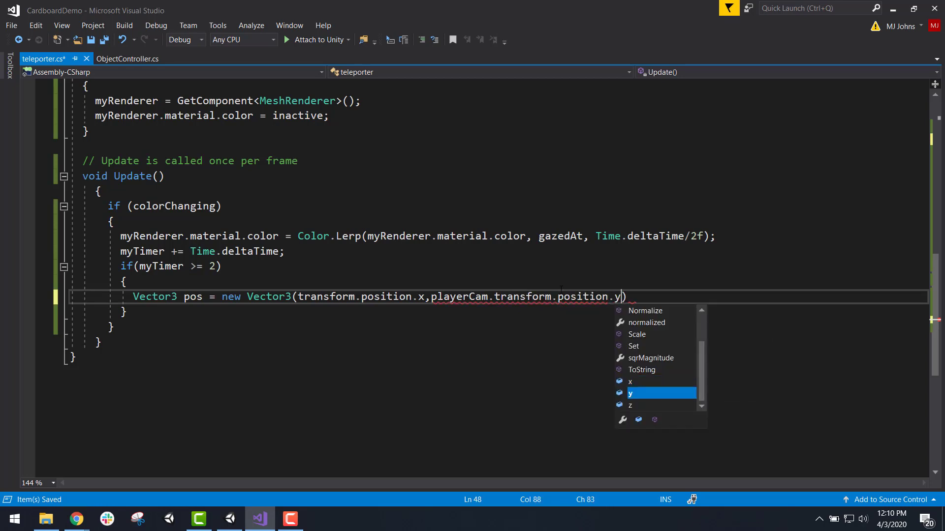
{"action": "type", "text": ","}
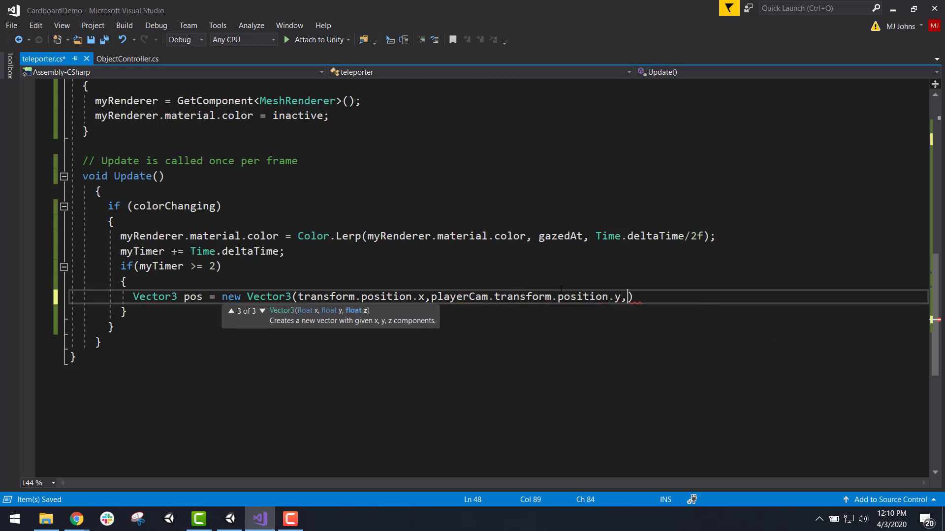
- Enter transform.position.z as the third Vector3 argument, end the statement with a semicolon and indent it within the timer block
{"action": "type", "text": "tra"}
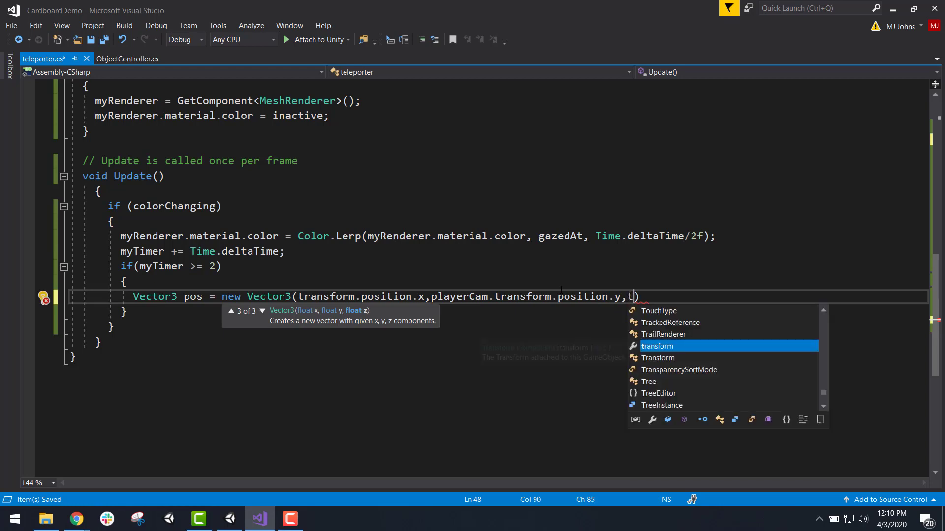
{"action": "type", "text": "nsform"}
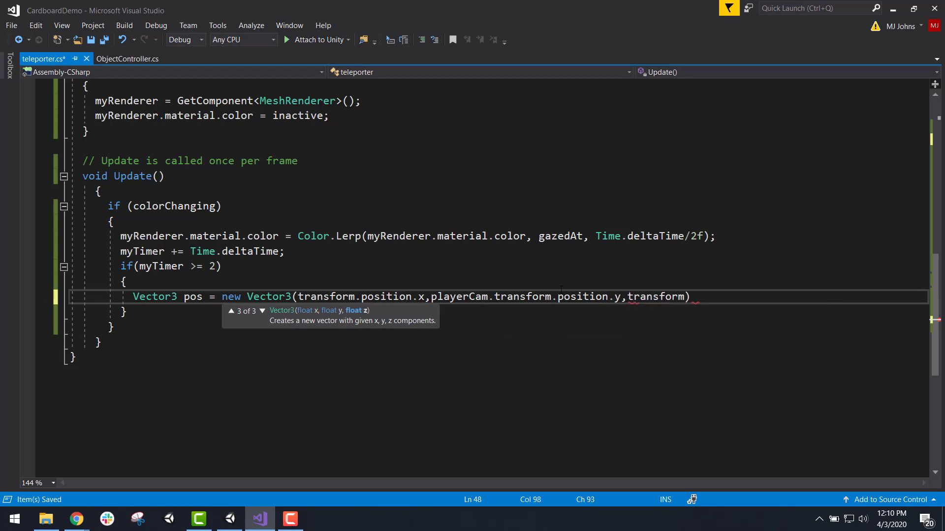
{"action": "type", "text": ".position"}
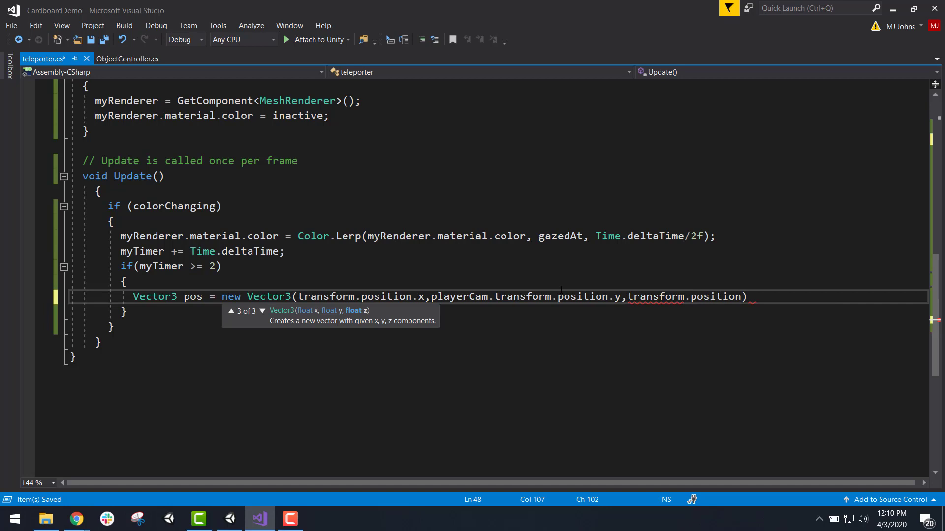
{"action": "type", "text": ".z"}
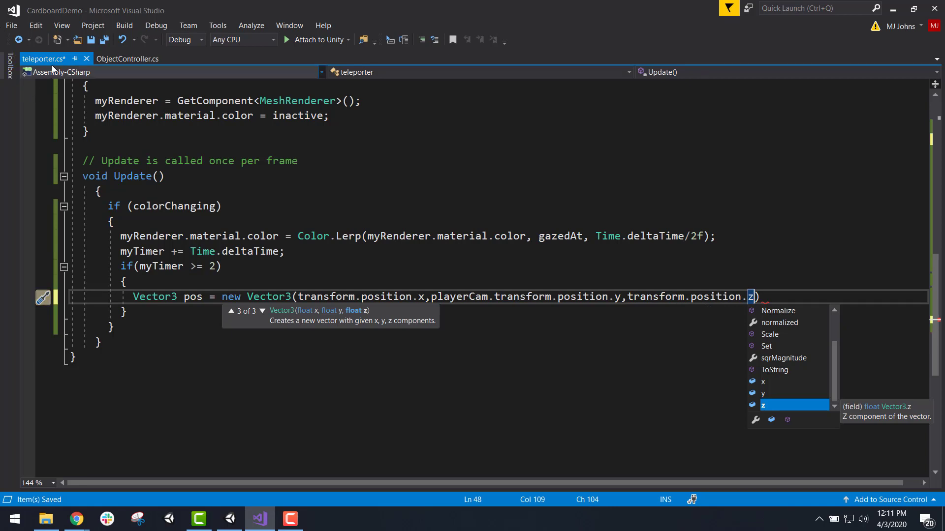
{"action": "left_click", "coordinate": [775, 292]}
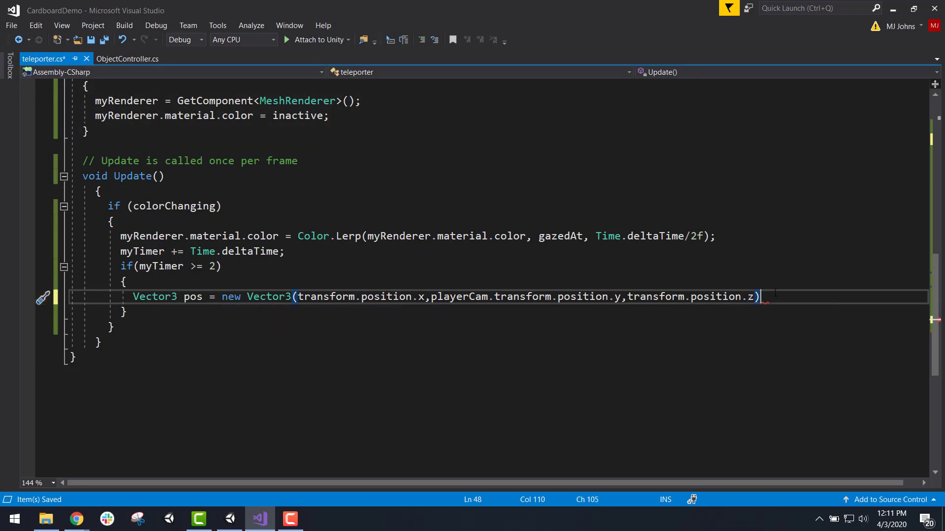
{"action": "type", "text": ";"}
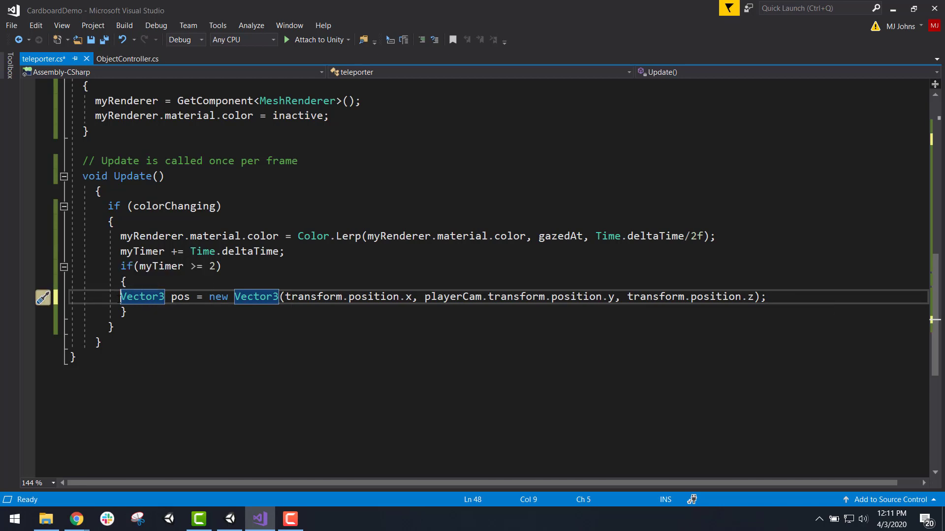
{"action": "key", "text": "Tab"}
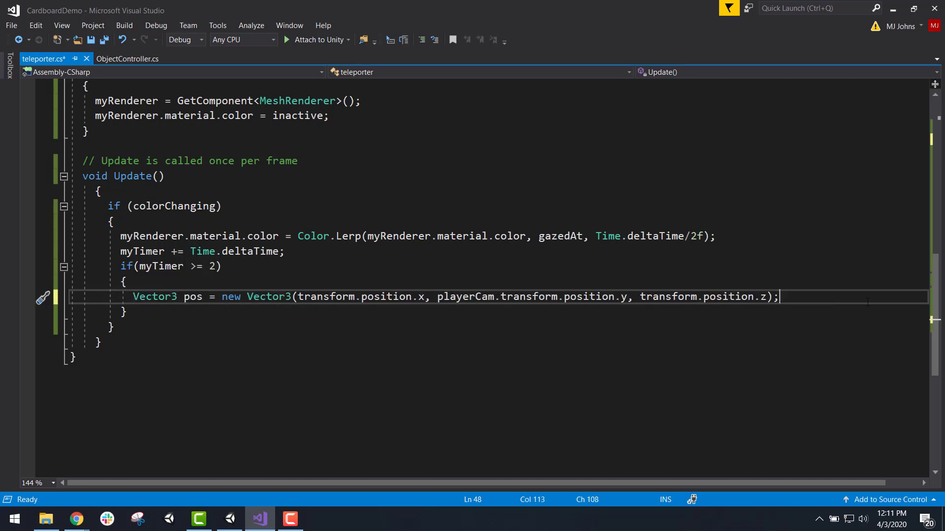
- Add the indented line "playerCam.transform.position = pos;" below the Vector3 declaration and save the teleporter script
{"action": "key", "text": "Return"}
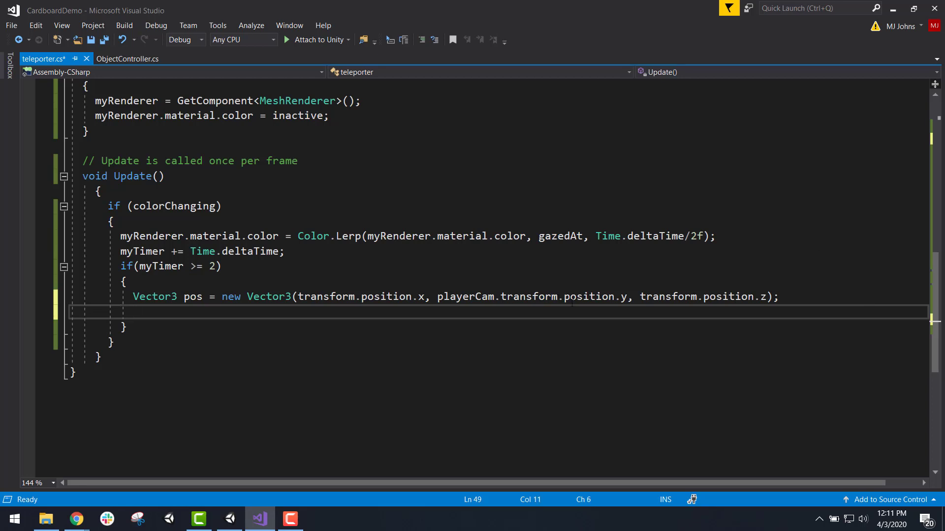
{"action": "scroll", "coordinate": [465, 306], "scroll_direction": "up", "scroll_amount": 10}
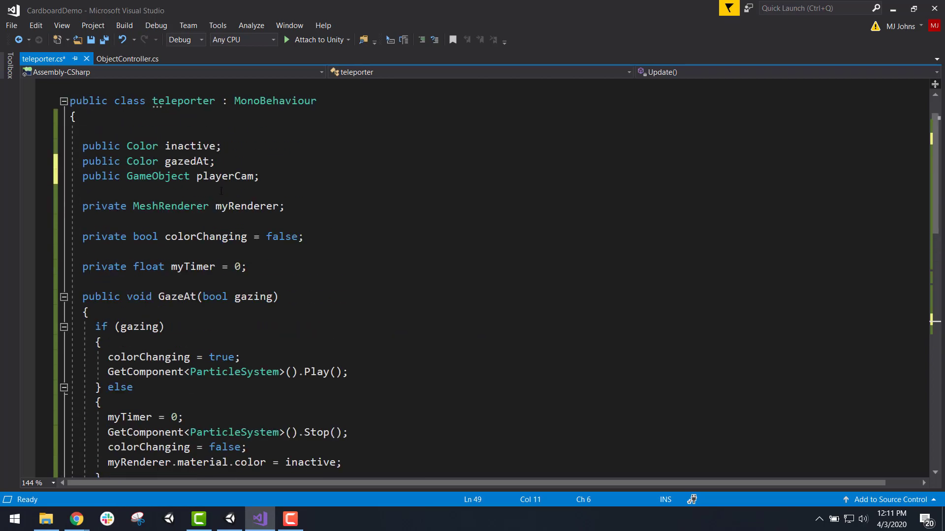
{"action": "scroll", "coordinate": [221, 191], "scroll_direction": "down", "scroll_amount": 10}
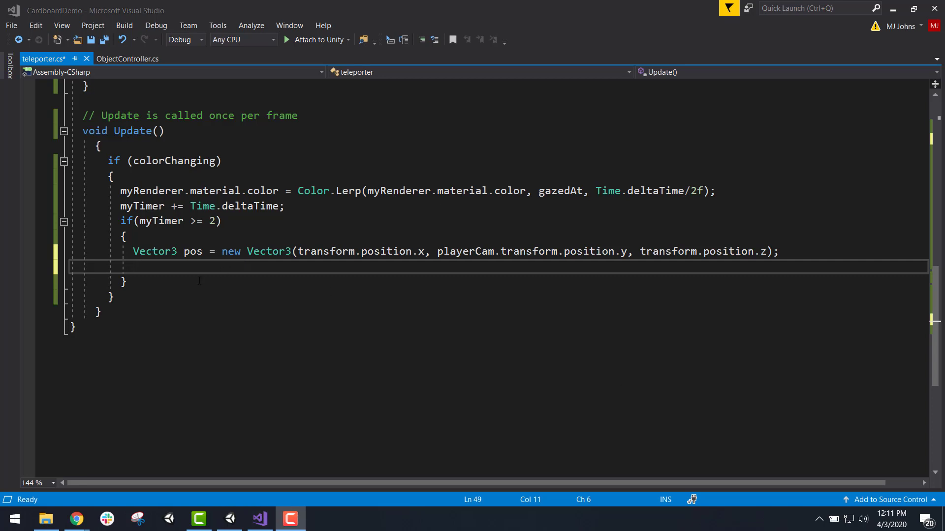
{"action": "left_click", "coordinate": [158, 268]}
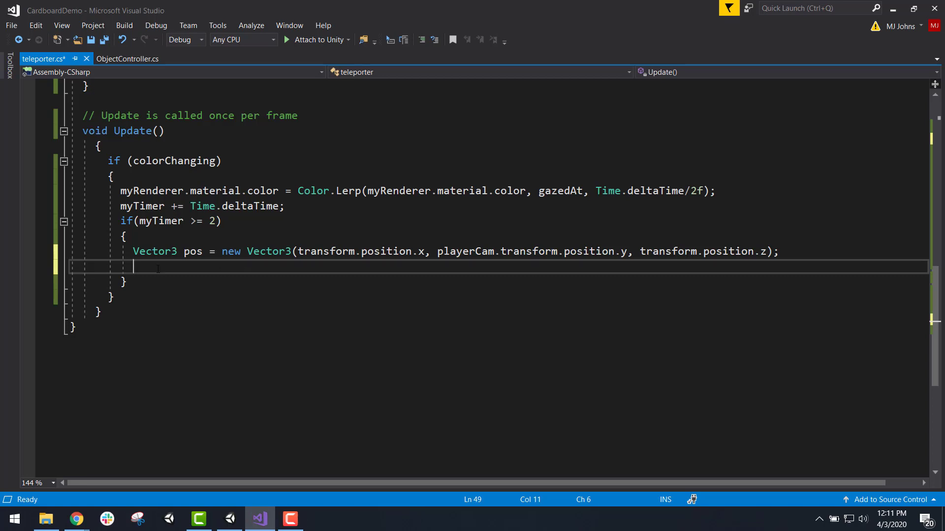
{"action": "type", "text": "pla"}
{"action": "key", "text": "Tab"}
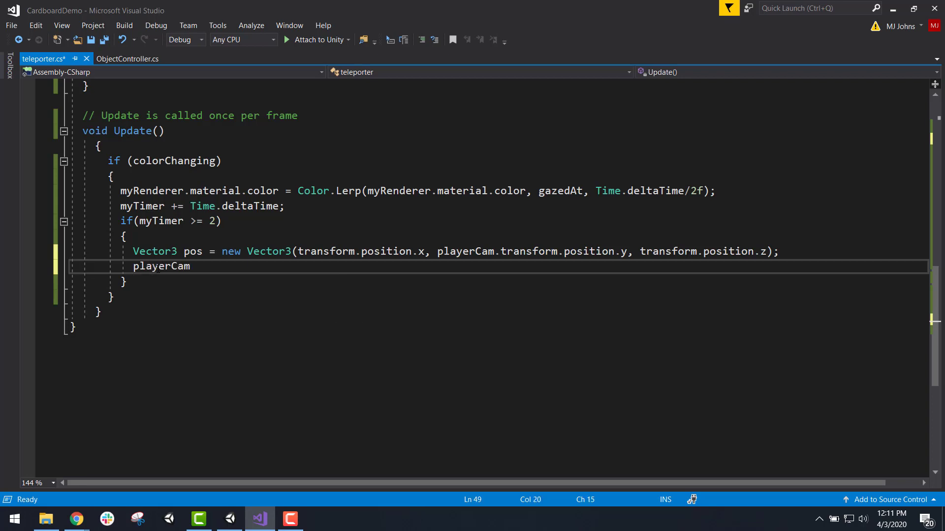
{"action": "type", "text": ".tr"}
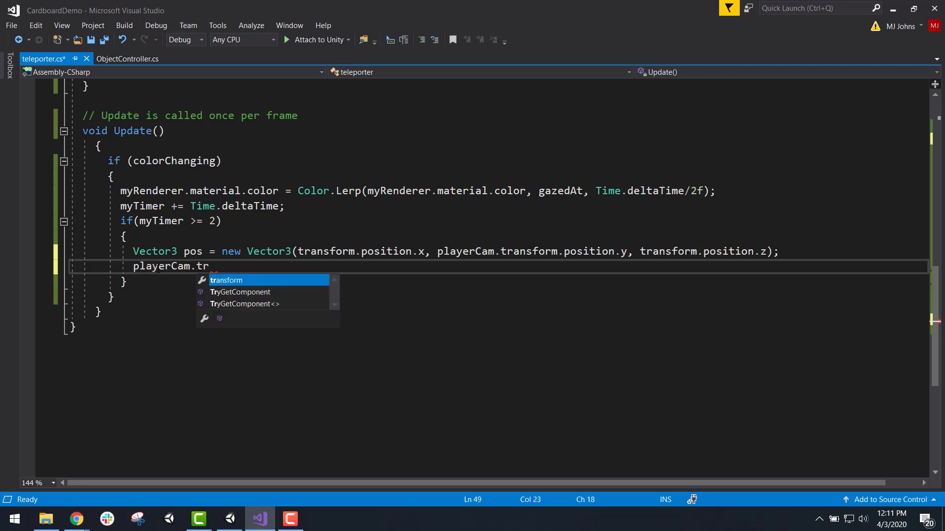
{"action": "key", "text": "Tab"}
{"action": "type", "text": ".po"}
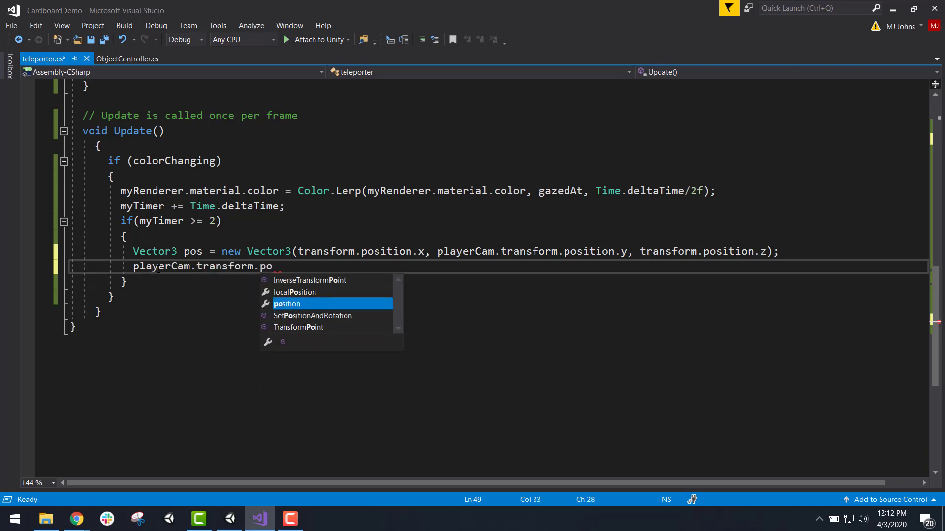
{"action": "type", "text": "sition = "}
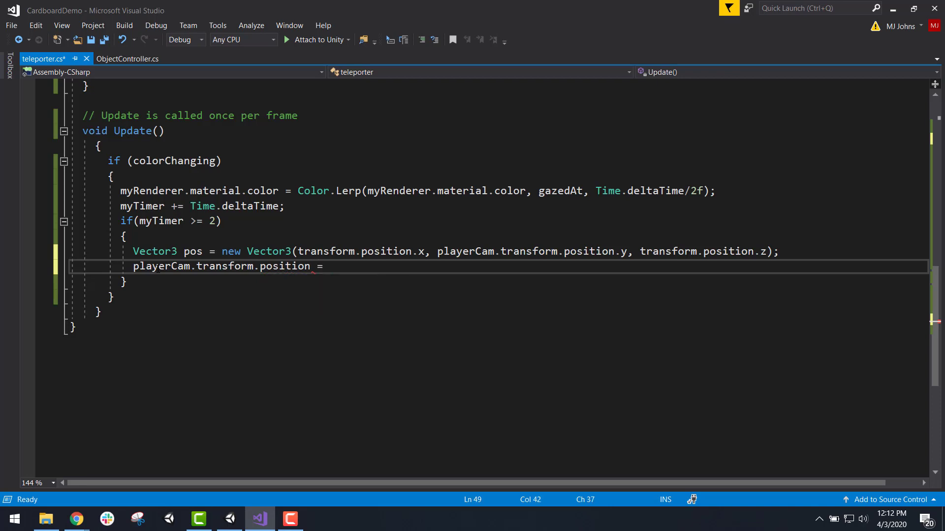
{"action": "type", "text": "pos;"}
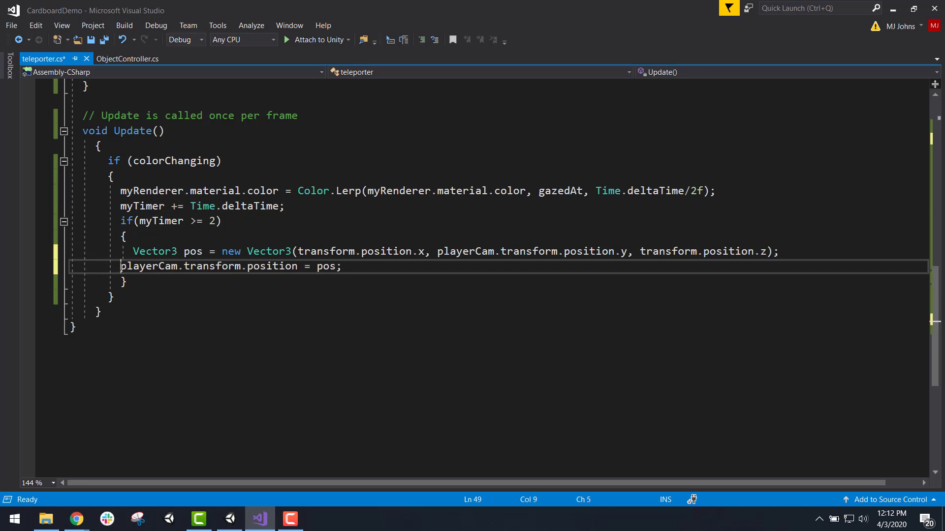
{"action": "key", "text": "Tab"}
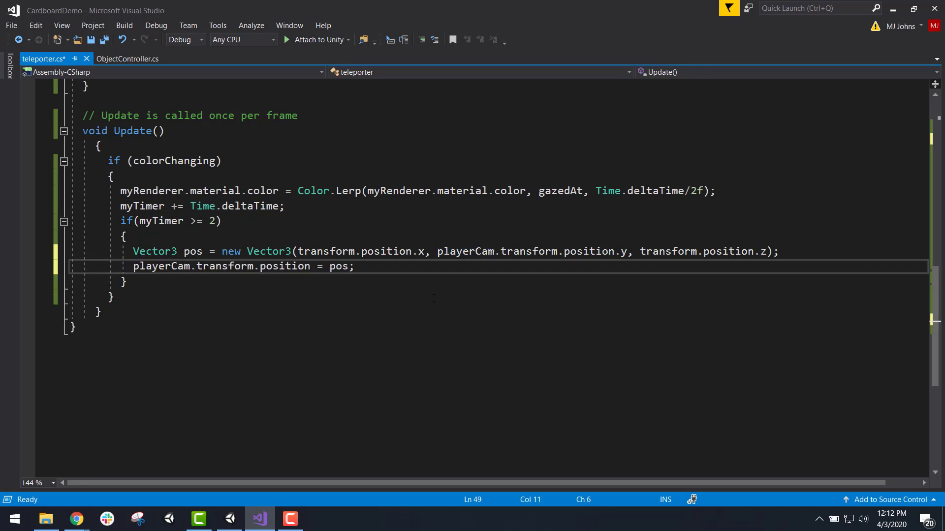
{"action": "key", "text": "ctrl+s"}
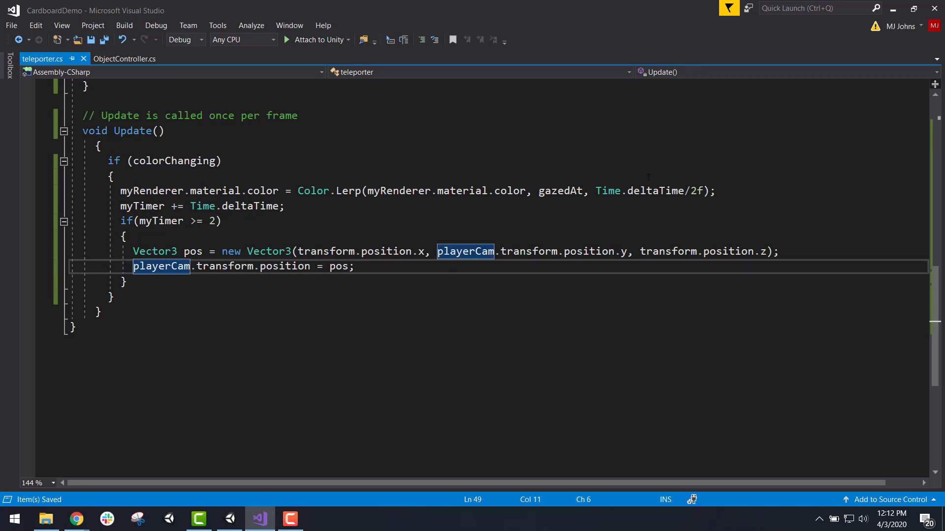
- Switch to Unity and examine the Player Cam field in the Cube's Teleporter script component
{"action": "left_click", "coordinate": [892, 10]}
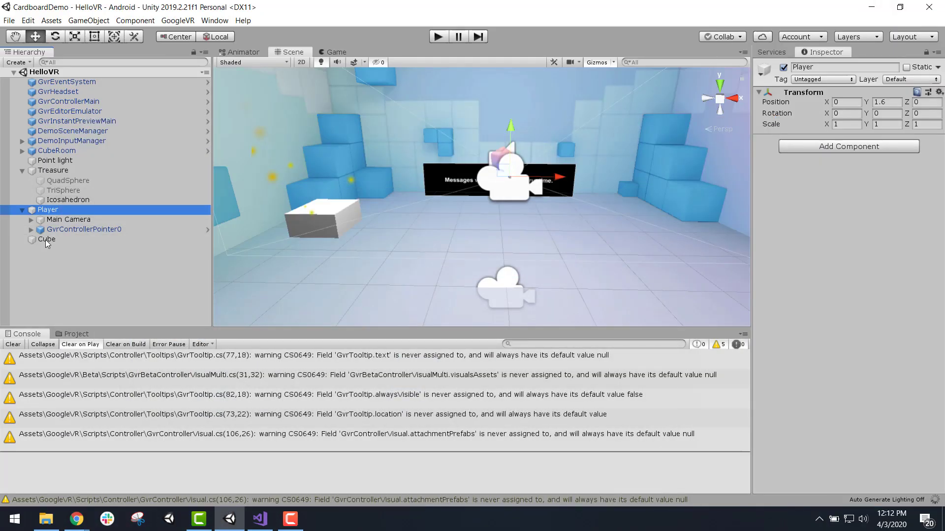
{"action": "left_click", "coordinate": [60, 278]}
{"action": "left_click", "coordinate": [47, 239]}
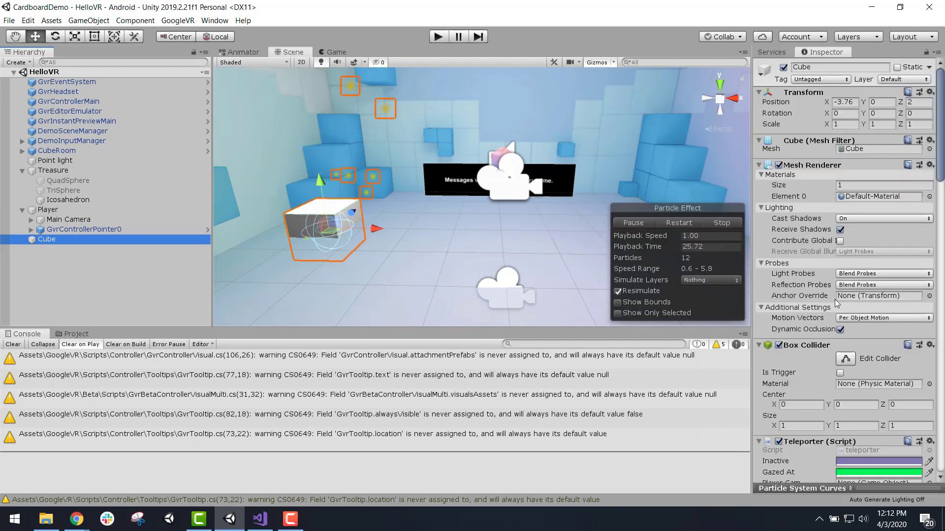
{"action": "scroll", "coordinate": [846, 263], "scroll_direction": "down", "scroll_amount": 10}
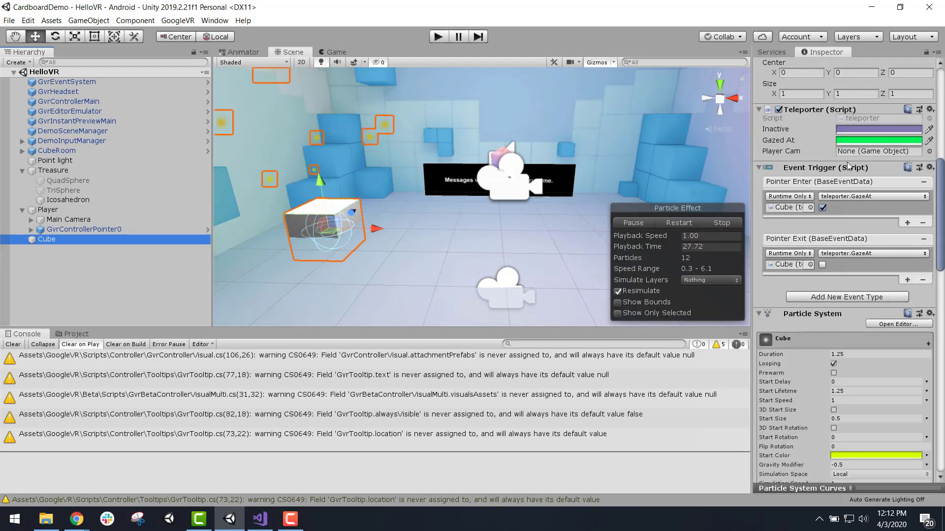
{"action": "scroll", "coordinate": [856, 266], "scroll_direction": "up", "scroll_amount": 3}
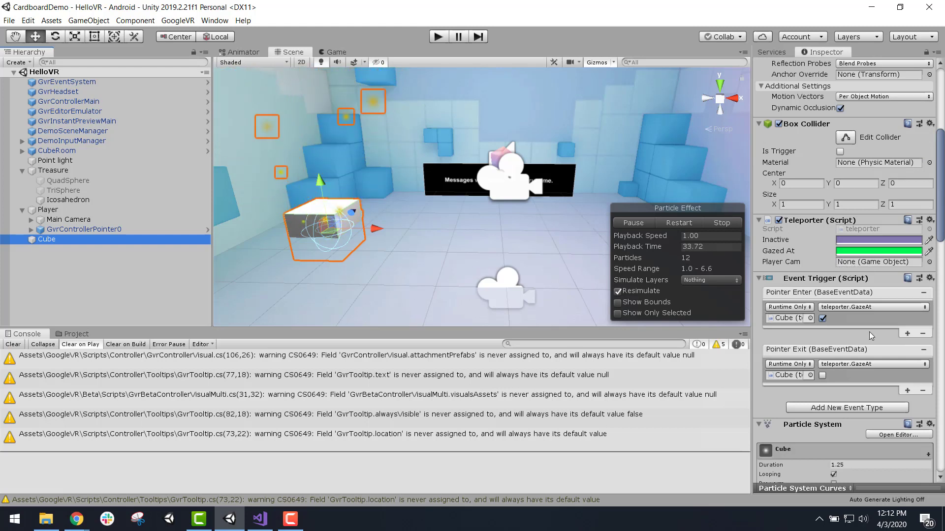
- Examine the Player object and what Main Camera and GvrControllerPointer0 contain beneath it
{"action": "left_click", "coordinate": [48, 209]}
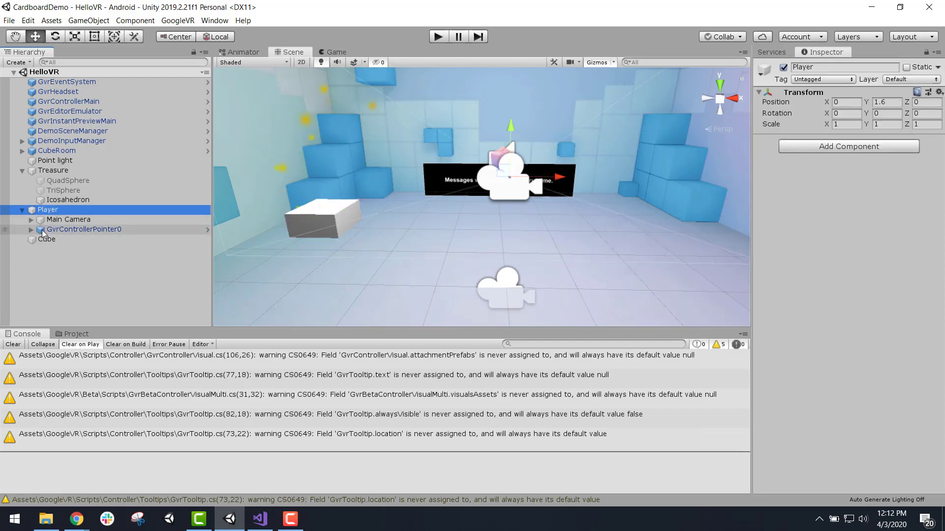
{"action": "left_click", "coordinate": [35, 229]}
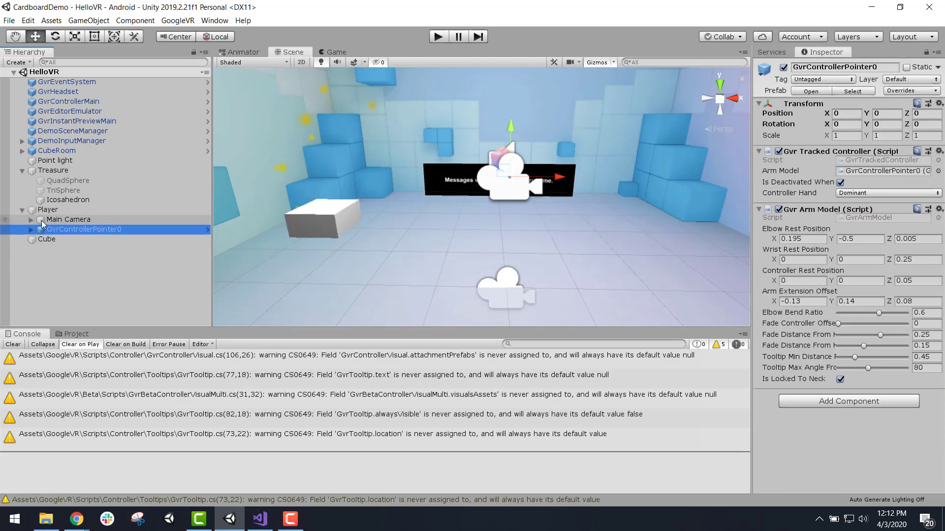
{"action": "left_click", "coordinate": [43, 222]}
{"action": "left_click", "coordinate": [31, 220]}
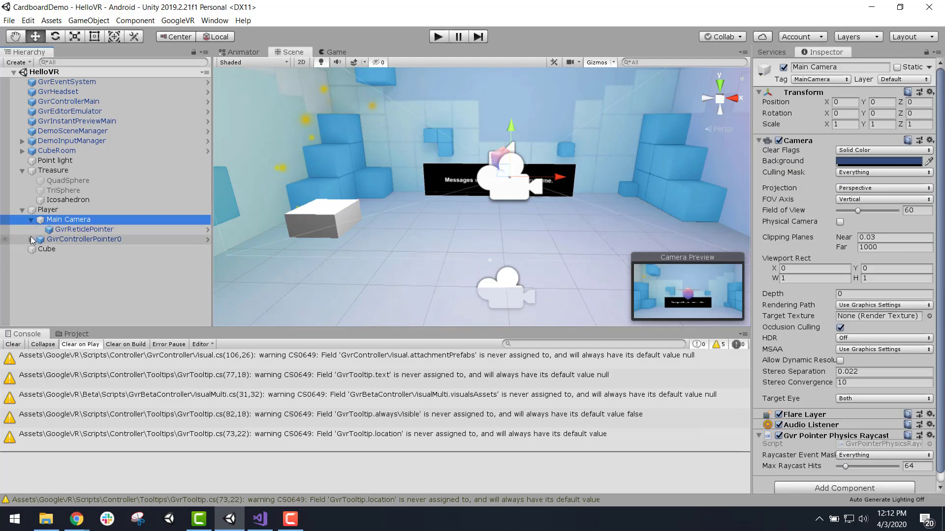
{"action": "left_click", "coordinate": [31, 240]}
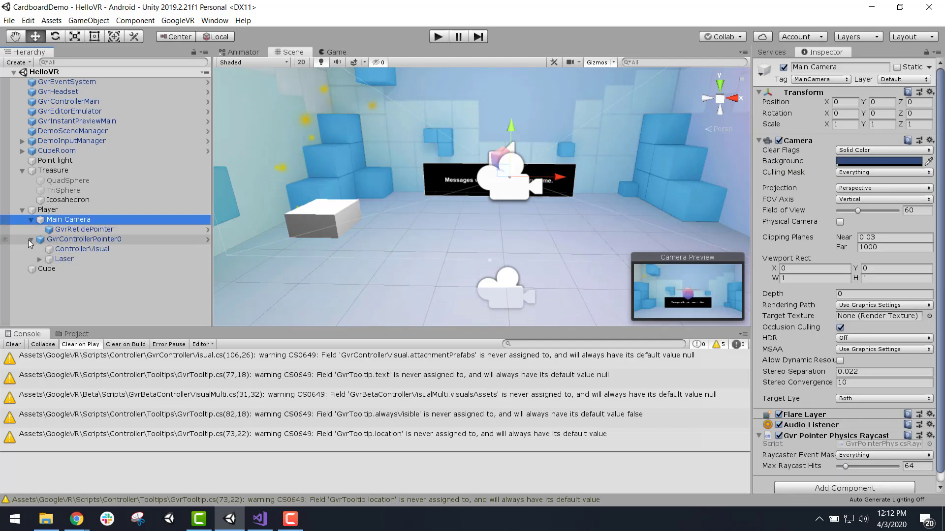
{"action": "left_click", "coordinate": [31, 240]}
{"action": "left_click", "coordinate": [31, 220]}
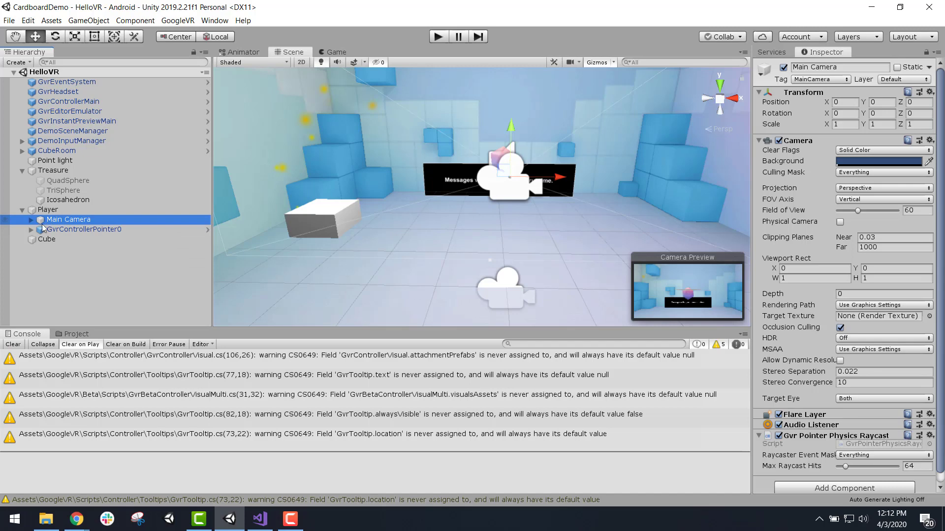
- Examine the Player object's components and the Player Cam field in the Cube's Teleporter script component
{"action": "left_click", "coordinate": [33, 209]}
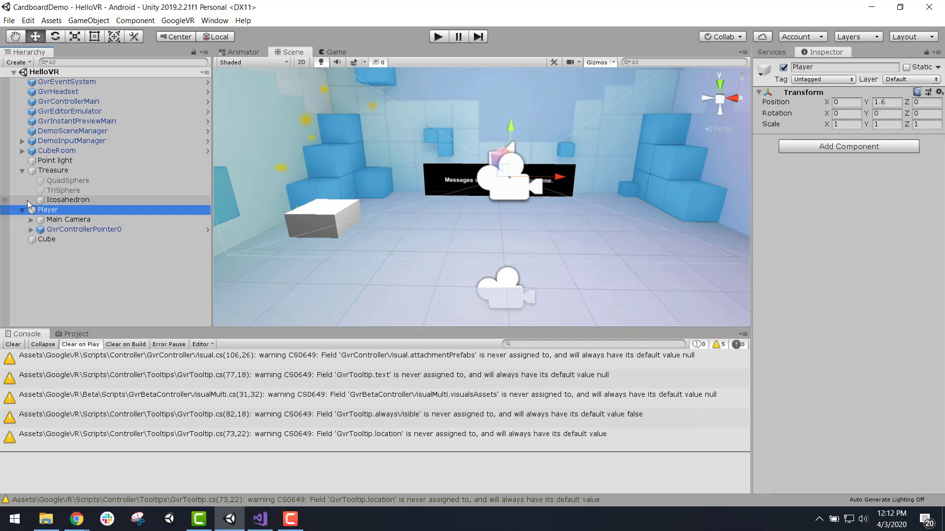
{"action": "left_click", "coordinate": [51, 240]}
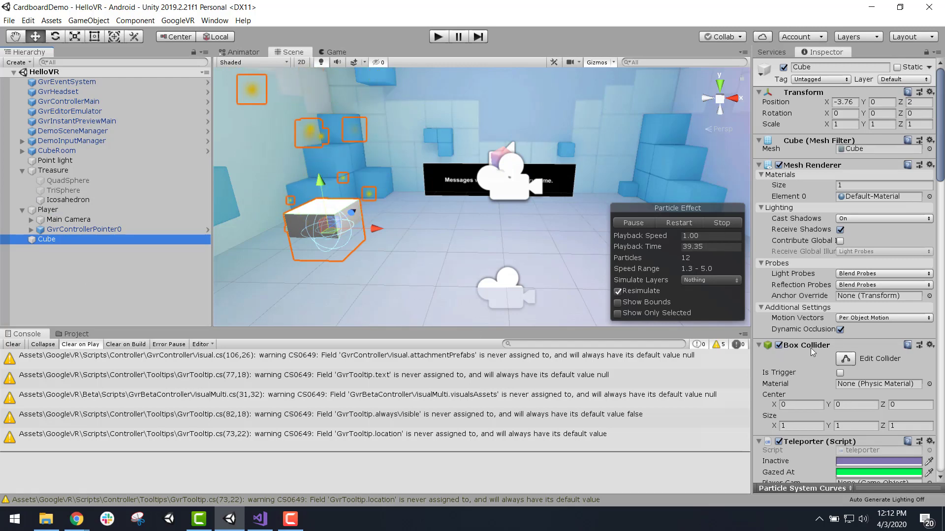
{"action": "scroll", "coordinate": [812, 345], "scroll_direction": "down", "scroll_amount": 5}
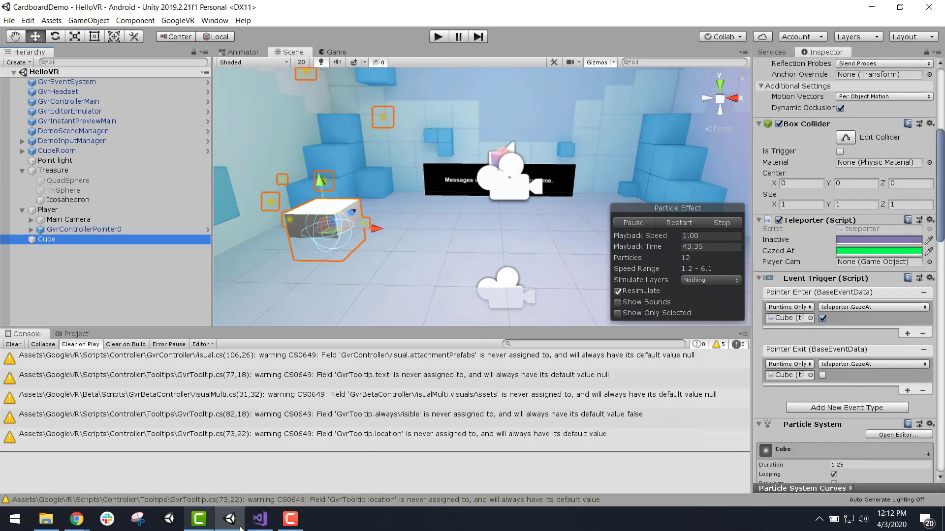
- Switch to Visual Studio and rename the public GameObject variable playerCam to player in the teleporter class
{"action": "left_click", "coordinate": [260, 519]}
{"action": "scroll", "coordinate": [411, 278], "scroll_direction": "up", "scroll_amount": 6}
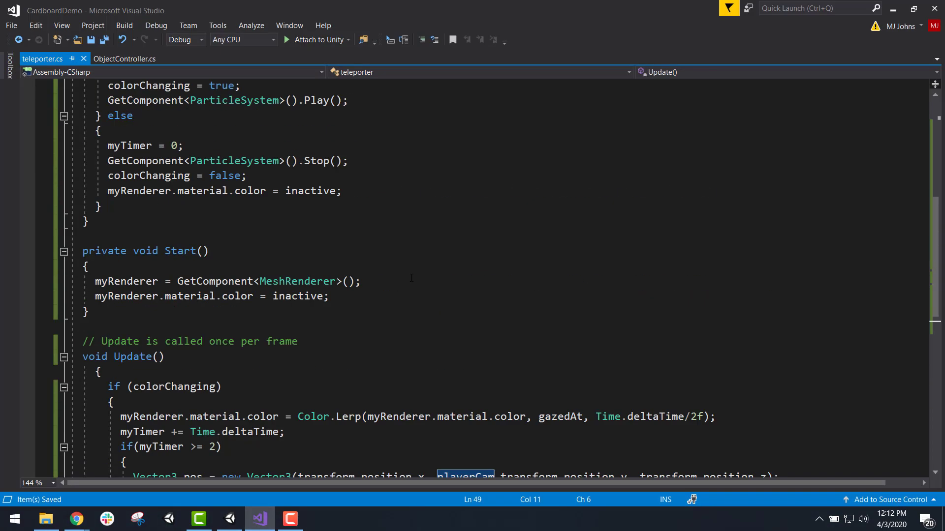
{"action": "scroll", "coordinate": [374, 265], "scroll_direction": "up", "scroll_amount": 7}
{"action": "left_click", "coordinate": [257, 222]}
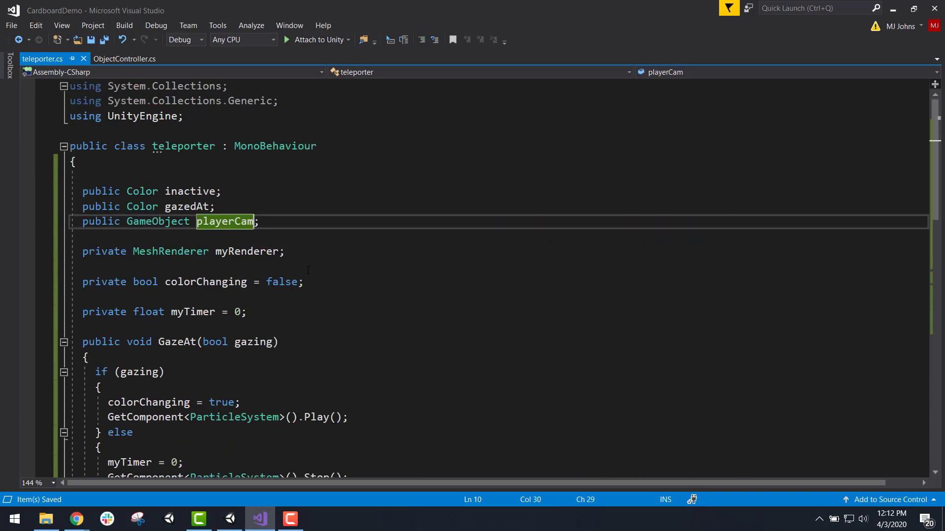
{"action": "key", "text": "BackSpace"}
{"action": "key", "text": "BackSpace"}
- Change both playerCam references in Update's two-second timer block to player and save the teleporter script
{"action": "scroll", "coordinate": [369, 297], "scroll_direction": "down", "scroll_amount": 4}
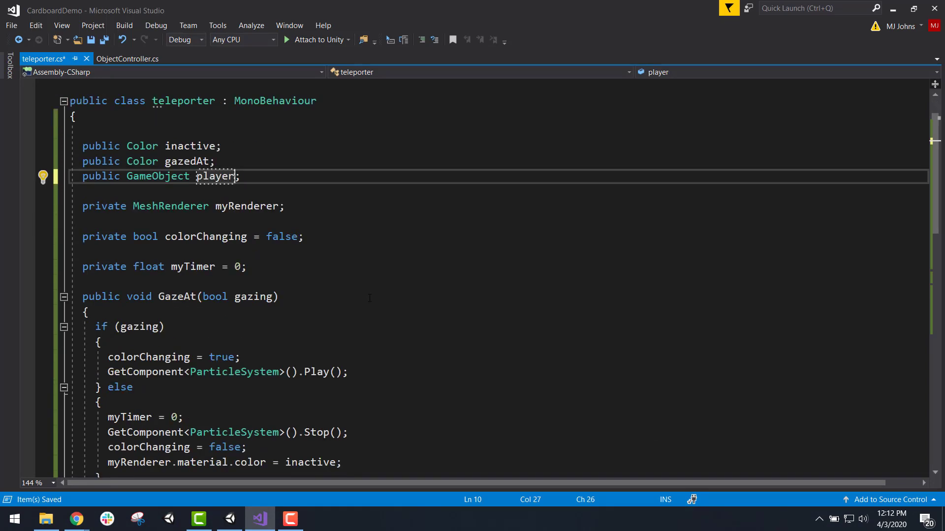
{"action": "scroll", "coordinate": [370, 298], "scroll_direction": "down", "scroll_amount": 5}
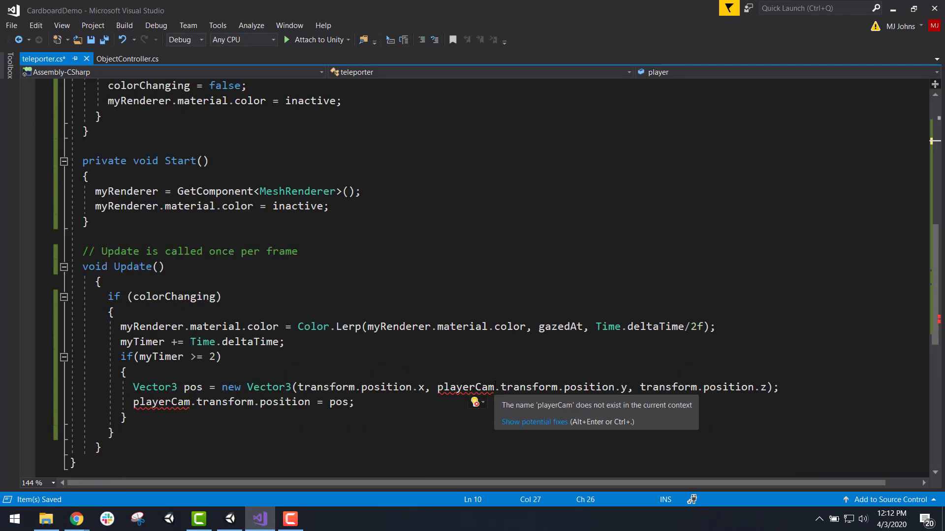
{"action": "left_click", "coordinate": [493, 381]}
{"action": "key", "text": "BackSpace"}
{"action": "key", "text": "BackSpace"}
{"action": "key", "text": "BackSpace"}
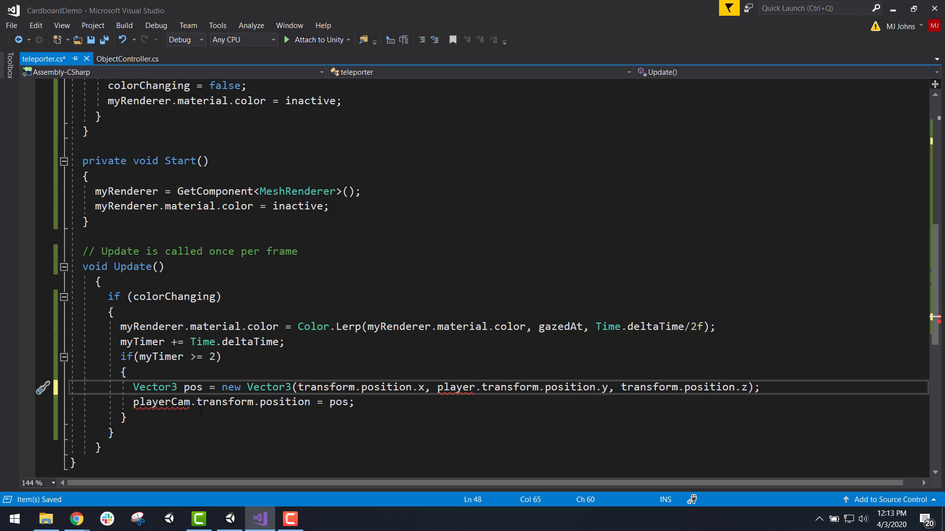
{"action": "left_click", "coordinate": [191, 403]}
{"action": "key", "text": "BackSpace"}
{"action": "key", "text": "BackSpace"}
{"action": "key", "text": "BackSpace"}
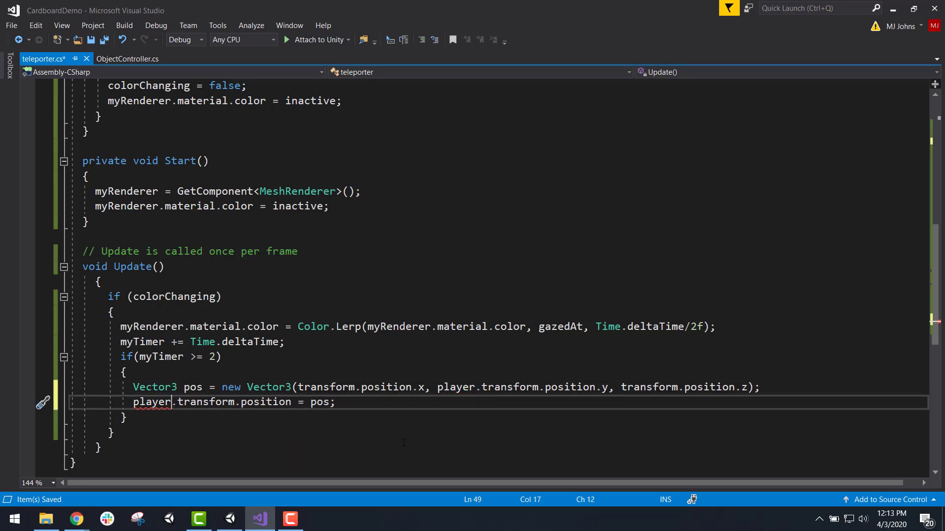
{"action": "key", "text": "ctrl+s"}
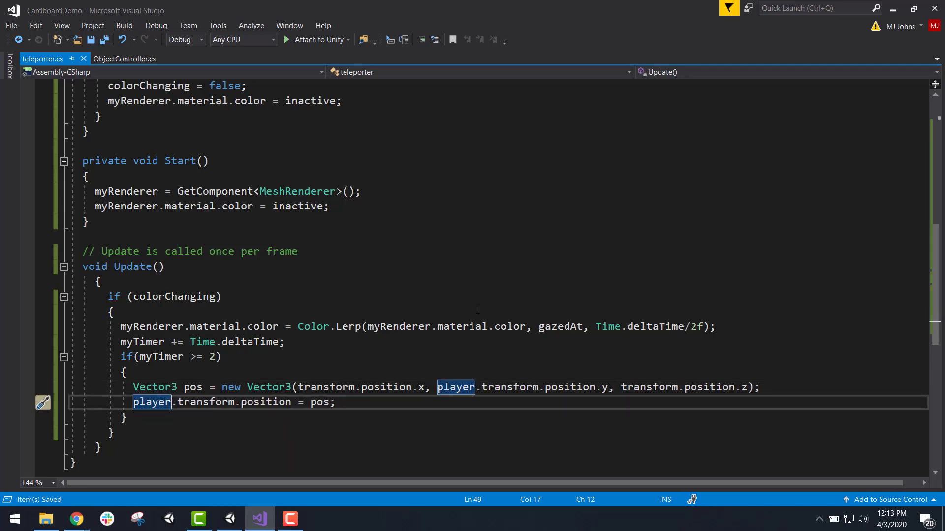
- Return to Unity and assign the Player object to the Player field of the Cube's Teleporter script
{"action": "left_click", "coordinate": [897, 8]}
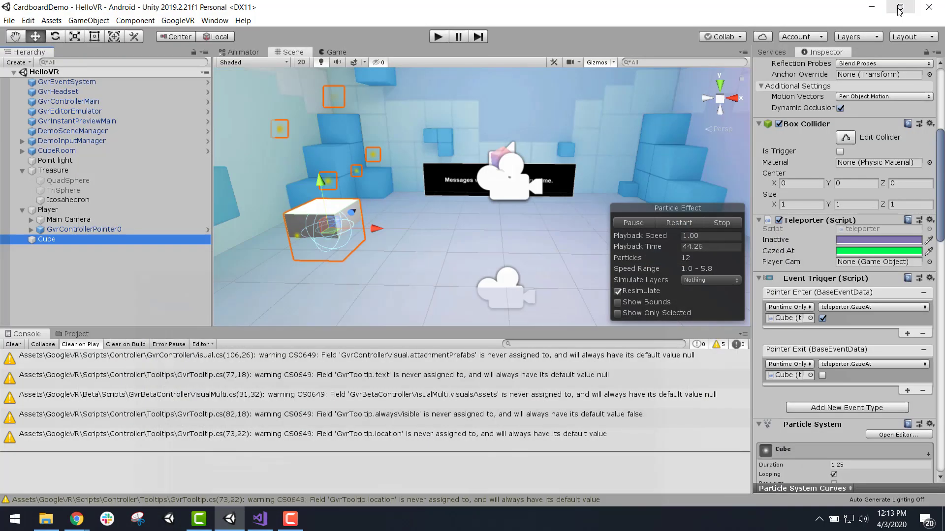
{"action": "left_click", "coordinate": [70, 241]}
{"action": "scroll", "coordinate": [789, 204], "scroll_direction": "down", "scroll_amount": 5}
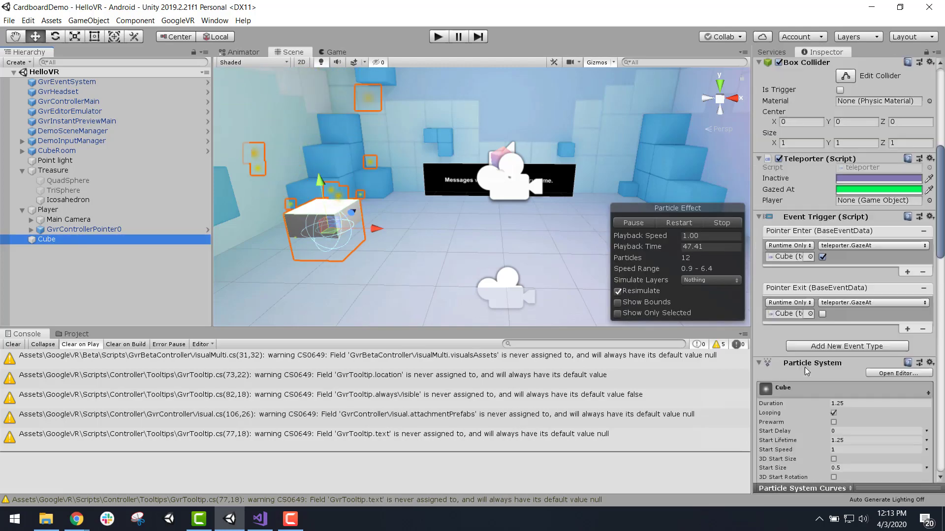
{"action": "left_click", "coordinate": [788, 201]}
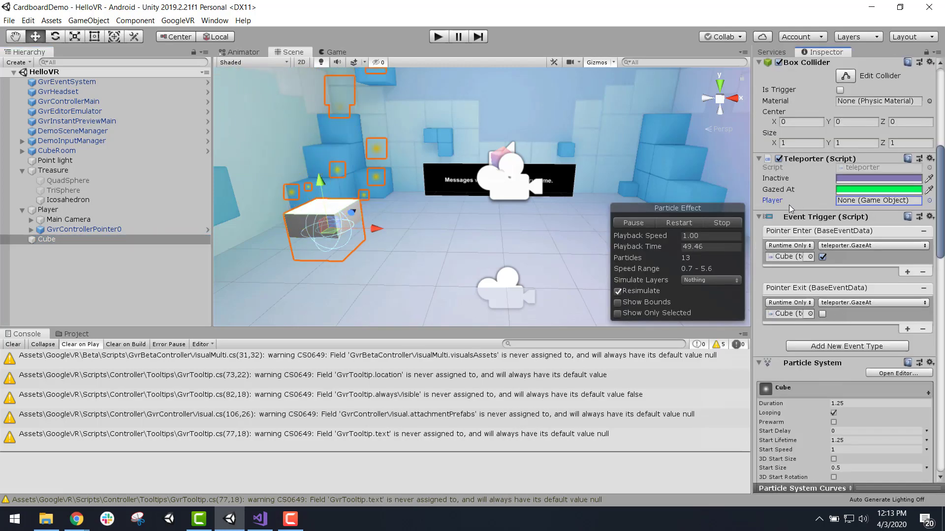
{"action": "left_click_drag", "start_coordinate": [52, 212], "coordinate": [849, 205]}
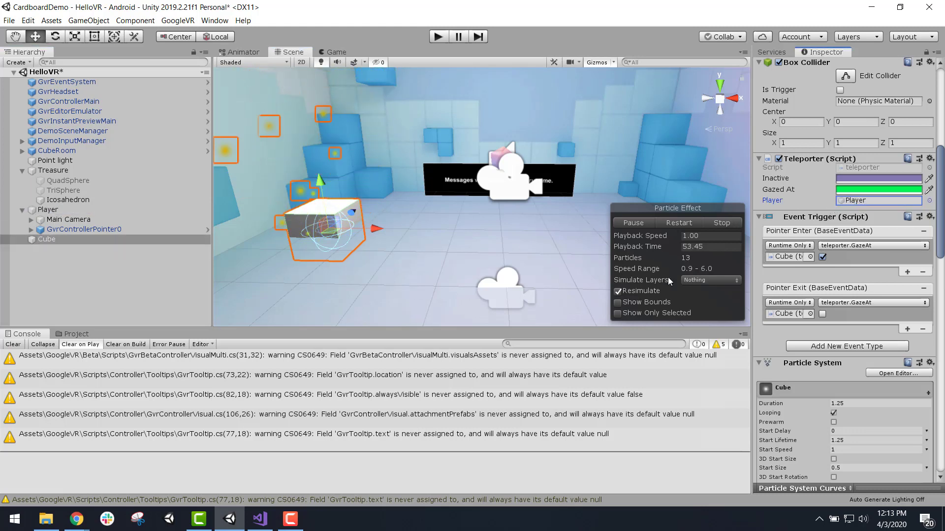
- Play the scene to test teleporting by gazing at the Cube and looking around, and stop play mode
{"action": "left_click", "coordinate": [438, 40]}
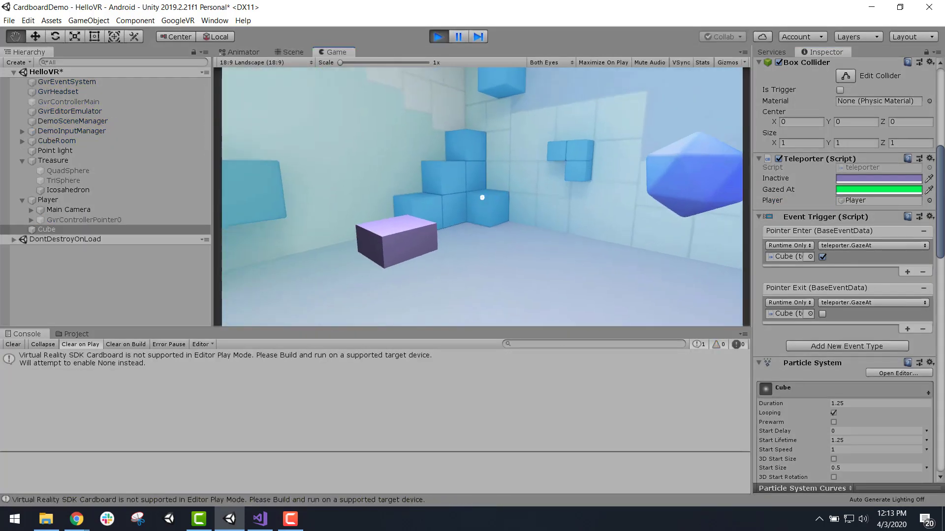
{"action": "key", "text": "alt"}
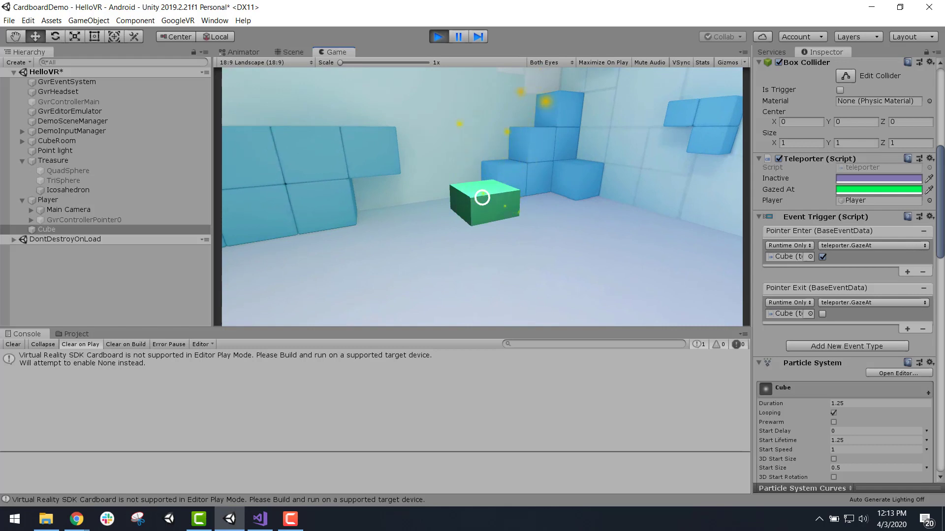
{"action": "left_click", "coordinate": [482, 197]}
{"action": "key", "text": "alt"}
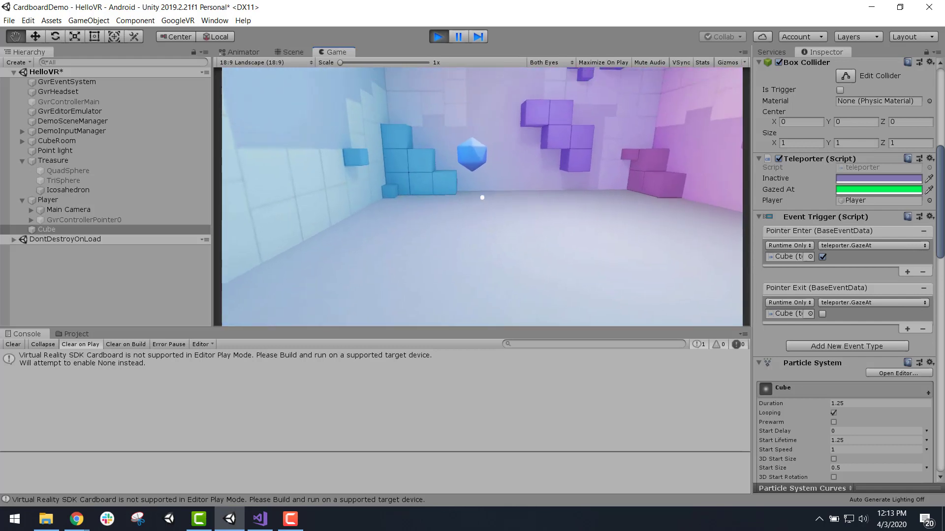
{"action": "left_click", "coordinate": [438, 36]}
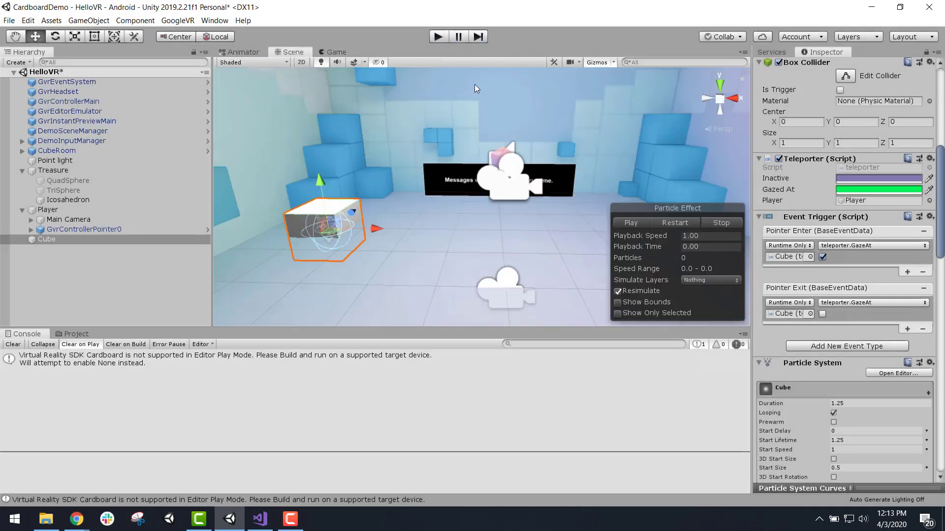
{"action": "left_click", "coordinate": [438, 37]}
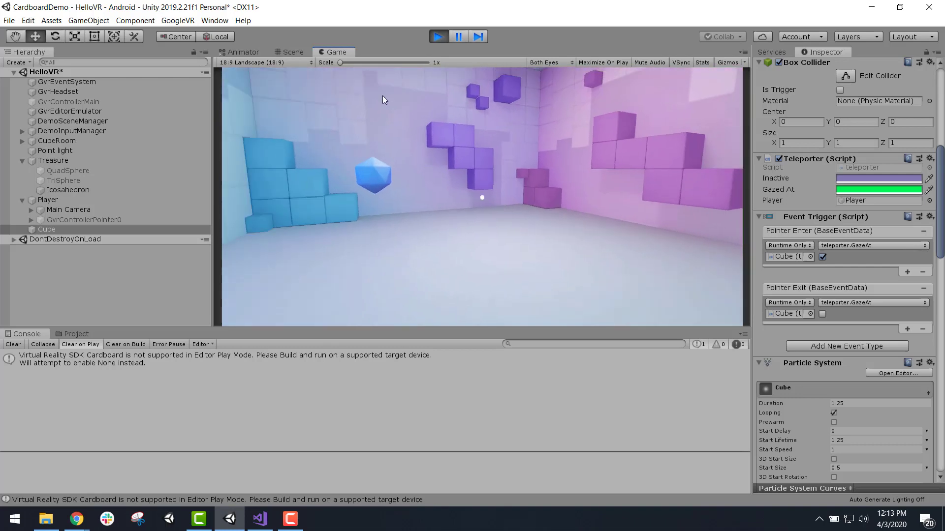
{"action": "left_click", "coordinate": [435, 37]}
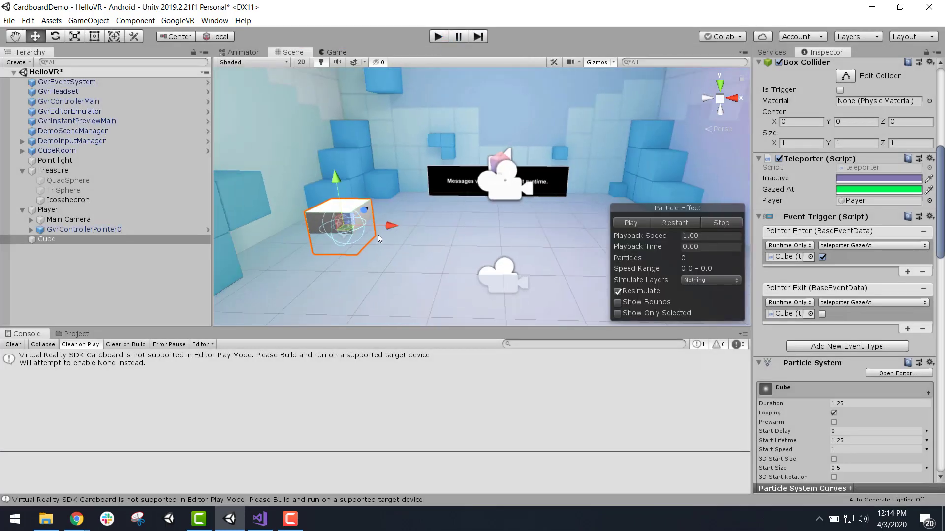
- Duplicate the Cube teleporter and move the copy along the X axis to the opposite side of the room
{"action": "scroll", "coordinate": [491, 204], "scroll_direction": "down", "scroll_amount": 5}
{"action": "left_click_drag", "start_coordinate": [492, 205], "coordinate": [469, 315], "text": "alt"}
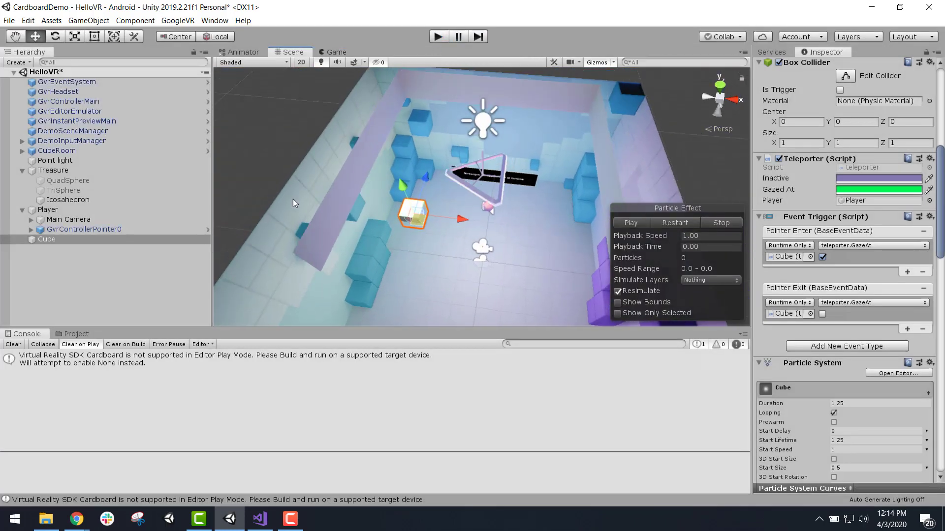
{"action": "left_click", "coordinate": [110, 239]}
{"action": "key", "text": "ctrl+d"}
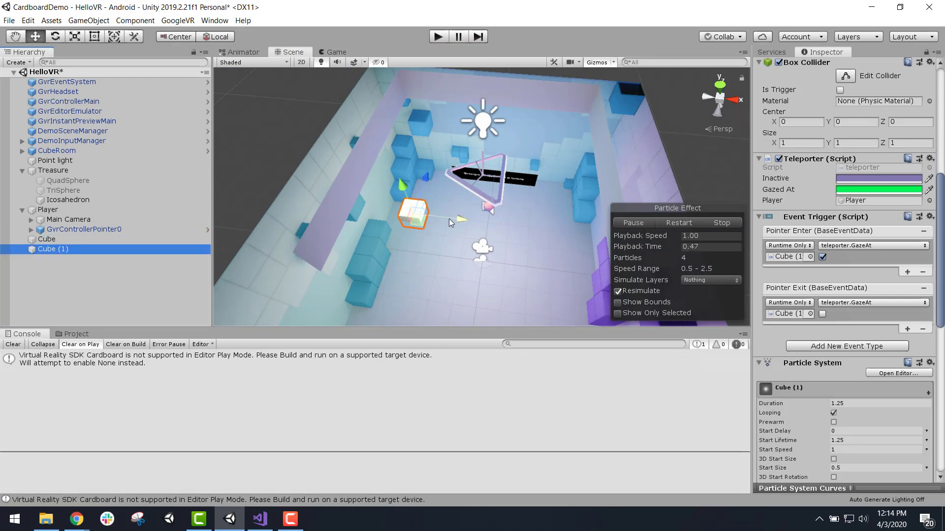
{"action": "left_click_drag", "start_coordinate": [449, 218], "coordinate": [583, 221]}
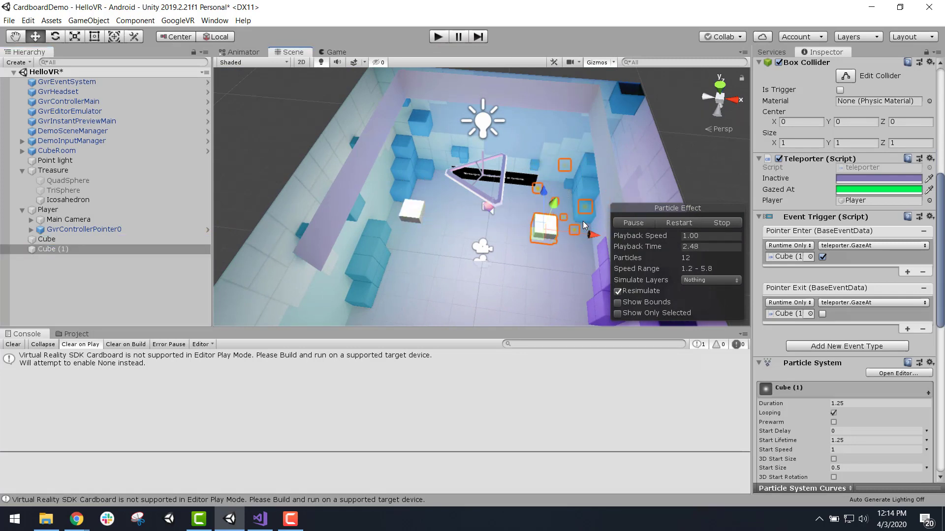
- Duplicate the teleporter twice more, moving the copies along Z and X so the four cubes form a rectangle around the room
{"action": "key", "text": "ctrl+d"}
{"action": "left_click_drag", "start_coordinate": [543, 190], "coordinate": [542, 265]}
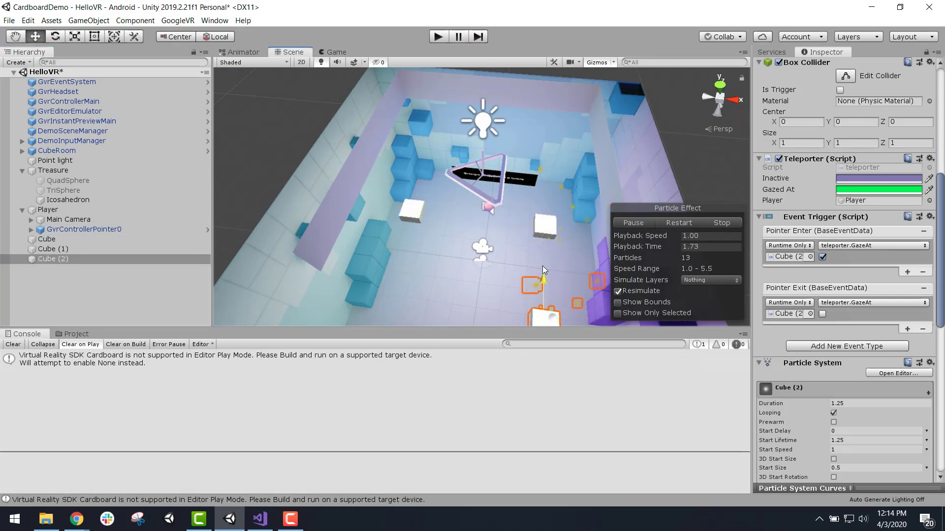
{"action": "scroll", "coordinate": [546, 269], "scroll_direction": "down", "scroll_amount": 4}
{"action": "key", "text": "ctrl+d"}
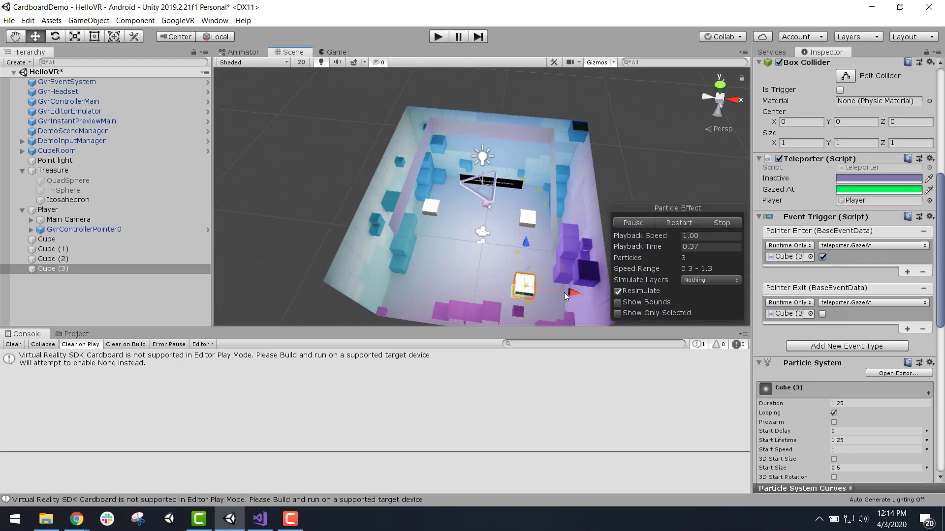
{"action": "left_click_drag", "start_coordinate": [571, 293], "coordinate": [476, 279]}
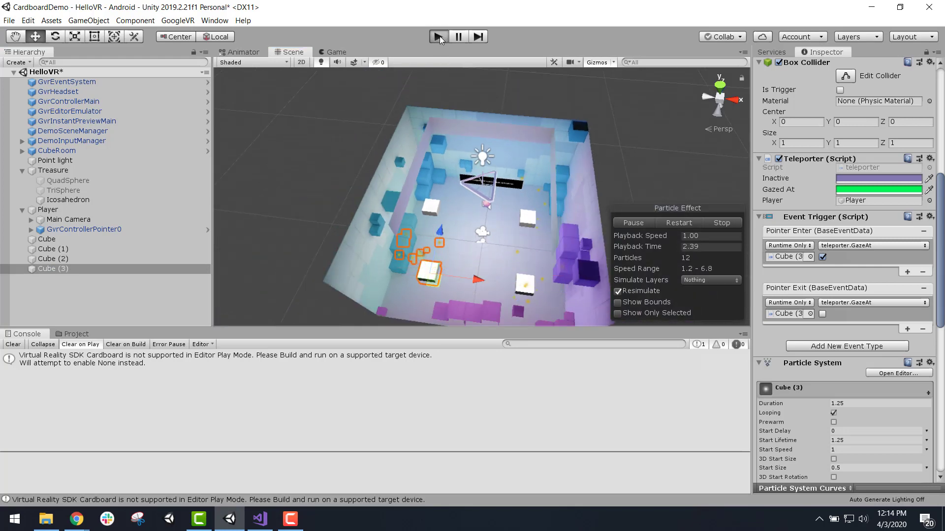
- Play the scene to test gaze teleporting between the four cubes and selecting the treasure, and stop play mode
{"action": "left_click", "coordinate": [438, 37]}
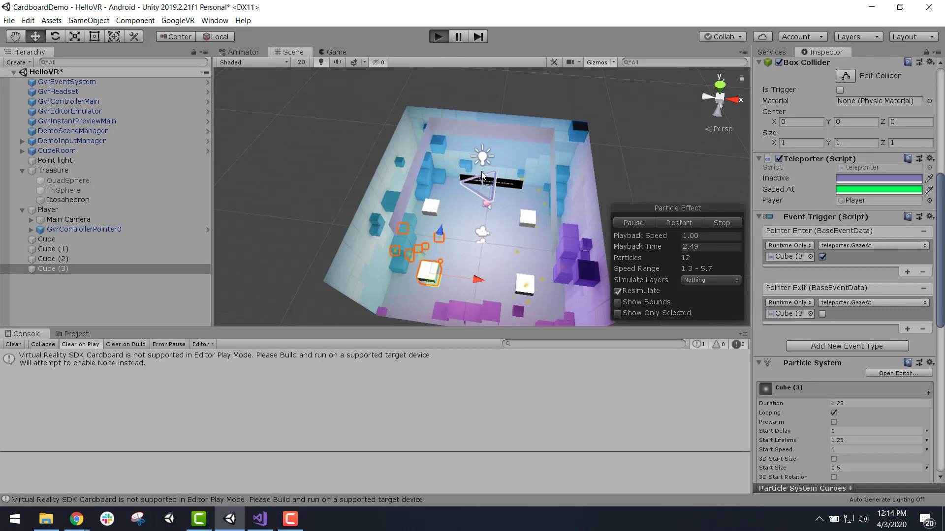
{"action": "key", "text": "alt"}
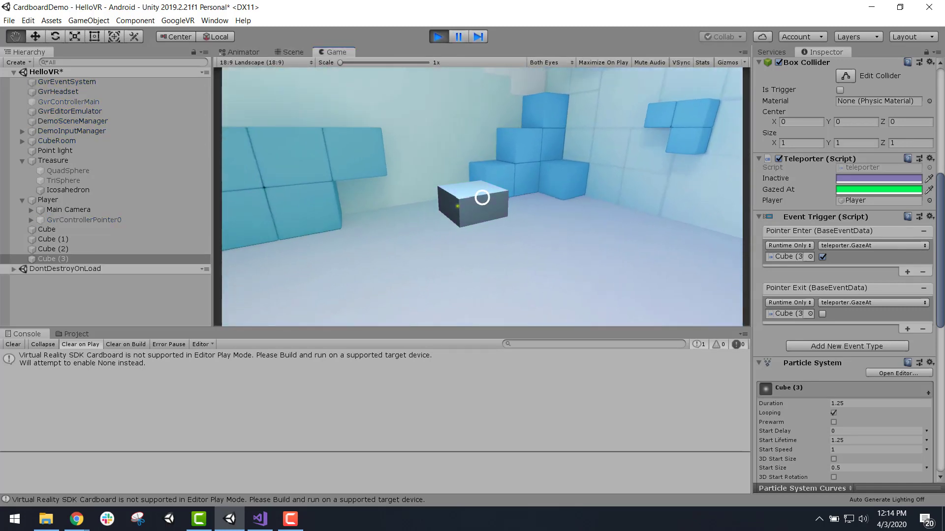
{"action": "left_click", "coordinate": [548, 221]}
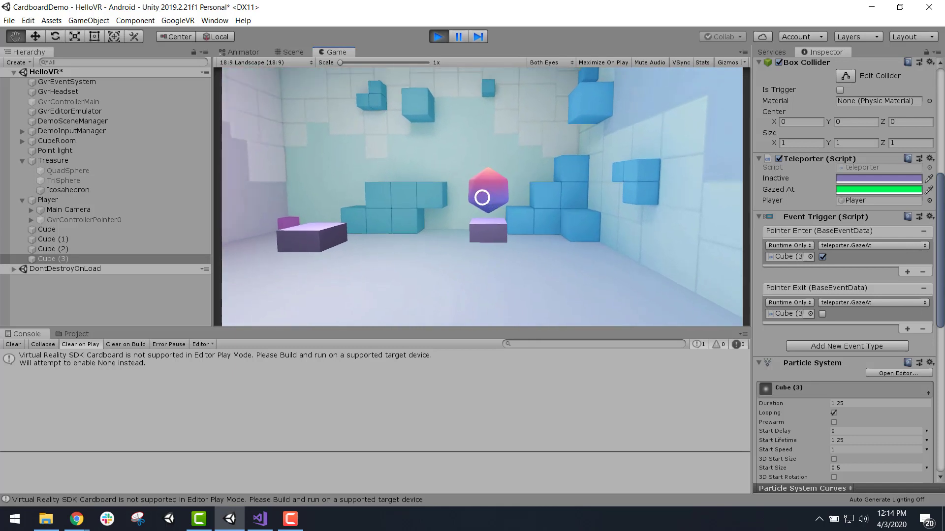
{"action": "left_click", "coordinate": [482, 197], "text": "alt"}
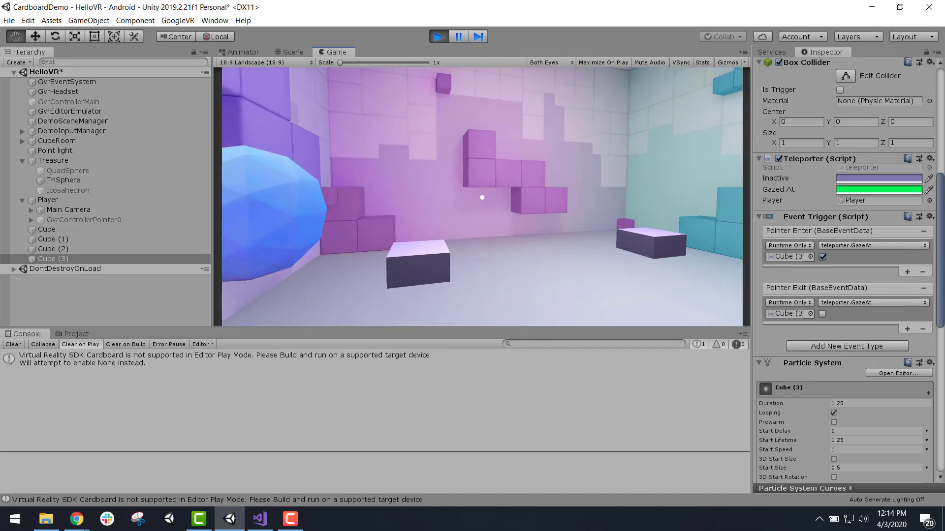
{"action": "left_click", "coordinate": [482, 197], "text": "alt"}
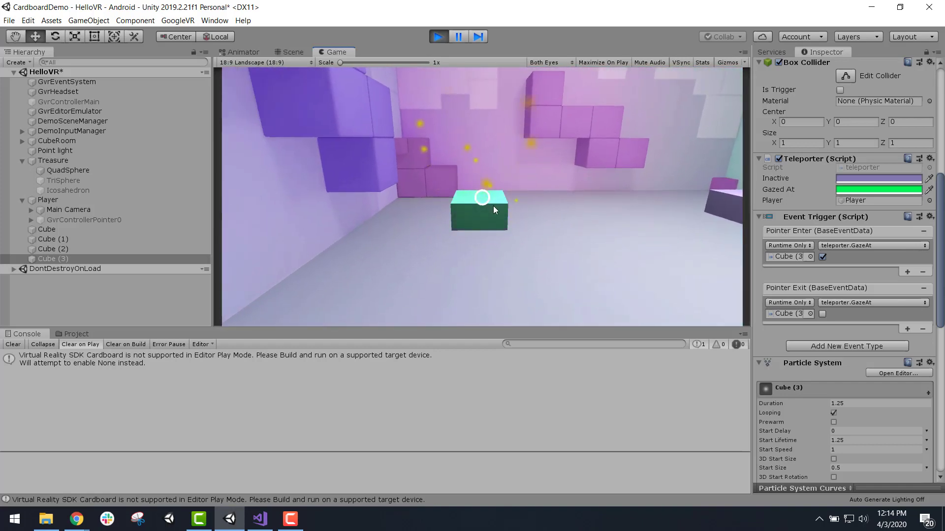
{"action": "left_click", "coordinate": [504, 213]}
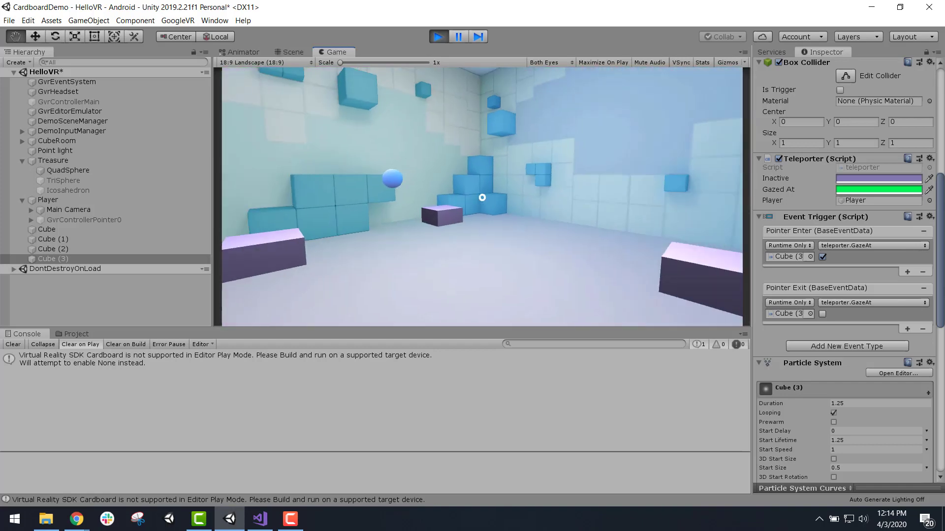
{"action": "left_click", "coordinate": [437, 37]}
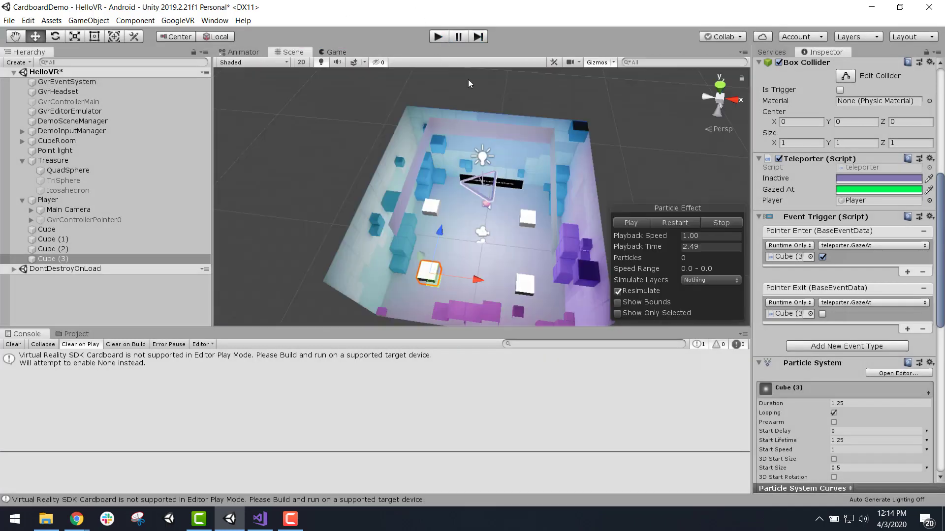